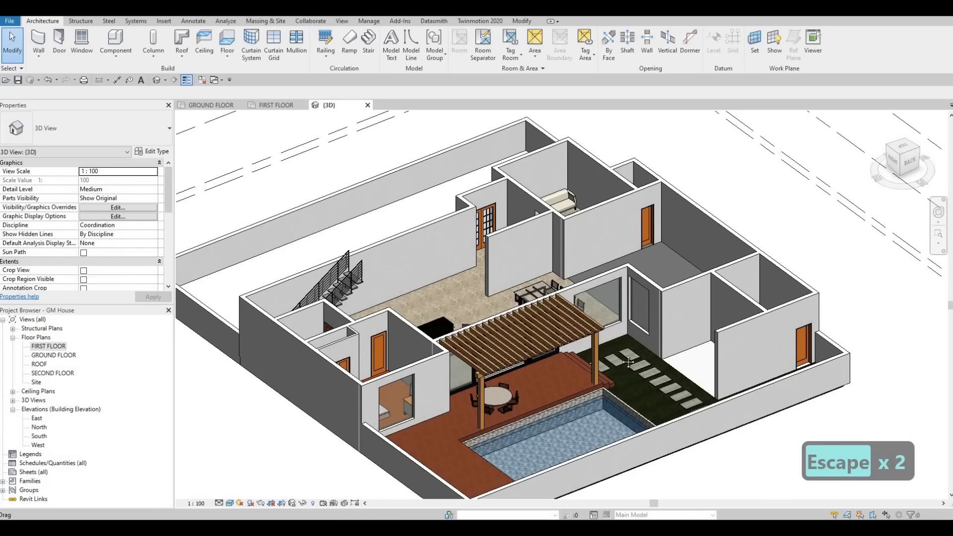
Step: Open the GROUND FLOOR plan view and bring the open yard between grids G and I into sight
middle_click_drag(628, 363, 623, 331)
key("Escape")
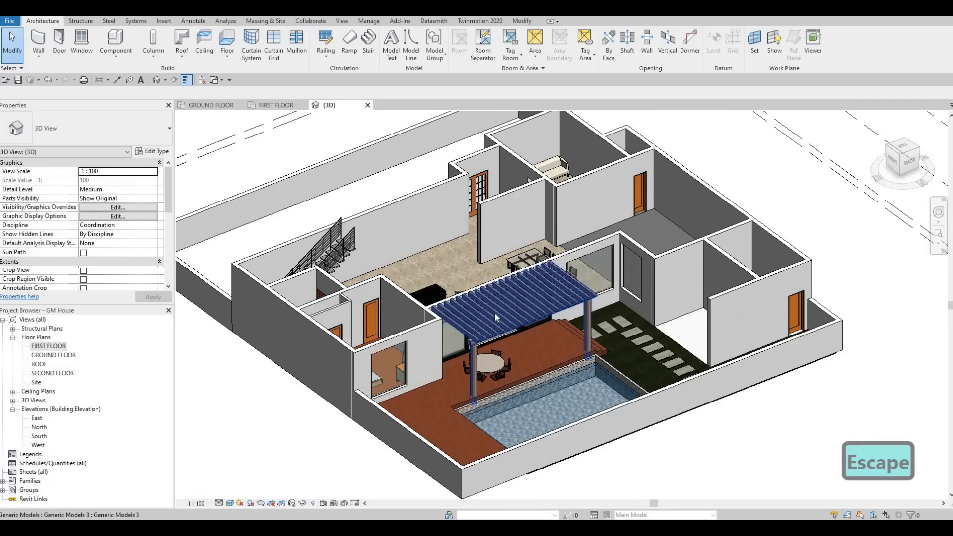
middle_click_drag(398, 197, 474, 259)
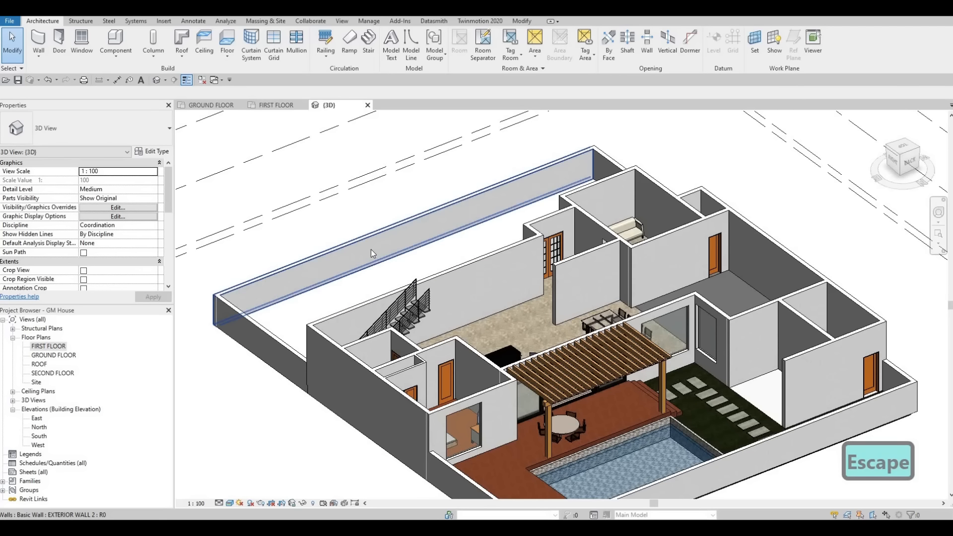
double_click(62, 355)
middle_click_drag(308, 364, 368, 302)
key("Escape")
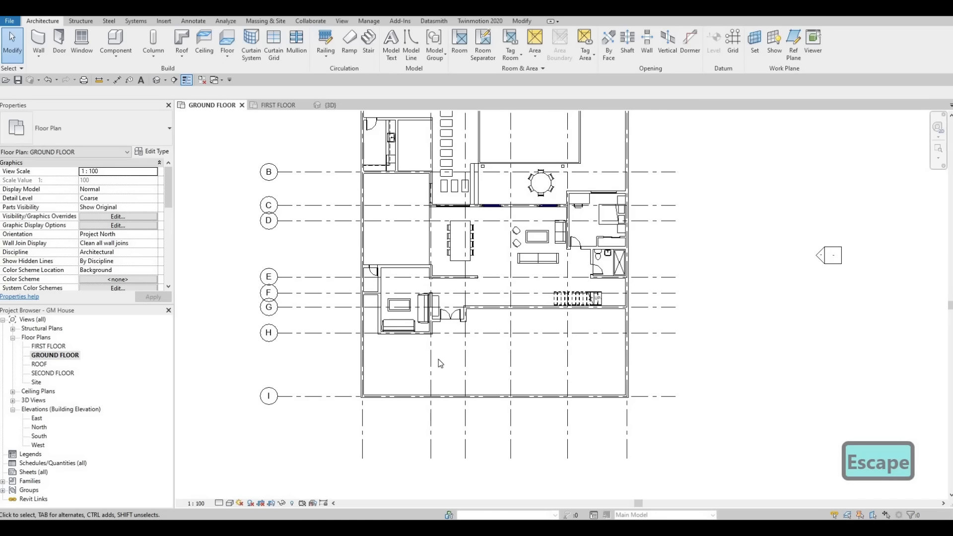
Step: Start a new floor on the ground floor using the type FLOOR 6 GRASS
middle_click_drag(494, 322, 525, 306)
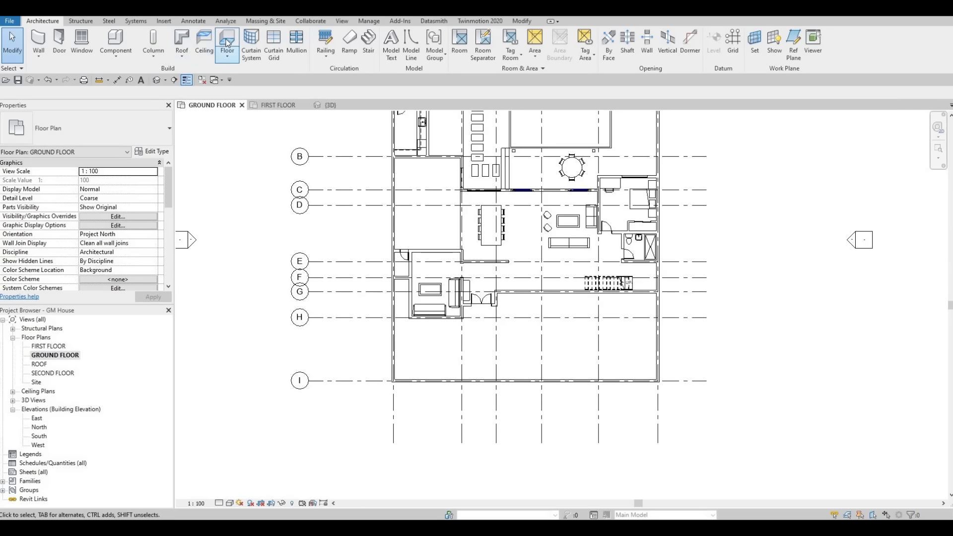
left_click(99, 128)
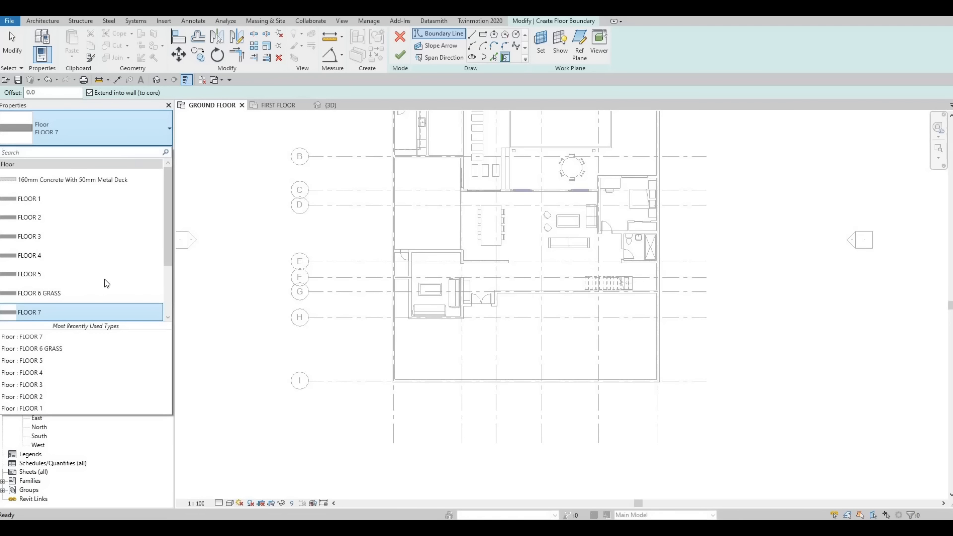
left_click(109, 290)
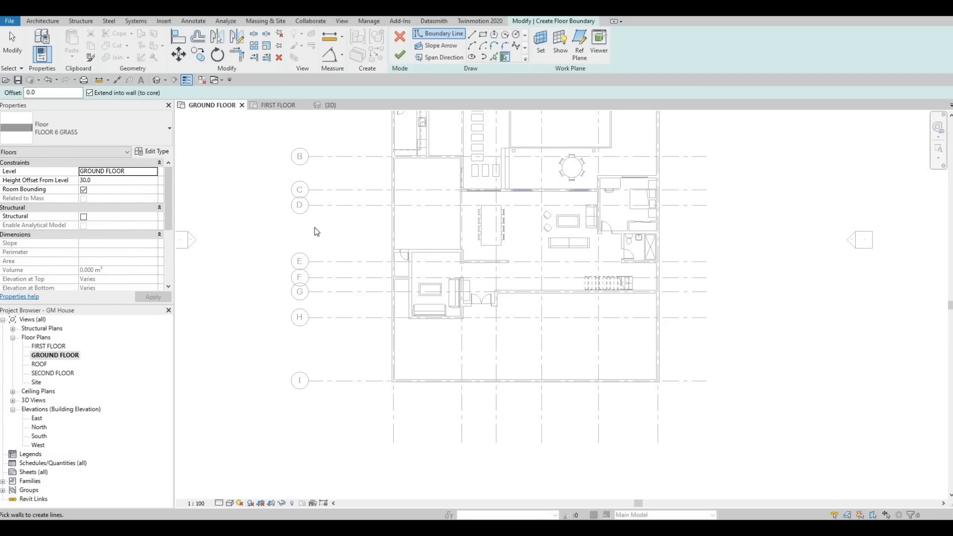
left_click(484, 36)
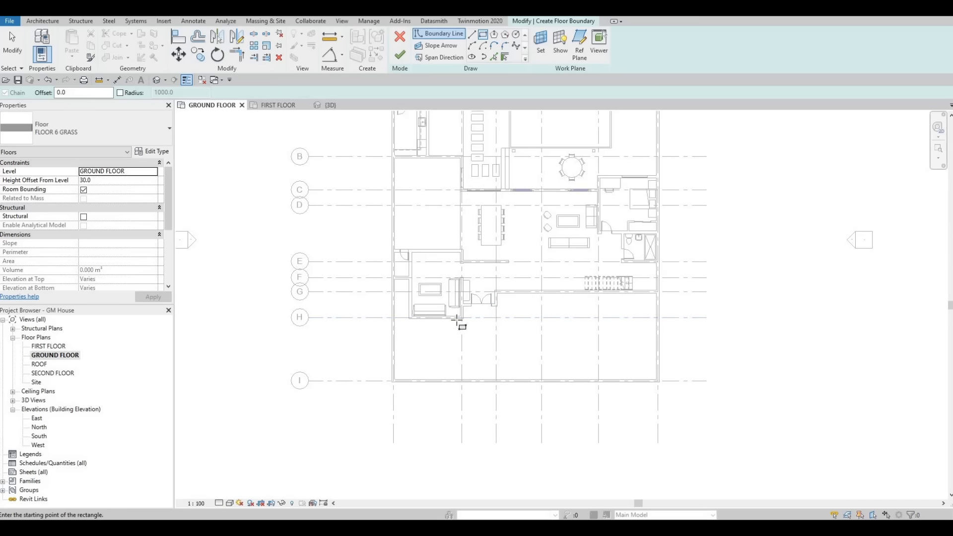
scroll(459, 328, "up", 5)
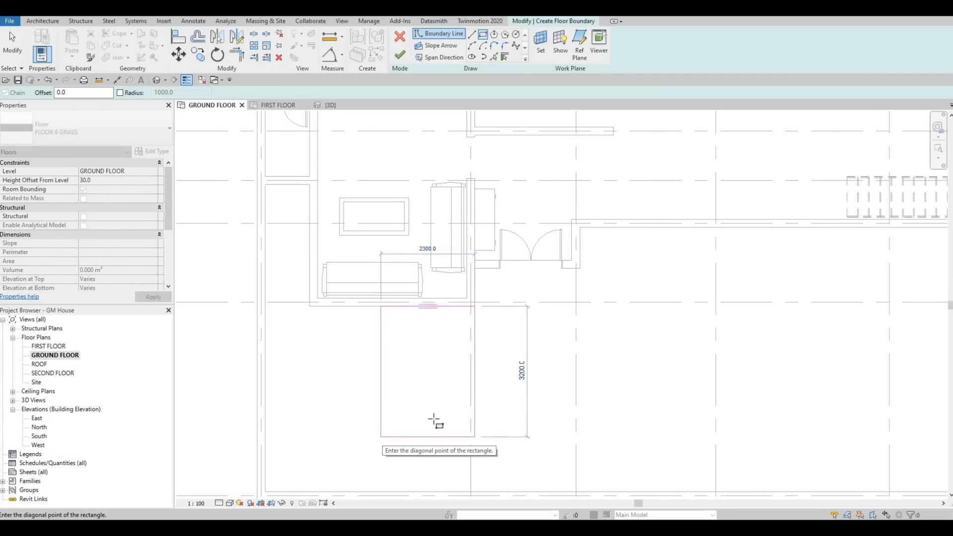
middle_click_drag(381, 439, 442, 399)
scroll(422, 416, "down", 2)
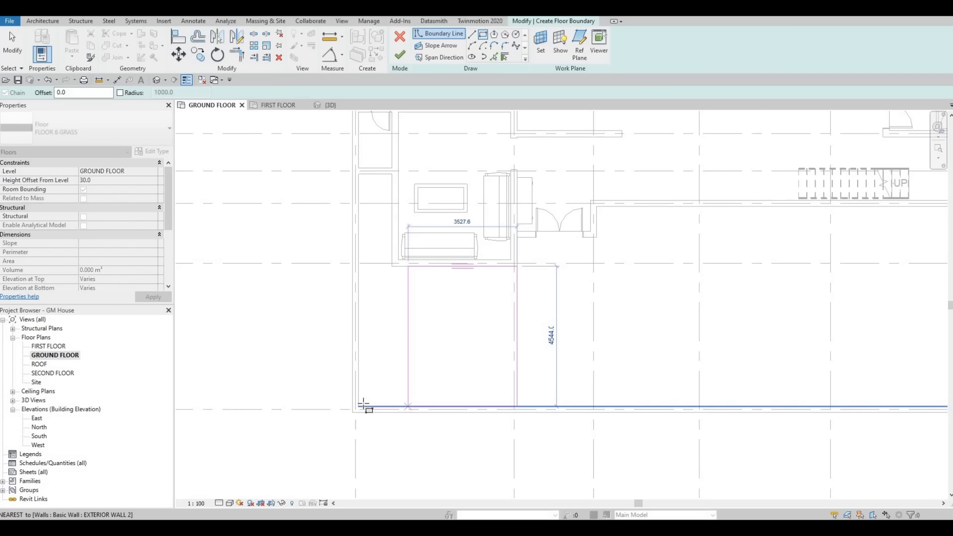
key("Escape")
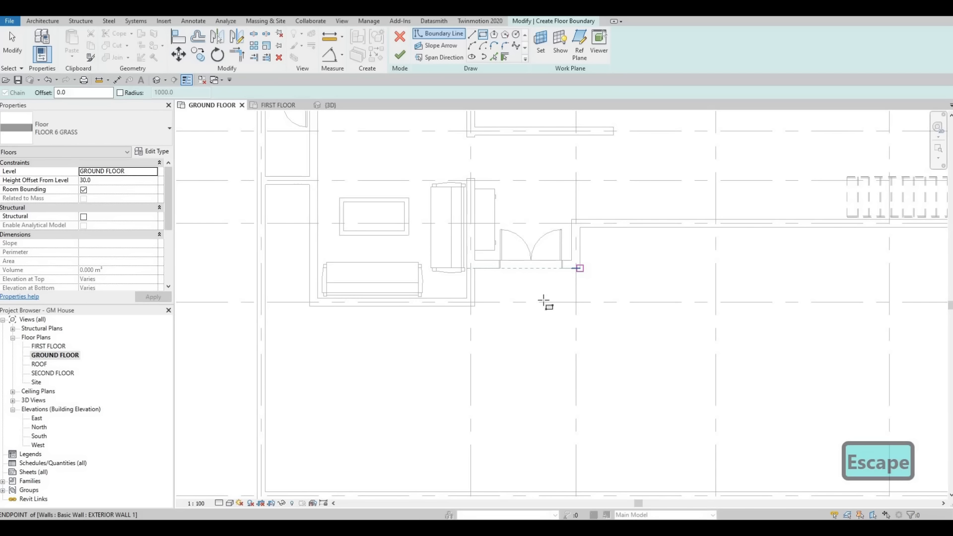
Step: Create floor boundary lines by picking the yard-side wall edges around the sofa room and entrance, plus the outer walls at the yard's corner
scroll(571, 253, "down", 3)
scroll(547, 226, "up", 1)
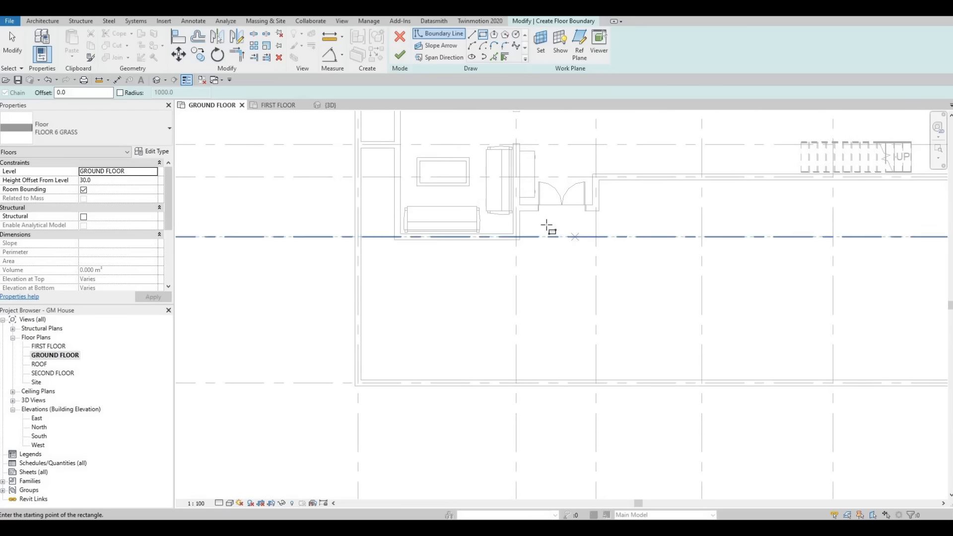
scroll(547, 263, "down", 3)
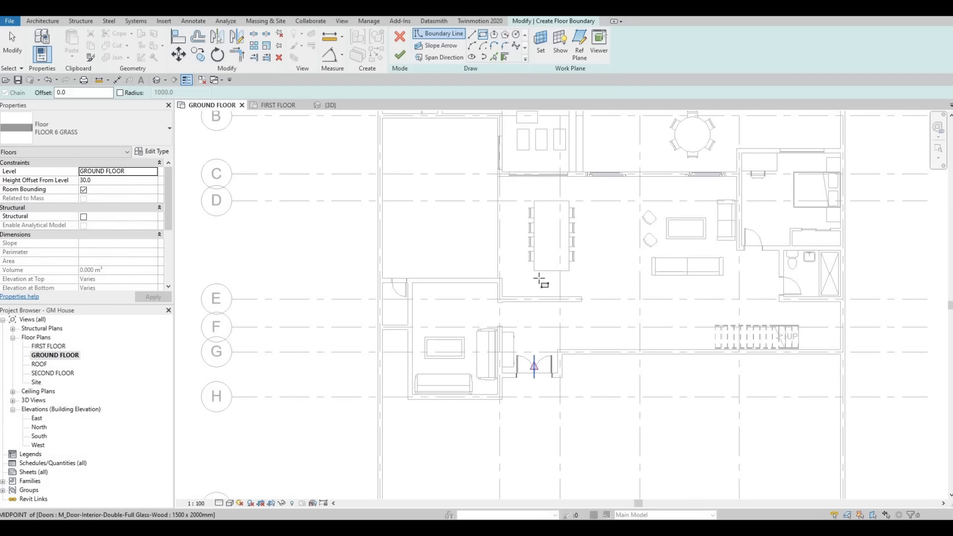
scroll(513, 191, "up", 2)
middle_click_drag(508, 310, 505, 133)
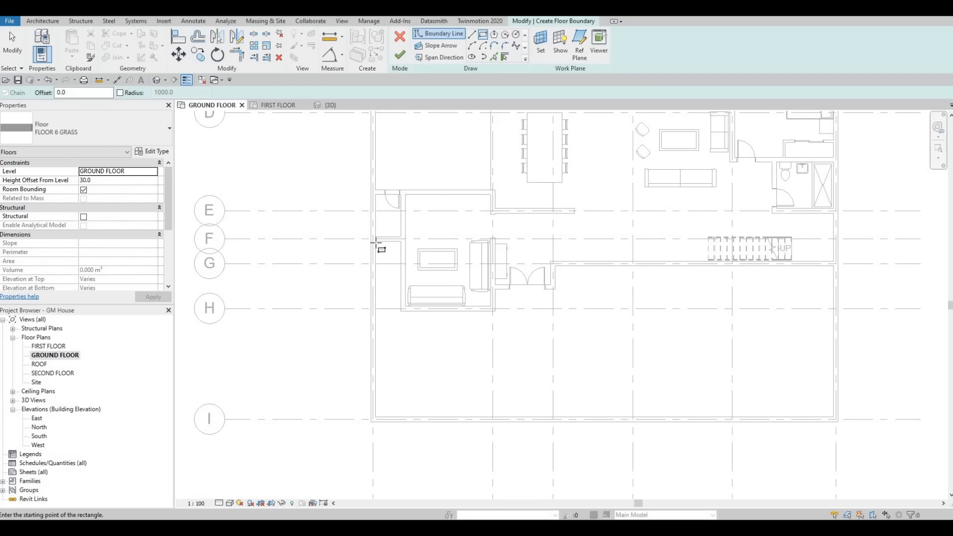
left_click(494, 57)
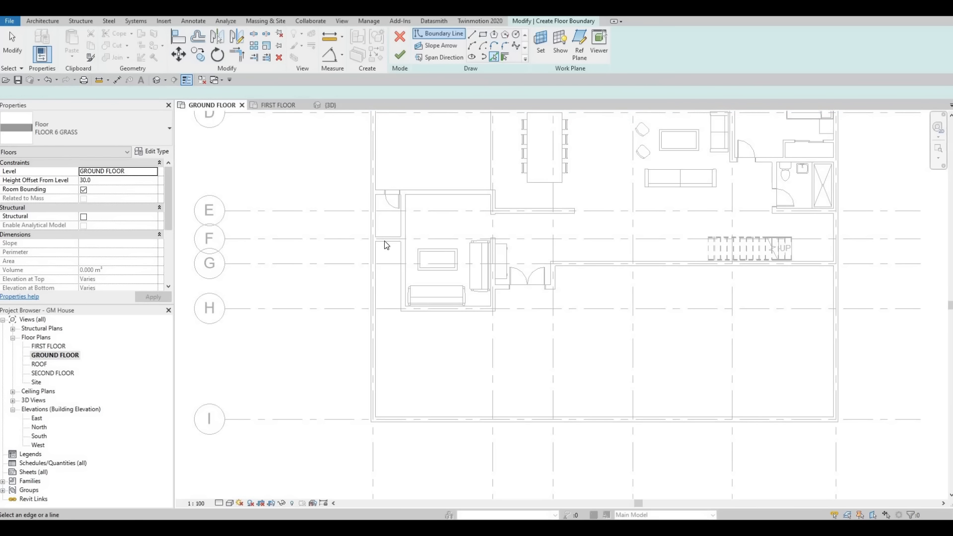
left_click(375, 272)
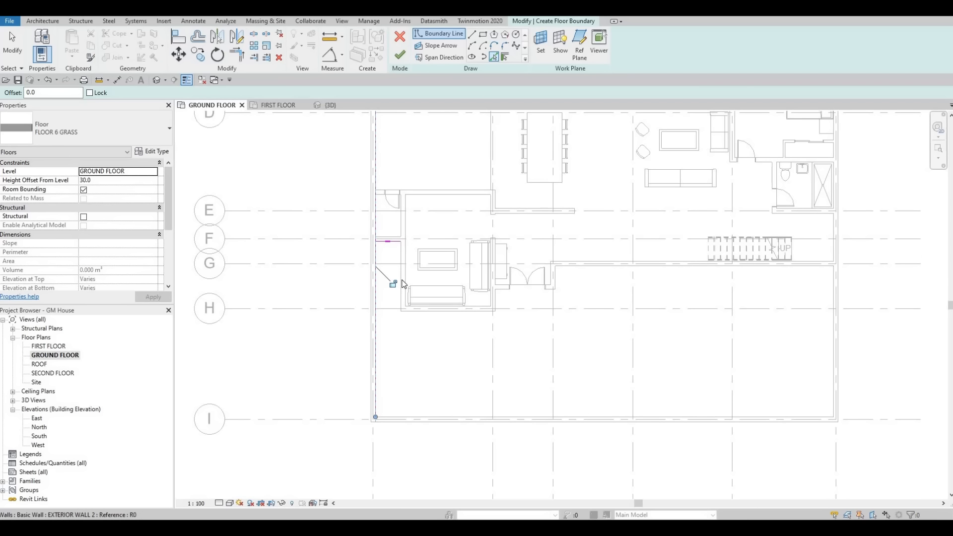
left_click(400, 274)
left_click(479, 312)
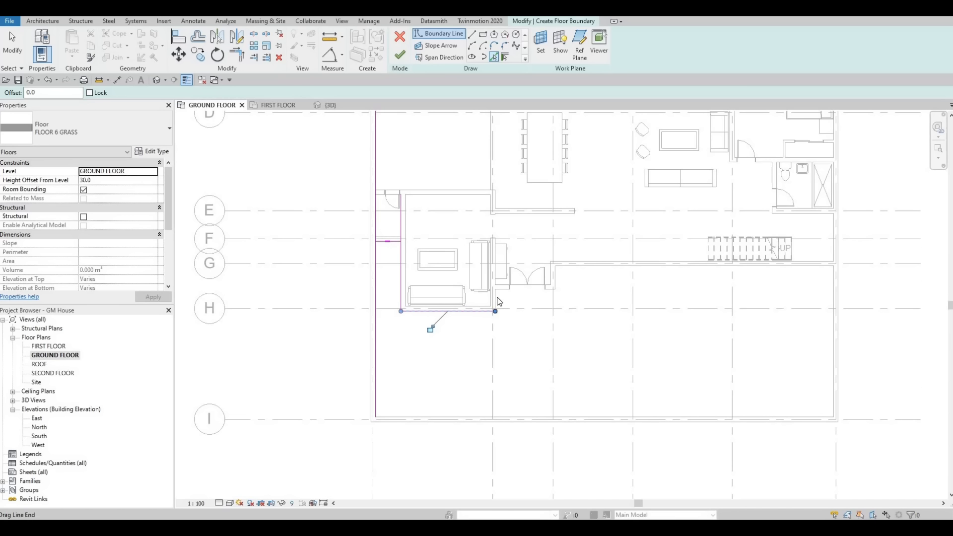
left_click(501, 299)
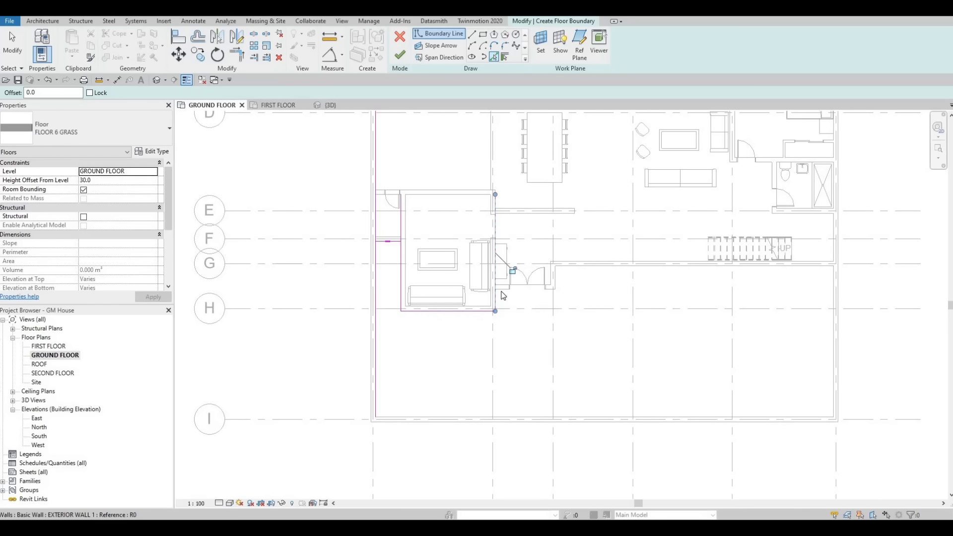
left_click(544, 290)
left_click(558, 276)
key("Escape")
key("Escape")
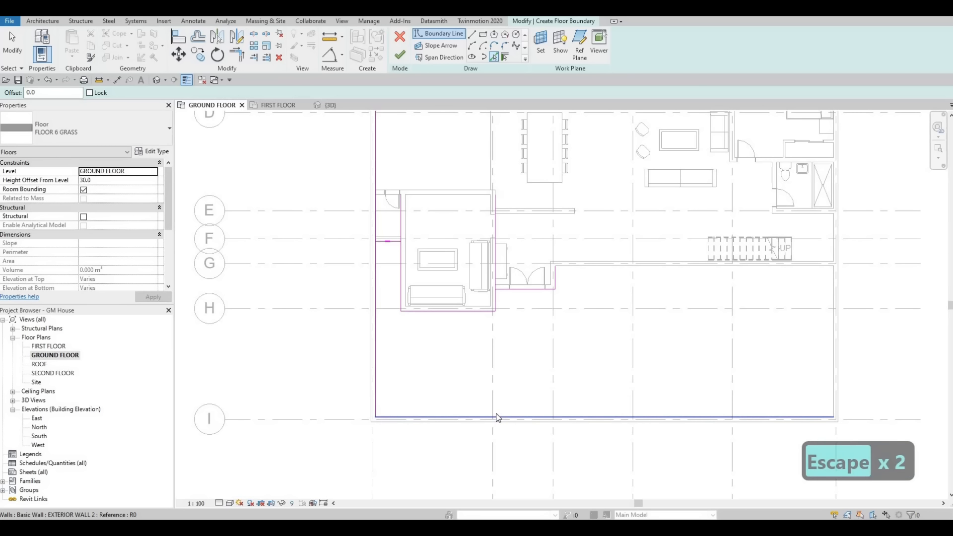
Step: Trim the picked lines to corners, closing the boundary from the short wall beside the entrance to grid I, and finish the grass floor
key("t")
key("r")
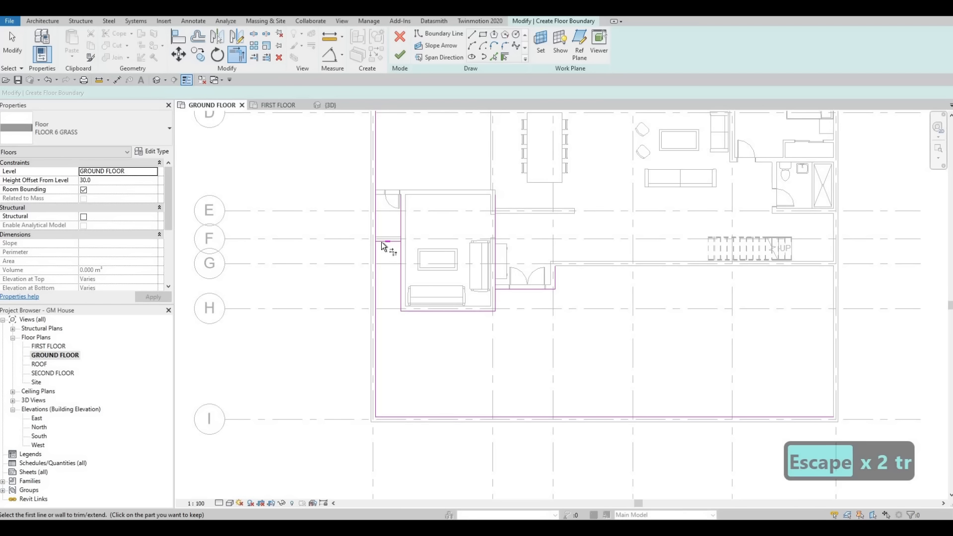
left_click(376, 252)
left_click(394, 242)
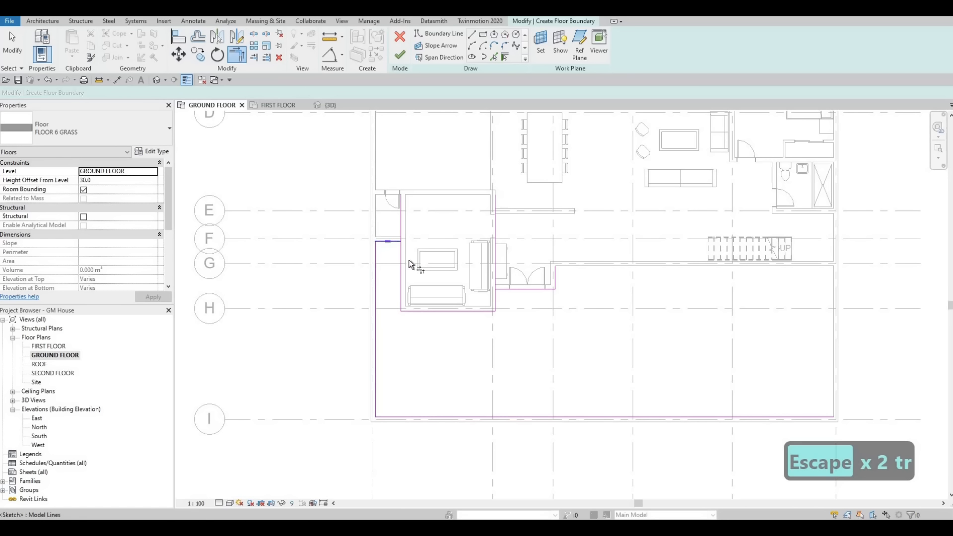
left_click(402, 264)
left_click(494, 296)
left_click(545, 289)
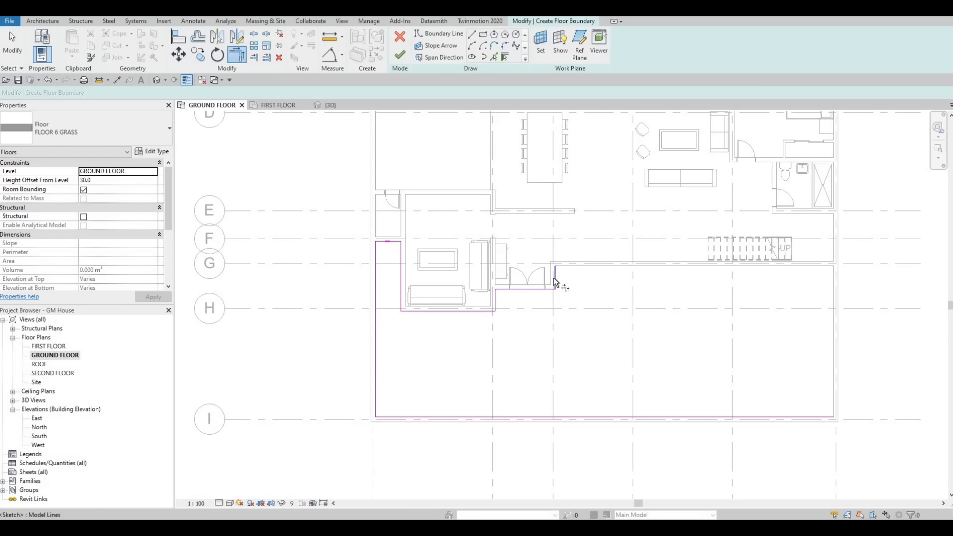
left_click(531, 410)
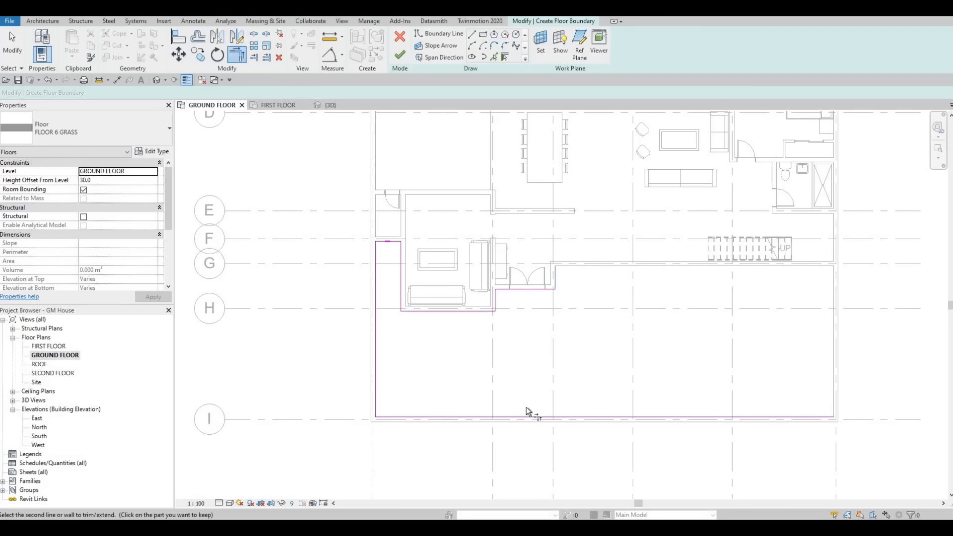
left_click(527, 416)
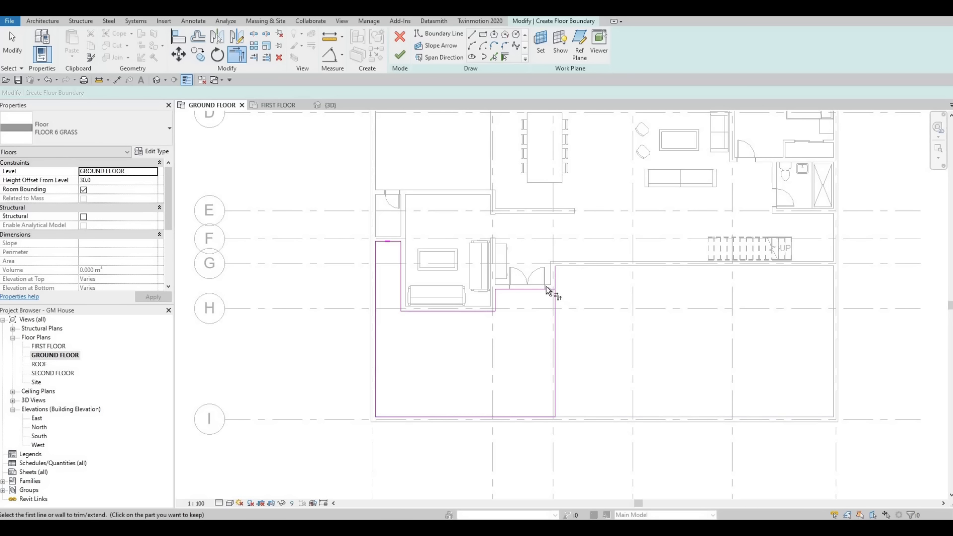
left_click(404, 59)
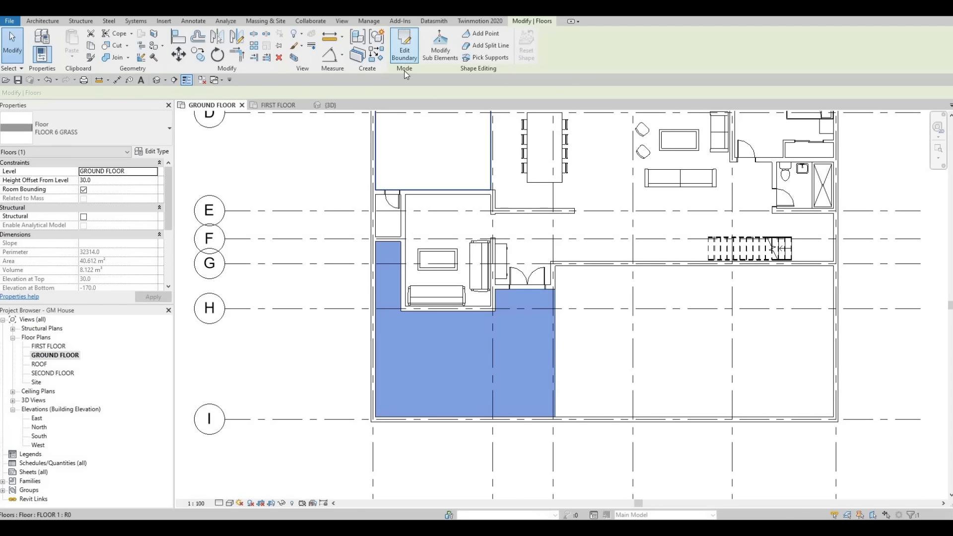
Step: Edit the grass floor's boundary and sketch a rectangular opening about 1400 by 500 mm in front of the entrance double door
left_click(405, 52)
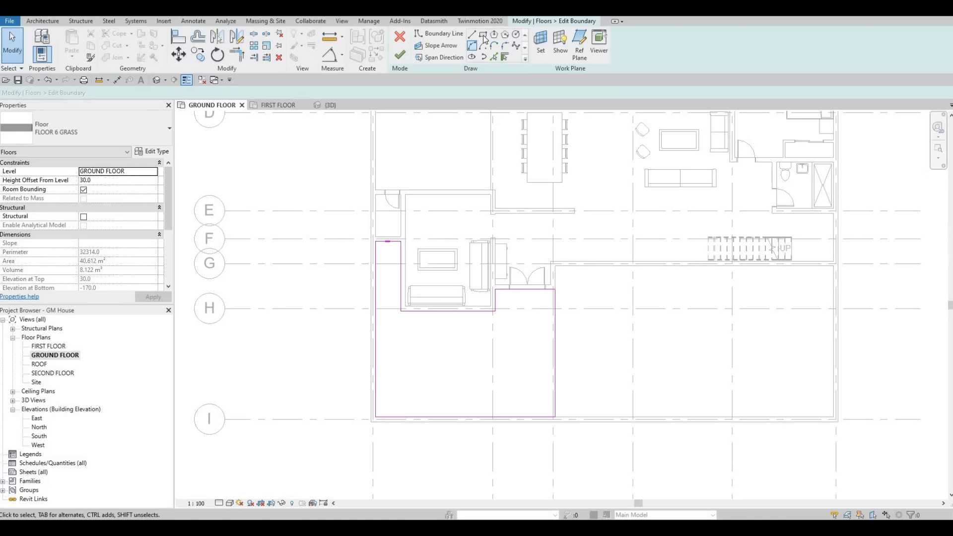
scroll(519, 304, "up", 3)
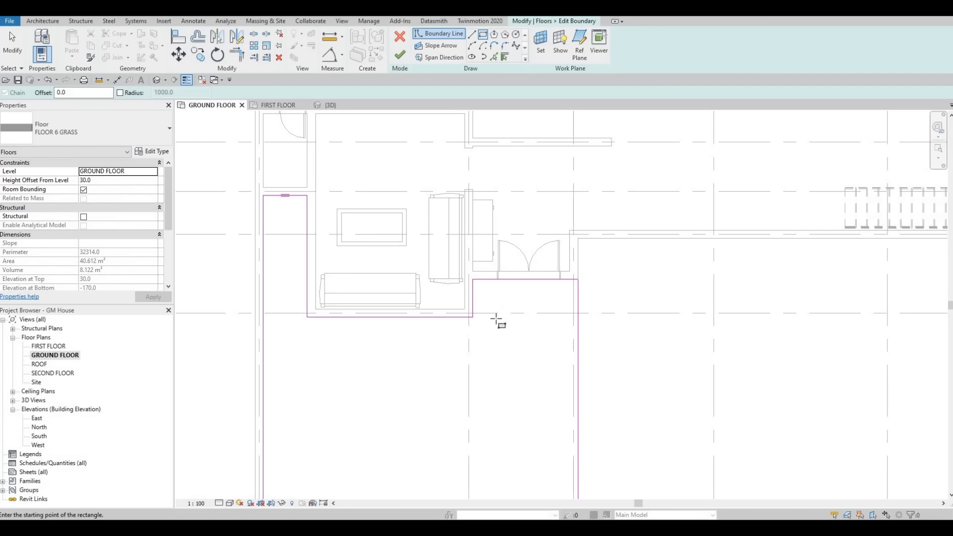
middle_click_drag(514, 313, 514, 272)
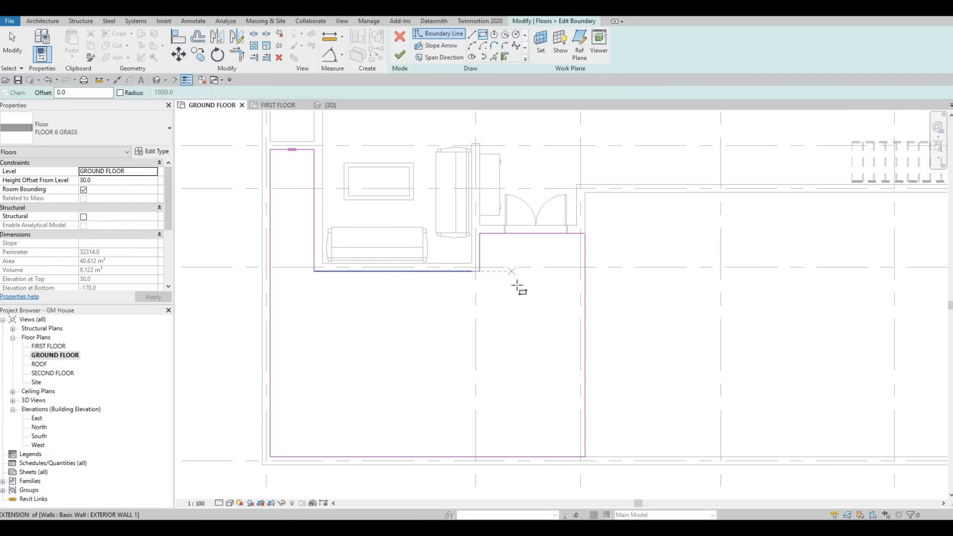
middle_click_drag(515, 256, 517, 239)
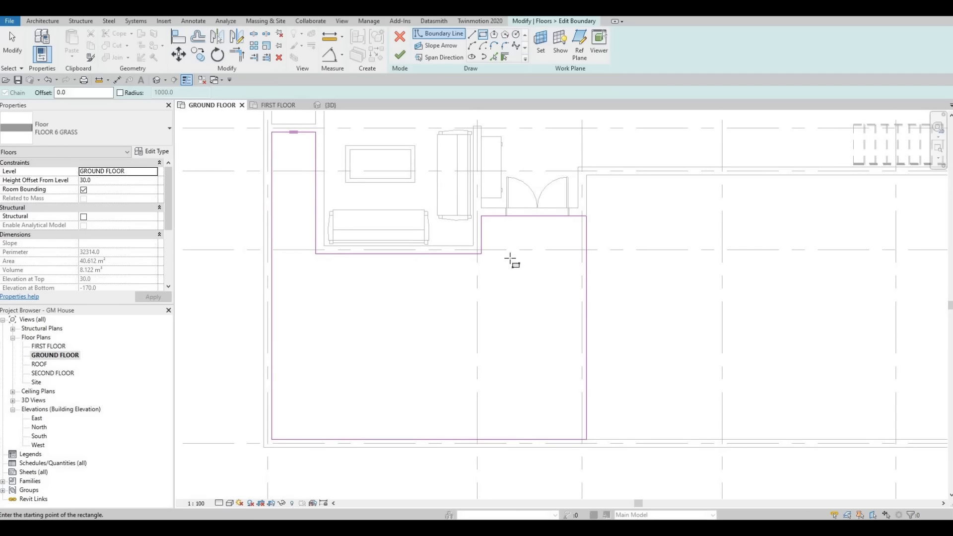
left_click(509, 260)
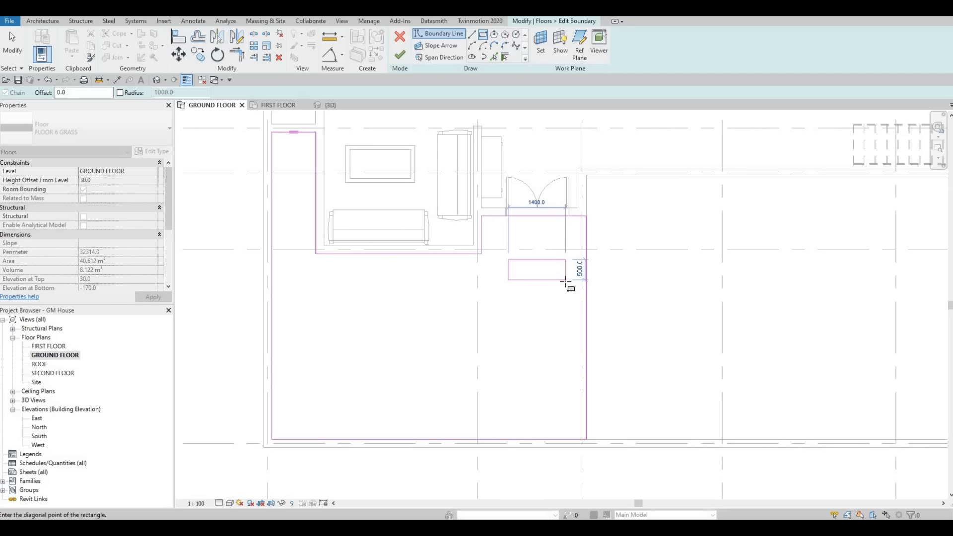
key("Escape")
key("Escape")
Step: Copy the whole rectangle twice in a straight, evenly spaced row leading from the entrance door toward grid I
key("Tab")
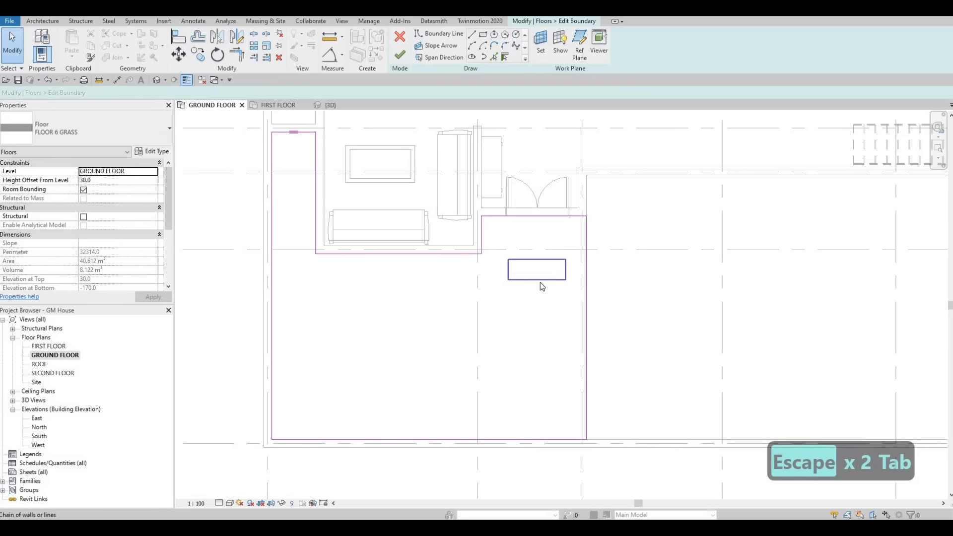
left_click(543, 286)
key("c")
key("o")
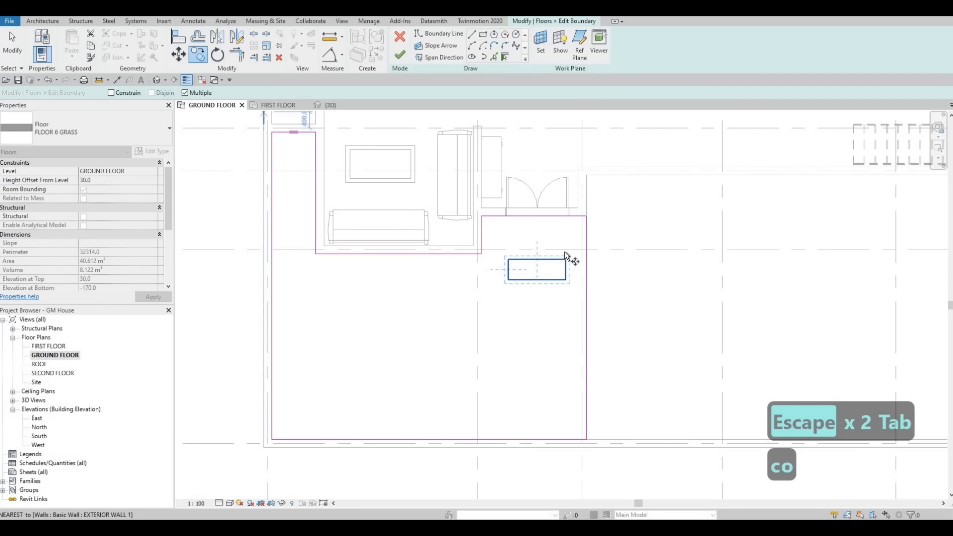
left_click(561, 297)
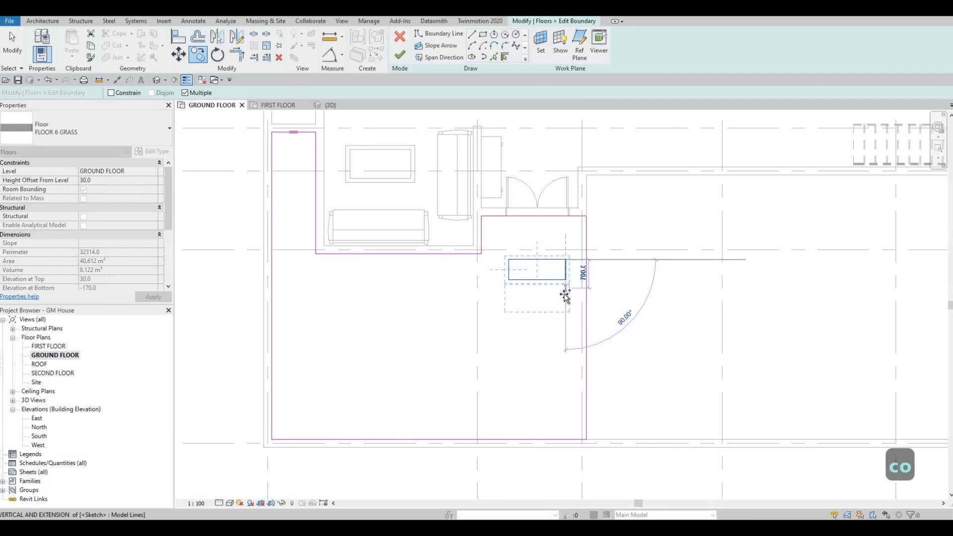
left_click(565, 298)
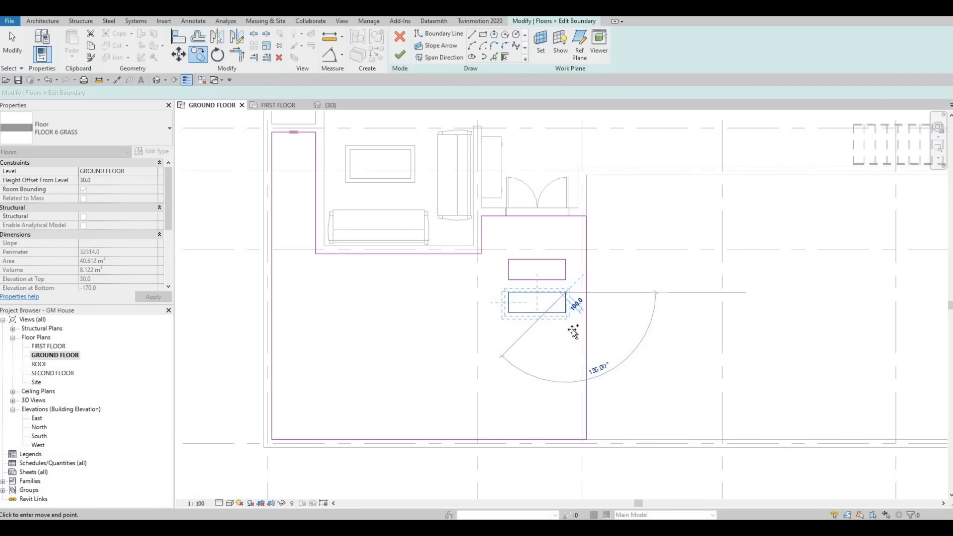
left_click(566, 331)
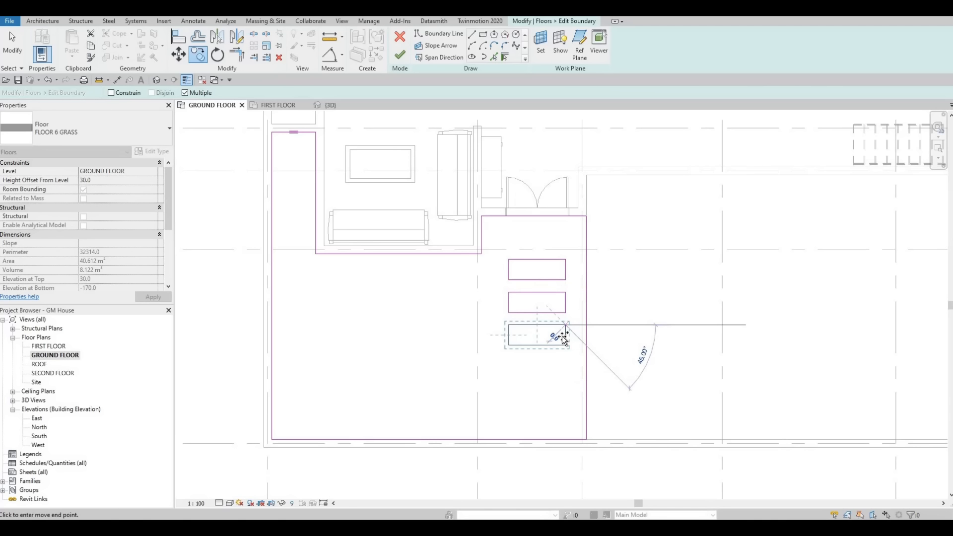
key("Escape")
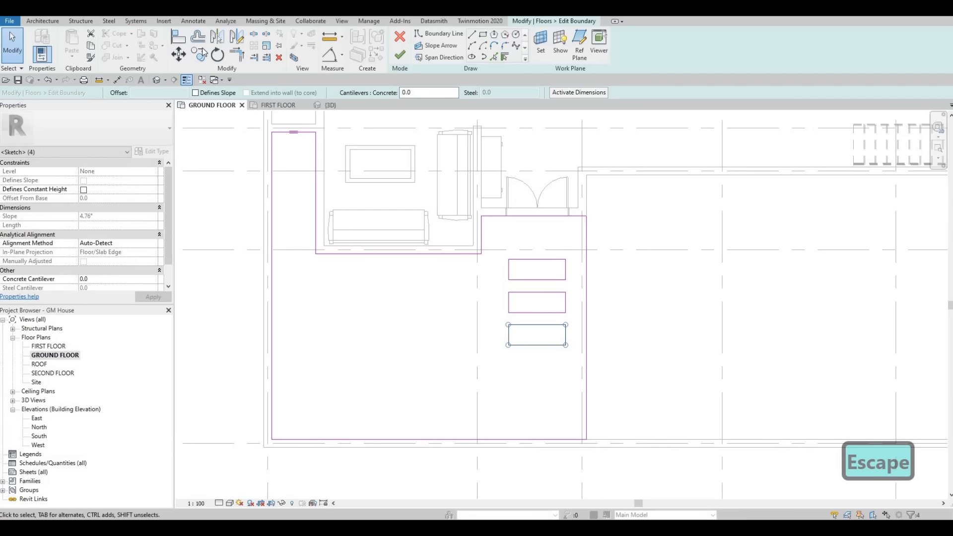
Step: Copy the last rectangle three more times at the same spacing, extending the row of openings to the yard's outer wall
key("c")
key("o")
left_click(565, 313)
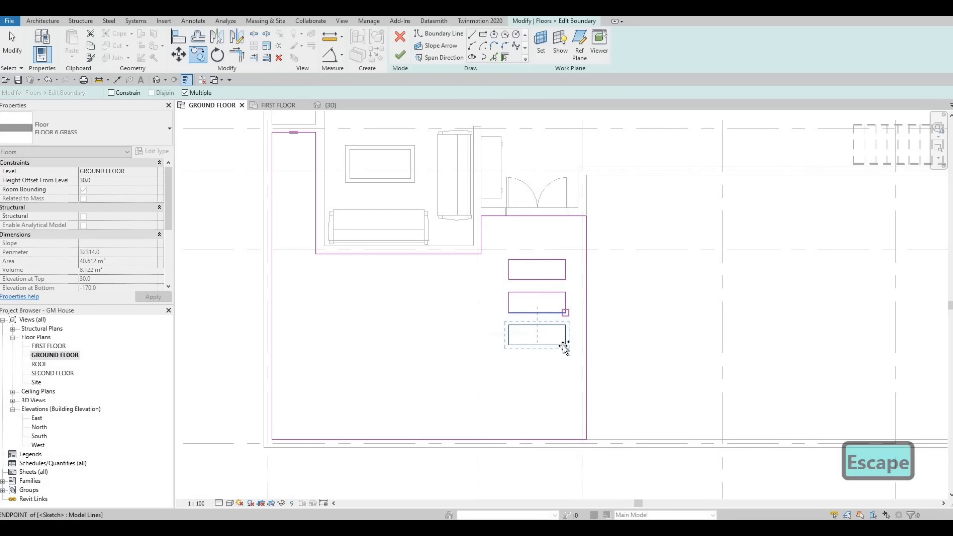
left_click(565, 379)
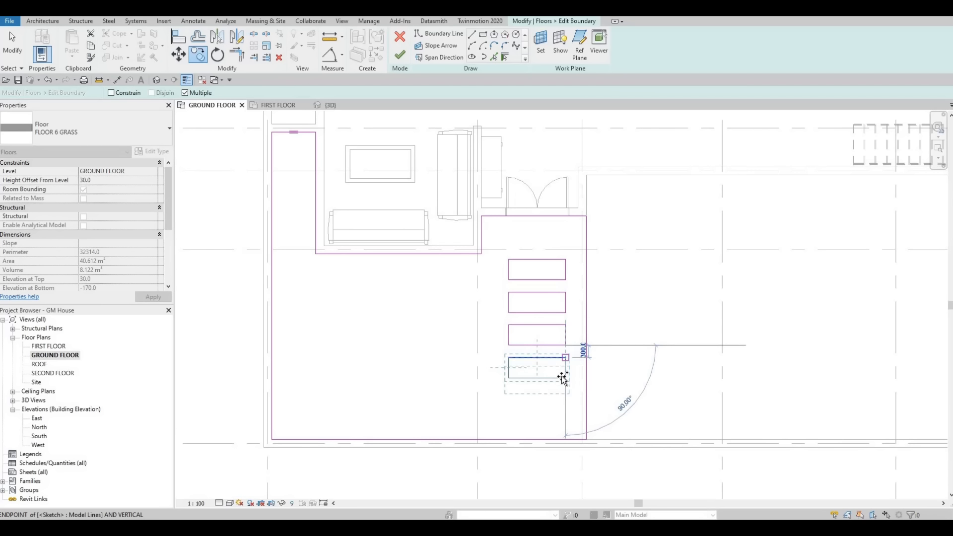
left_click(566, 410)
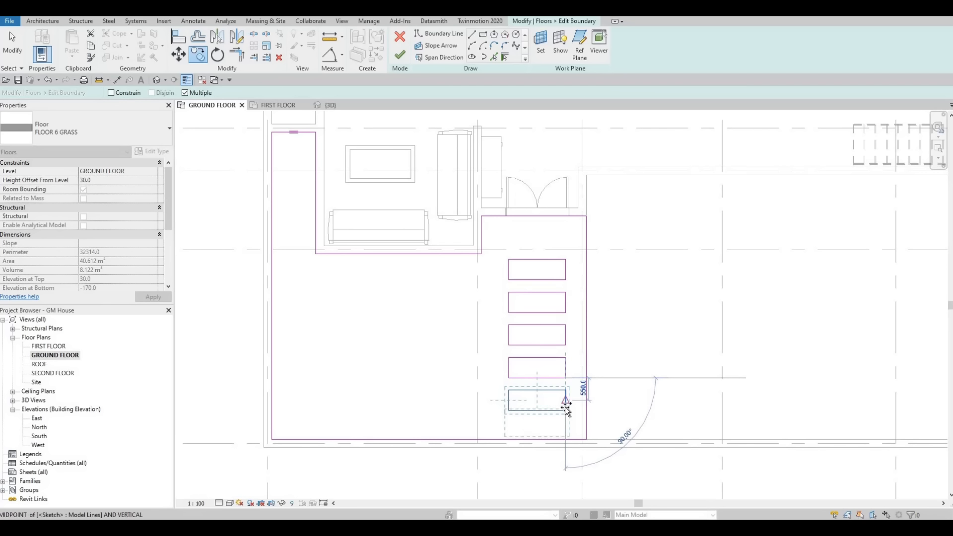
left_click(566, 443)
key("Escape")
middle_click_drag(499, 258, 503, 239)
key("Escape")
key("Escape")
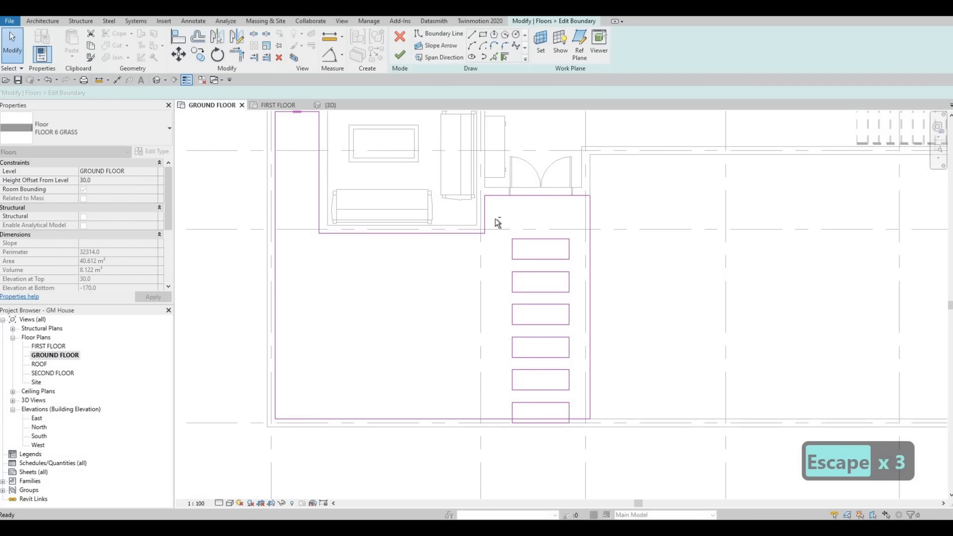
mouse_move(493, 216)
left_mouse_down()
mouse_move(593, 393)
mouse_move(592, 435)
mouse_move(588, 427)
left_mouse_up()
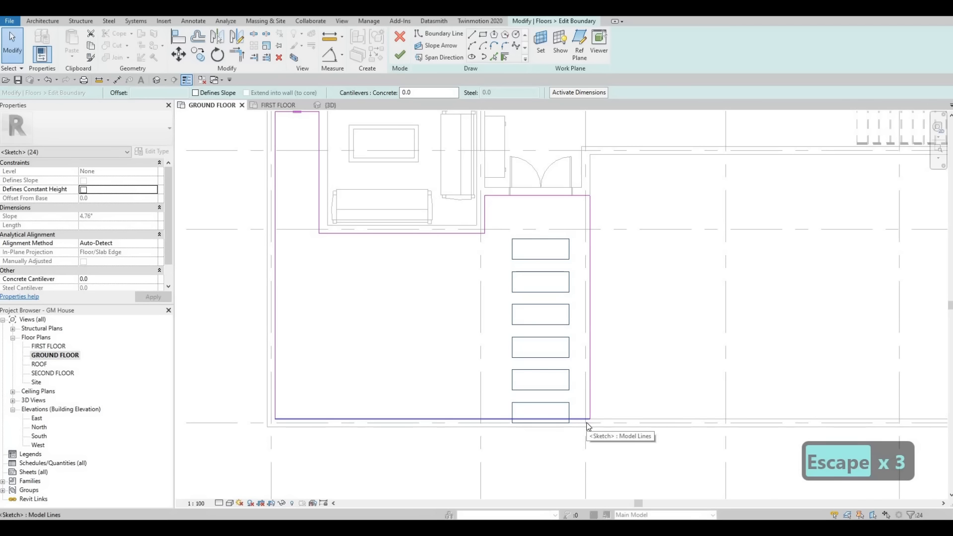
key("Escape")
key("Escape")
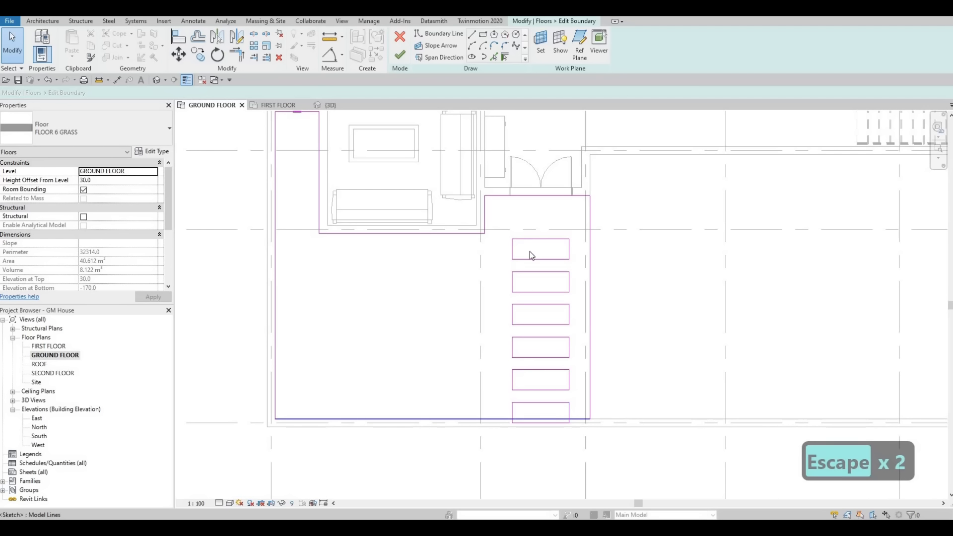
Step: Nudge all six rectangular openings together toward the entrance until they clear the outer boundary line, and finish the grass floor edit
key("F1")
left_click_drag(493, 222, 579, 432)
key("Up")
key("Up")
key("Up")
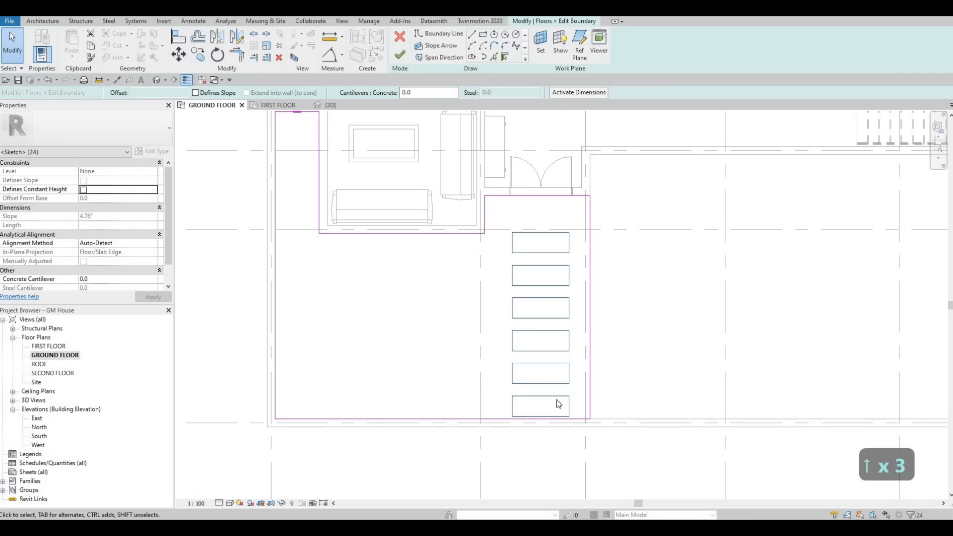
key("Up")
key("Up")
key("Up")
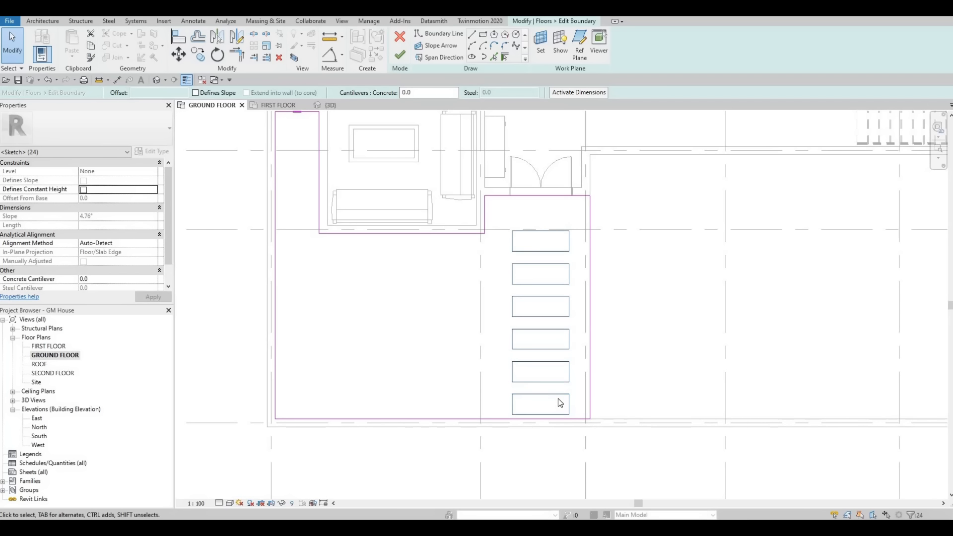
left_click(400, 55)
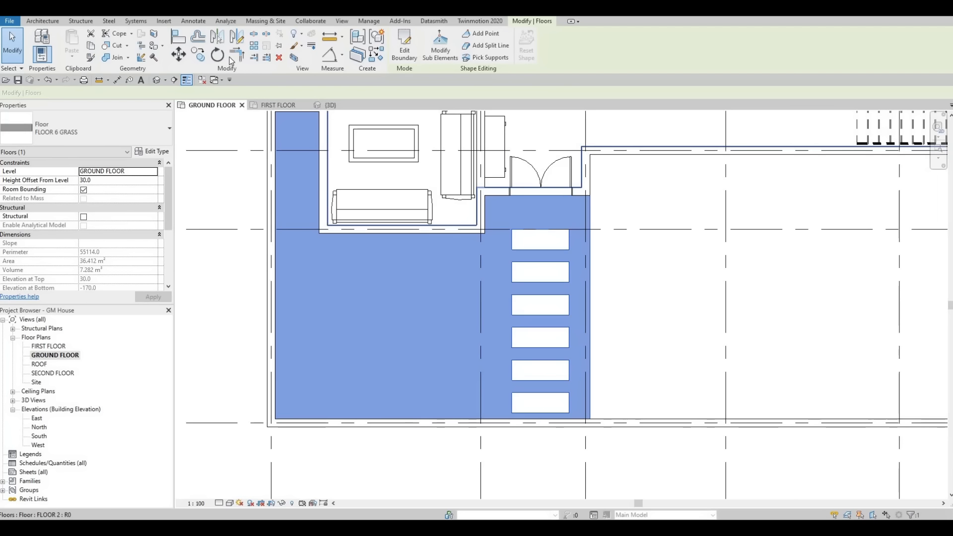
key("Escape")
key("Escape")
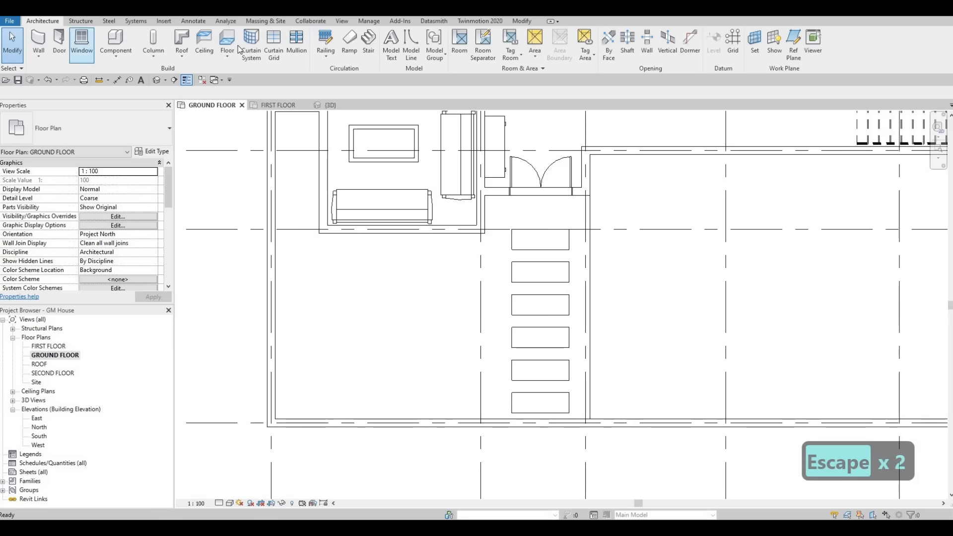
Step: Start a new floor similar to the FLOOR 7 pavers in the back yard's grass
scroll(442, 284, "down", 5)
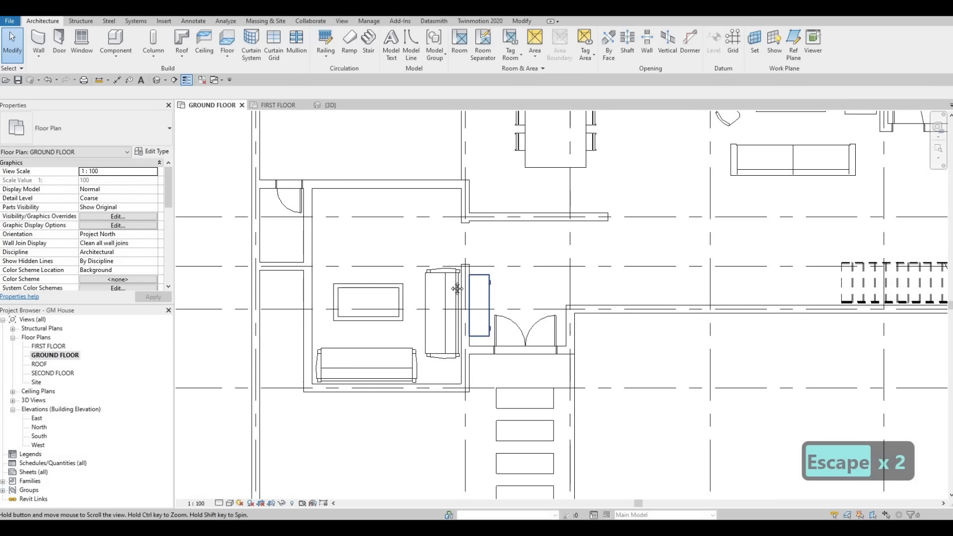
middle_click_drag(479, 139, 455, 196)
left_click(456, 193)
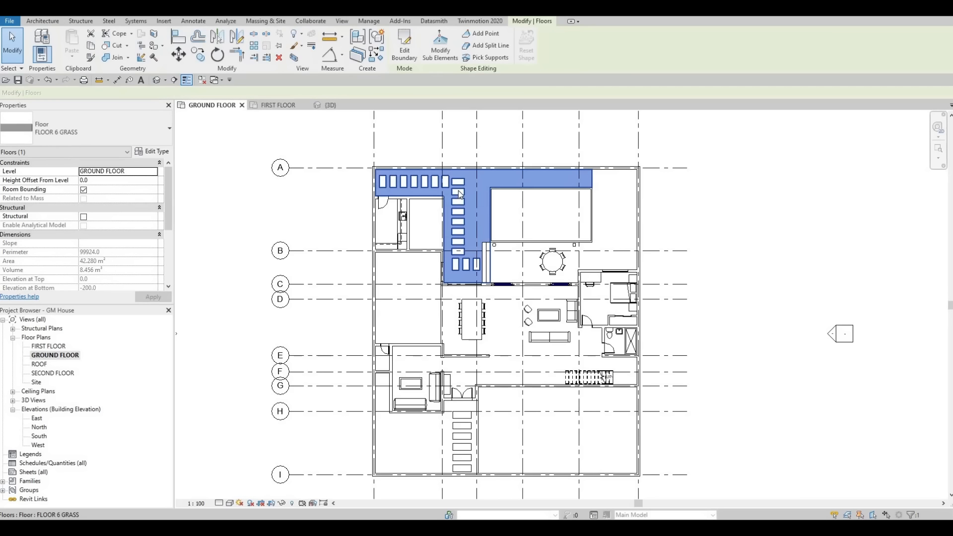
scroll(458, 194, "up", 3)
key("Escape")
key("Escape")
key("Tab")
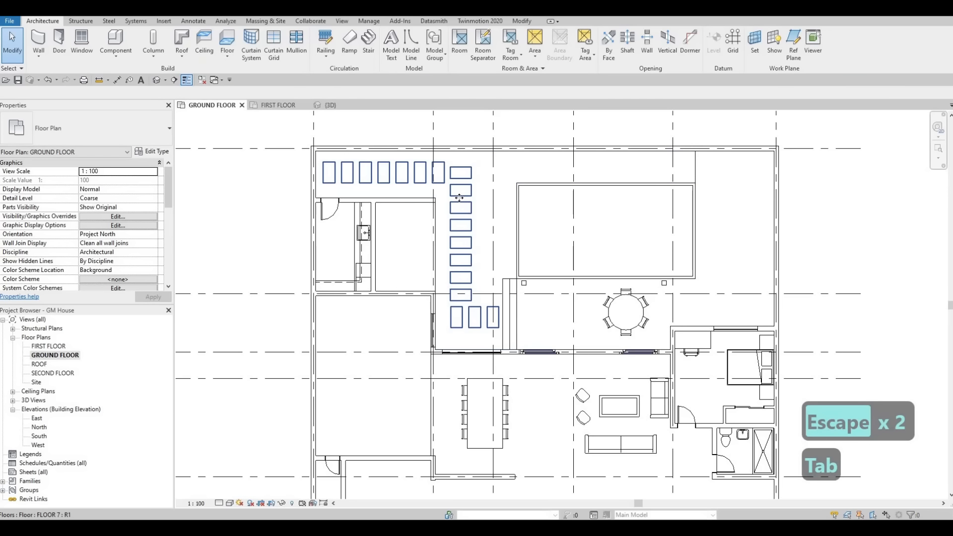
left_click(459, 197)
key("c")
key("s")
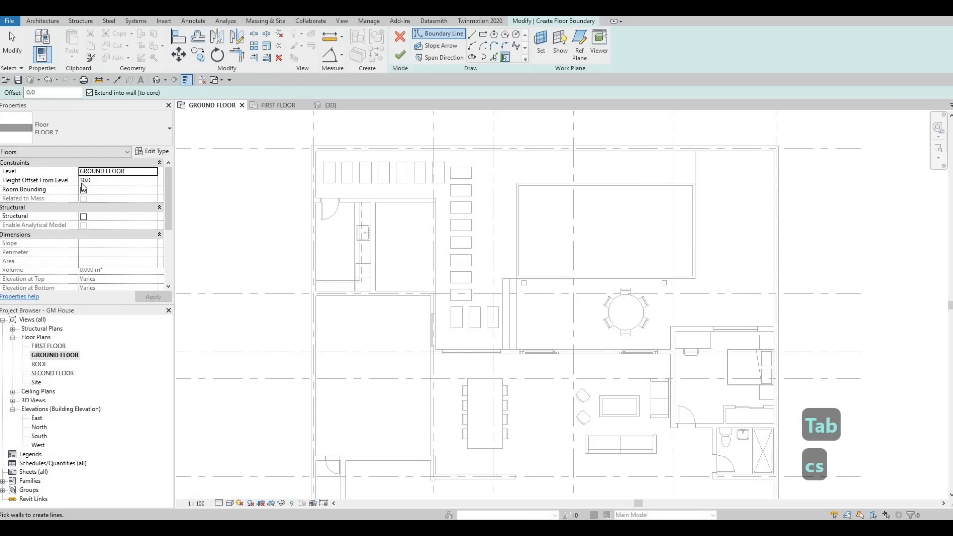
Step: Sketch a 1400 by 500 mm rectangular boundary over the front yard grass opening nearest the entrance door
scroll(124, 223, "down", 3)
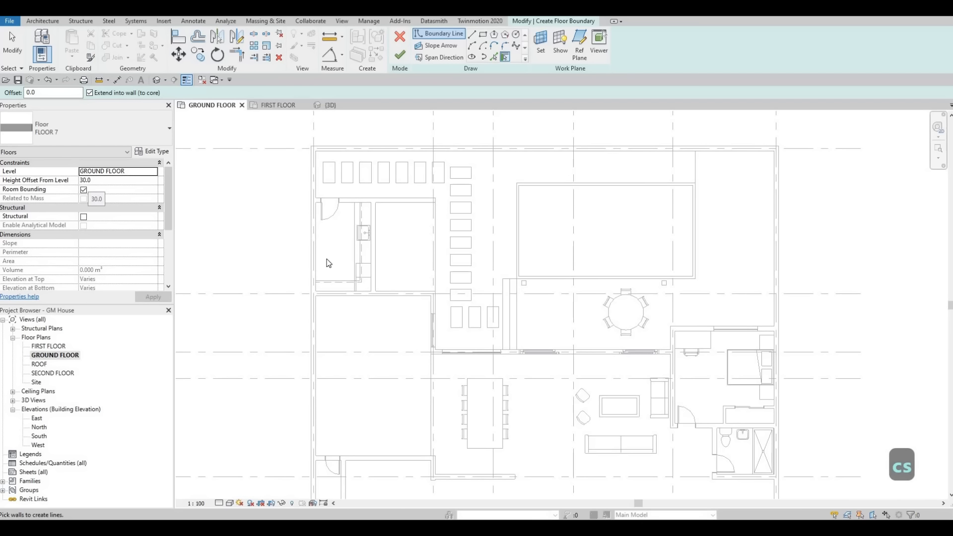
scroll(394, 302, "down", 4)
middle_click_drag(468, 236, 485, 38)
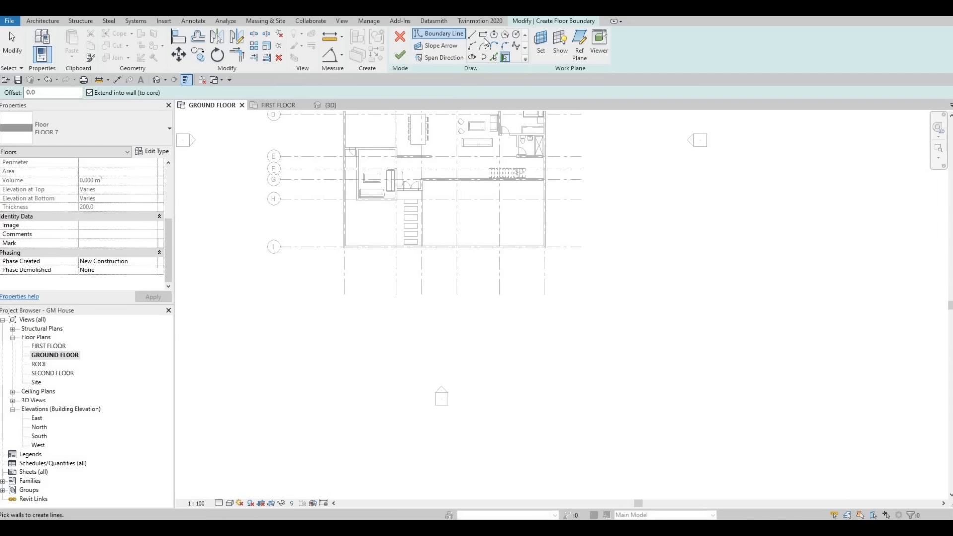
scroll(414, 215, "up", 5)
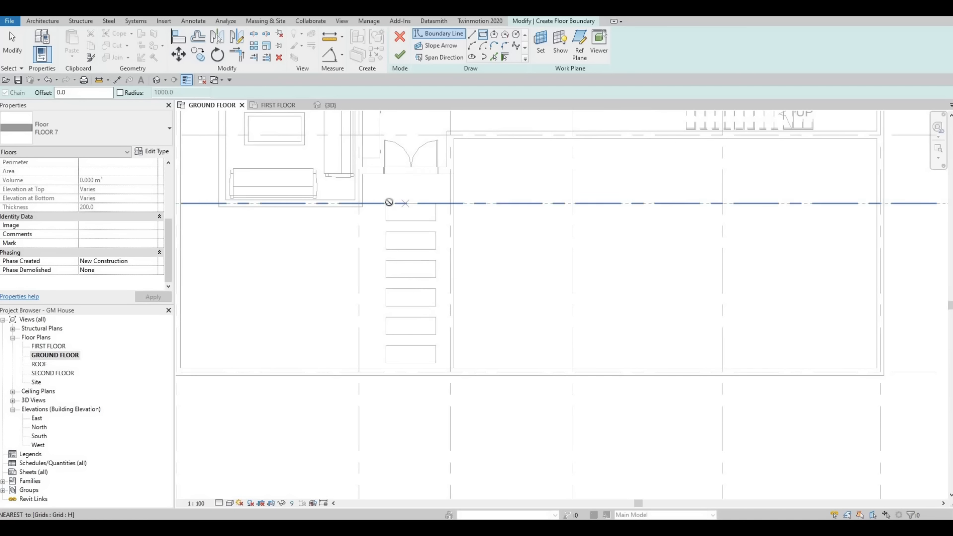
left_click(386, 204)
left_click(436, 221)
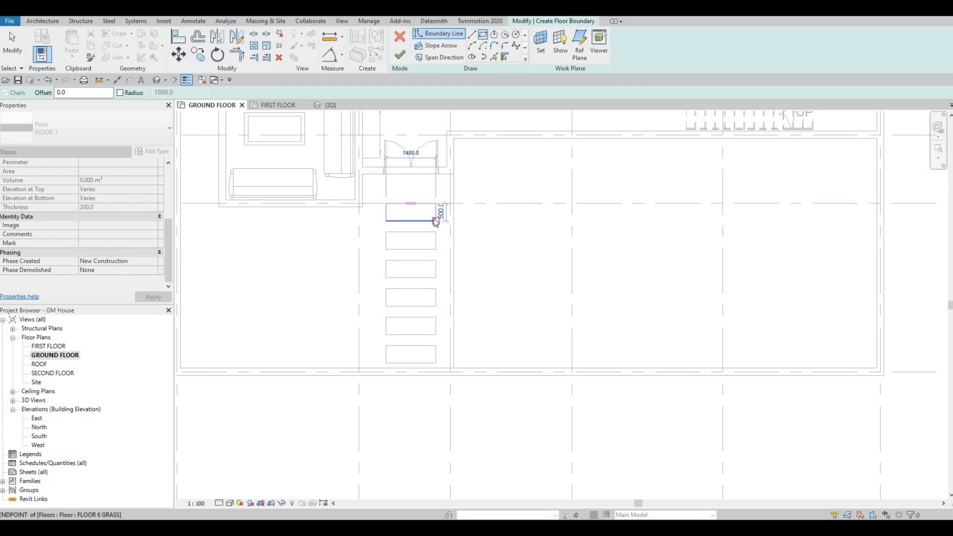
key("Escape")
key("Escape")
key("c")
key("o")
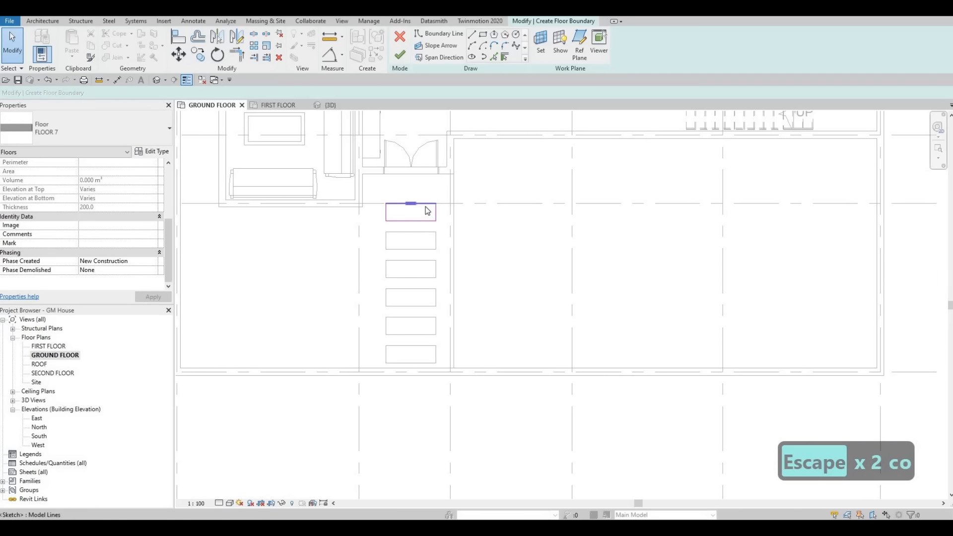
key("Escape")
key("Escape")
key("Tab")
key("Tab")
left_click(425, 207)
key("Escape")
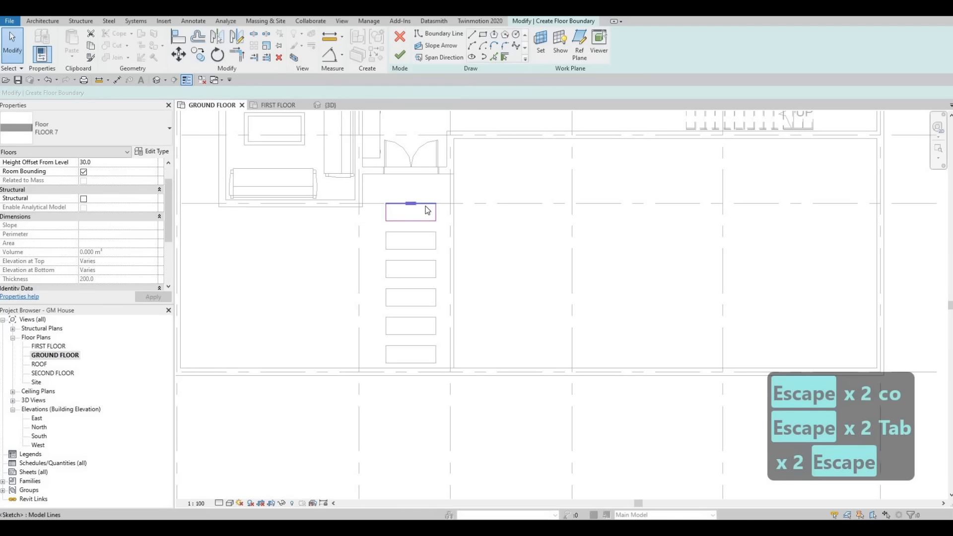
Step: Copy the whole paver rectangle onto the remaining five grass openings, corner to corner, and finish the FLOOR 7 floor
key("Tab")
left_click(425, 207)
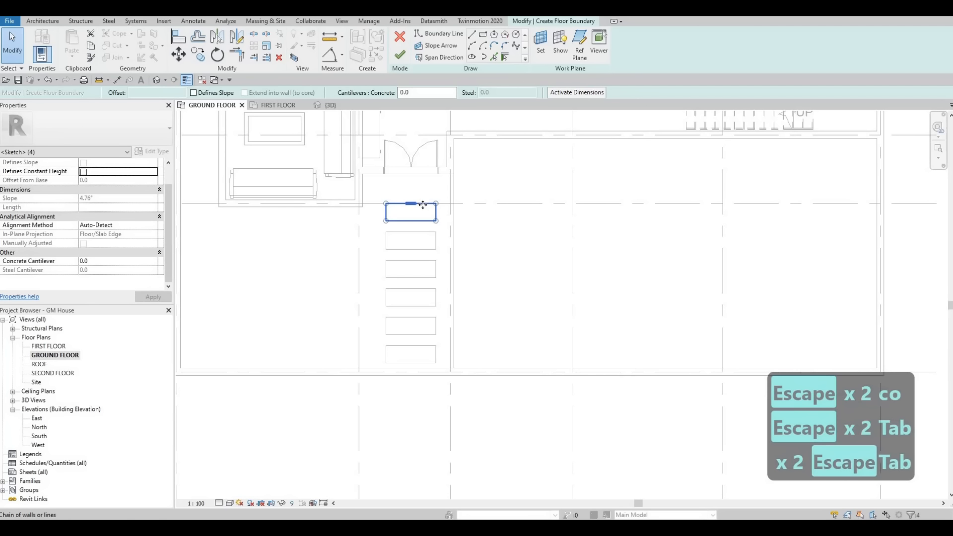
key("c")
key("o")
scroll(445, 219, "up", 3)
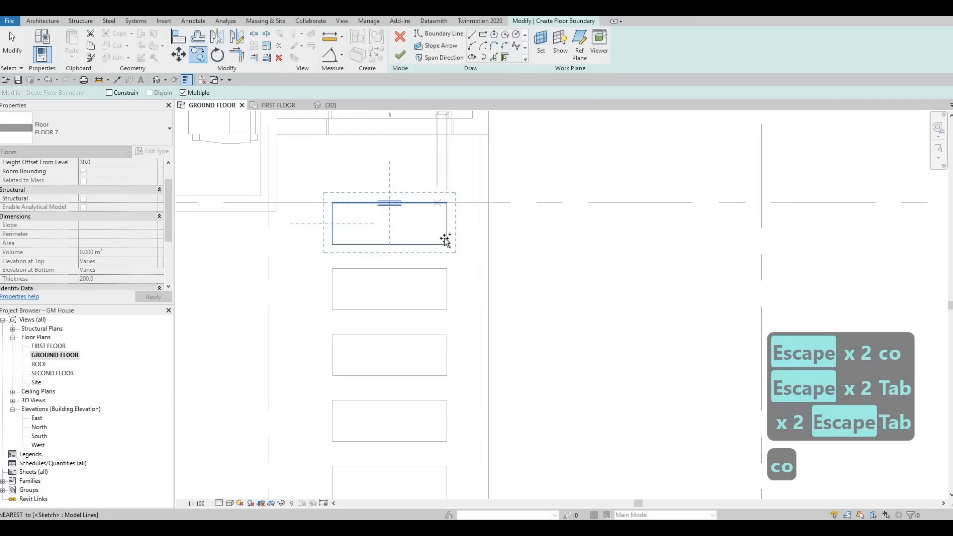
left_click(447, 203)
left_click(450, 291)
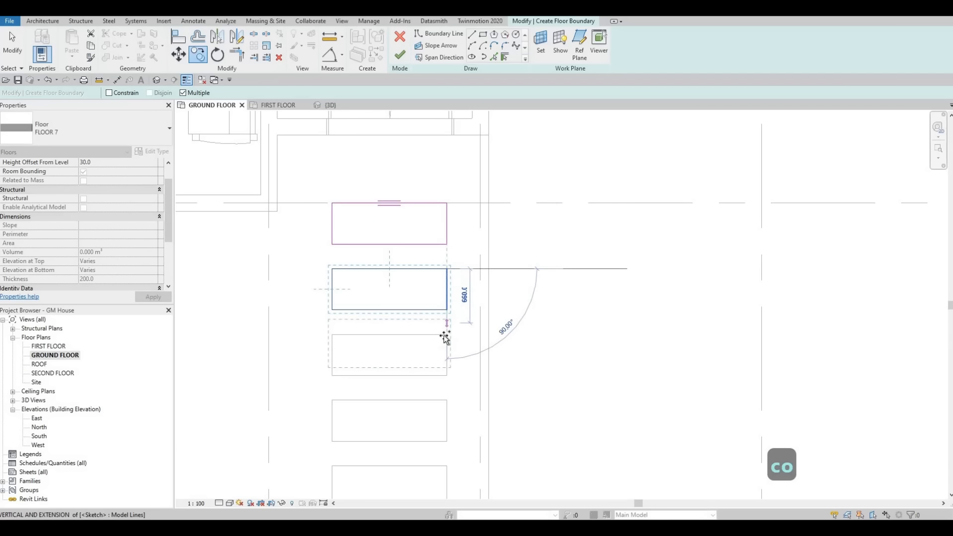
middle_click_drag(452, 399, 467, 313)
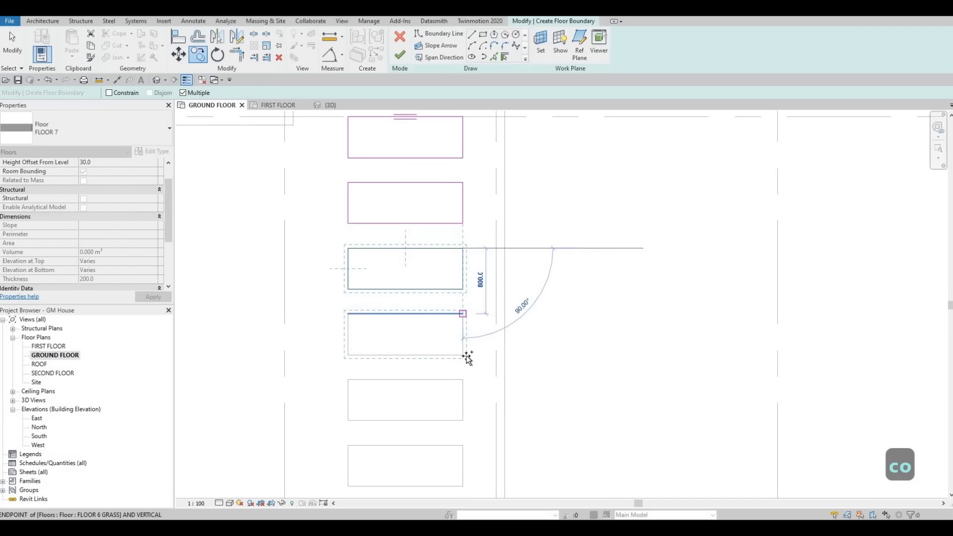
left_click(465, 313)
left_click(463, 382)
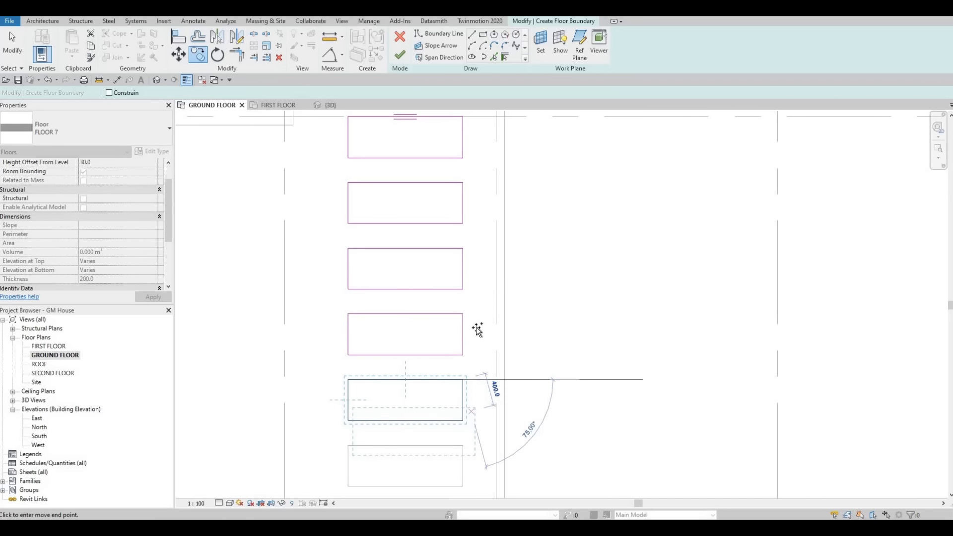
middle_click_drag(474, 450, 473, 329)
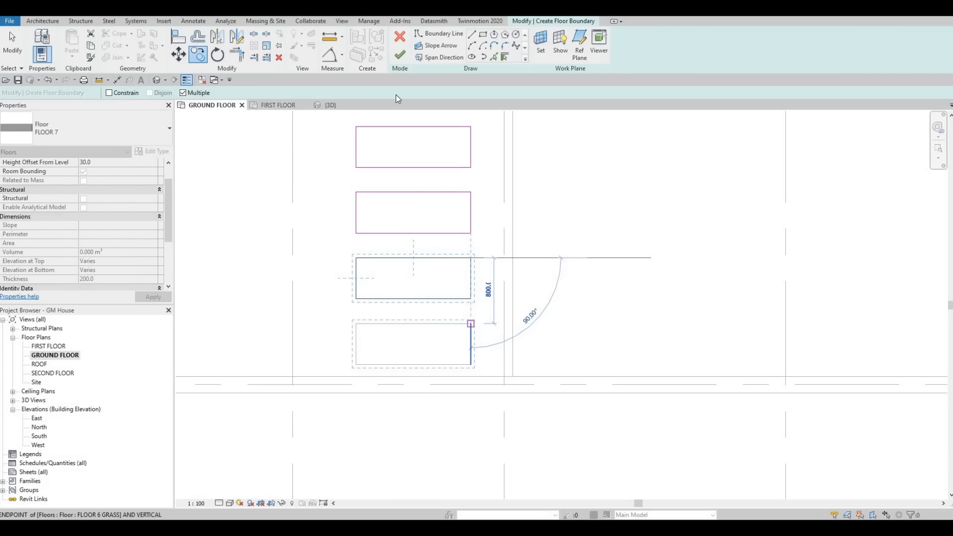
left_click(471, 323)
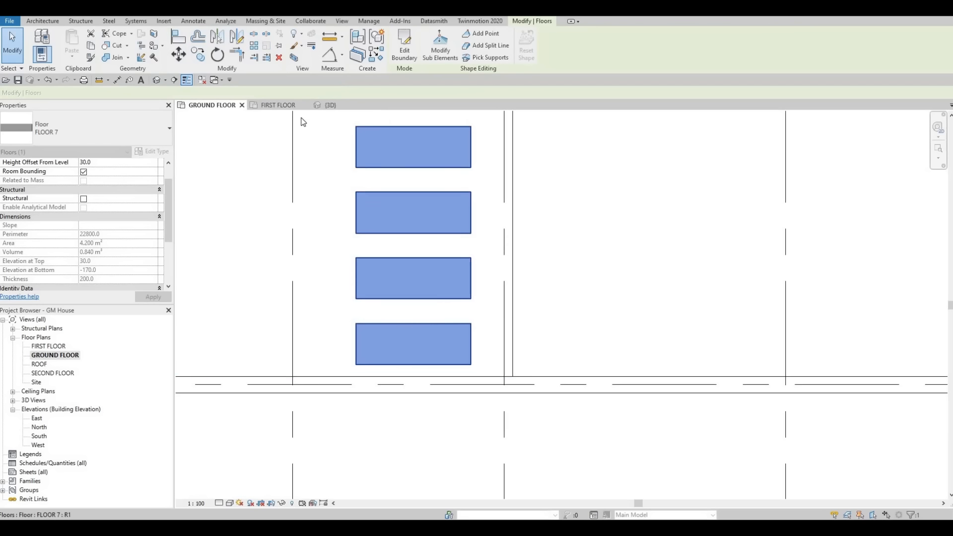
Step: Open the 3D view, clear the selection and examine the front yard's grass and pavers from the front
middle_click_drag(348, 159, 432, 221)
scroll(432, 221, "down", 2)
left_click(329, 105)
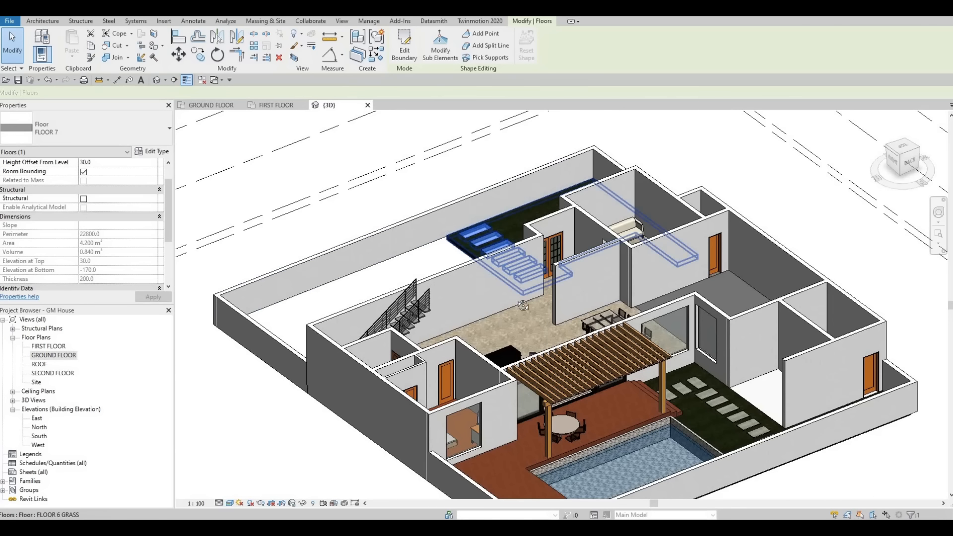
key("Escape")
middle_click_drag(428, 284, 464, 274, "shift")
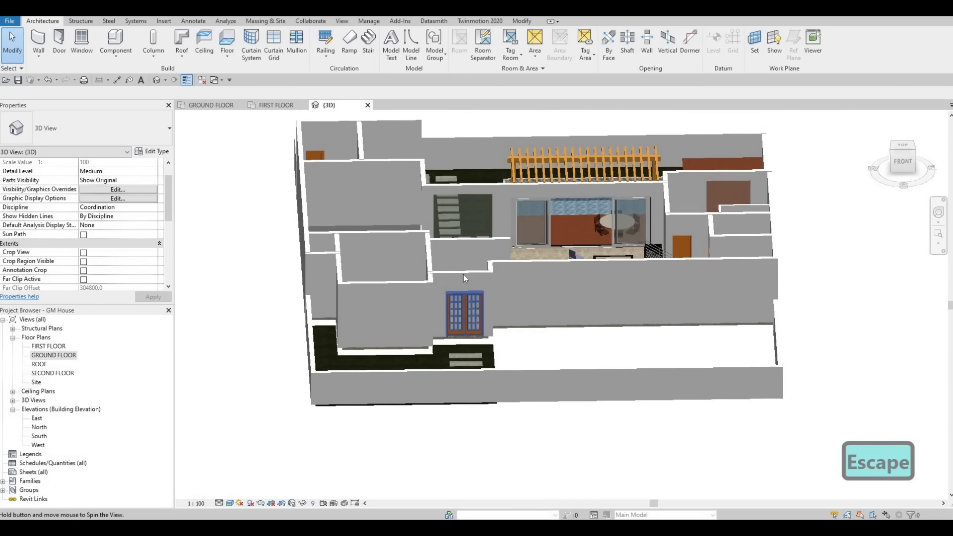
left_click(490, 265)
key("Escape")
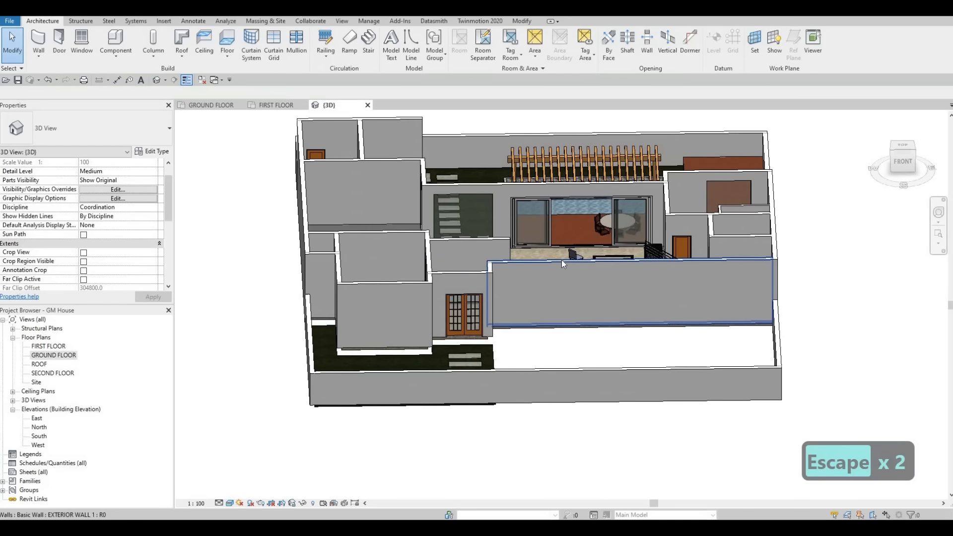
Step: Set the base constraint of the house's connected exterior walls, including the front and side walls around the living room, to GROUND FLOOR
key("Tab")
left_click(432, 284)
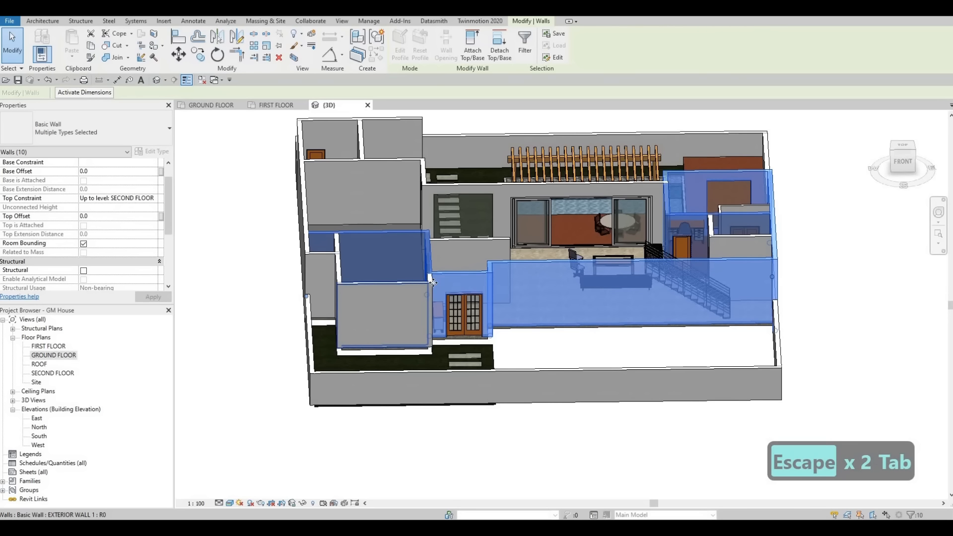
left_click(430, 289, "ctrl")
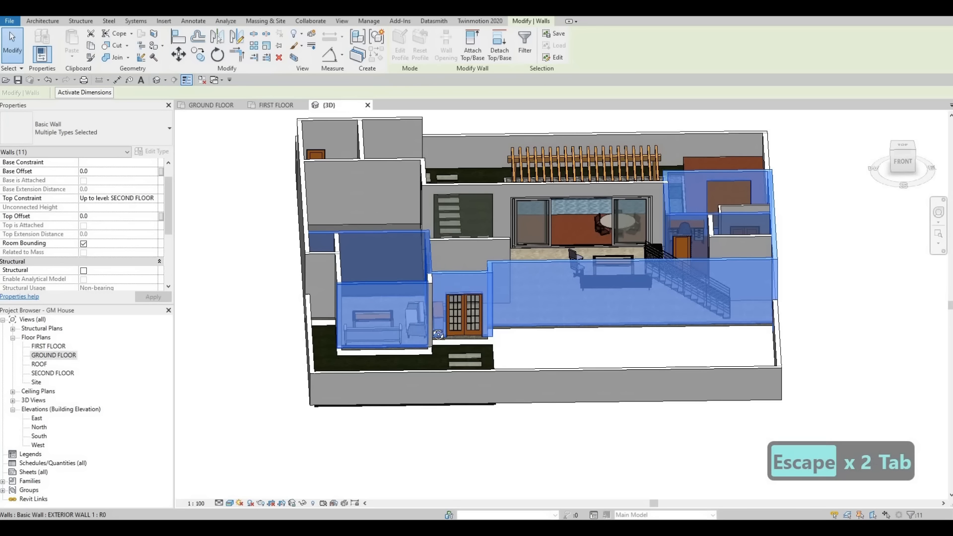
scroll(438, 297, "up", 3)
middle_click_drag(368, 292, 359, 241, "shift")
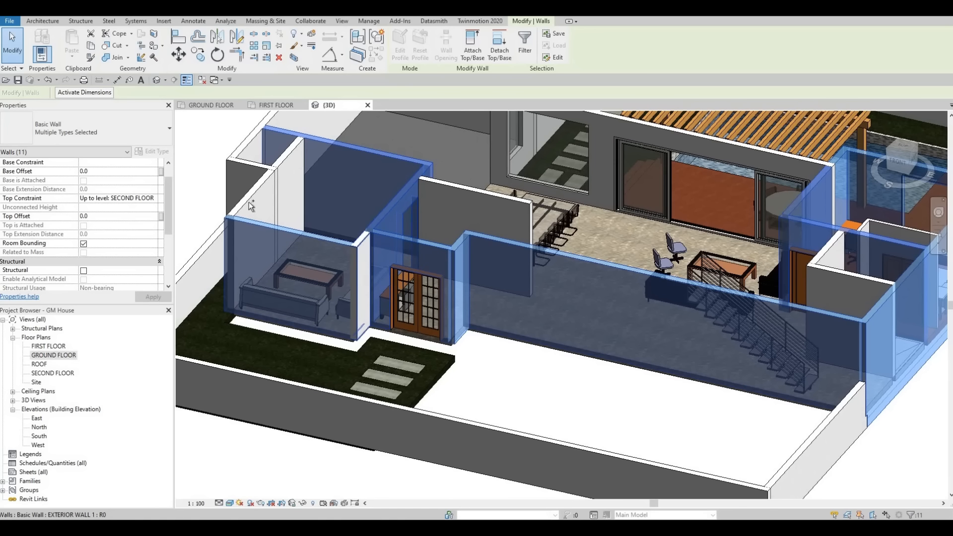
left_click(260, 212, "ctrl")
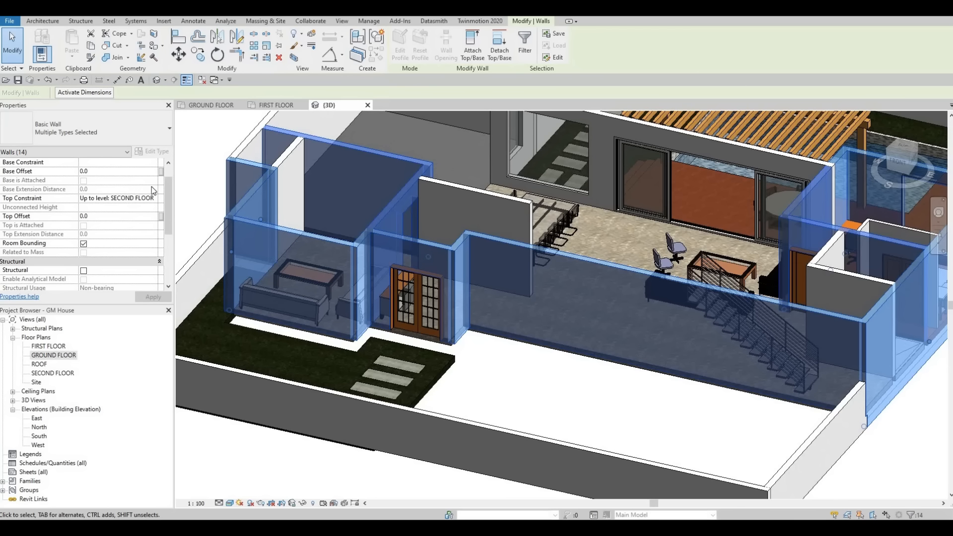
scroll(155, 182, "up", 1)
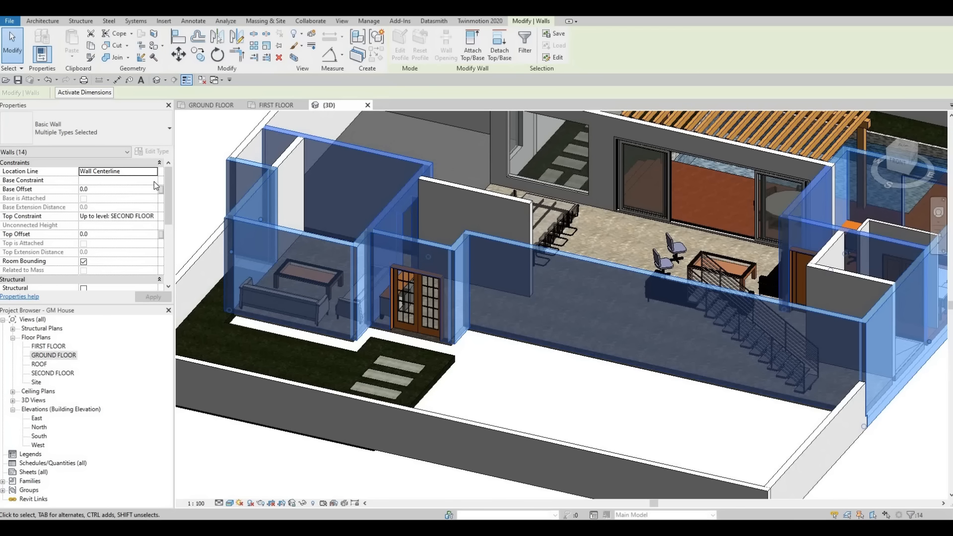
left_click(154, 181)
left_click(153, 181)
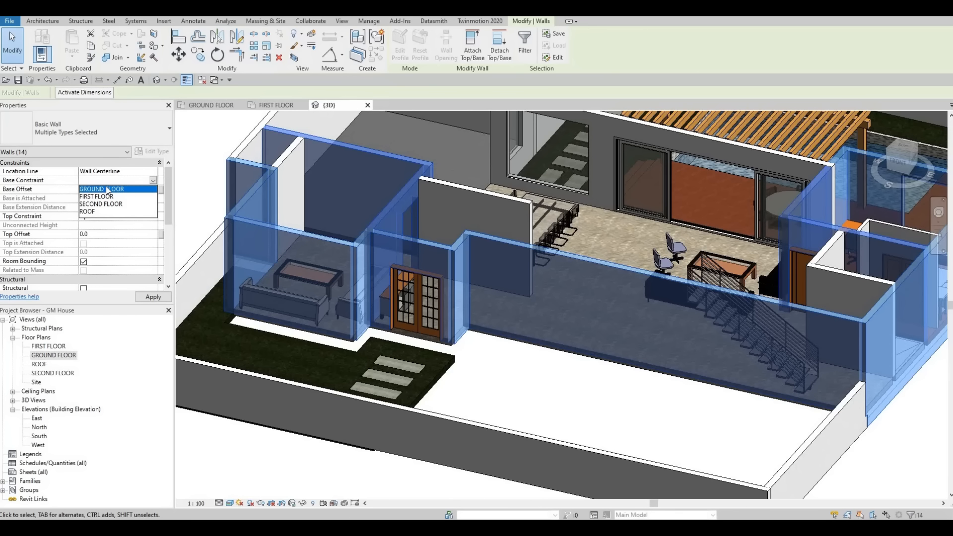
left_click(153, 300)
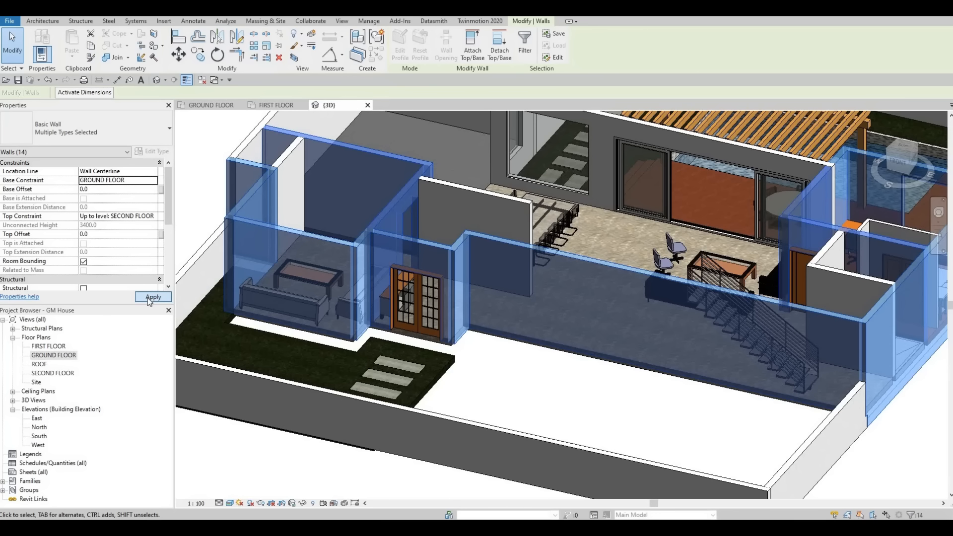
left_click(151, 297)
key("Escape")
key("Escape")
Step: Examine the front yard walls and pavers in 3D, and return to the GROUND FLOOR plan around the entrance
scroll(507, 363, "up", 3)
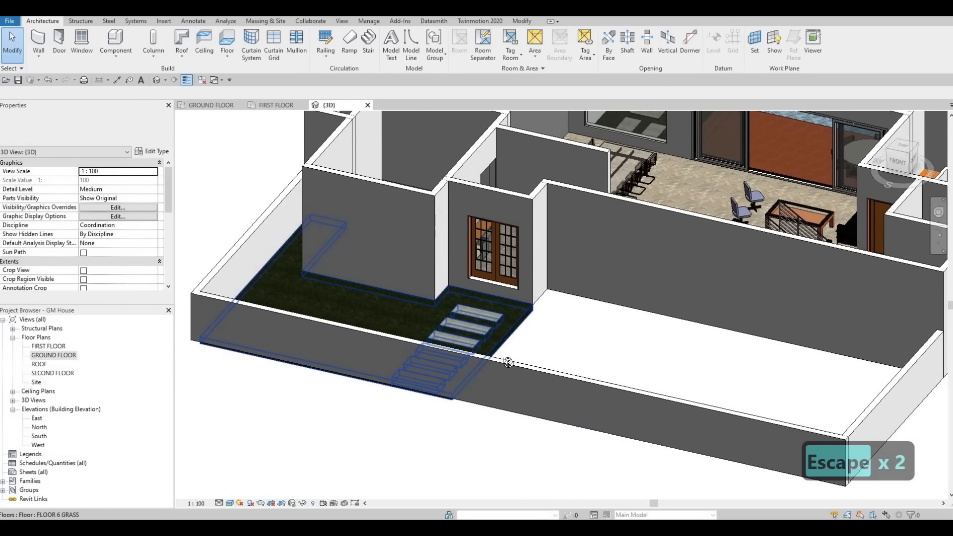
middle_click_drag(507, 362, 497, 307, "shift")
scroll(452, 309, "down", 3)
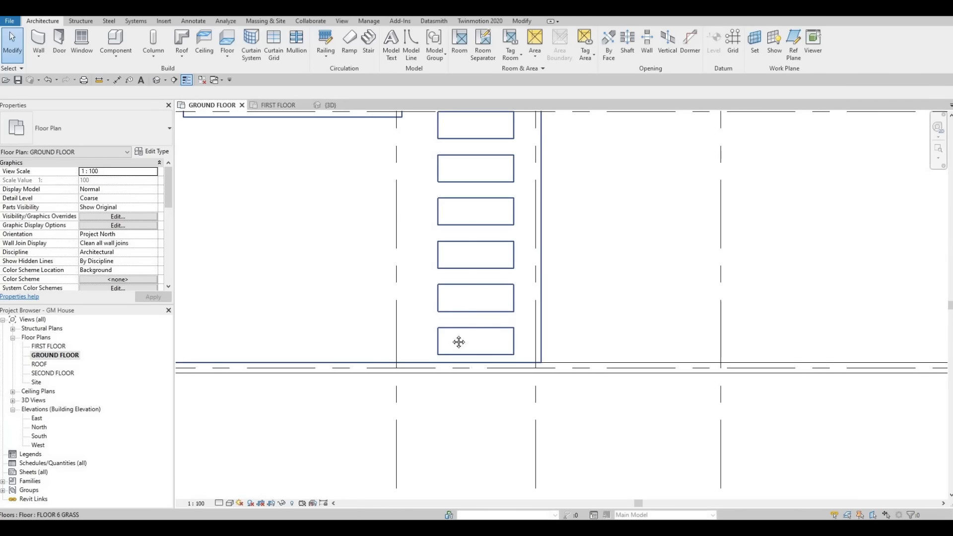
scroll(432, 309, "down", 2)
middle_click_drag(419, 122, 410, 170)
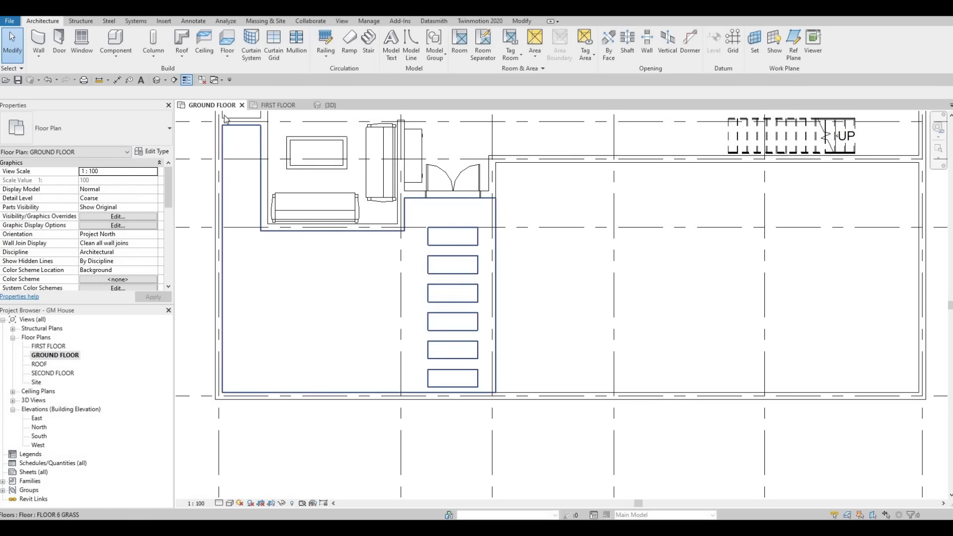
left_click(116, 54)
left_click(135, 96)
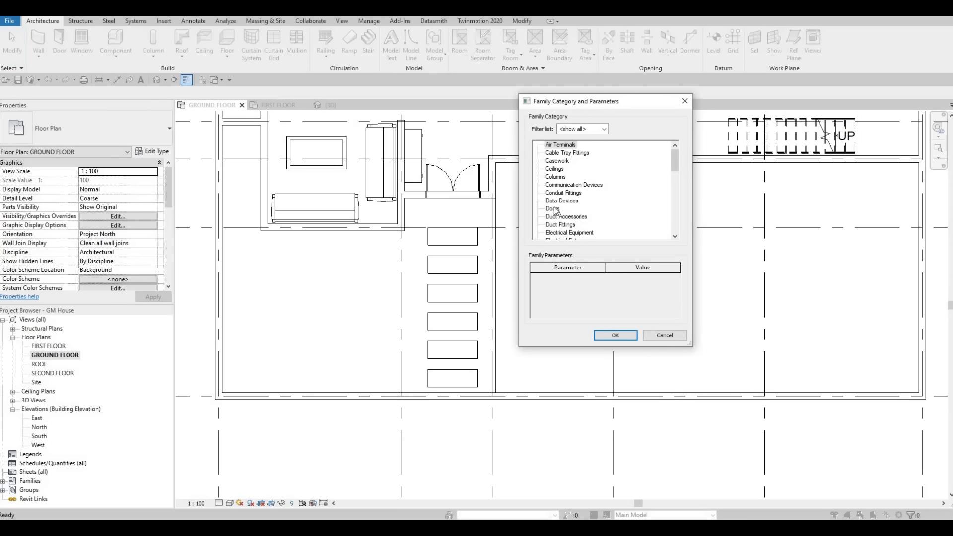
scroll(556, 213, "down", 3)
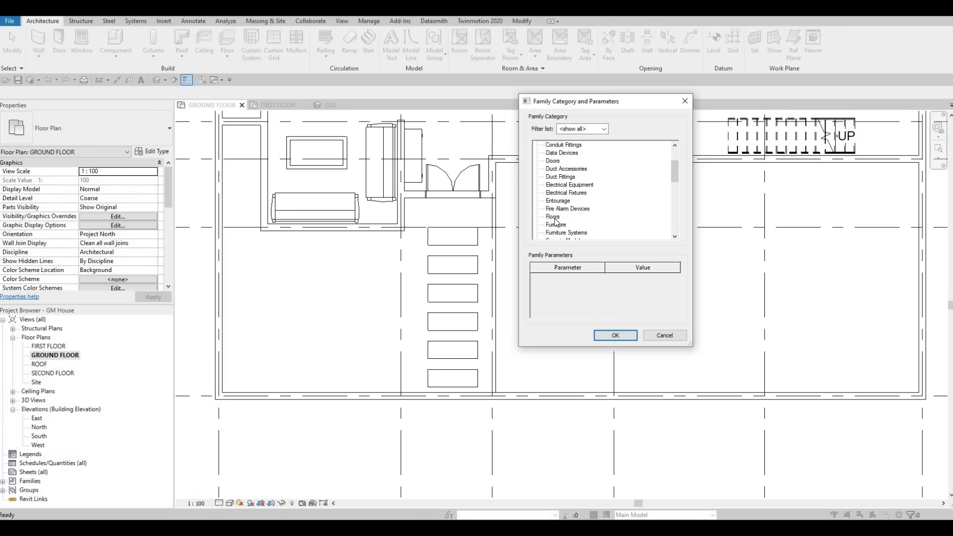
left_click(615, 335)
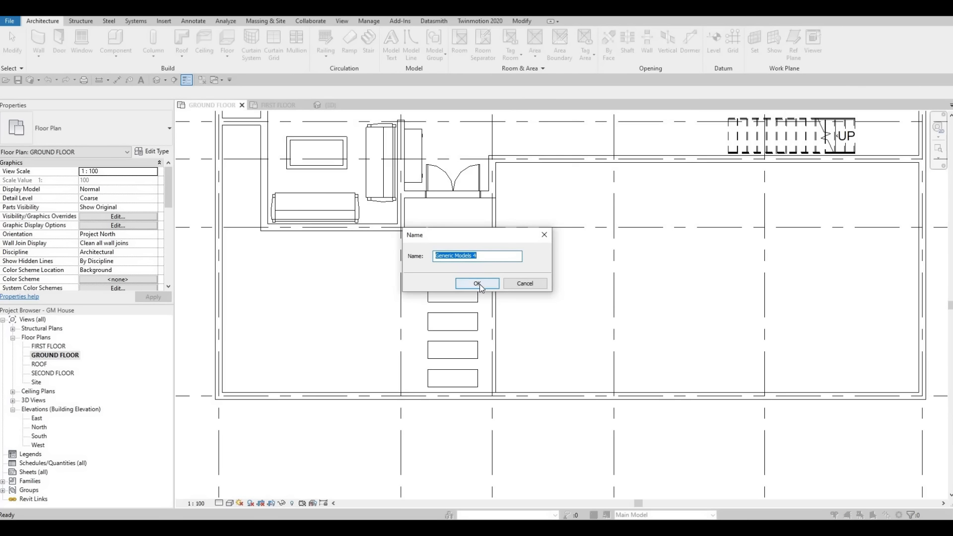
key("Return")
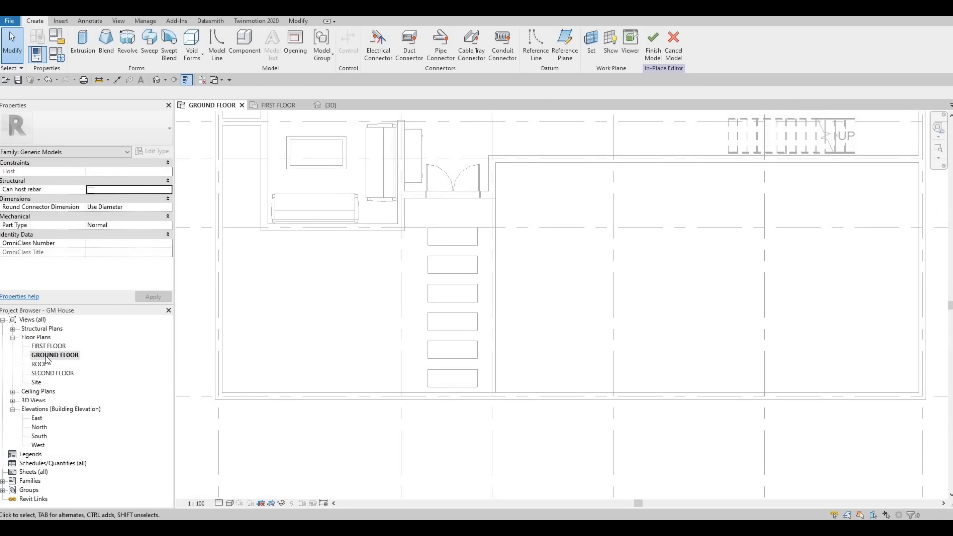
key("Escape")
key("Escape")
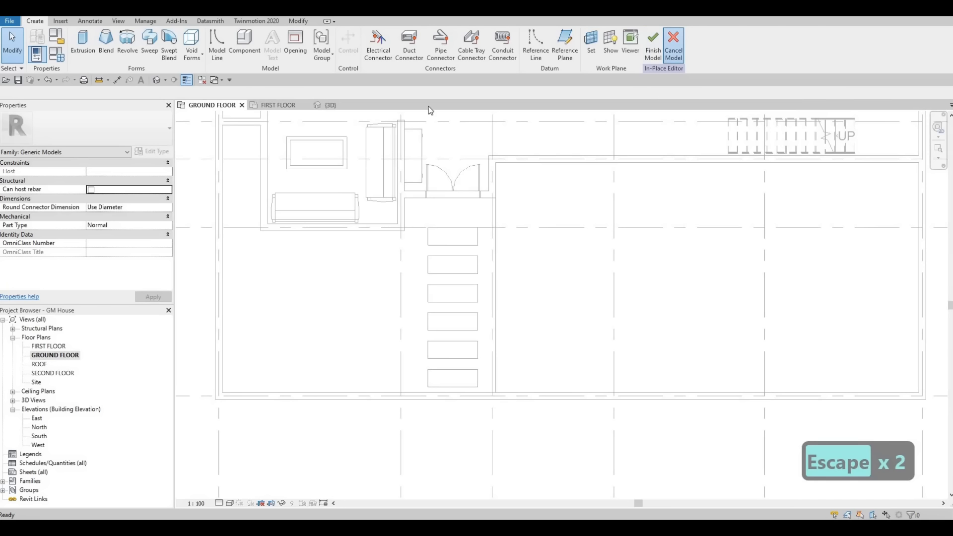
key("Escape")
key("Escape")
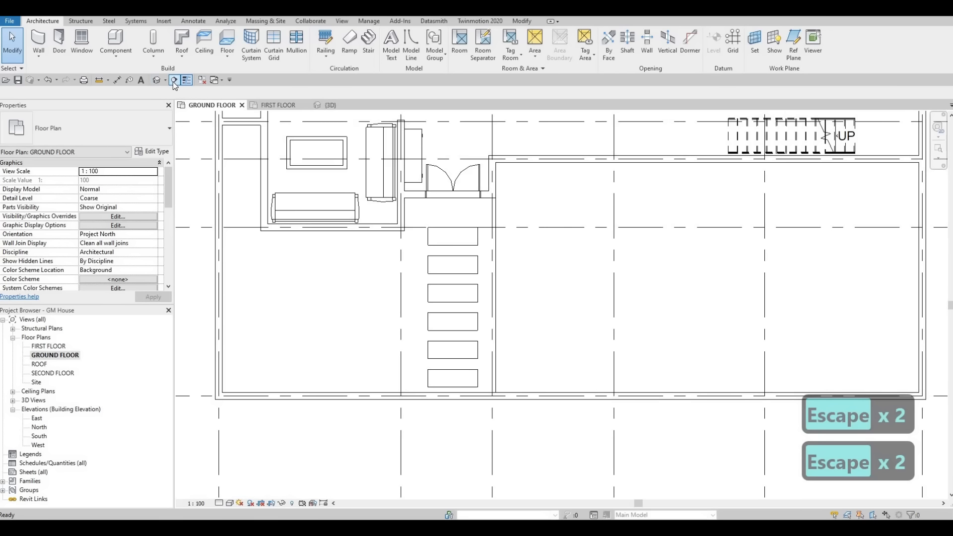
Step: Draw a building section across the entrance wall beside the double door, facing the living room side, and open its view
left_click(174, 80)
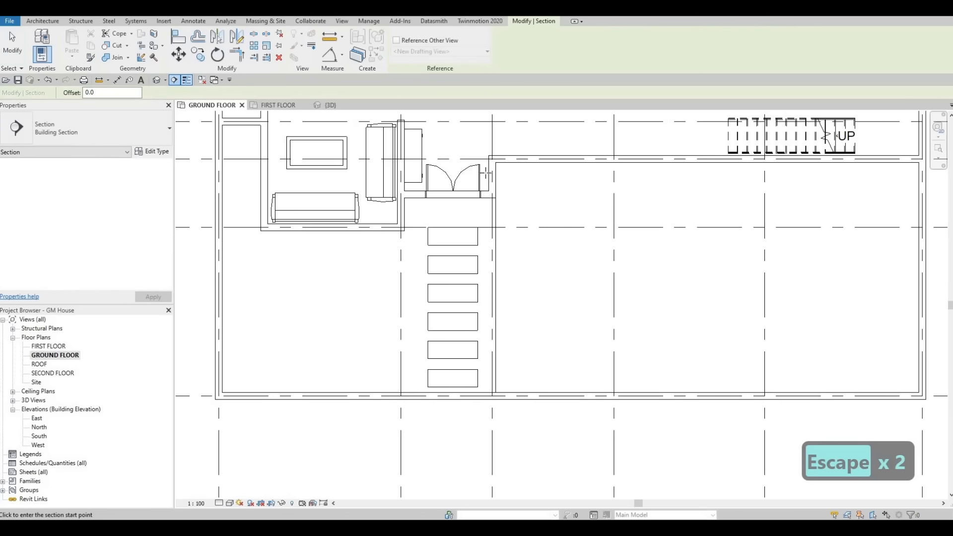
left_click(484, 311)
left_click(484, 133)
key("Escape")
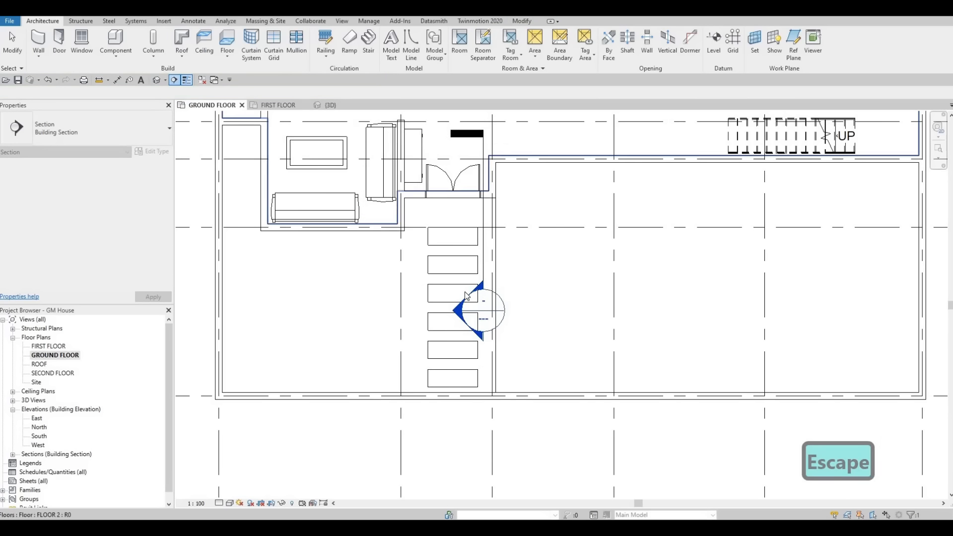
key("Escape")
key("Escape")
double_click(475, 305)
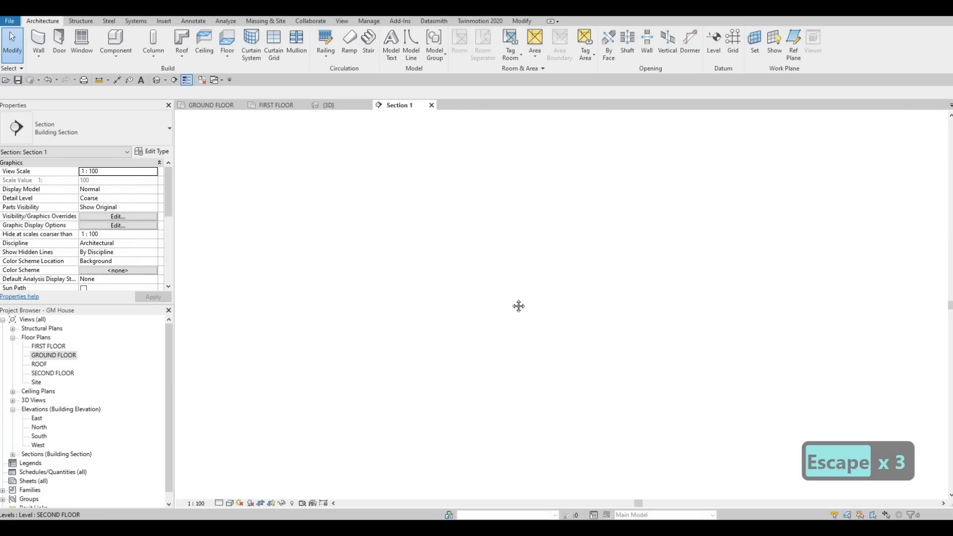
Step: Create an in-place model of the Generic Models category with the default name in the section view
scroll(543, 354, "up", 3)
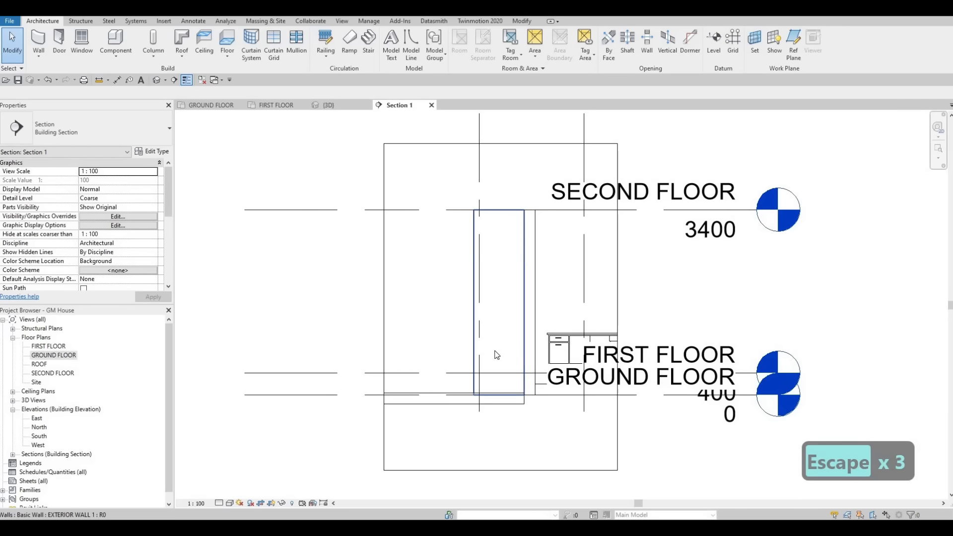
middle_click_drag(411, 274, 438, 257)
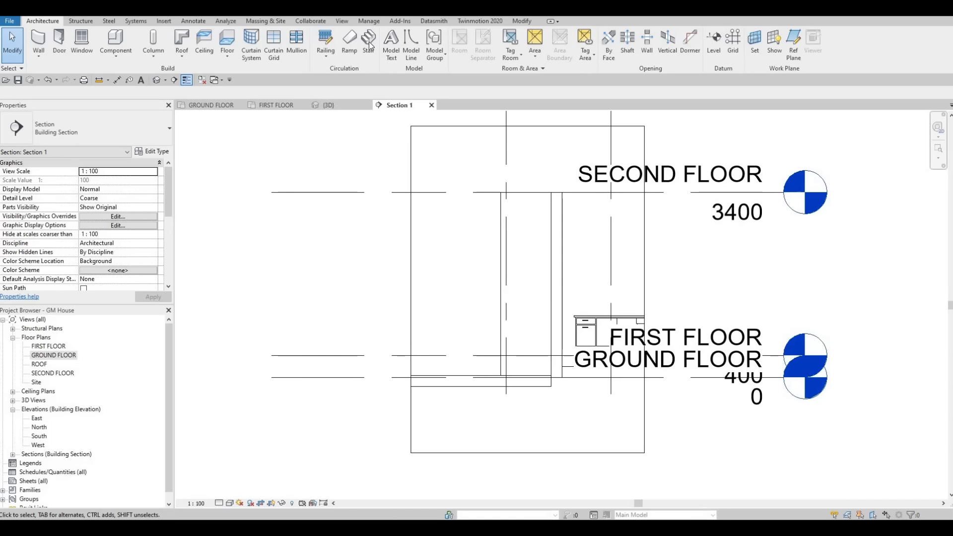
left_click(117, 56)
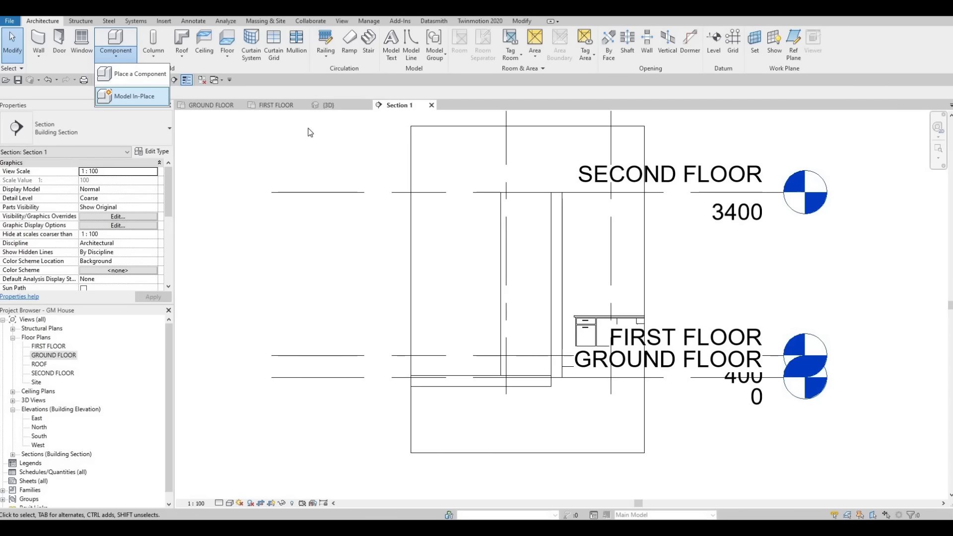
left_click(133, 96)
scroll(561, 235, "down", 3)
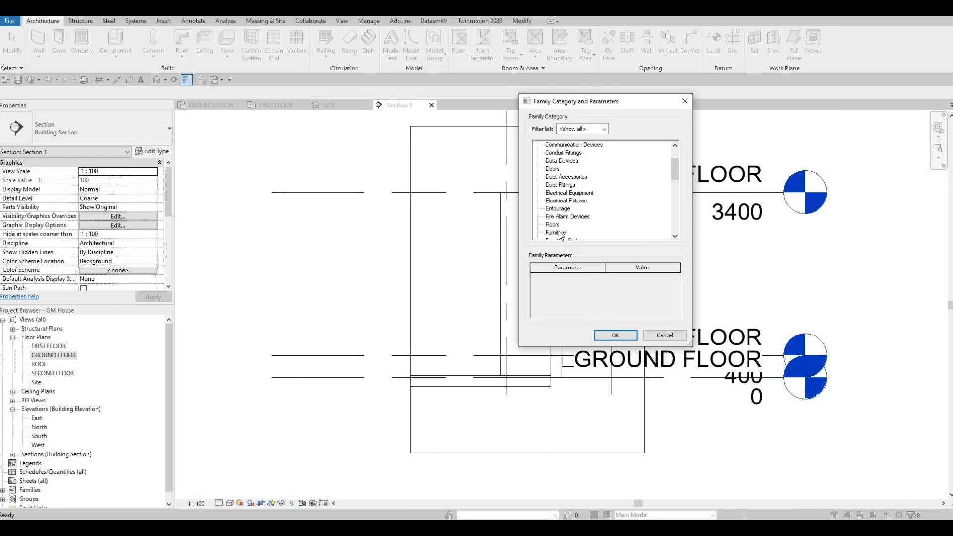
scroll(562, 235, "down", 1)
left_click(564, 225)
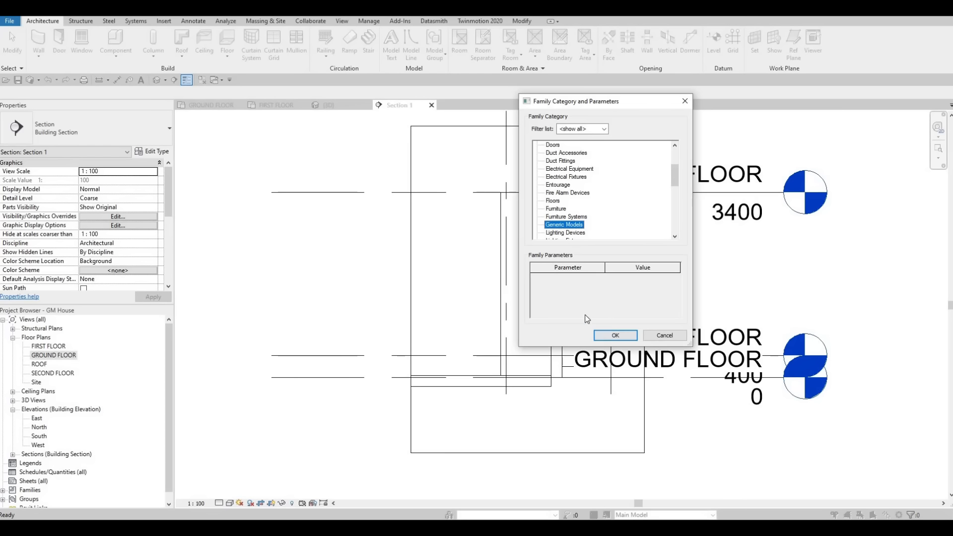
left_click(615, 335)
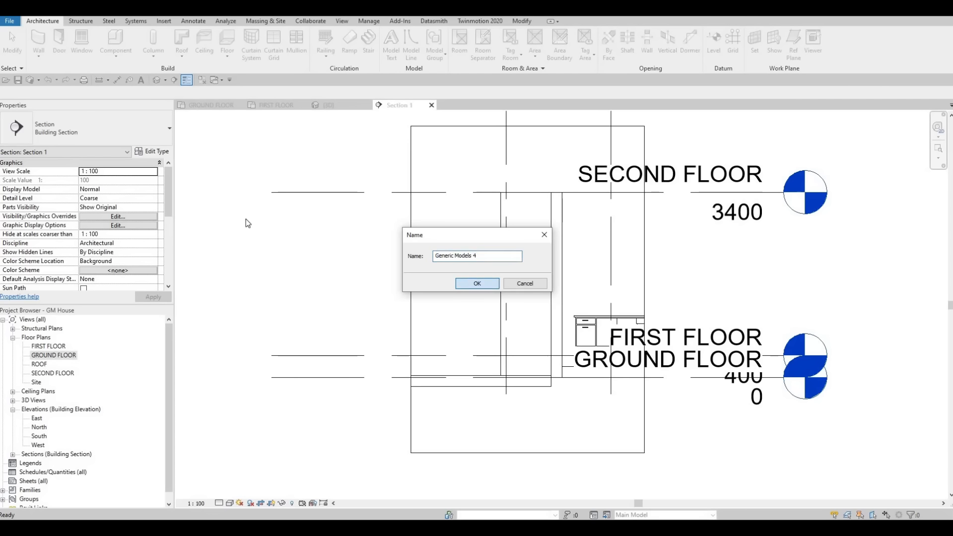
key("Return")
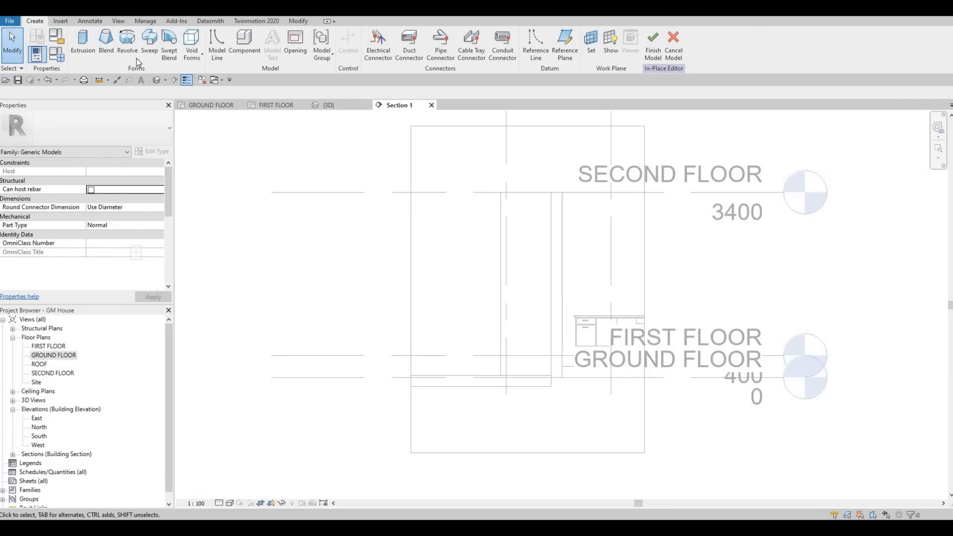
Step: Start an extrusion, picking the EXTERIOR WALL 1 face beside the entrance as its work plane
left_click(90, 50)
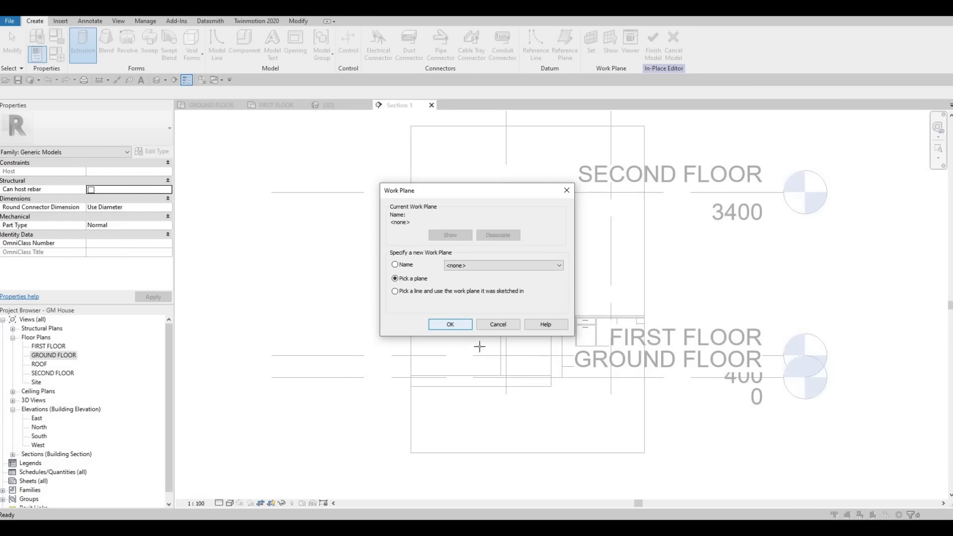
left_click(450, 325)
left_click(514, 342)
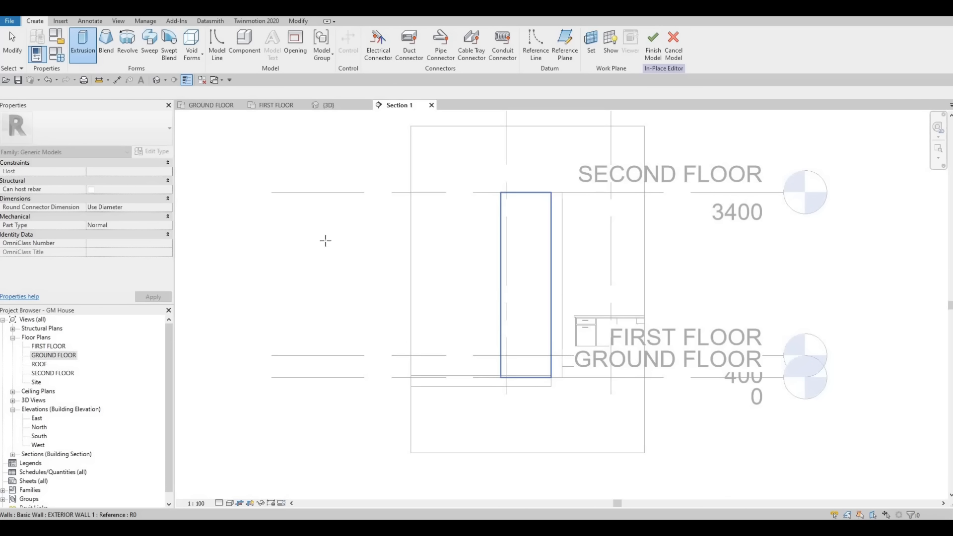
Step: Sketch a 930 by 370 mm rectangle across the wall face, from the grass floor's top up to the FIRST FLOOR level
left_click(373, 35)
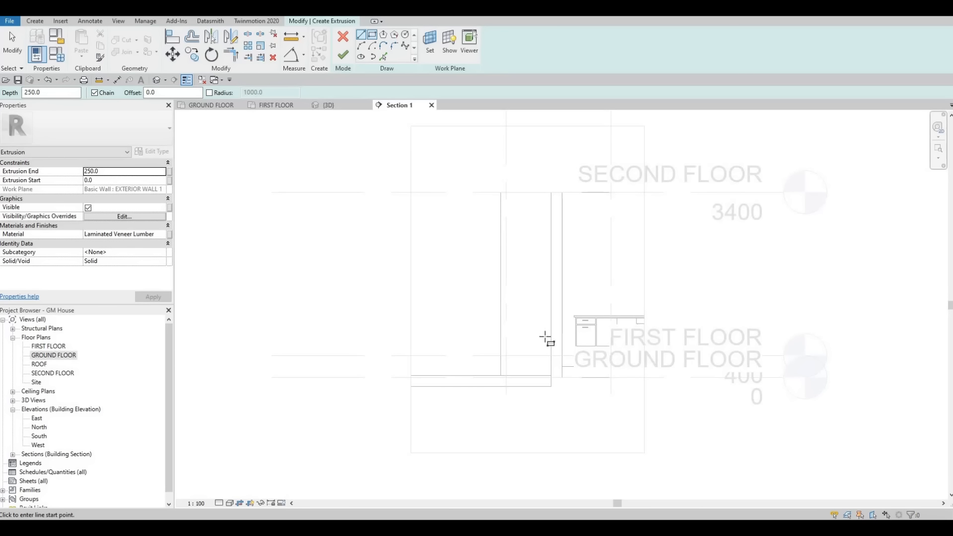
scroll(560, 383, "up", 2)
left_click(555, 398)
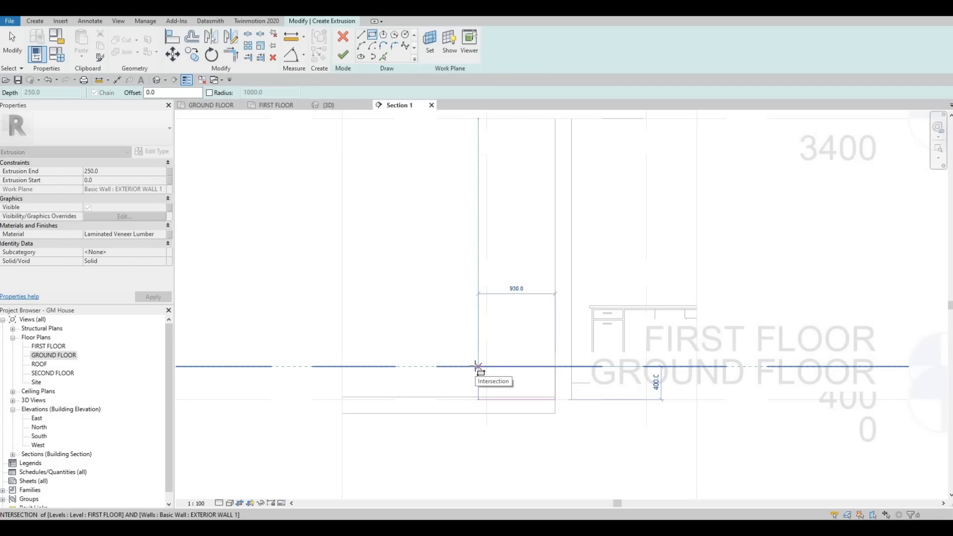
key("Escape")
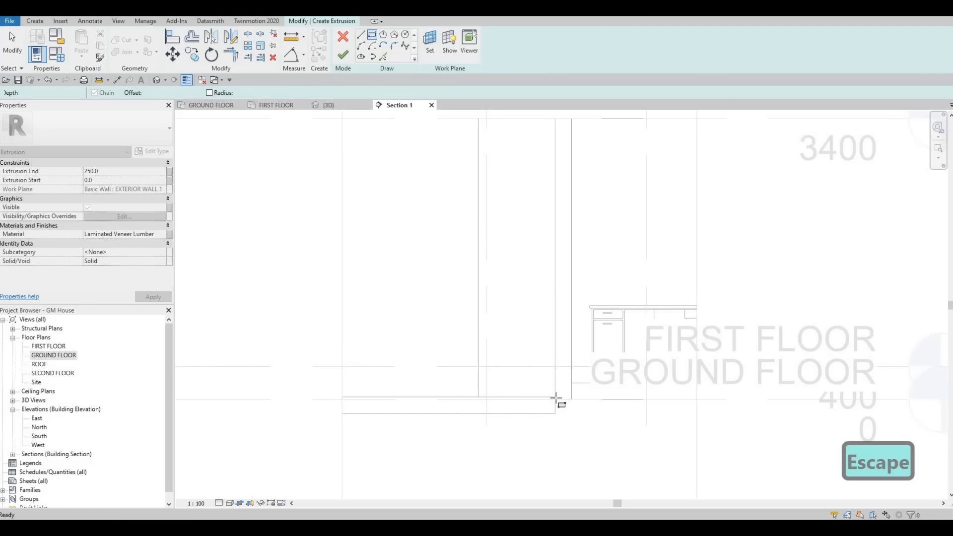
scroll(556, 398, "up", 2)
left_click(555, 398)
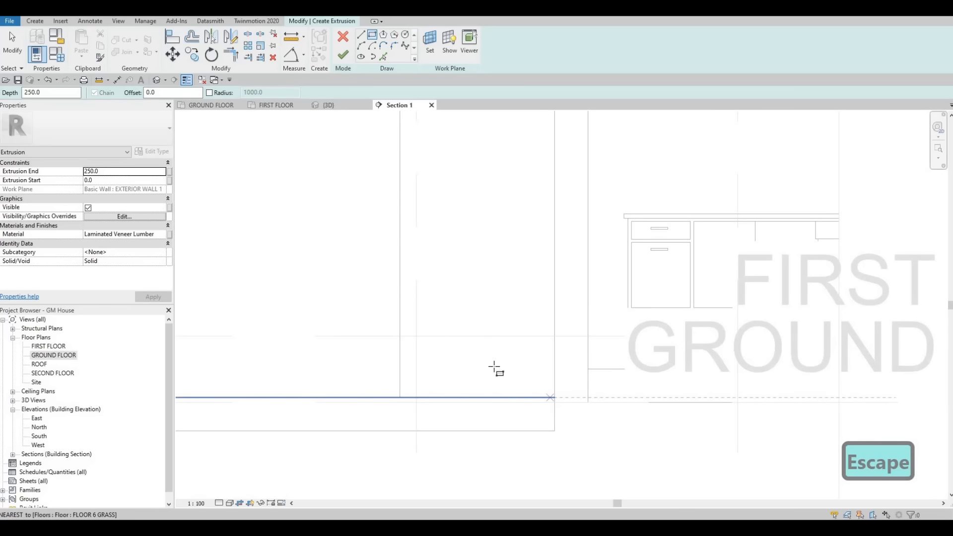
left_click(399, 337)
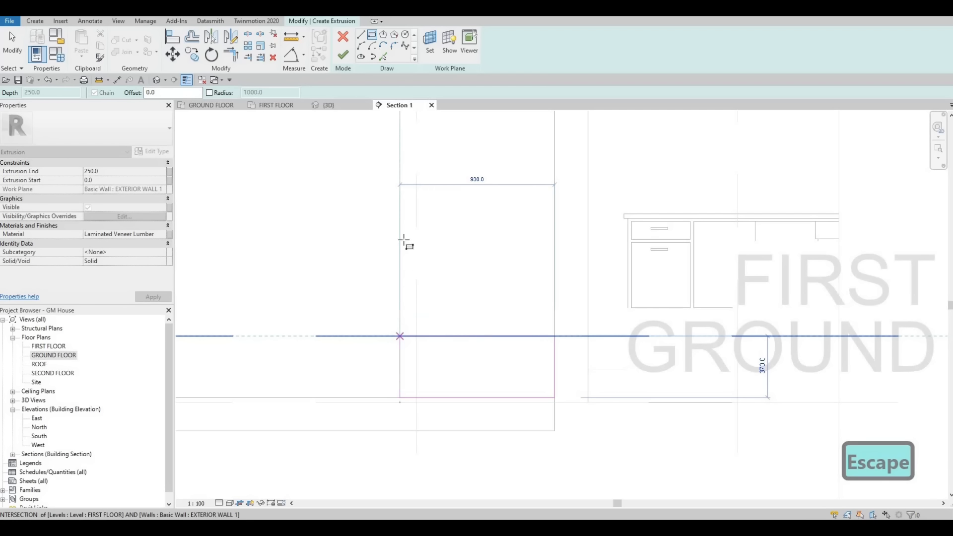
key("Escape")
key("Escape")
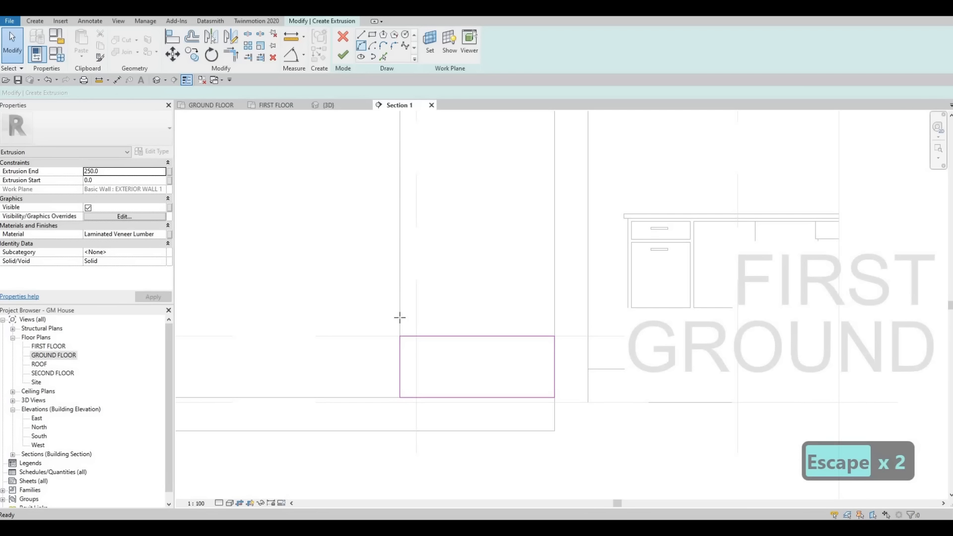
Step: Sketch a stepped line inside the rectangle, starting 120 mm above its base, with treads about 200 and 320 mm deep, ending at its top edge
key("l")
key("i")
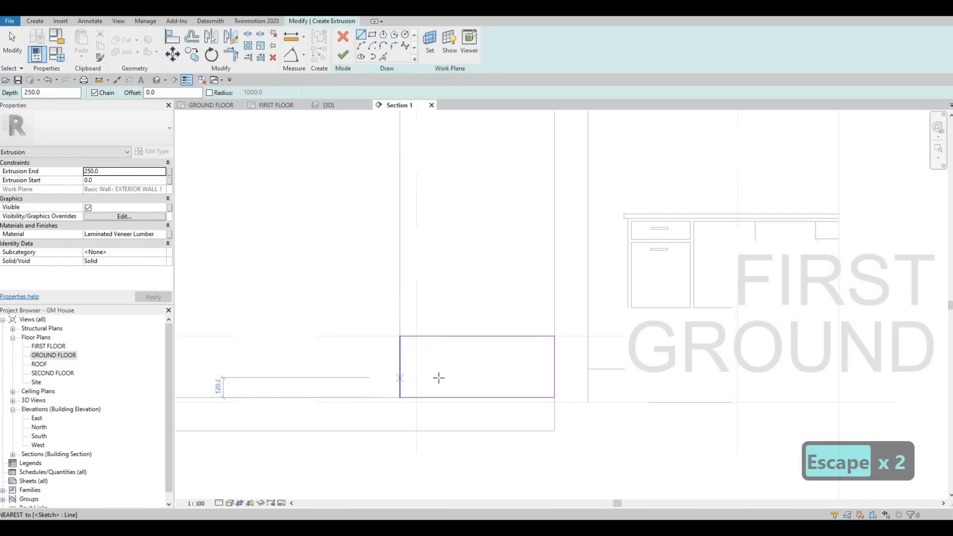
left_click(434, 379)
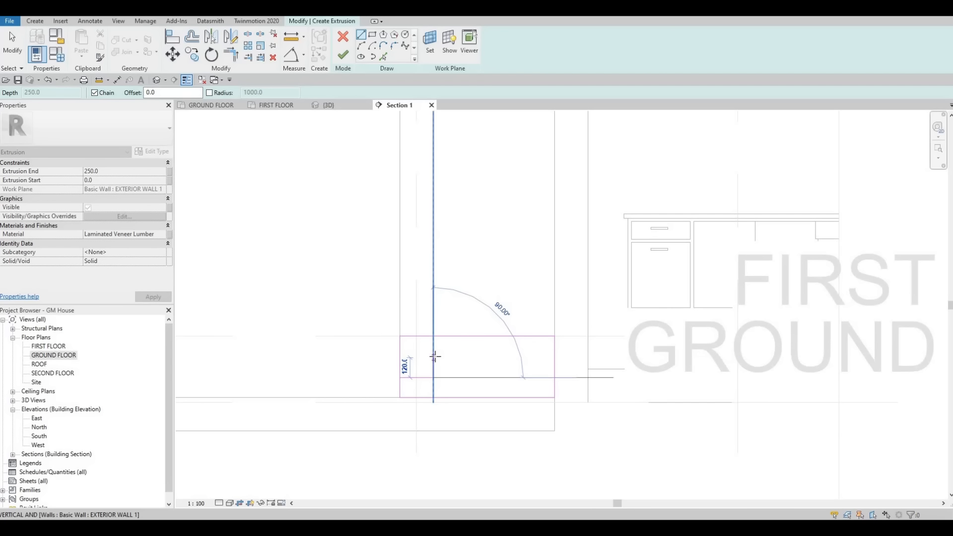
left_click(480, 359)
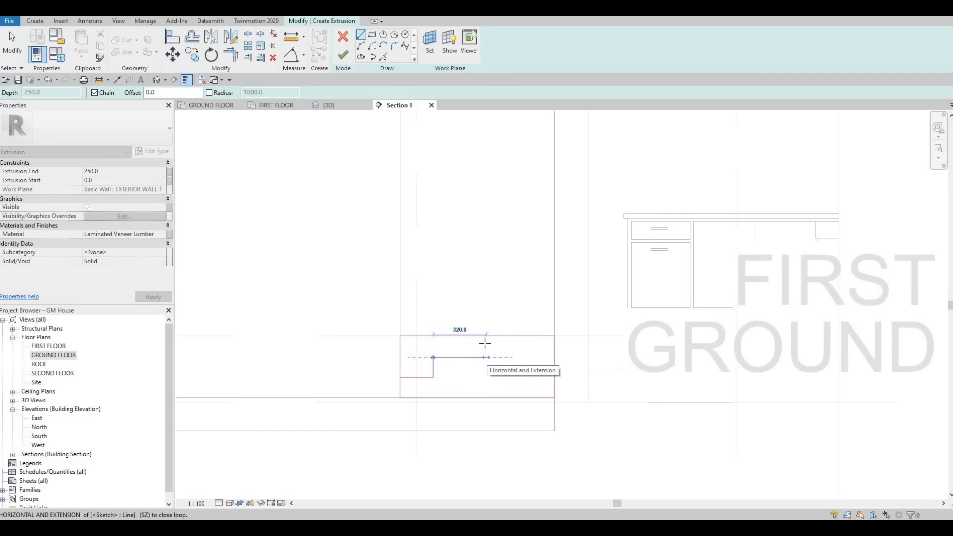
left_click(485, 344)
left_click(486, 336)
key("Escape")
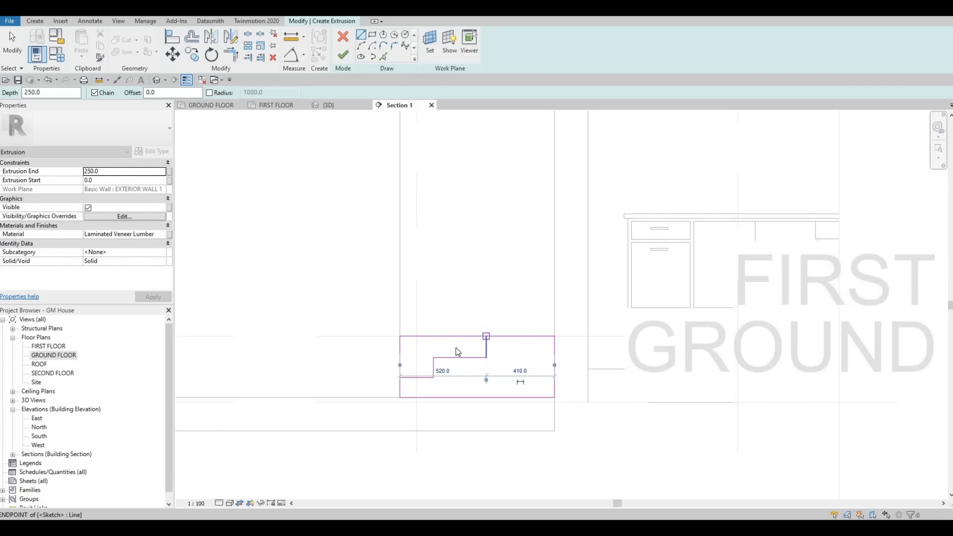
key("Escape")
Step: Trim the rectangle to the stepped line, leaving a closed three-step profile, and finish the extrusion sketch
key("t")
key("r")
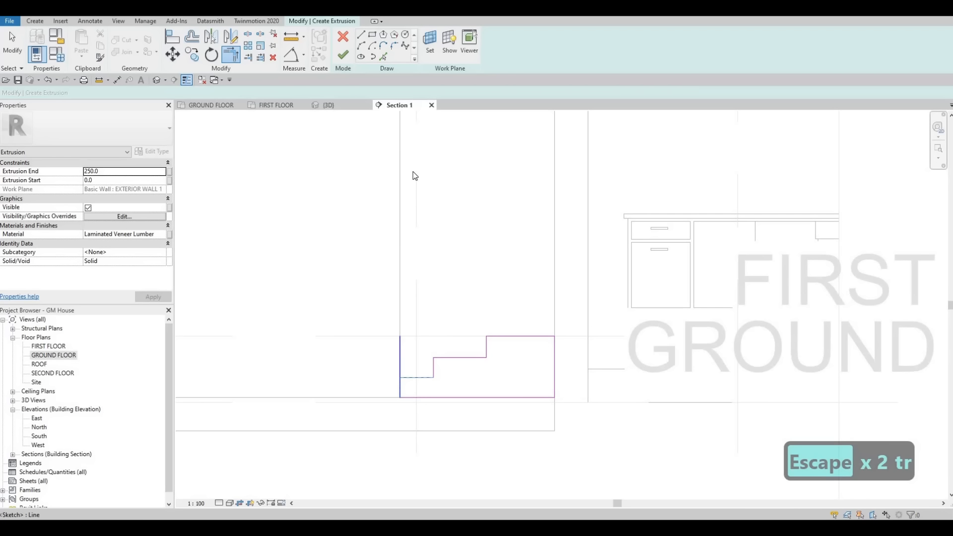
left_click(416, 377)
key("Escape")
key("Escape")
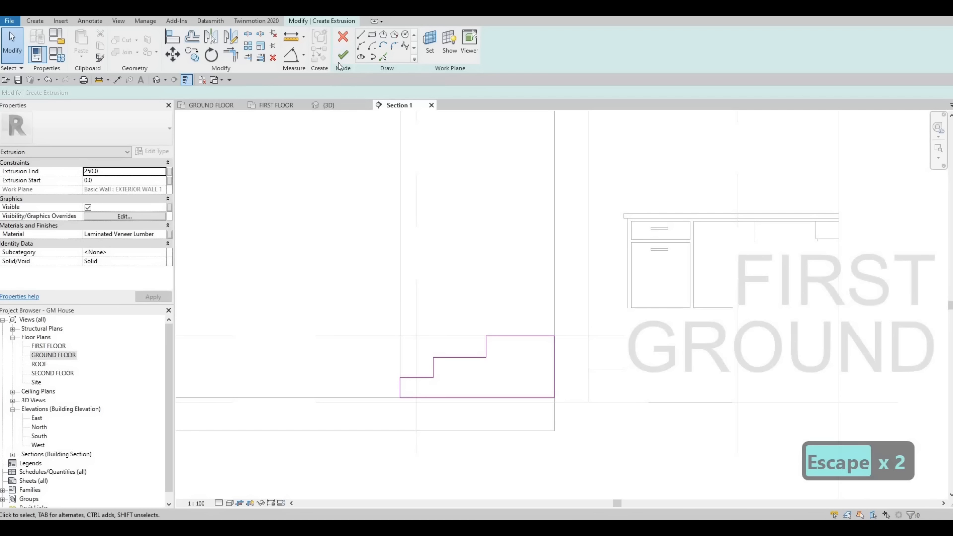
left_click(343, 55)
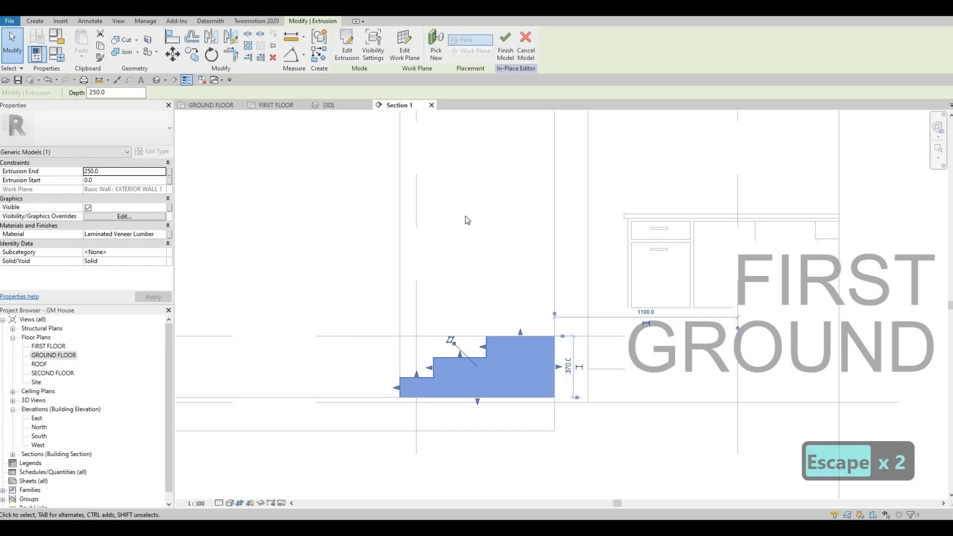
Step: Finish the in-place model and stretch the steps across the entrance to the opposite EXTERIOR WALL 1 in the GROUND FLOOR plan
left_click(342, 107)
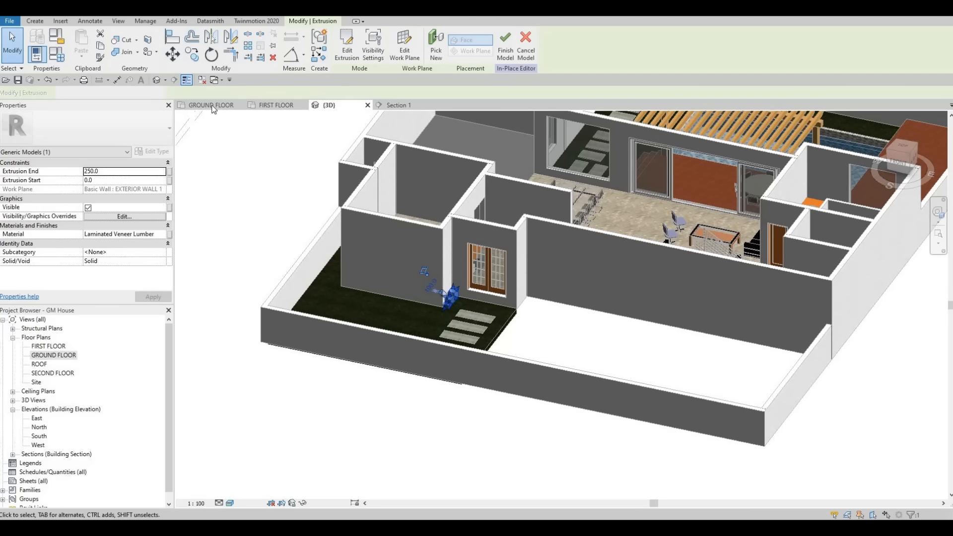
left_click(213, 106)
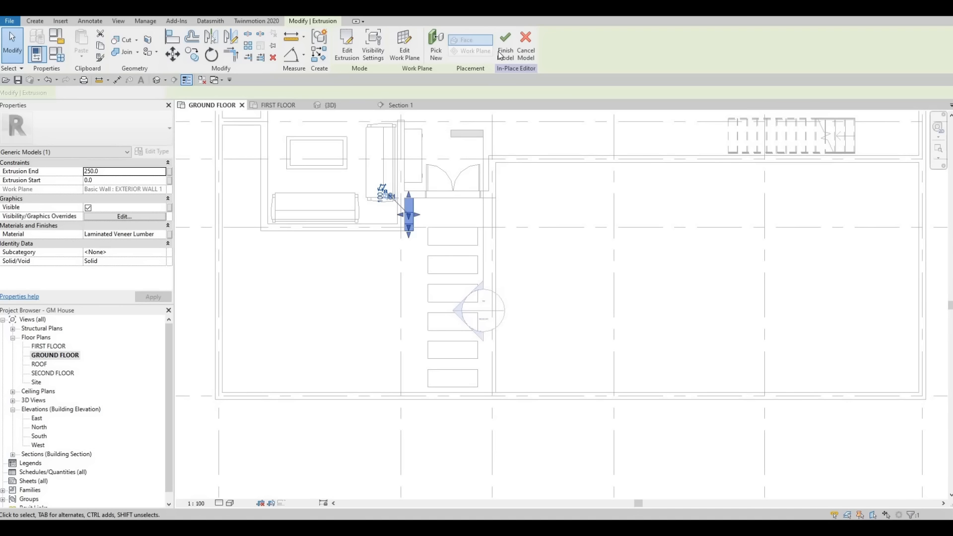
left_click(504, 47)
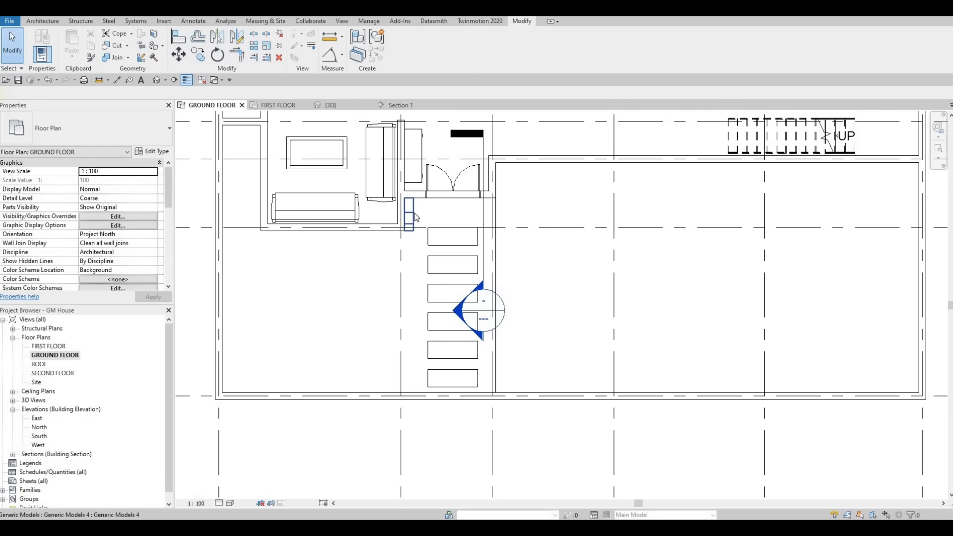
left_click(414, 216)
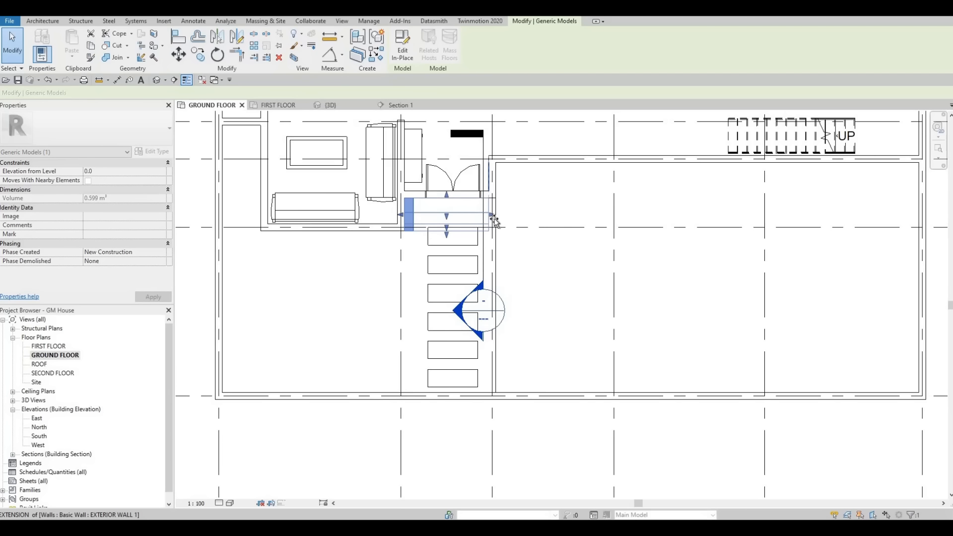
key("Escape")
key("Escape")
Step: Delete the paver opening nearest the entrance steps from the FLOOR 6 GRASS boundary and finish the edit
scroll(459, 245, "up", 1)
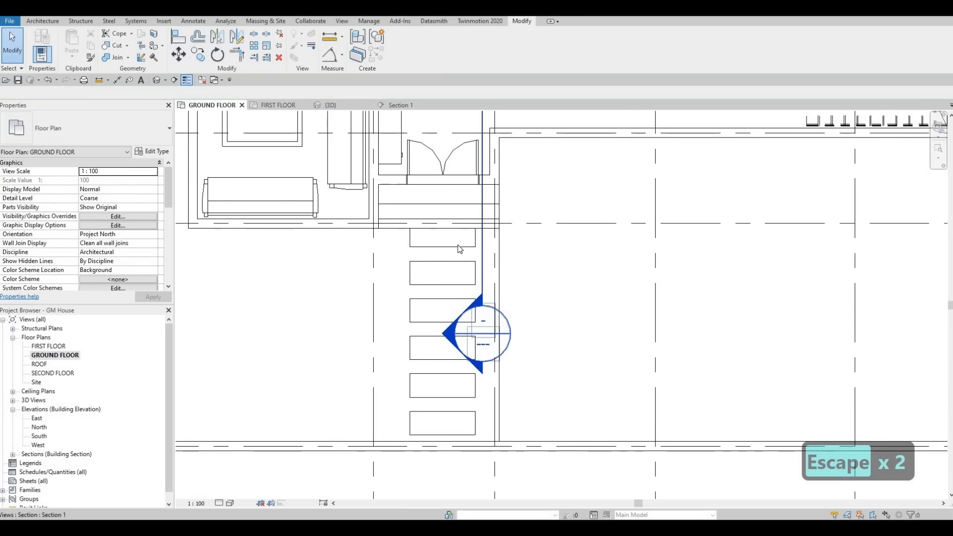
left_click(458, 247)
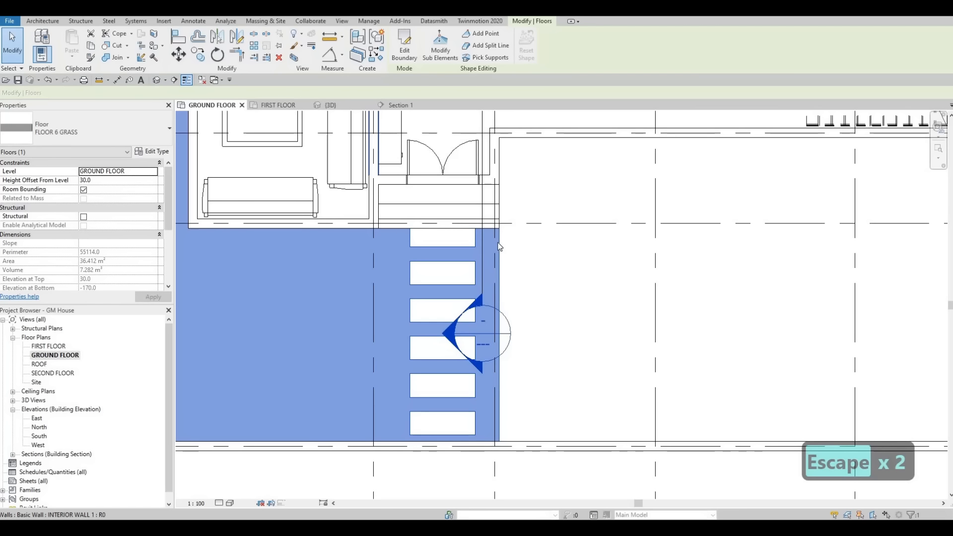
key("Escape")
left_click(459, 249)
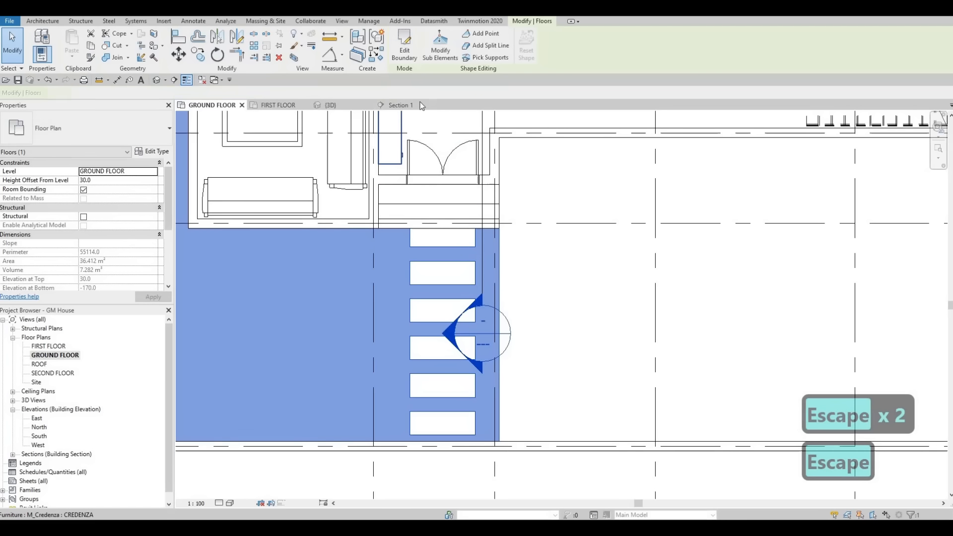
double_click(459, 246)
key("Tab")
left_click(459, 246)
key("Delete")
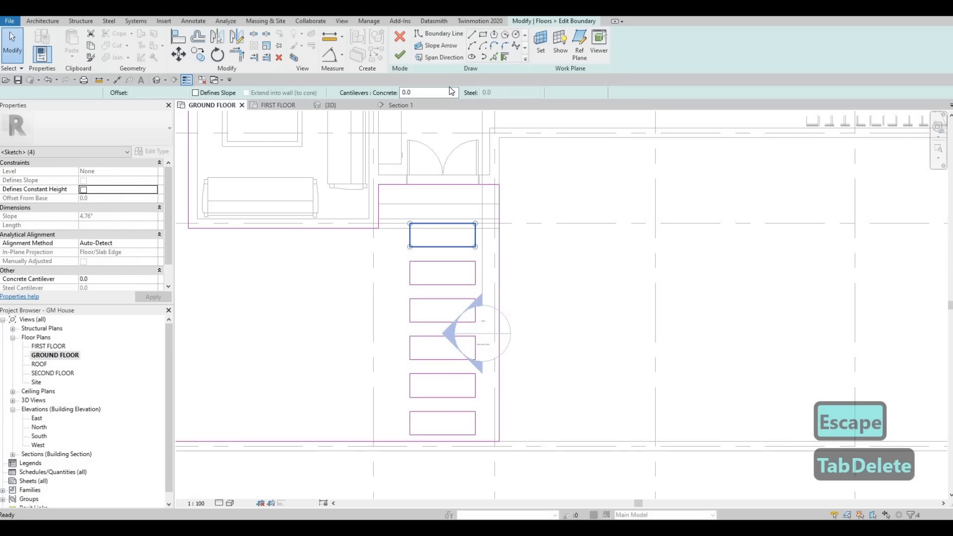
left_click(400, 54)
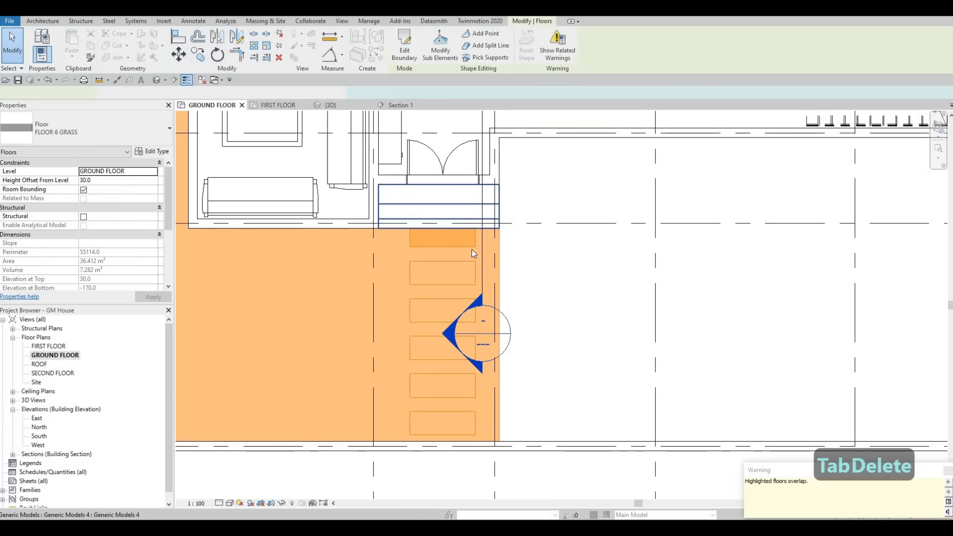
key("Escape")
key("Escape")
Step: Delete the paver rectangle nearest the entrance steps from the FLOOR 7 boundary and finish the edit
left_click(472, 247)
left_click(405, 60)
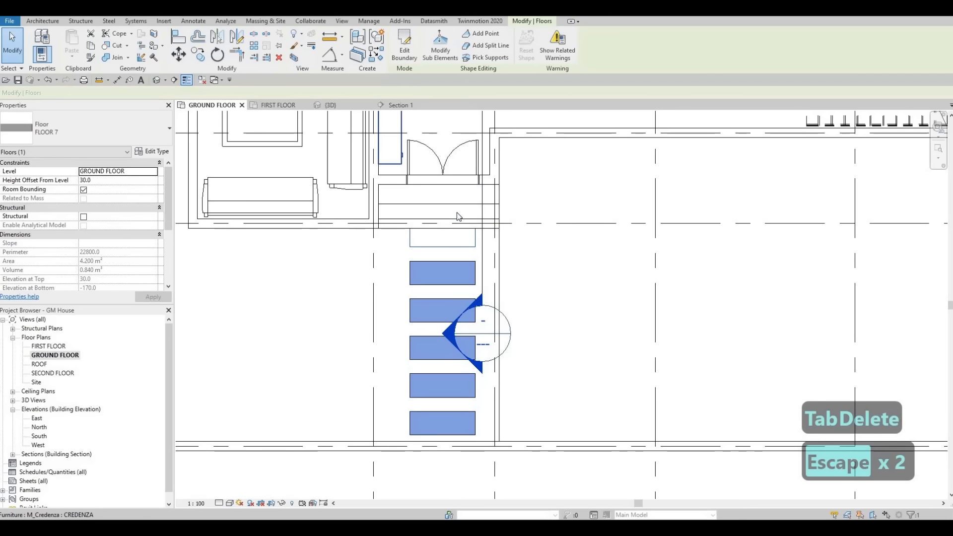
key("Tab")
key("Tab")
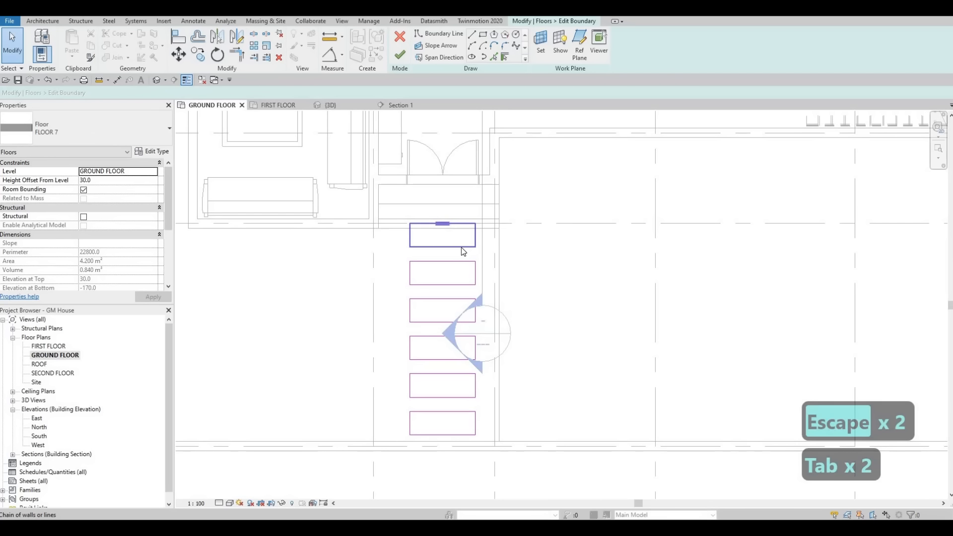
key("Tab")
left_click(465, 223)
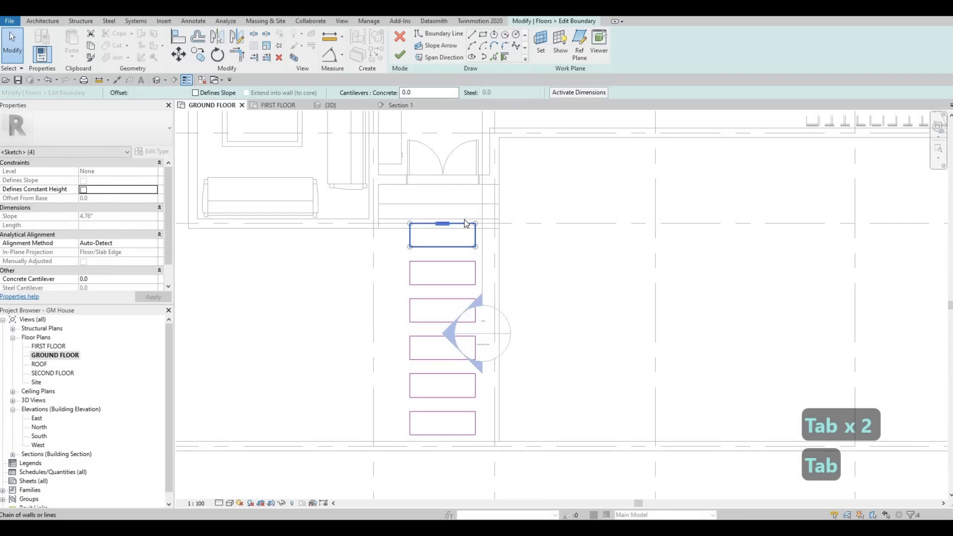
key("Delete")
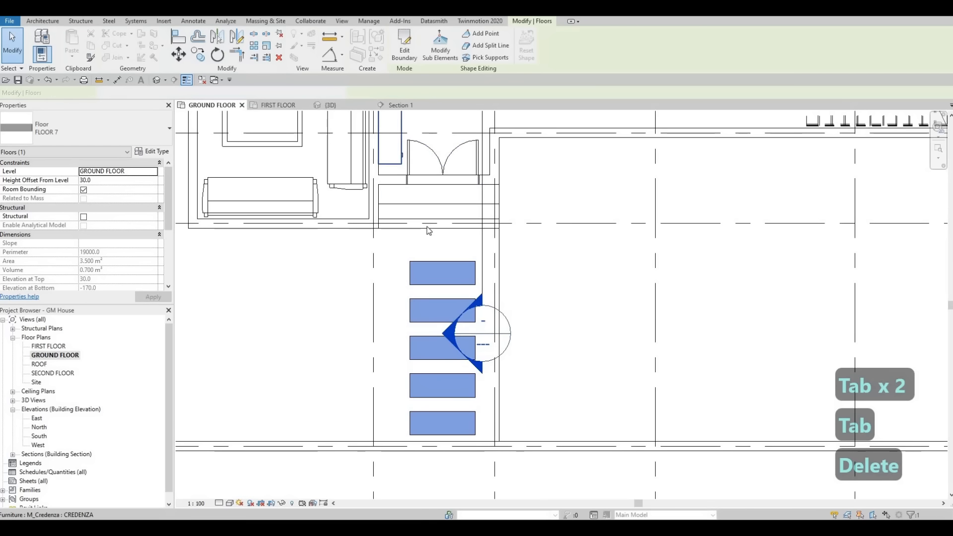
key("Escape")
Step: Stretch the front faces of all three entrance steps outward toward the remaining pavers to deepen the treads
left_click(437, 225)
left_click_drag(437, 242, 442, 215)
key("Escape")
key("Escape")
left_click(444, 257)
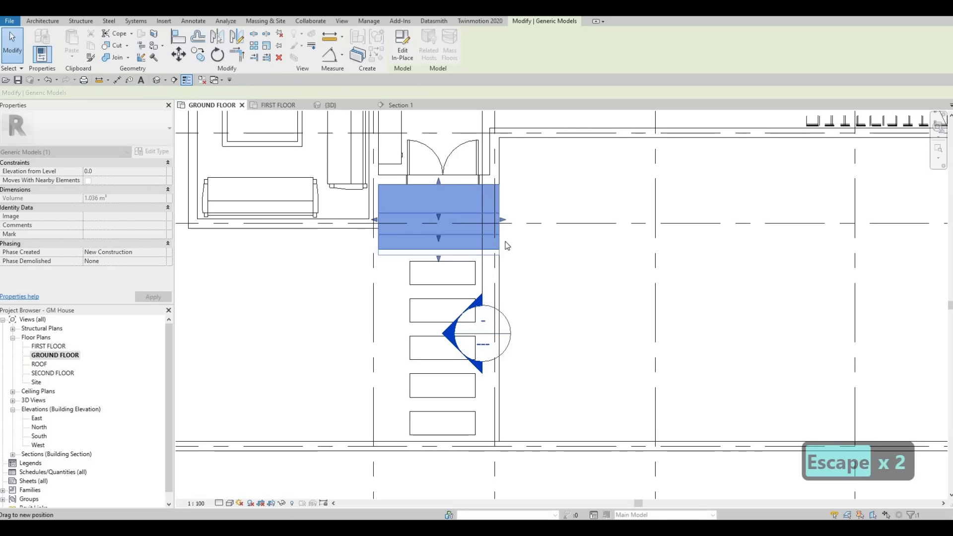
key("Escape")
key("Escape")
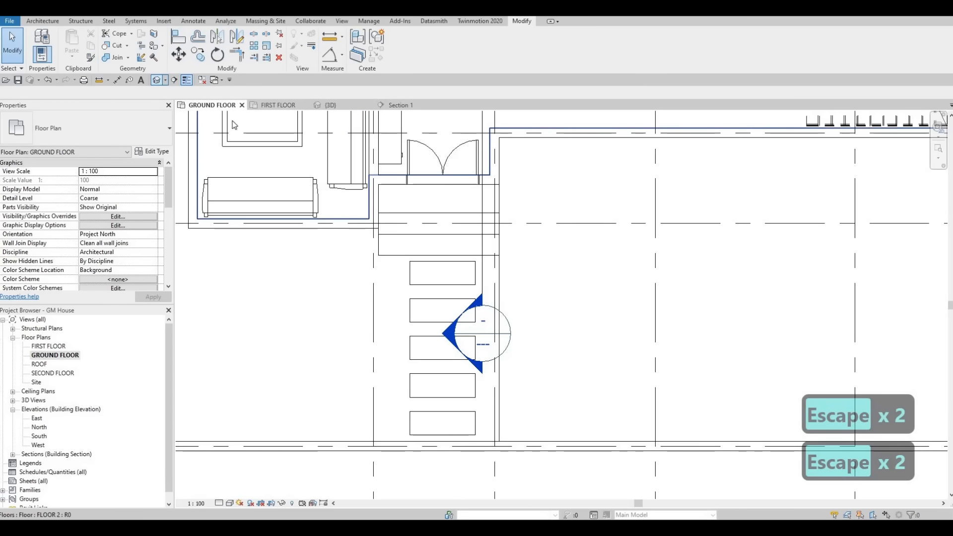
Step: Open the entrance steps for in-place editing in the 3D view
left_click(331, 105)
key("Escape")
middle_click_drag(486, 332, 542, 318, "shift")
scroll(469, 290, "up", 5)
key("Escape")
left_click(516, 312)
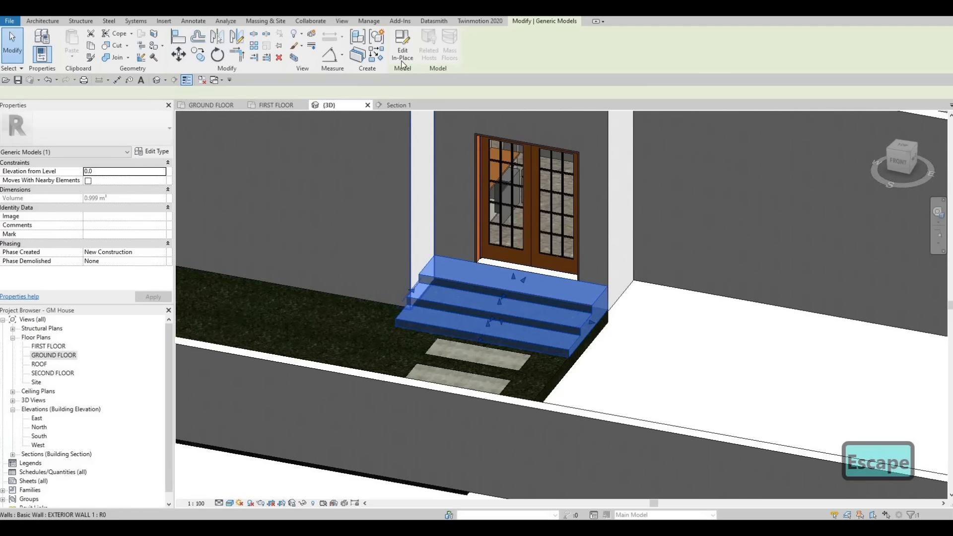
left_click(402, 54)
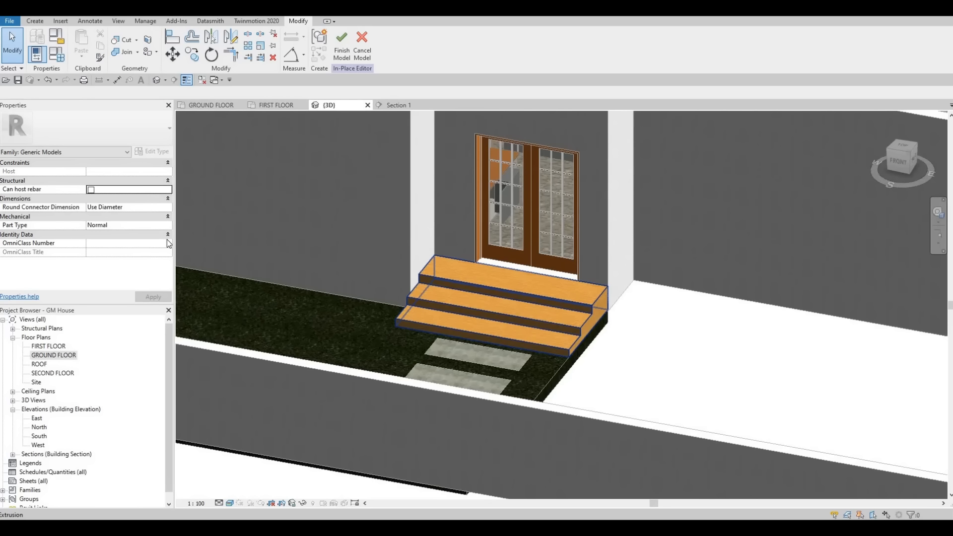
Step: Assign Concrete, Block pattern formwork from the AEC Materials concrete library to the steps extrusion and finish the in-place model
left_click(162, 234)
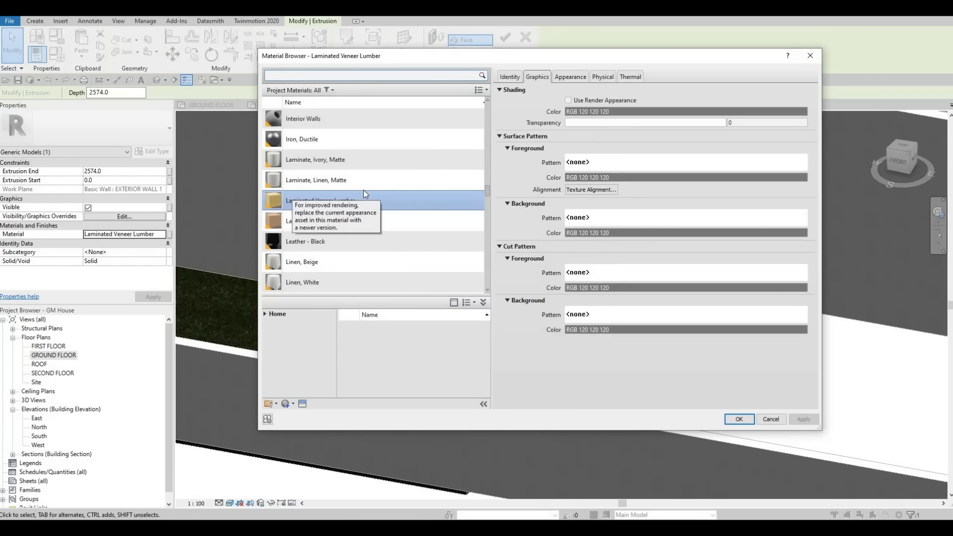
left_click(268, 314)
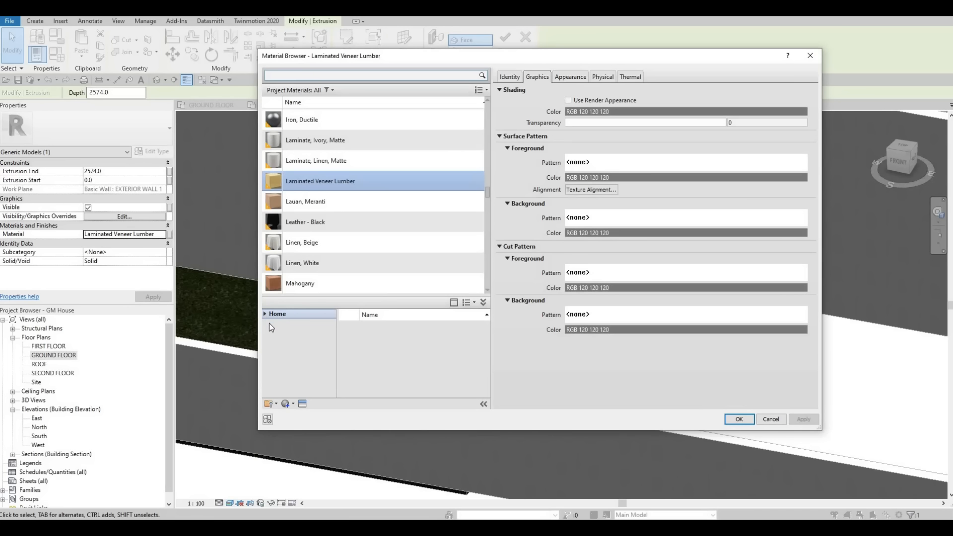
left_click(269, 332)
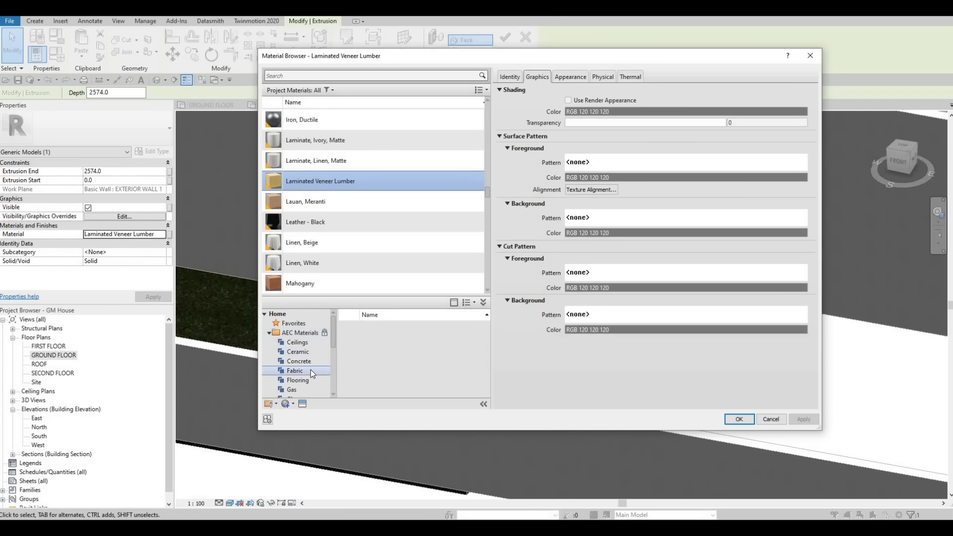
scroll(313, 374, "down", 2)
scroll(300, 382, "down", 3)
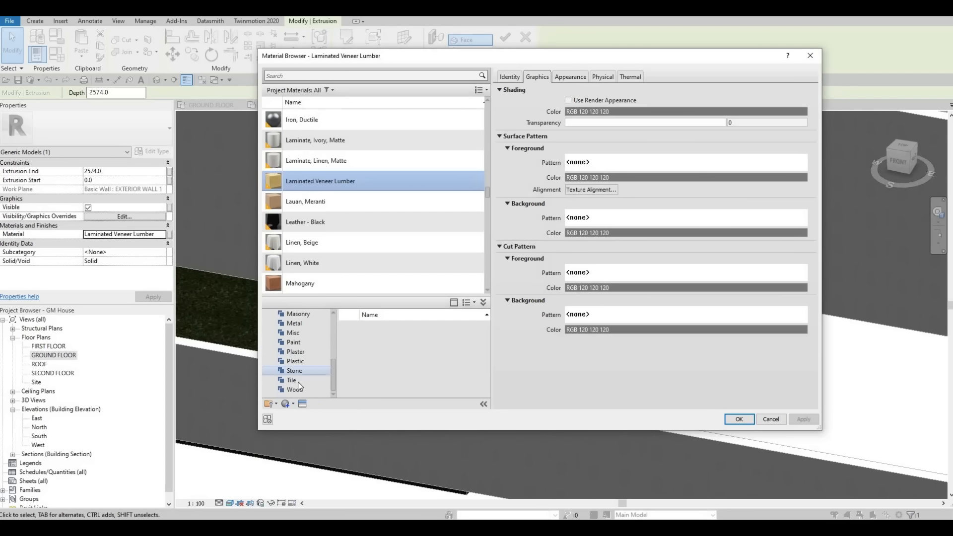
scroll(297, 371, "up", 4)
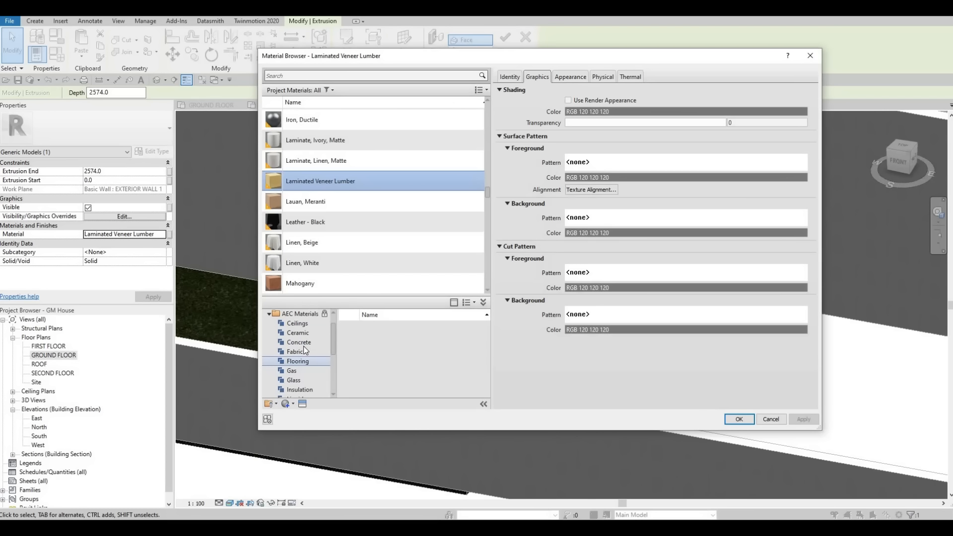
left_click(299, 342)
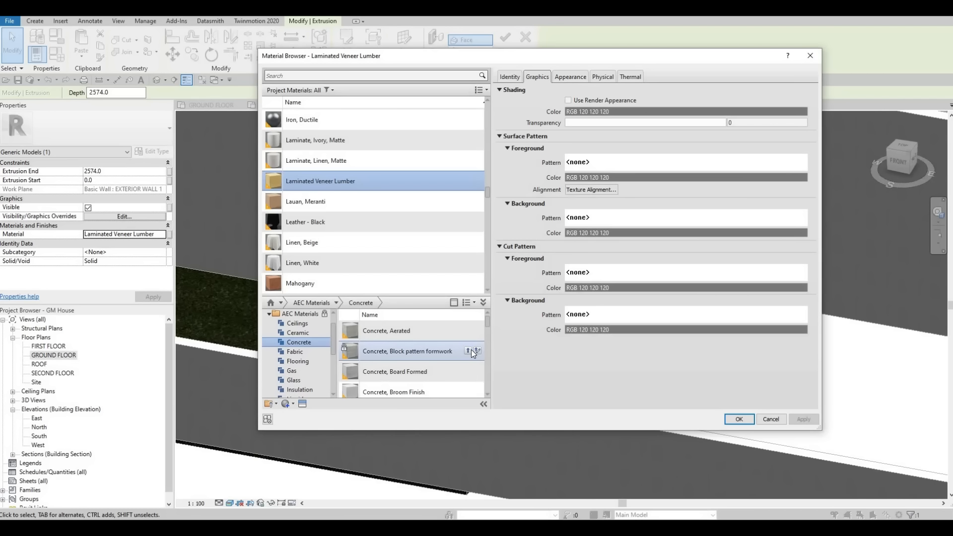
left_click(468, 351)
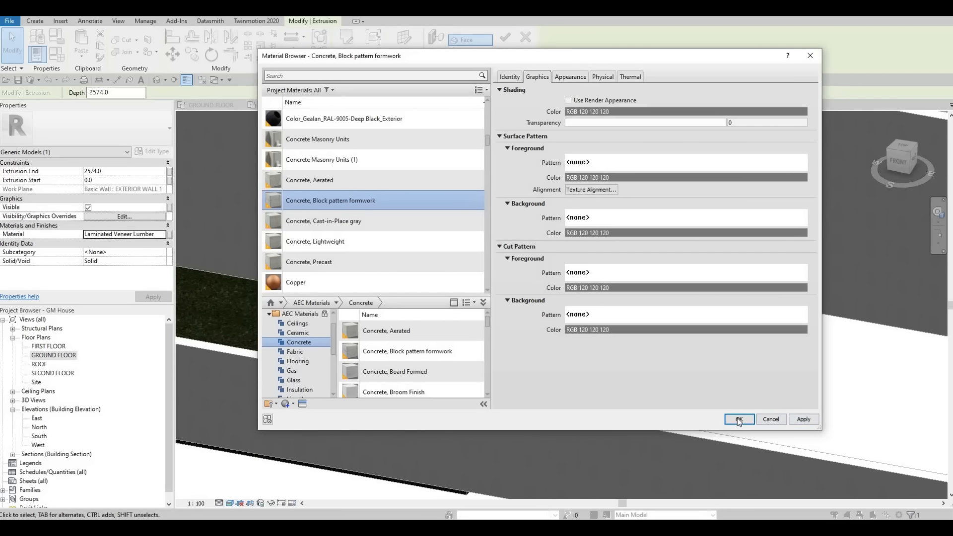
left_click(739, 419)
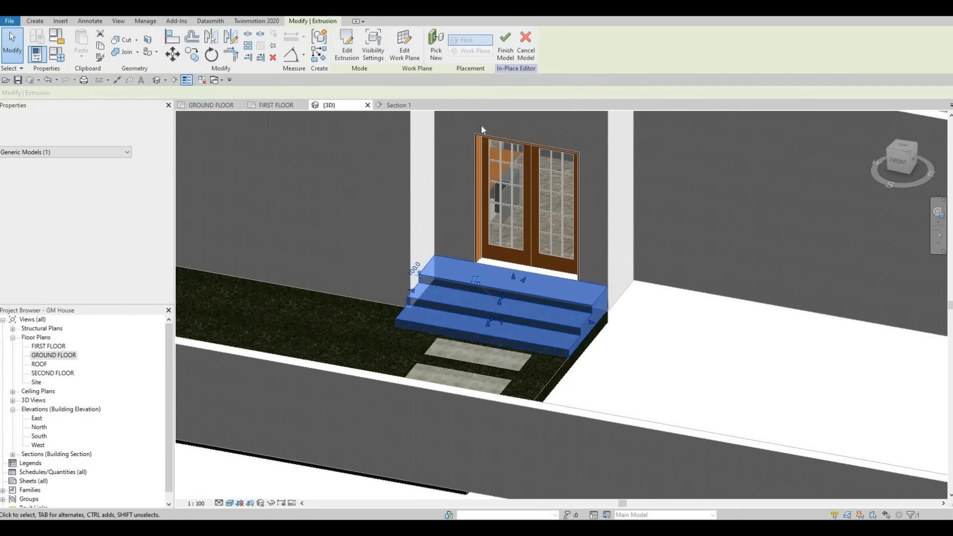
left_click(506, 50)
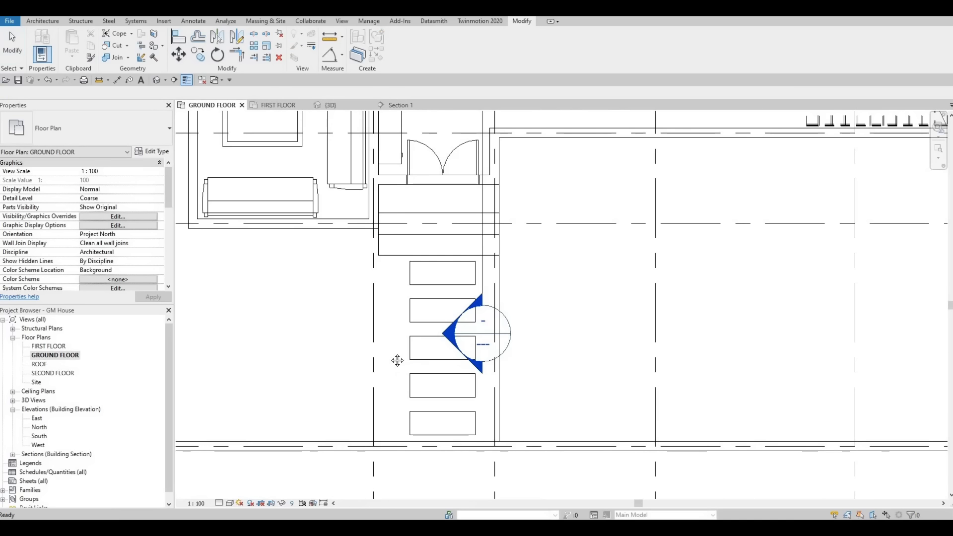
Step: Start a new floor on the ground floor and duplicate the FLOOR 7 type as FLOOR 8
middle_click_drag(480, 322, 402, 329)
scroll(399, 342, "down", 3)
key("Escape")
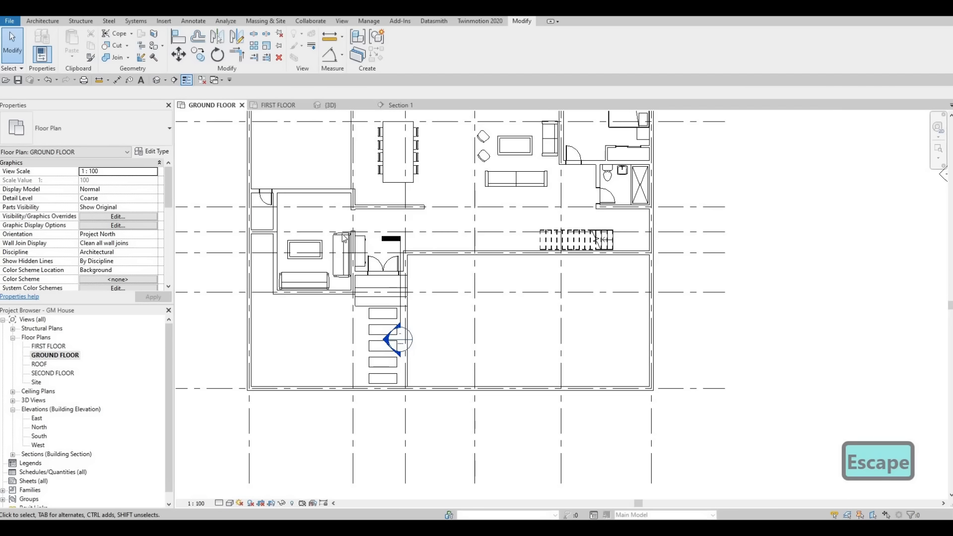
left_click(45, 21)
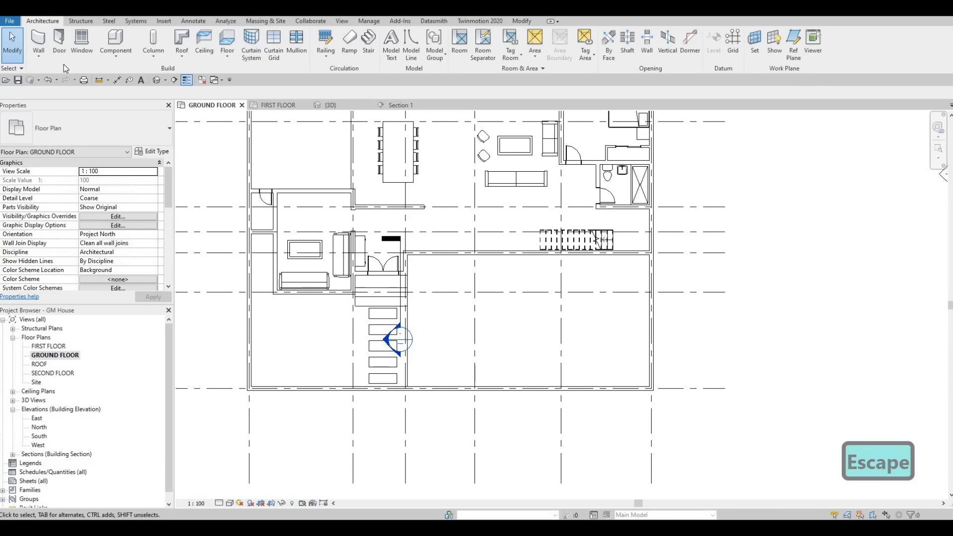
left_click(227, 40)
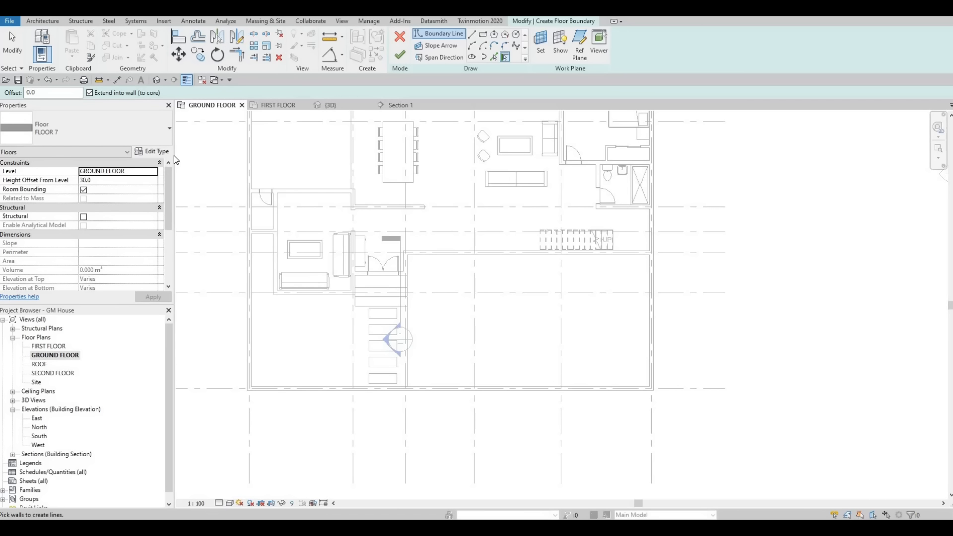
left_click(756, 113)
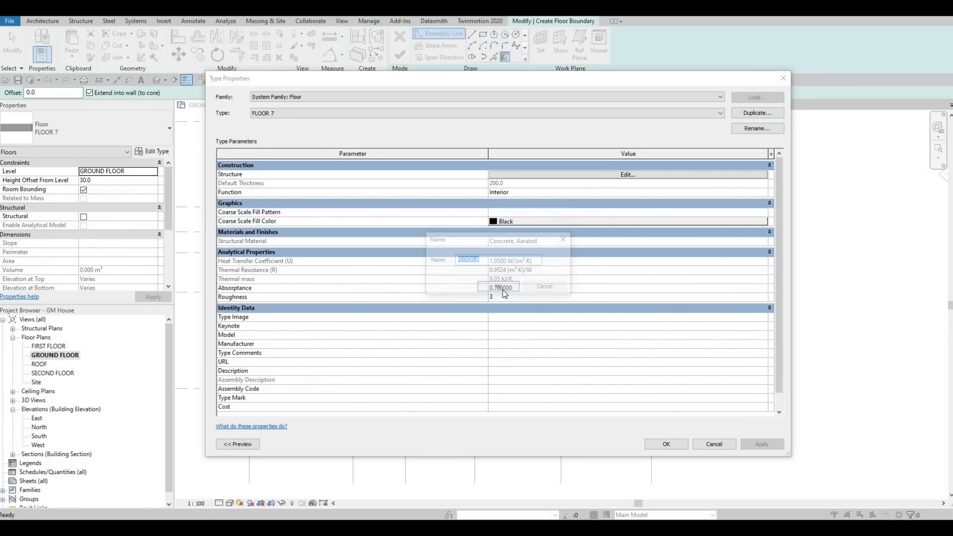
key("Return")
left_click(494, 175)
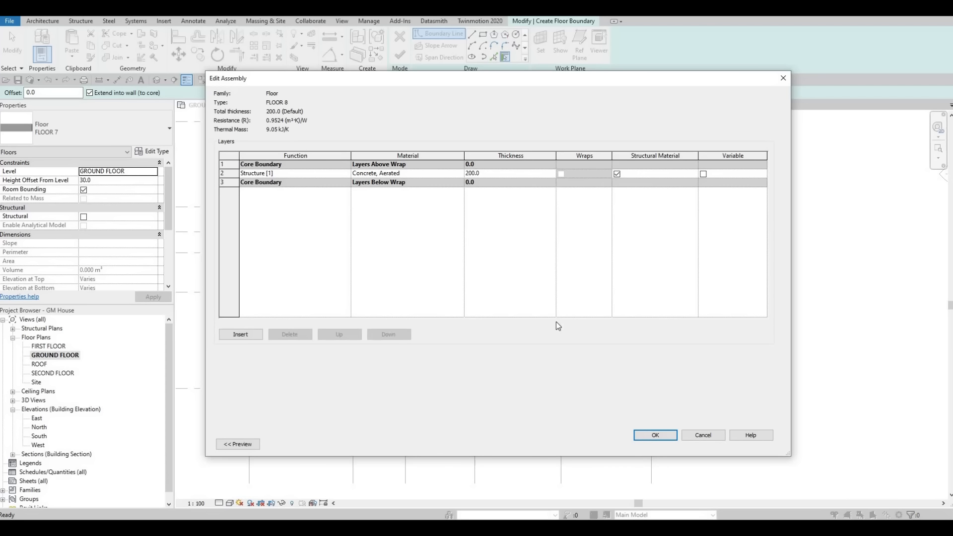
left_click(645, 435)
key("Return")
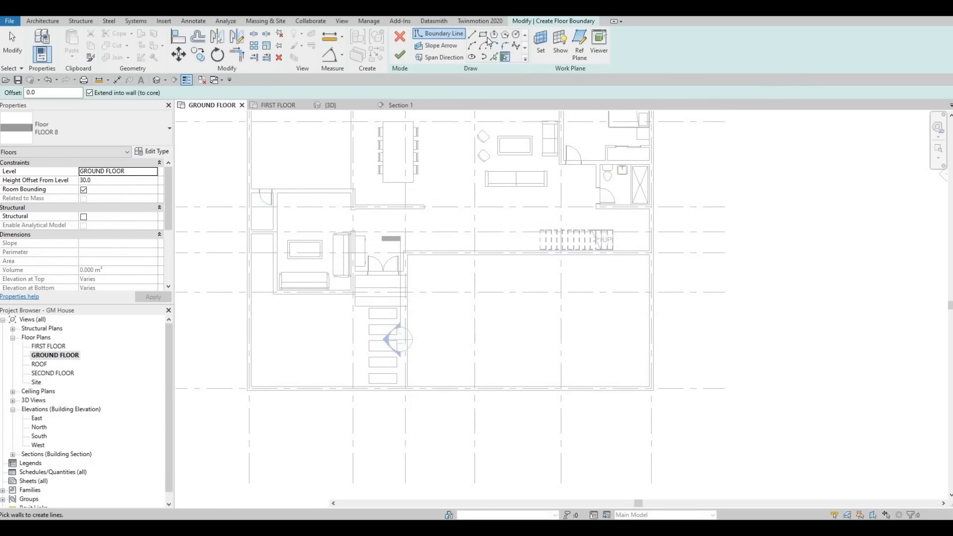
Step: Sketch a rectangular FLOOR 8 boundary filling the walled area beside the pavers, along the inner wall faces, and finish the floor
left_click(409, 254)
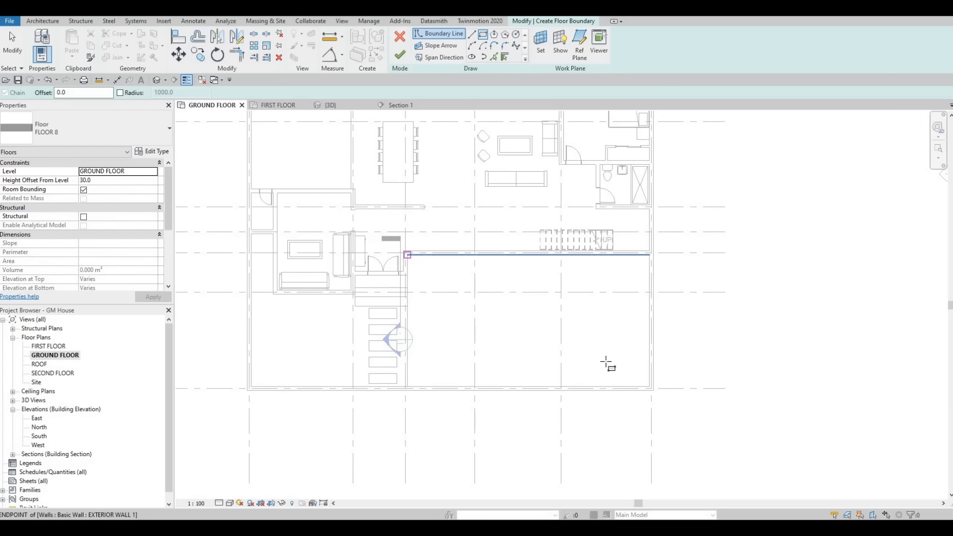
left_click(650, 387)
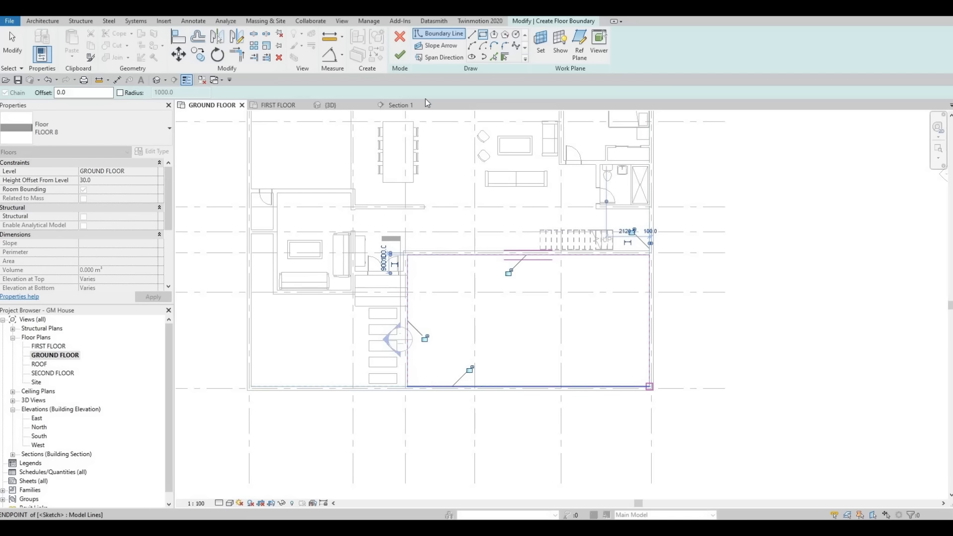
key("Escape")
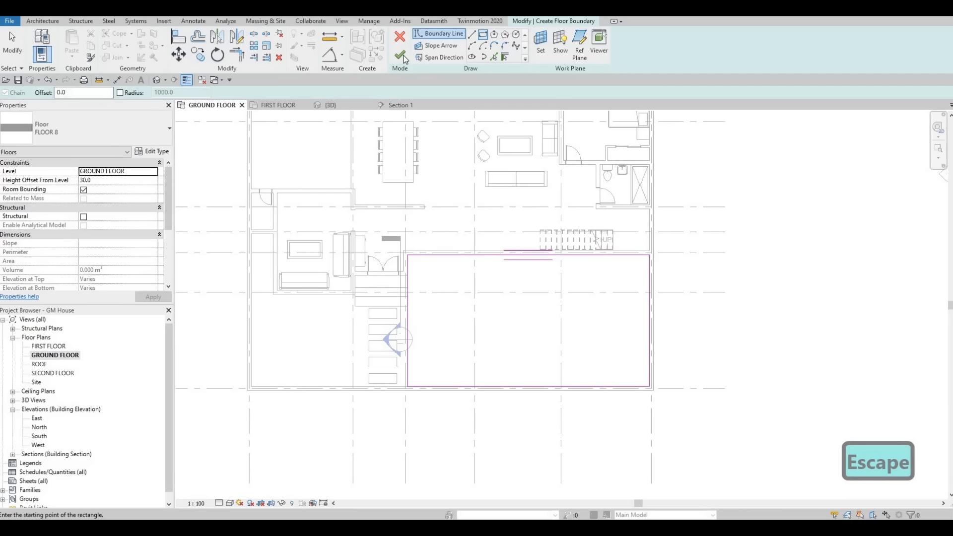
left_click(404, 58)
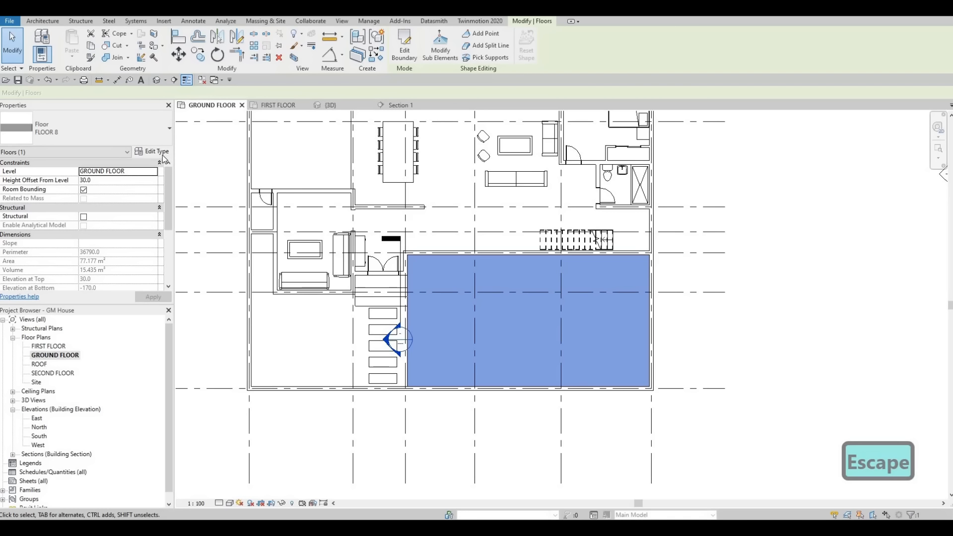
Step: Set the FLOOR 8 structure layer's material to Concrete, Broom Finish from the AEC Materials concrete library and deselect the floor
left_click(154, 151)
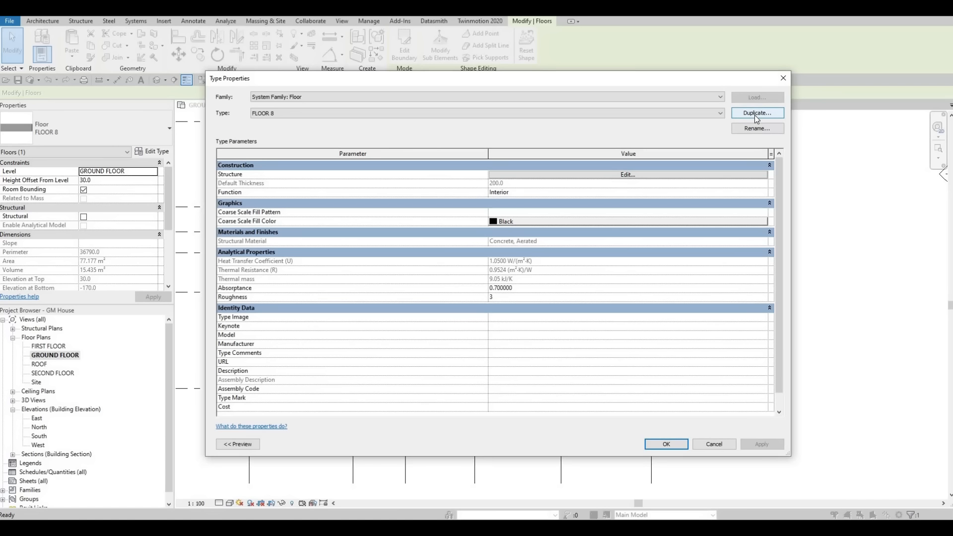
left_click(637, 175)
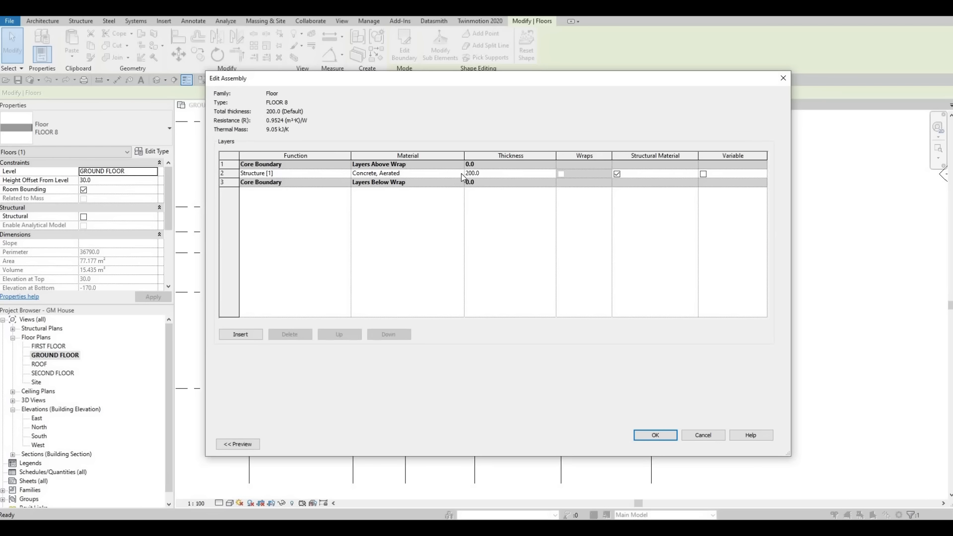
left_click(461, 174)
left_click(455, 174)
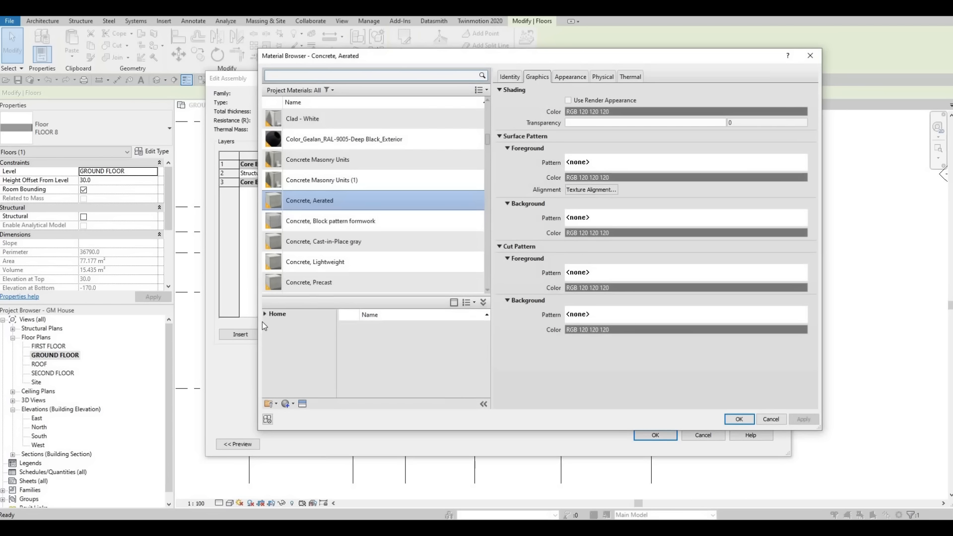
left_click(265, 315)
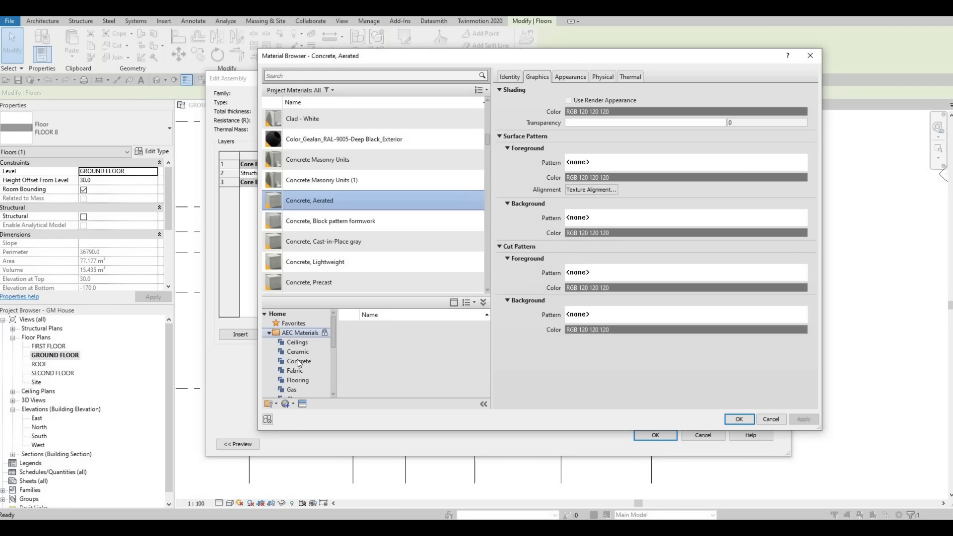
left_click(299, 361)
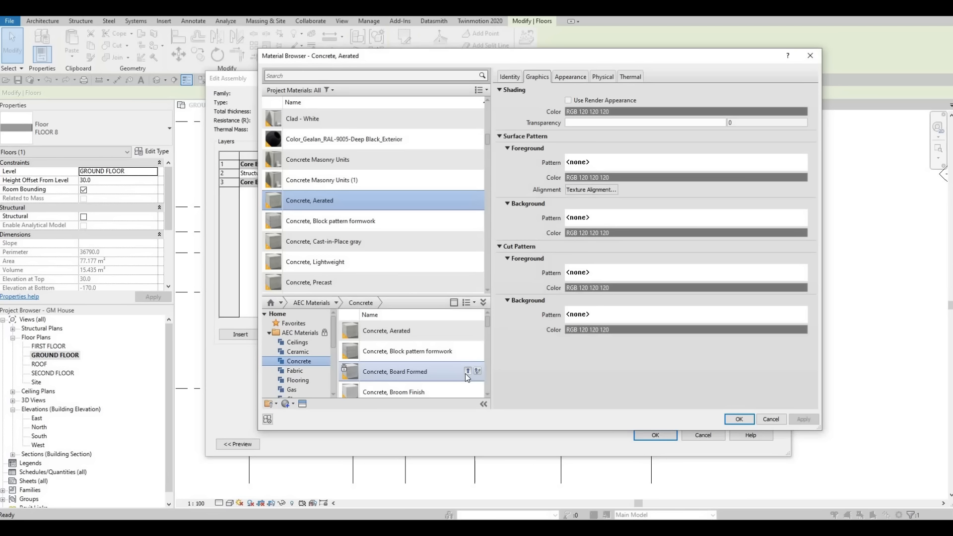
left_click(467, 392)
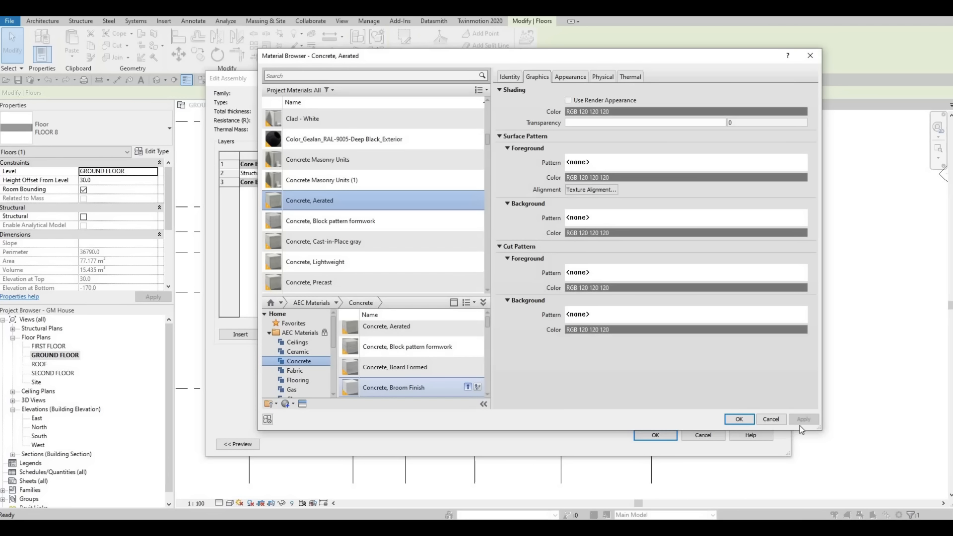
left_click(739, 420)
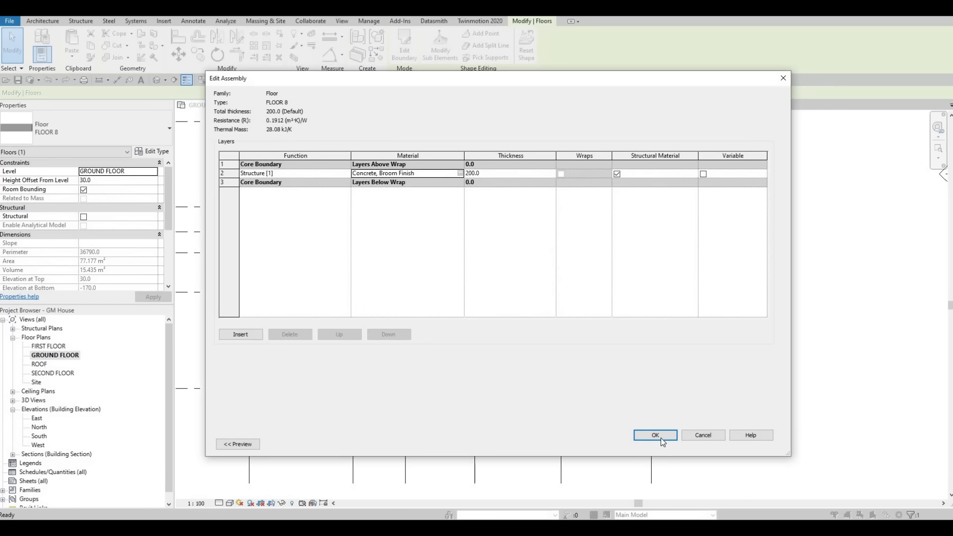
left_click(655, 435)
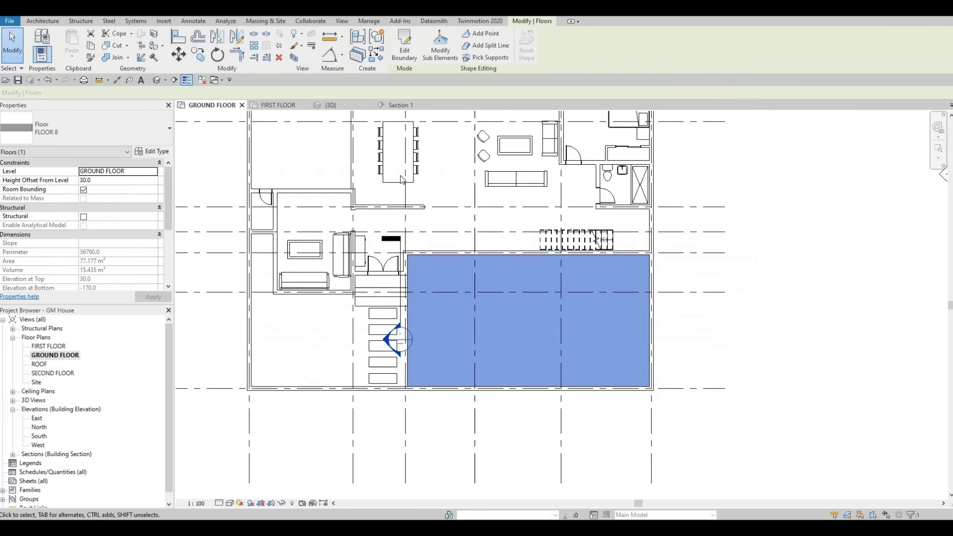
key("Escape")
key("Escape")
Step: Open the boundary of the stone-finished interior floor, FLOOR 2, for editing from the 3D view
left_click(327, 105)
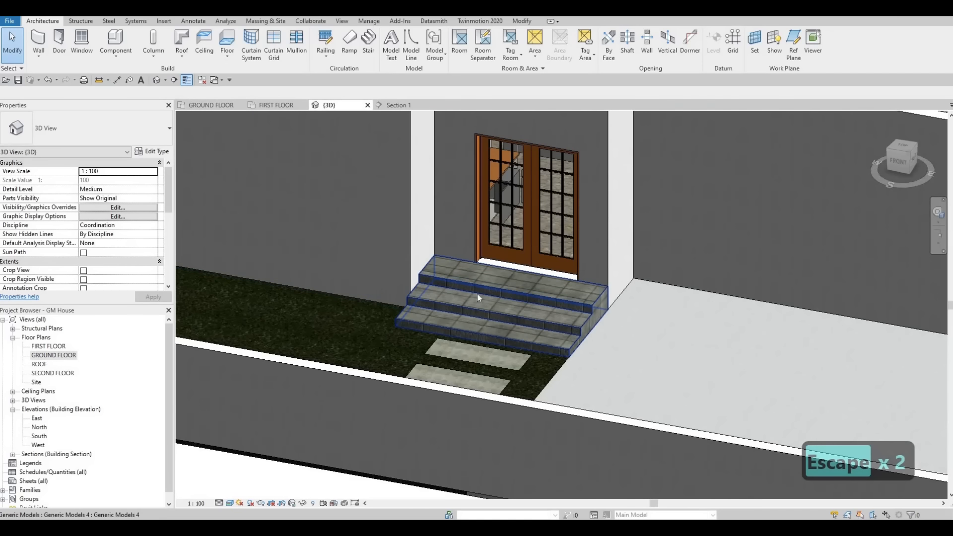
scroll(478, 293, "down", 4)
middle_click_drag(462, 341, 500, 204, "shift")
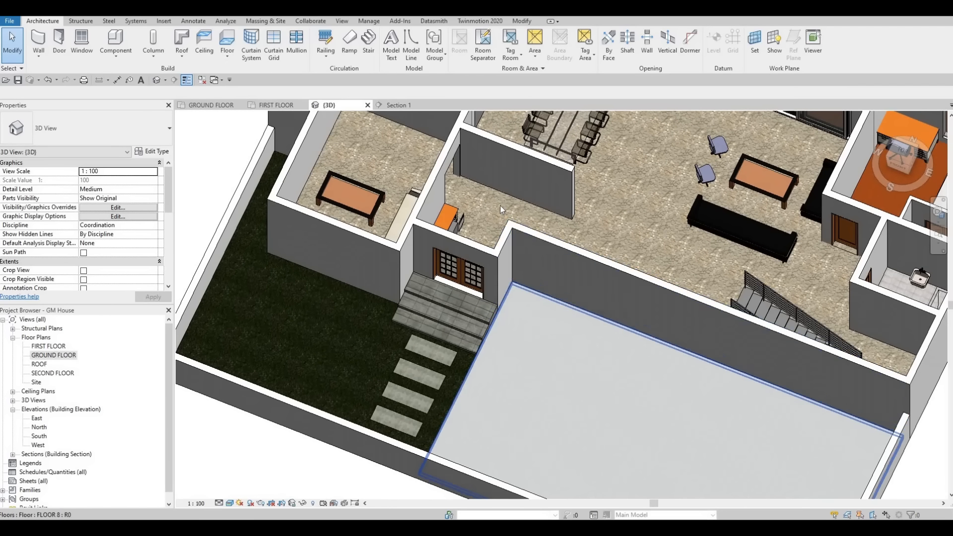
double_click(359, 200)
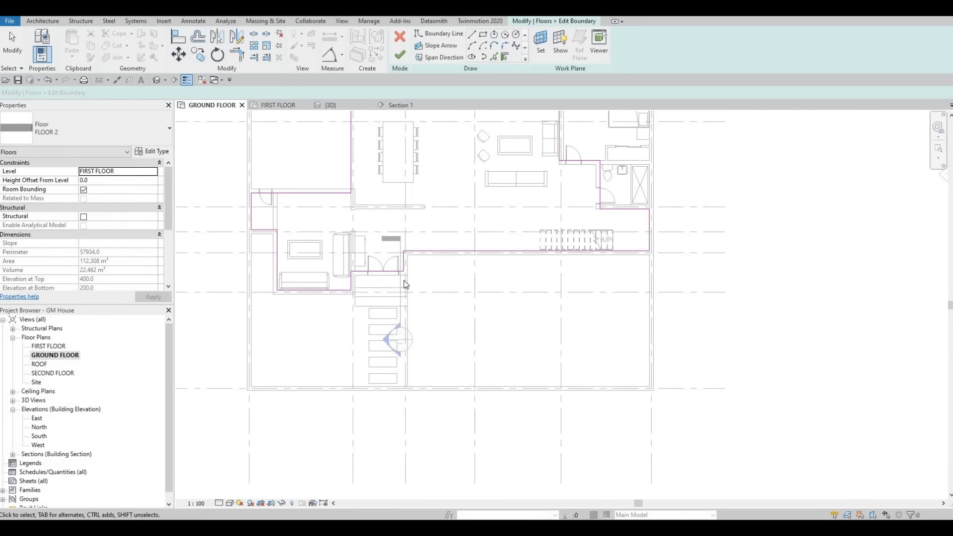
Step: Draw boundary lines around the entrance double-door opening, about 1525 mm wide and 200 mm deep, out to the exterior wall face
scroll(402, 283, "up", 3)
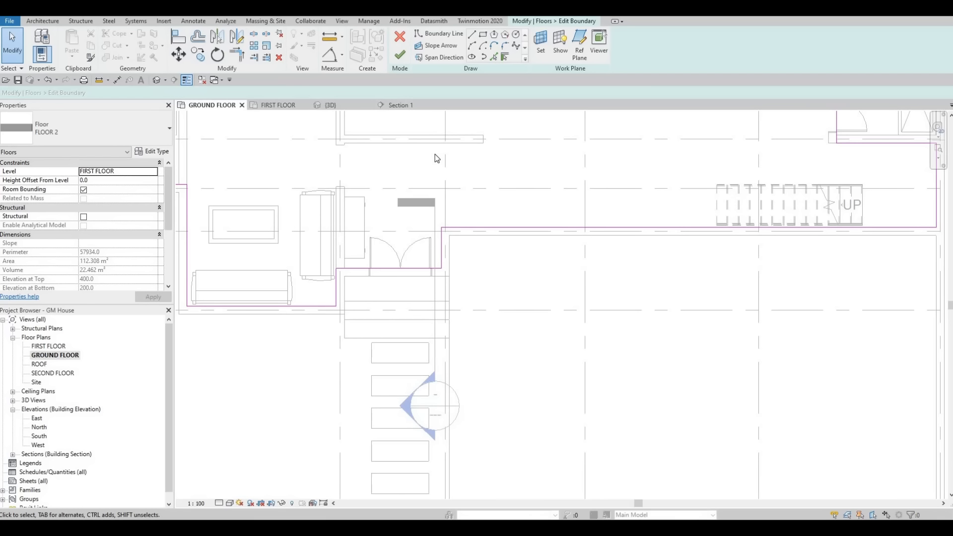
left_click(472, 35)
scroll(418, 278, "up", 4)
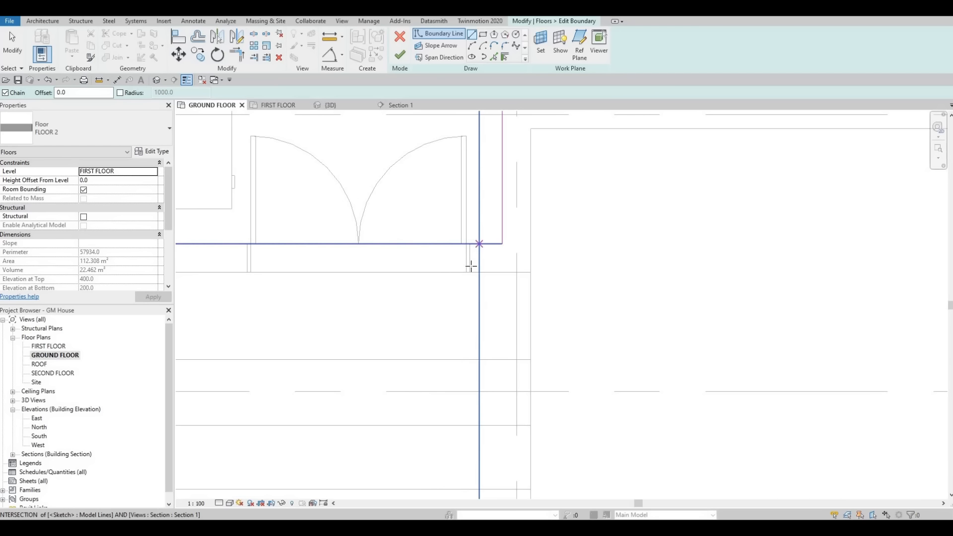
left_click(470, 244)
left_click(470, 272)
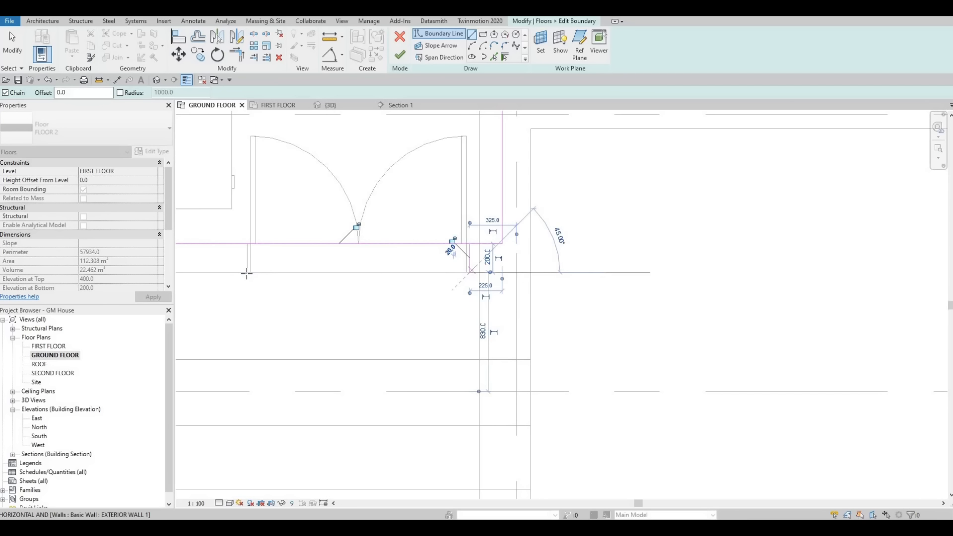
left_click(251, 272)
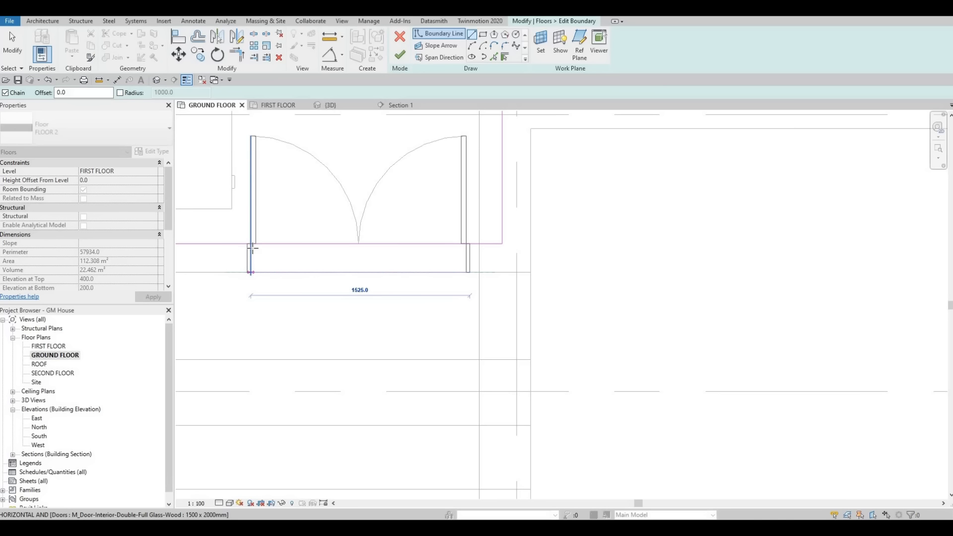
left_click(257, 254)
key("Escape")
key("Escape")
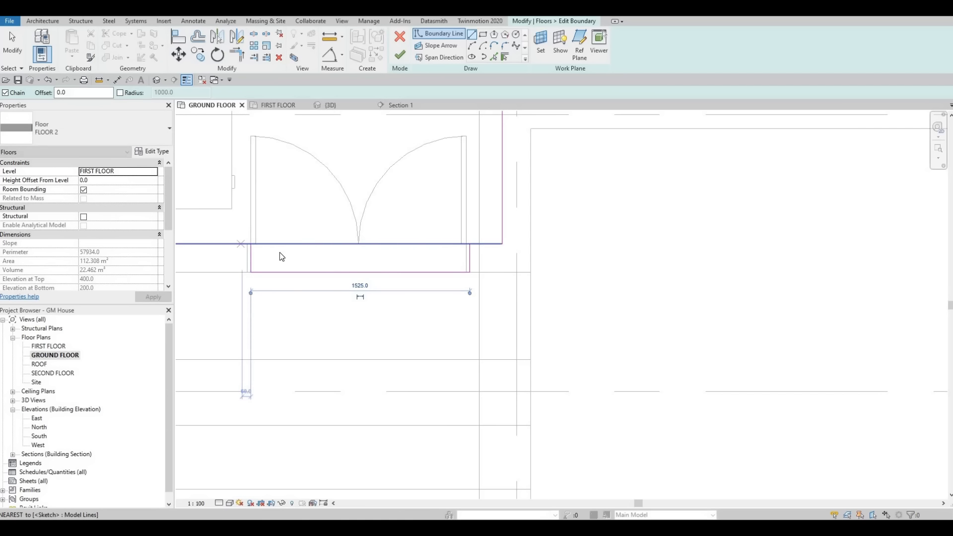
Step: Split the original boundary line at the entrance door, trim both parts to the threshold outline and finish the FLOOR 2 edit
key("s")
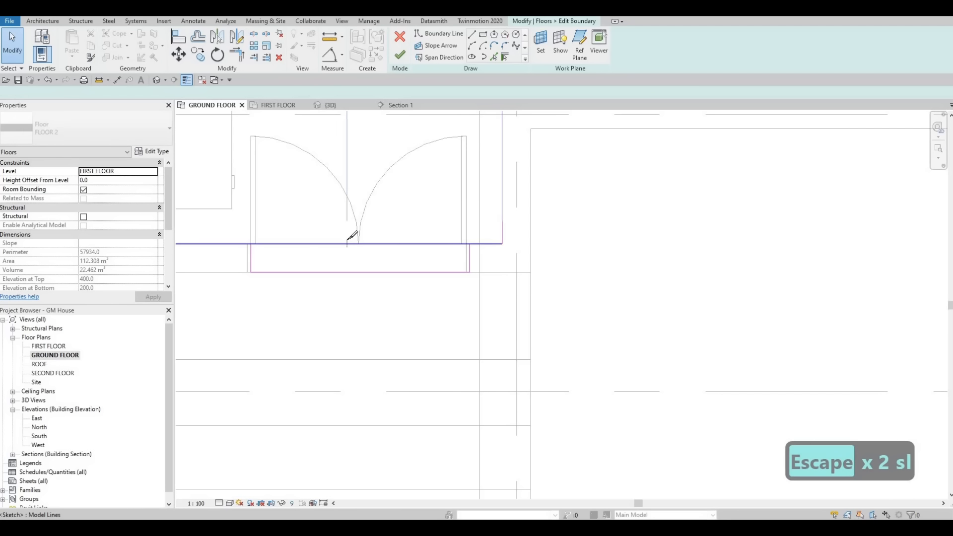
left_click(349, 243)
key("Escape")
key("Escape")
key("t")
key("r")
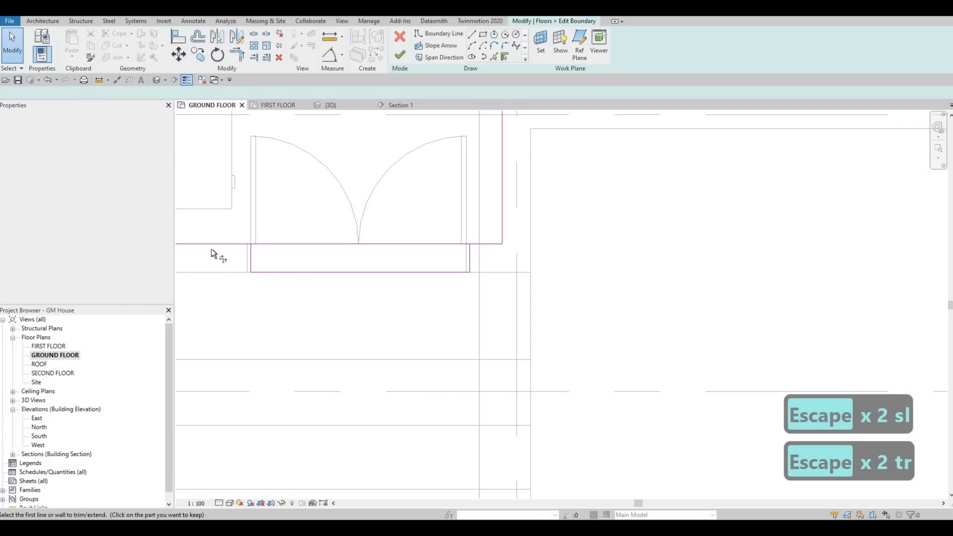
left_click(246, 255)
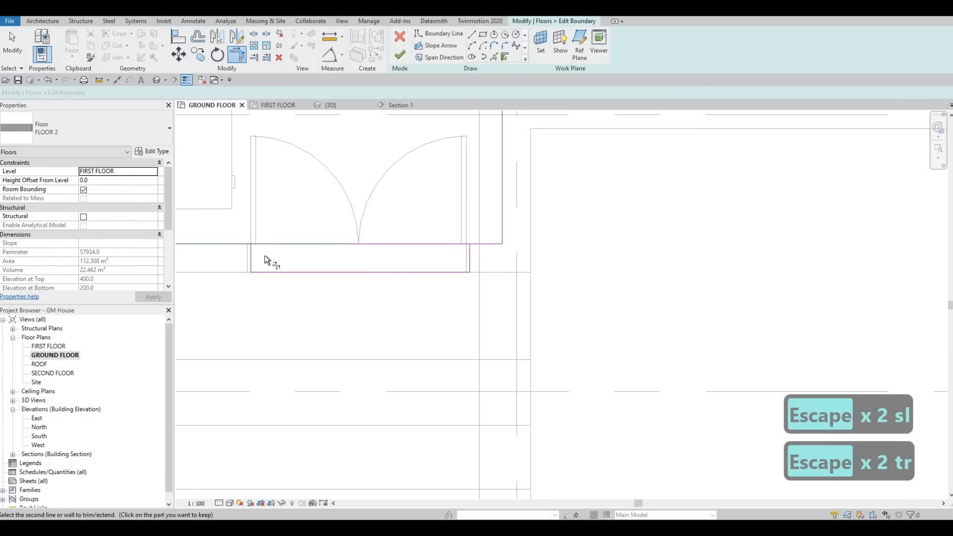
left_click(473, 259)
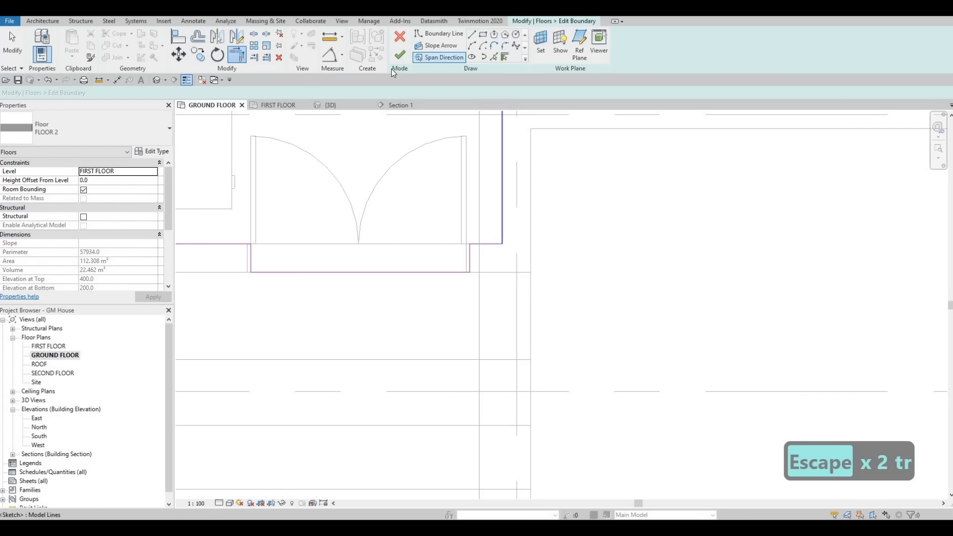
left_click(400, 54)
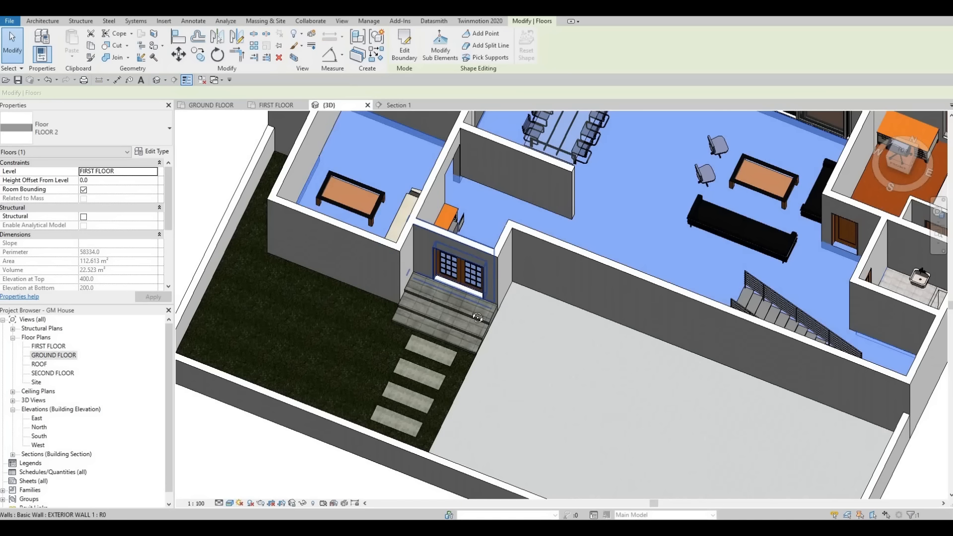
key("Escape")
key("Escape")
middle_click_drag(338, 238, 445, 319, "shift")
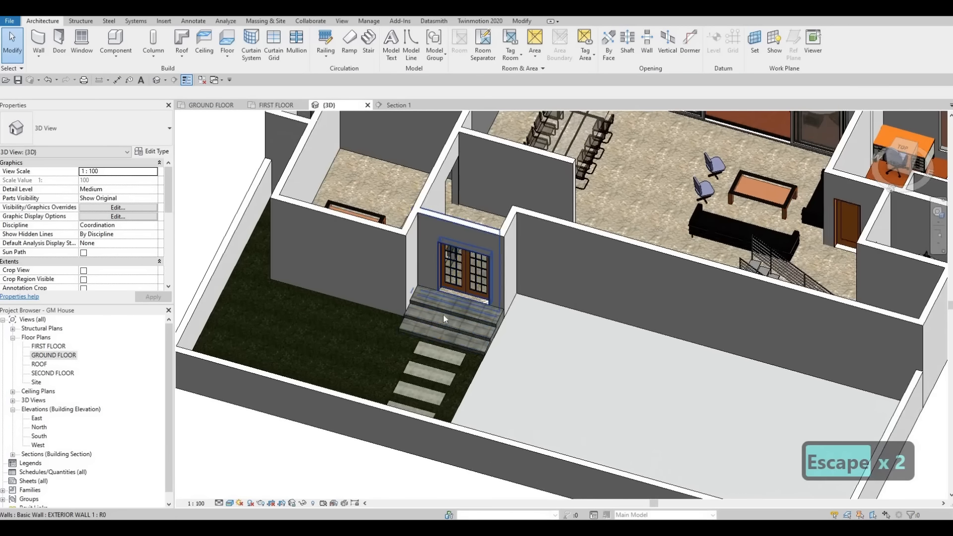
scroll(445, 319, "up", 5)
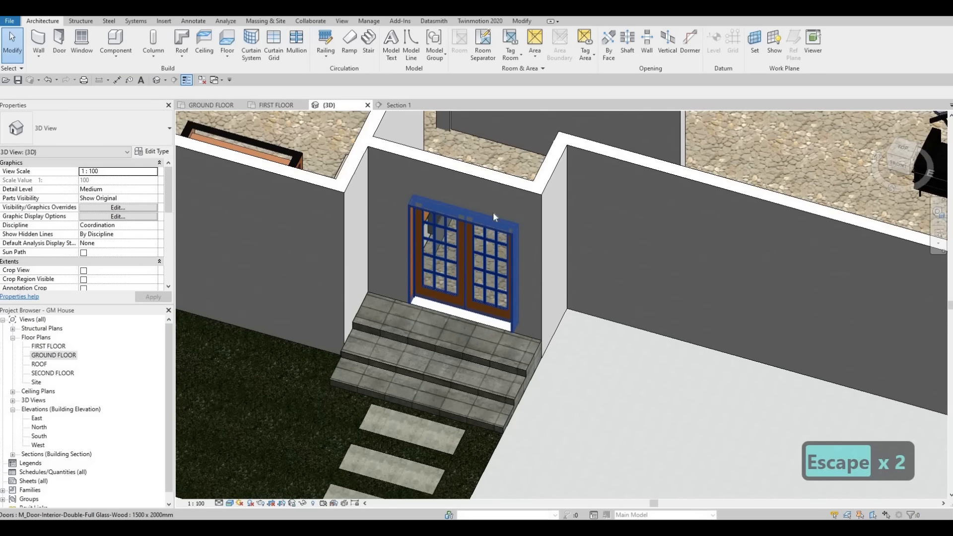
left_click(490, 187)
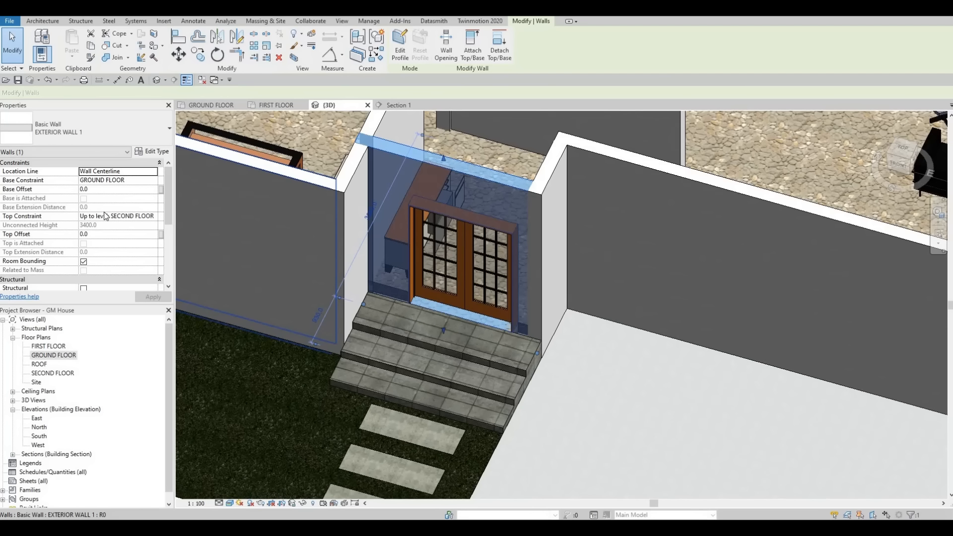
scroll(98, 214, "down", 5)
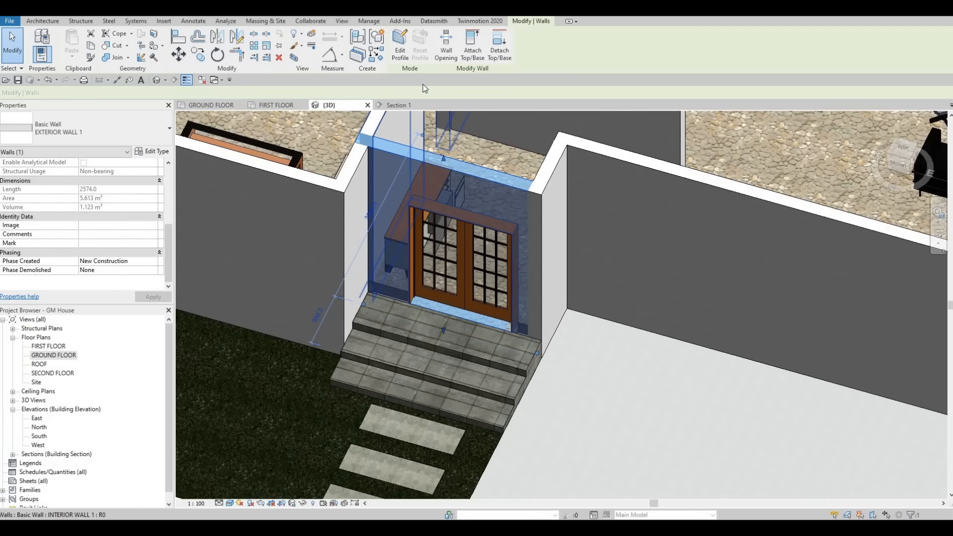
left_click(400, 50)
middle_click_drag(502, 172, 520, 119, "shift")
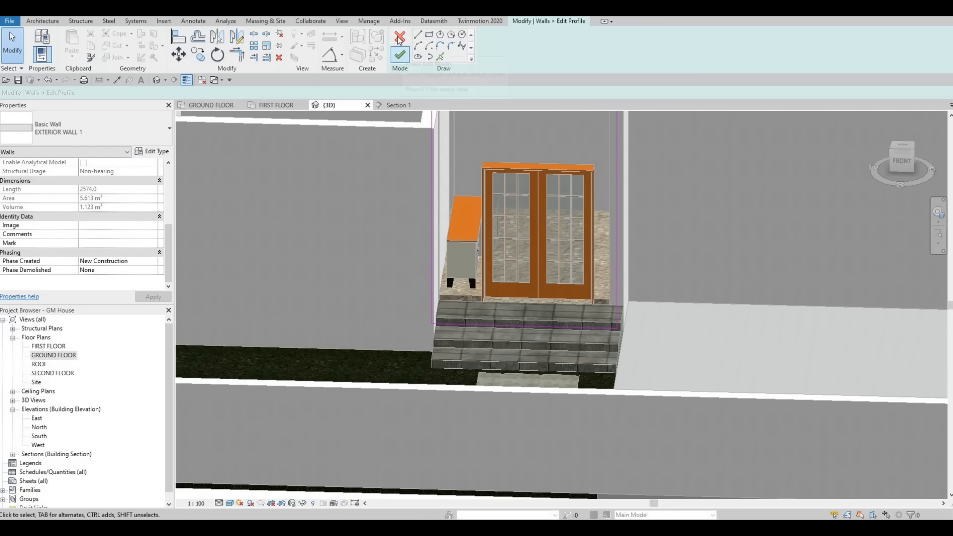
left_click(400, 38)
key("Escape")
key("Escape")
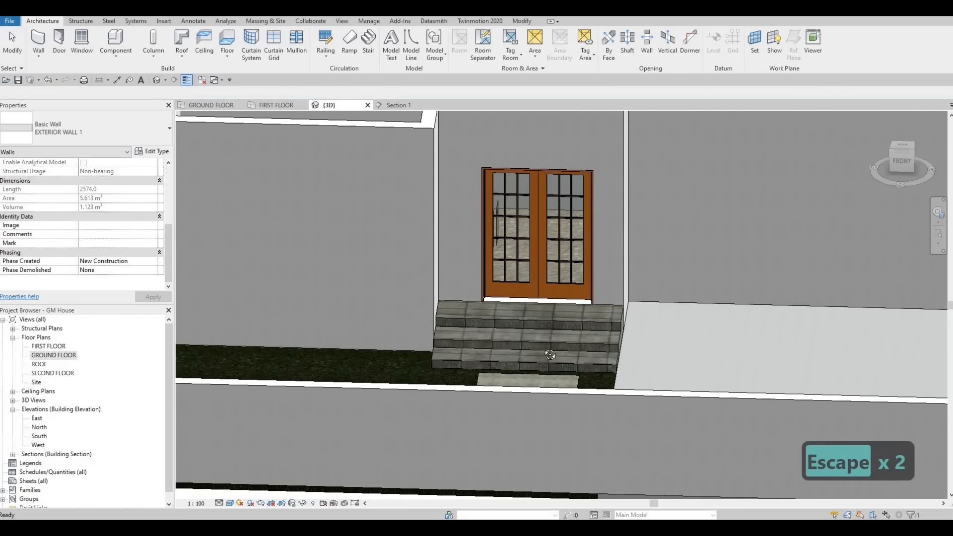
Step: Examine the extended floor edge beneath the entrance double door and the adjoining steps from several 3D viewpoints
middle_click_drag(550, 355, 512, 355, "shift")
scroll(487, 299, "up", 6)
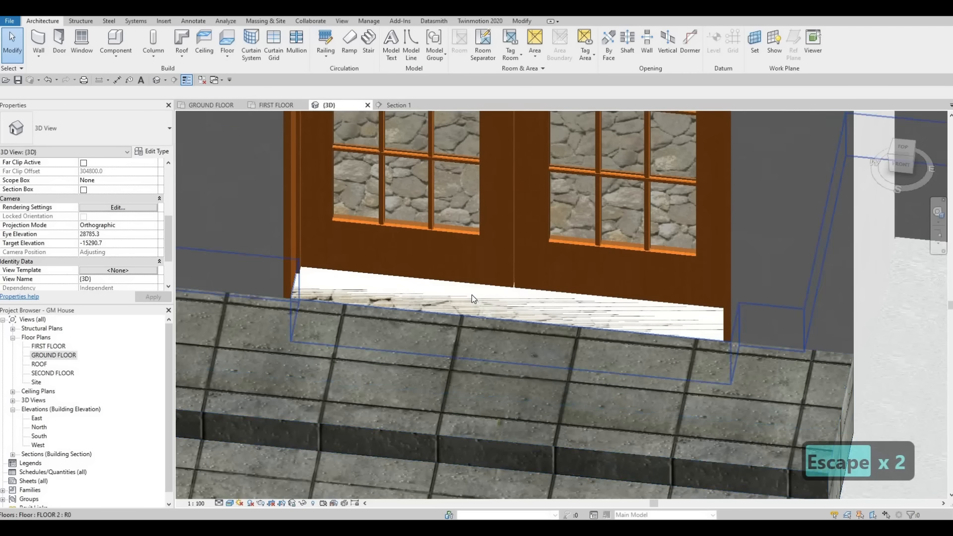
scroll(474, 295, "up", 2)
scroll(478, 296, "down", 3)
scroll(480, 300, "down", 3)
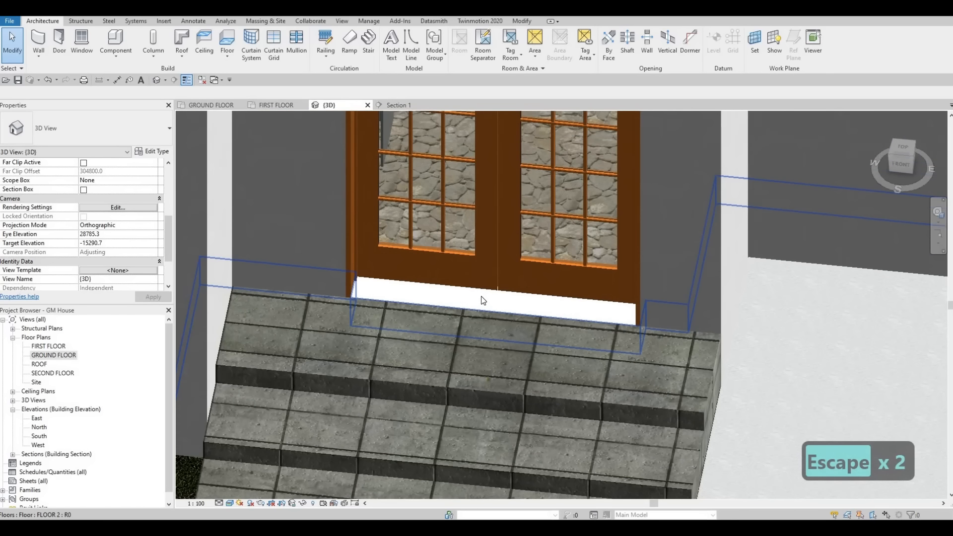
scroll(482, 300, "down", 6)
key("Escape")
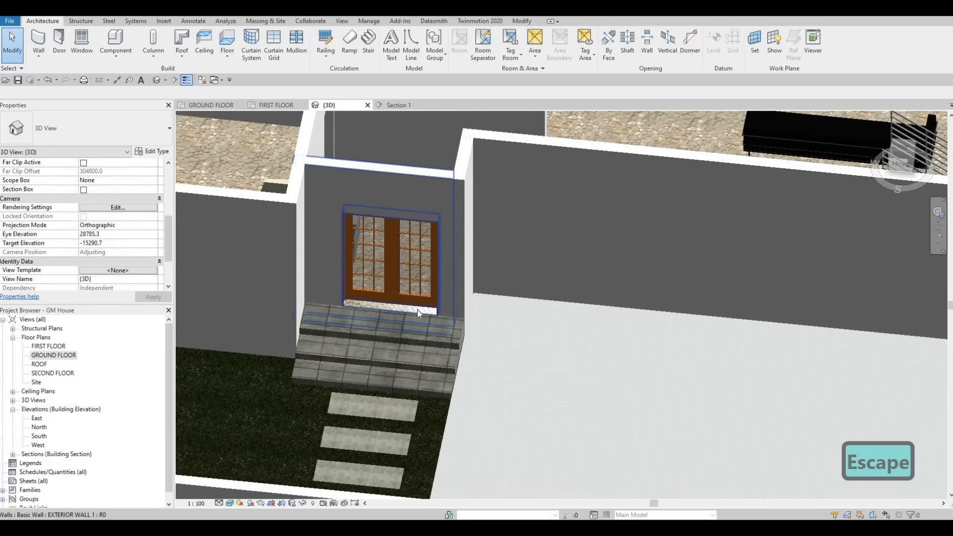
scroll(427, 317, "up", 4)
scroll(426, 325, "down", 3)
middle_click_drag(535, 348, 499, 411)
scroll(477, 350, "down", 4)
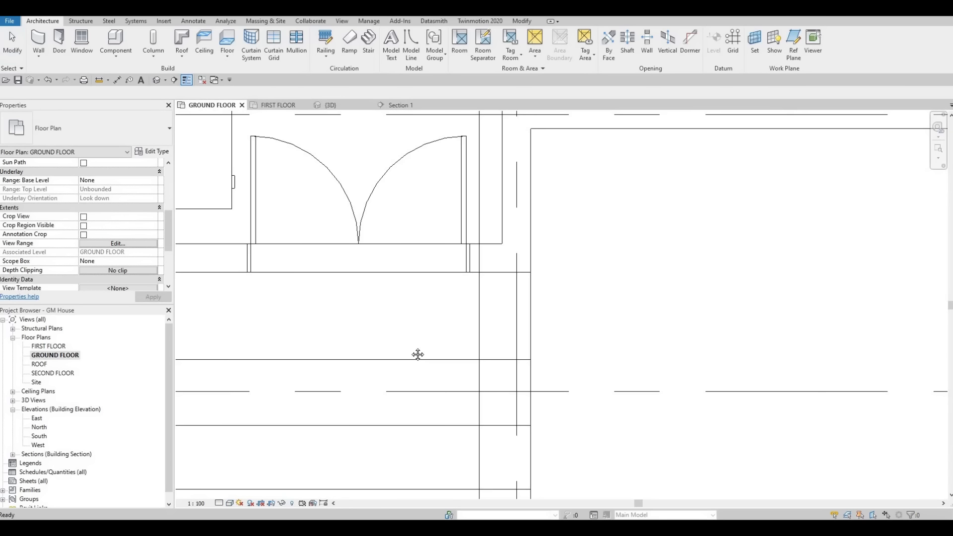
Step: Draw a building section vertically through the empty back room on the ground floor plan and flip it to face the sink room
scroll(435, 353, "down", 6)
middle_click_drag(435, 354, 443, 457)
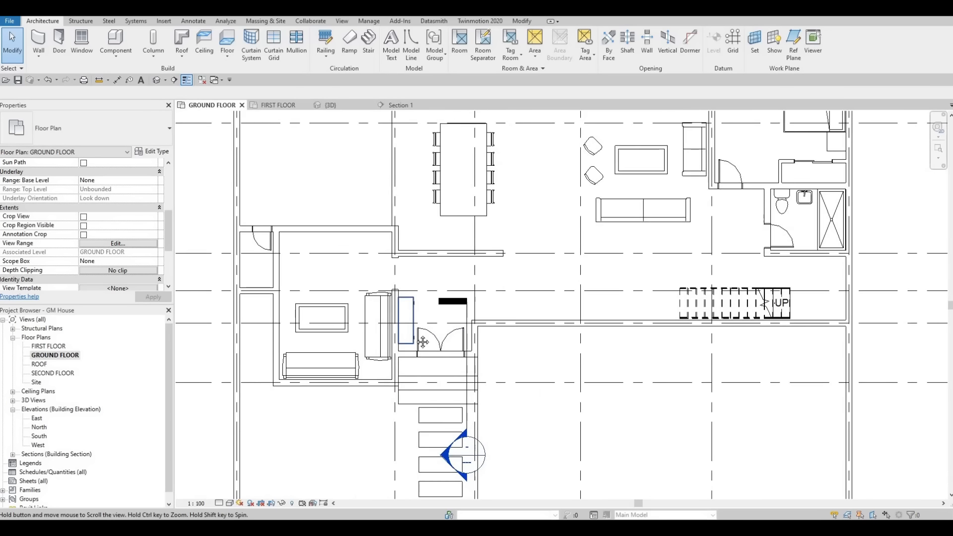
scroll(497, 347, "down", 4)
scroll(405, 303, "up", 2)
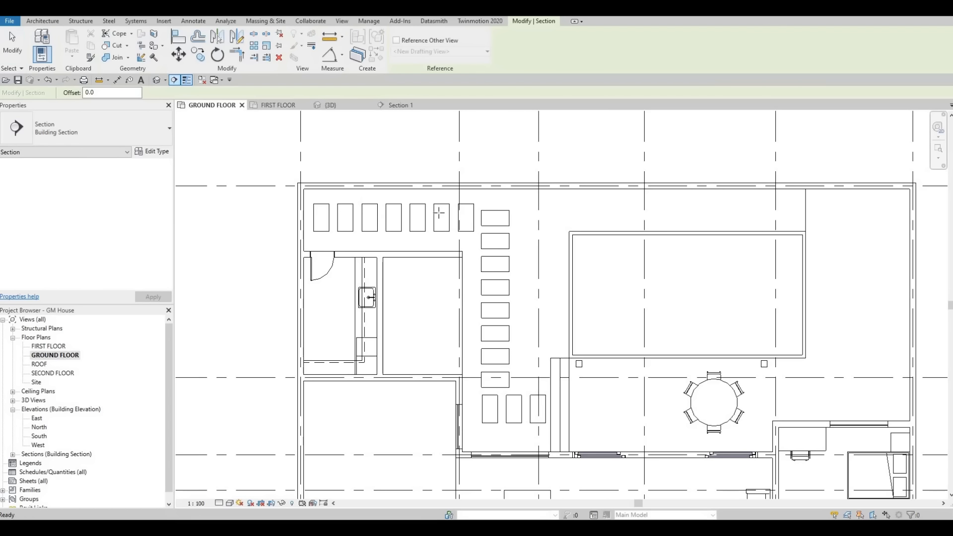
left_click(434, 198)
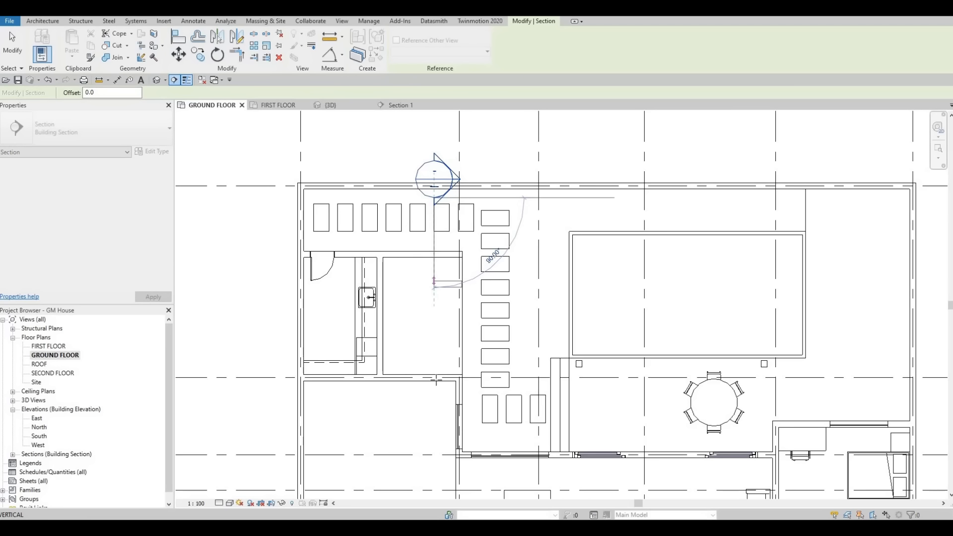
left_click(447, 403)
key("Escape")
key("Escape")
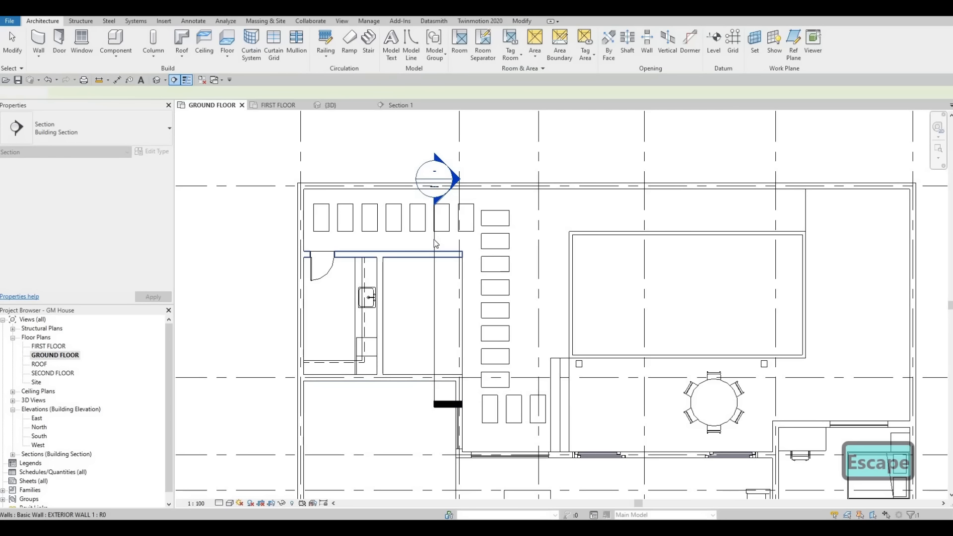
left_click(401, 220)
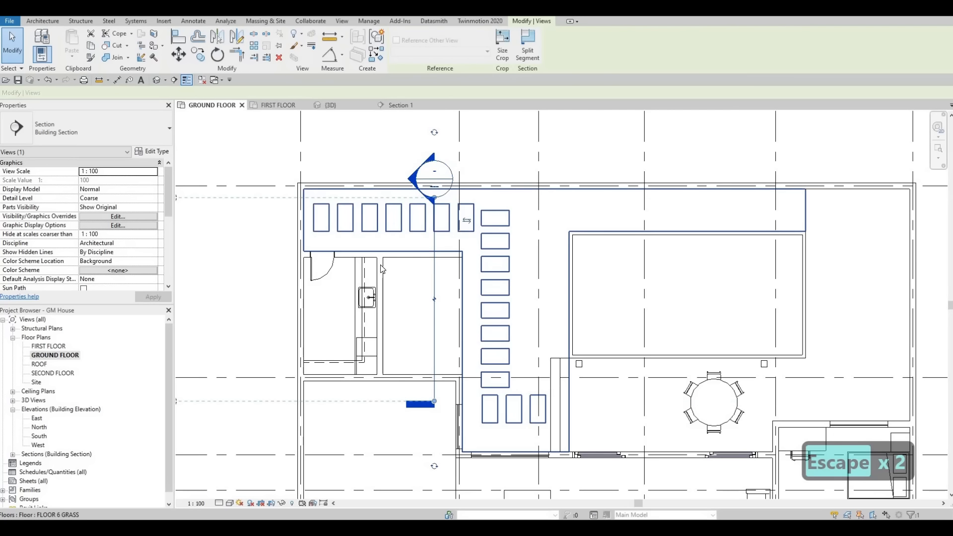
Step: Shorten the new section's view depth so it ends in the adjacent room with the sink
scroll(396, 254, "down", 4)
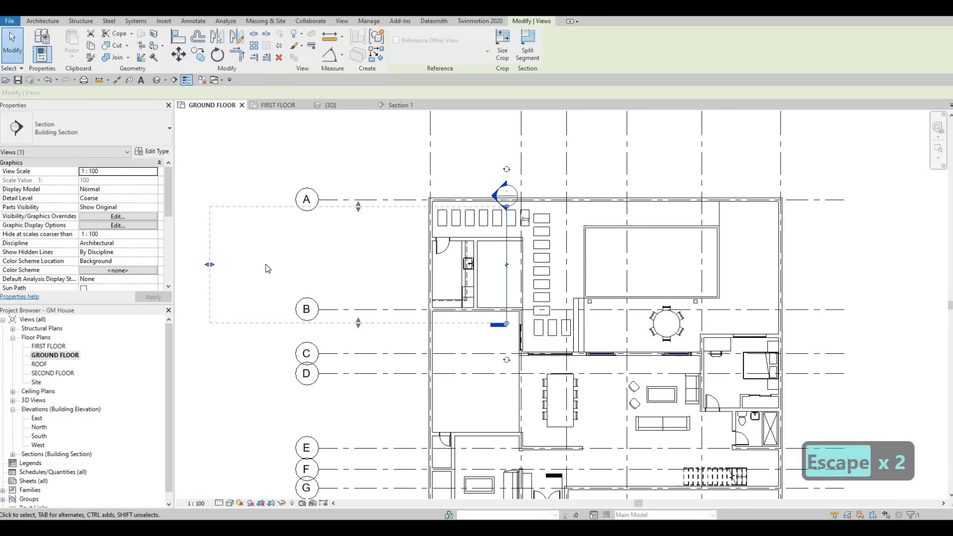
left_click_drag(221, 264, 445, 284)
key("Escape")
left_click(508, 247)
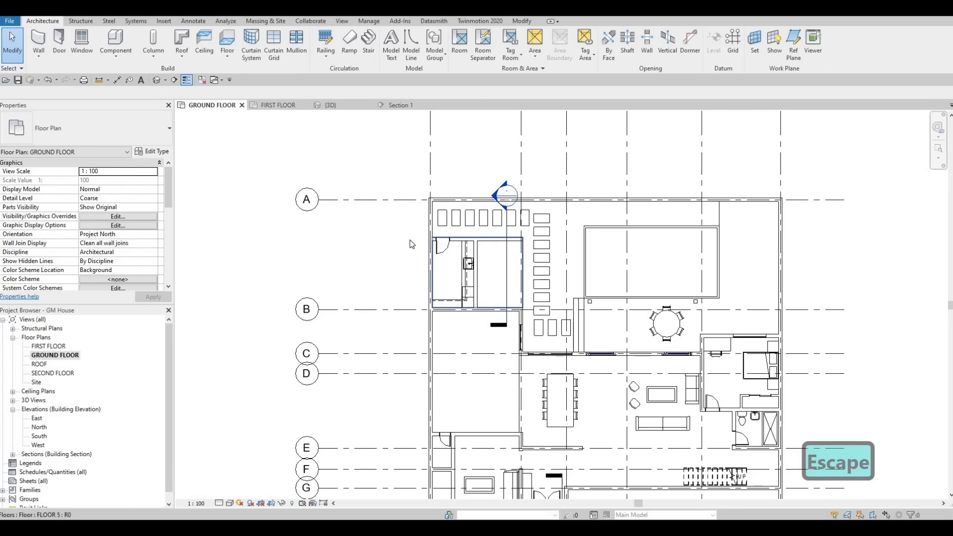
left_click_drag(375, 268, 463, 269)
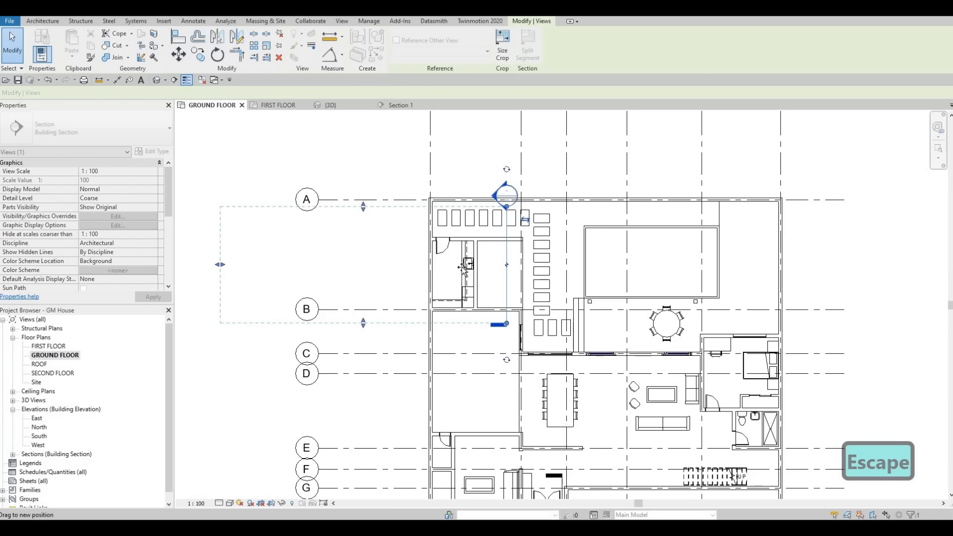
key("Escape")
scroll(514, 207, "up", 2)
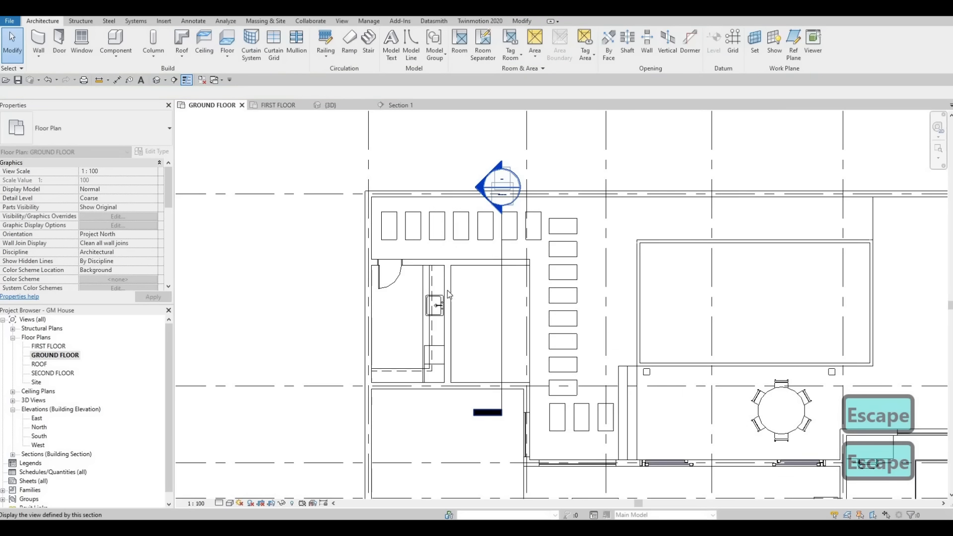
Step: Examine the empty back room beside the paver path in the ground floor plan and in the 3D view
middle_click_drag(474, 311, 485, 292)
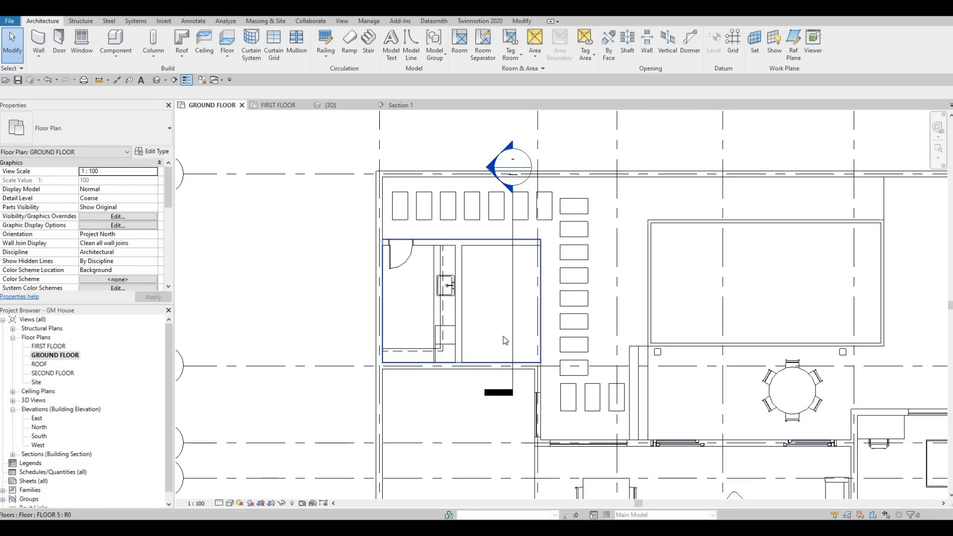
middle_click_drag(494, 311, 493, 317)
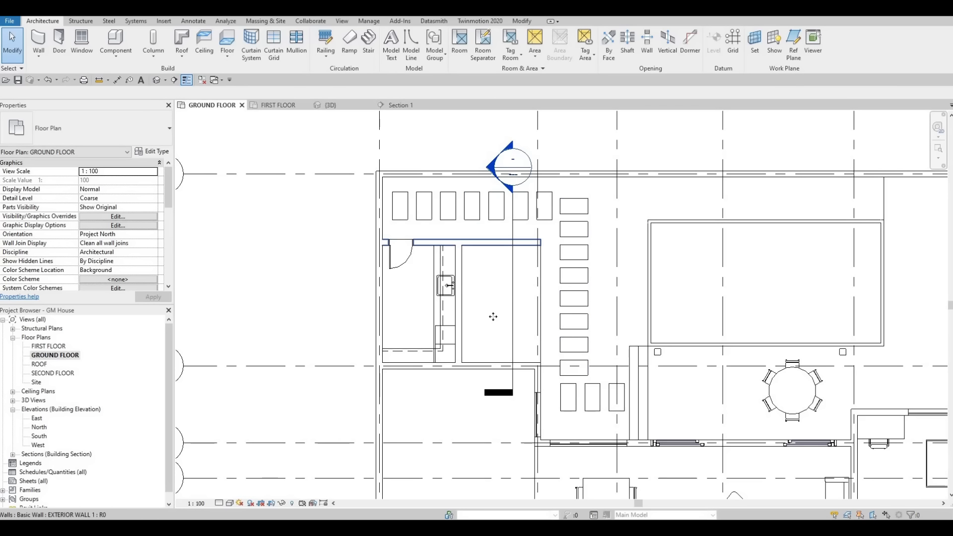
left_click(502, 321)
key("Escape")
key("Escape")
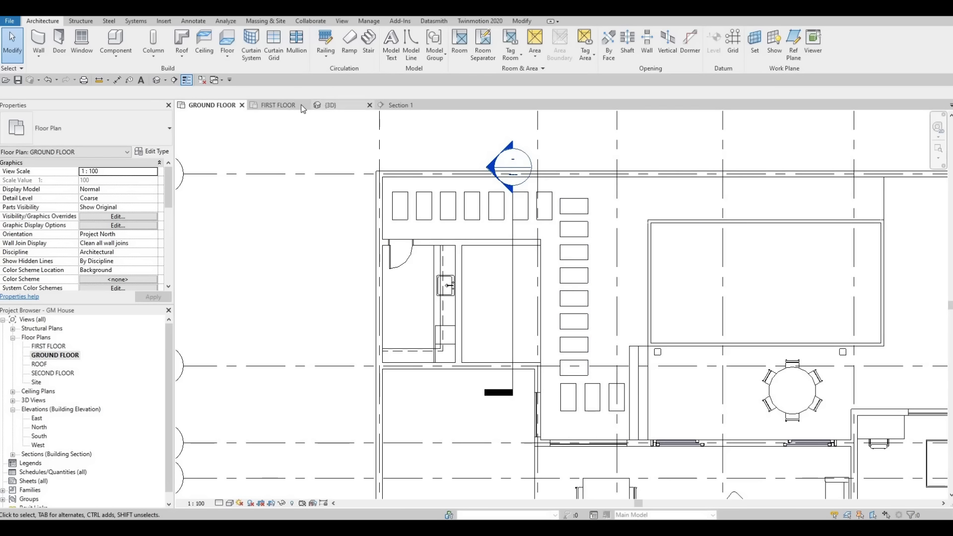
left_click(329, 105)
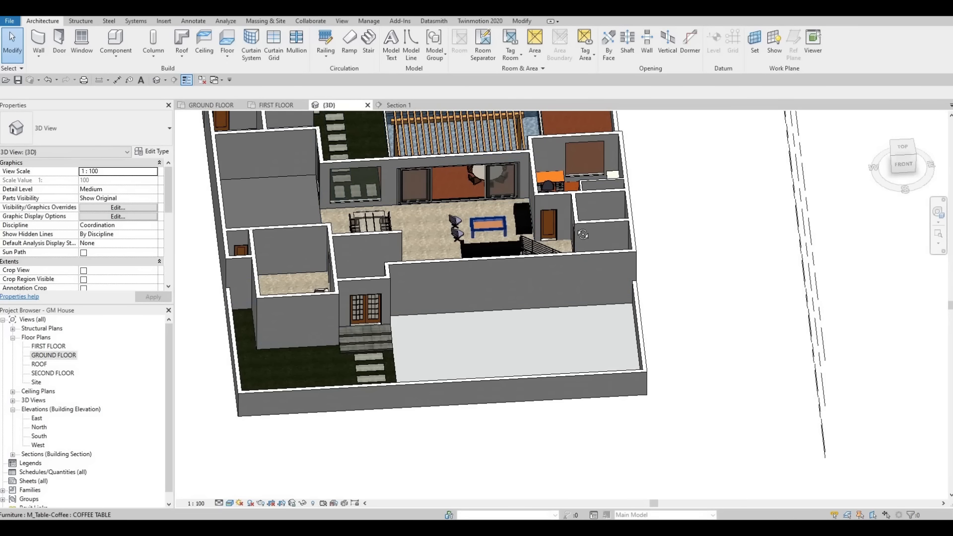
middle_click_drag(503, 231, 568, 215, "shift")
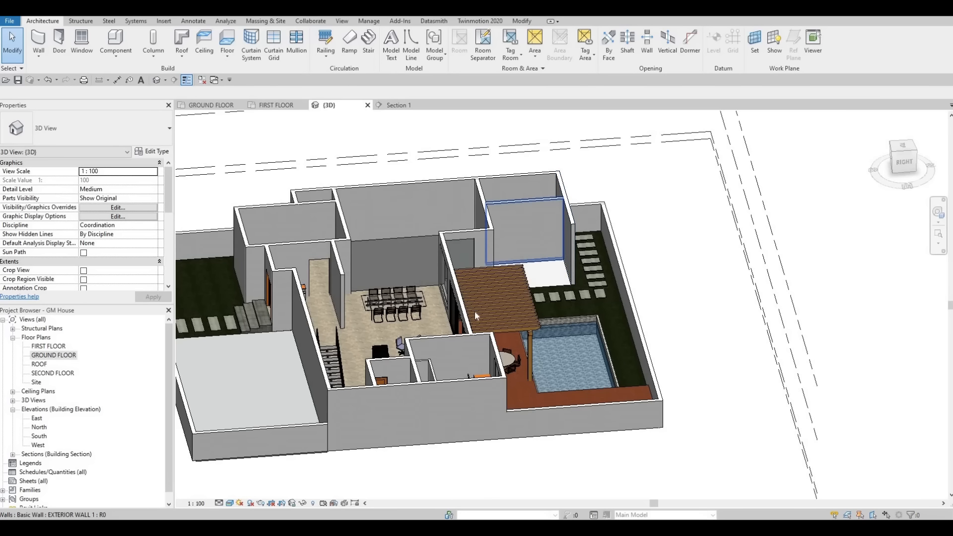
middle_click_drag(475, 312, 572, 298, "shift")
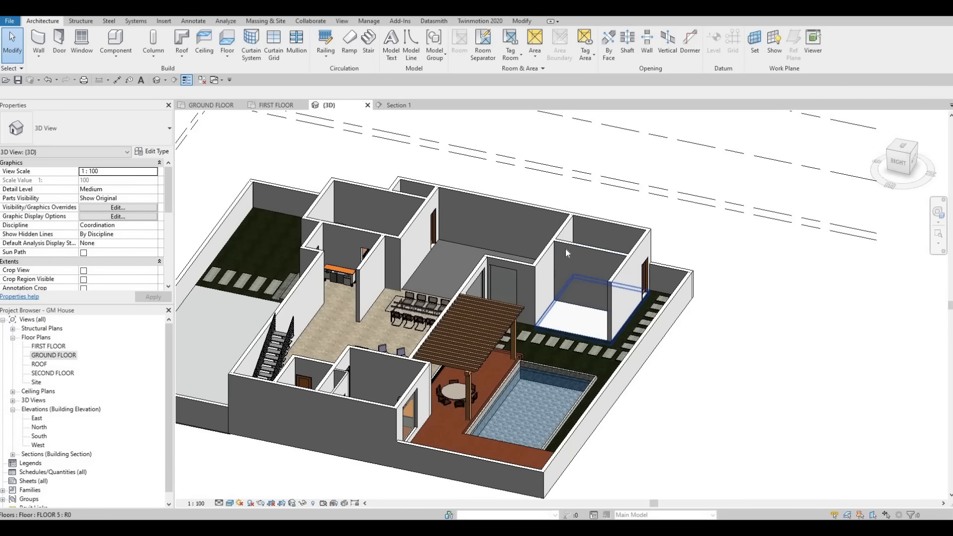
middle_click_drag(579, 293, 568, 185, "shift")
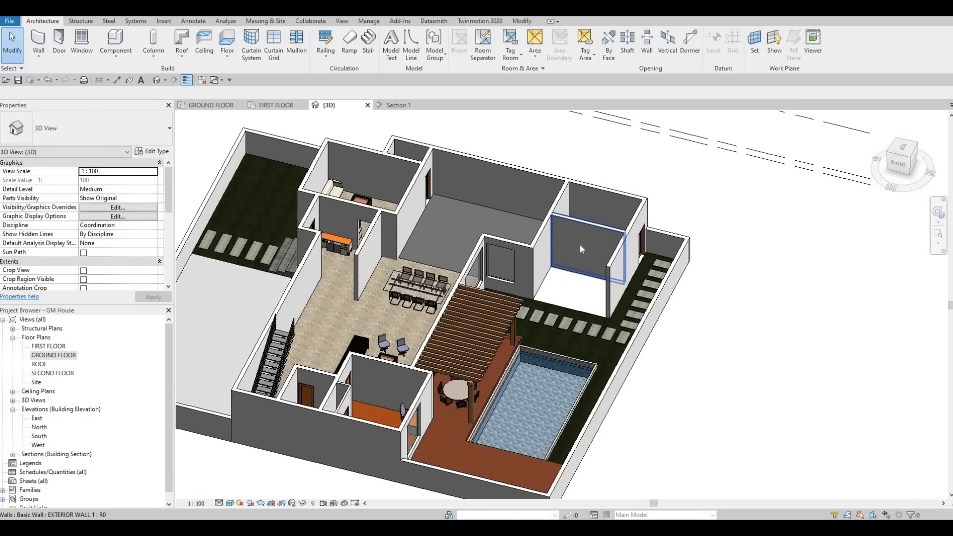
left_click(594, 297)
key("Escape")
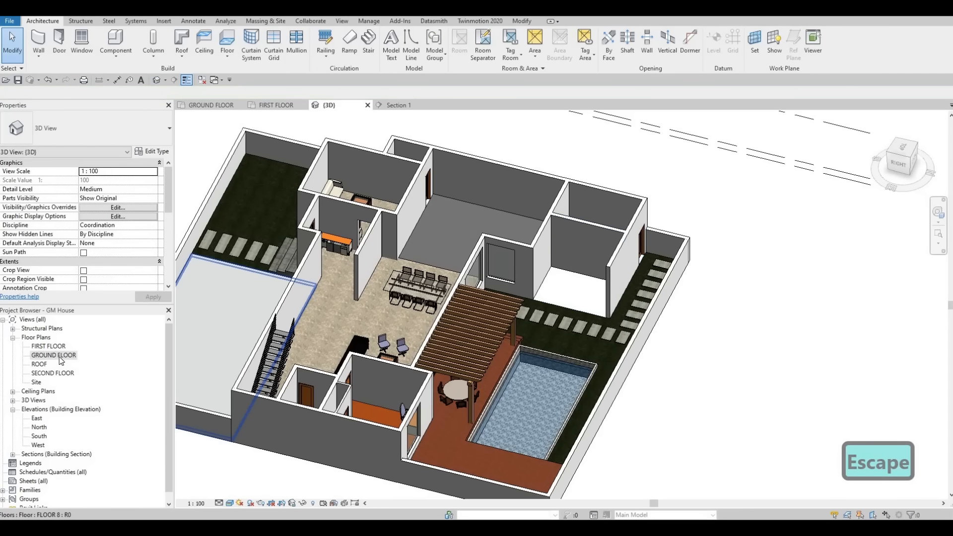
Step: Create an in-place component of category Generic Models in the GROUND FLOOR plan, keeping the proposed name
double_click(53, 355)
middle_click_drag(369, 318, 322, 283)
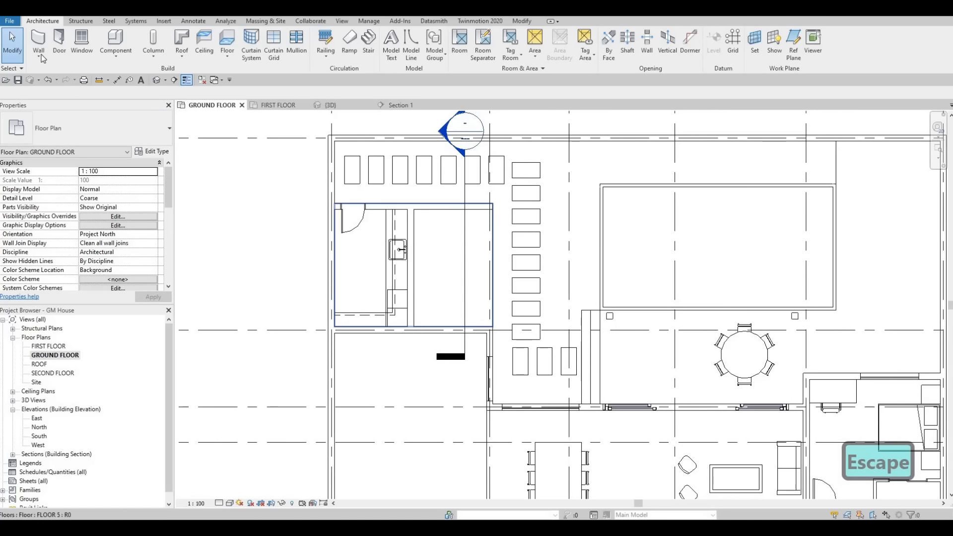
left_click(112, 56)
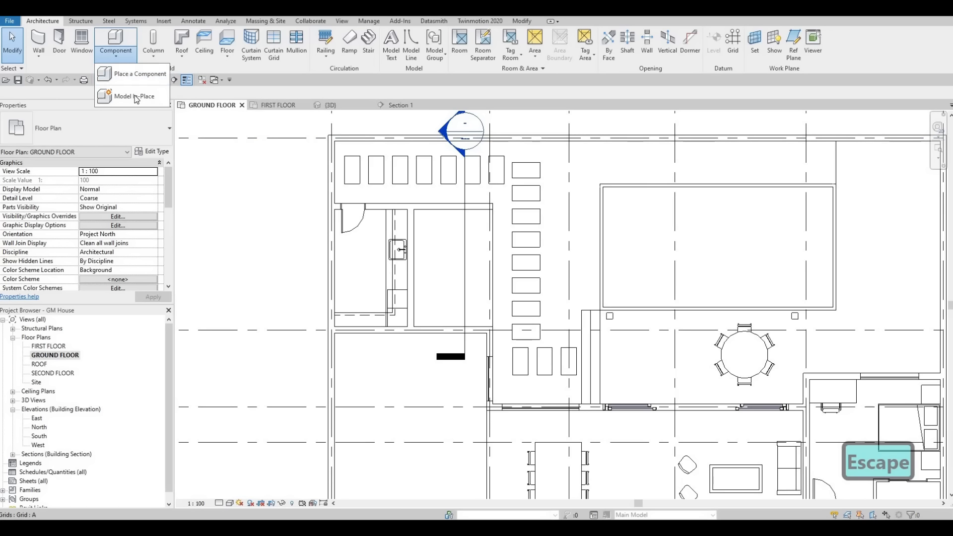
left_click(135, 95)
scroll(570, 218, "down", 2)
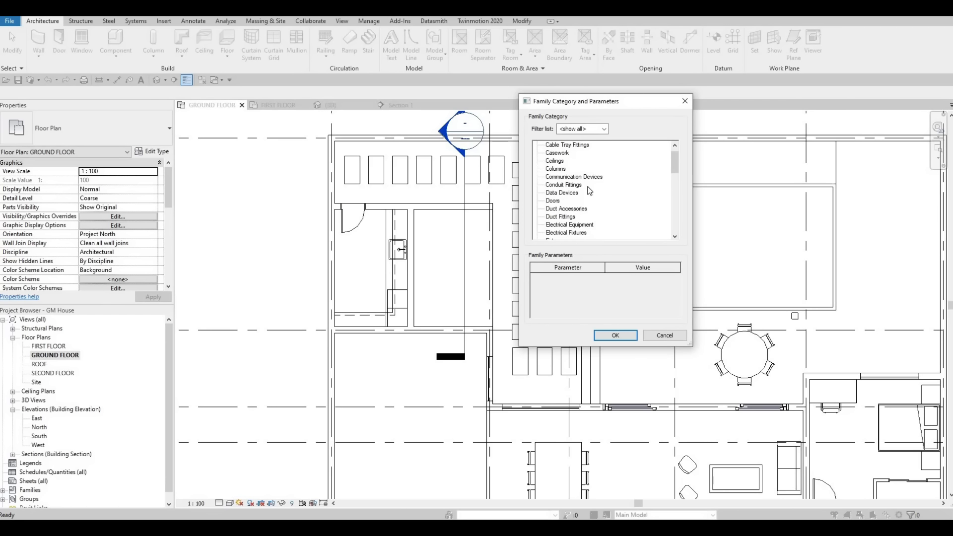
scroll(574, 229, "down", 1)
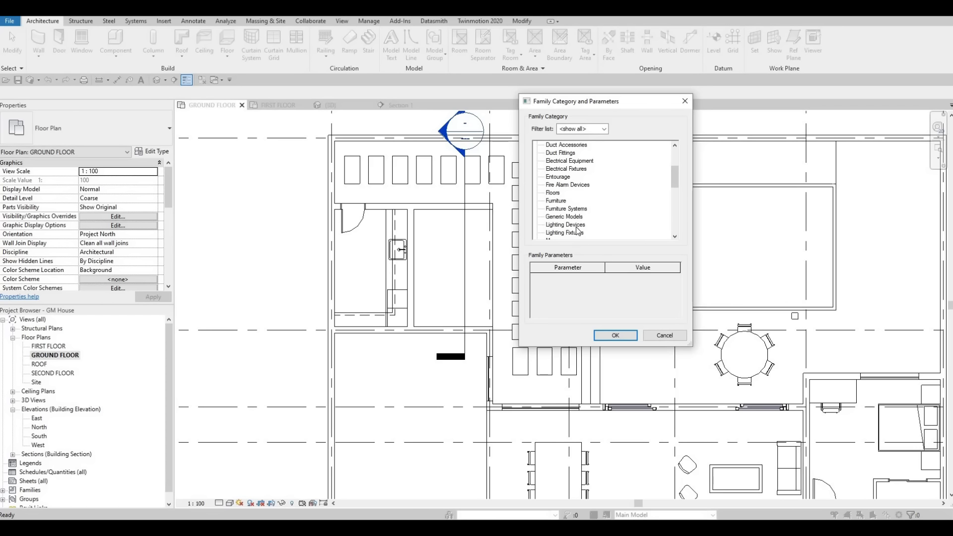
key("g")
left_click(615, 337)
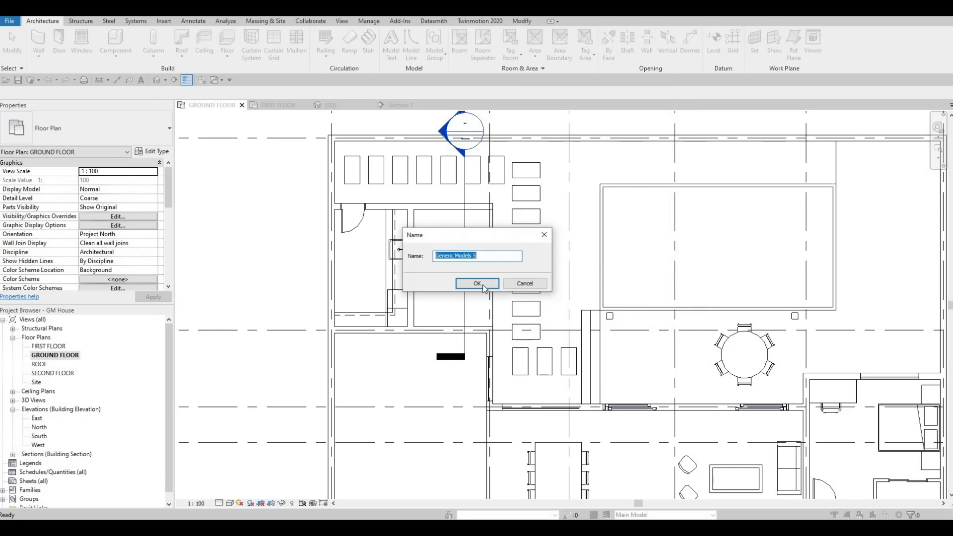
key("Return")
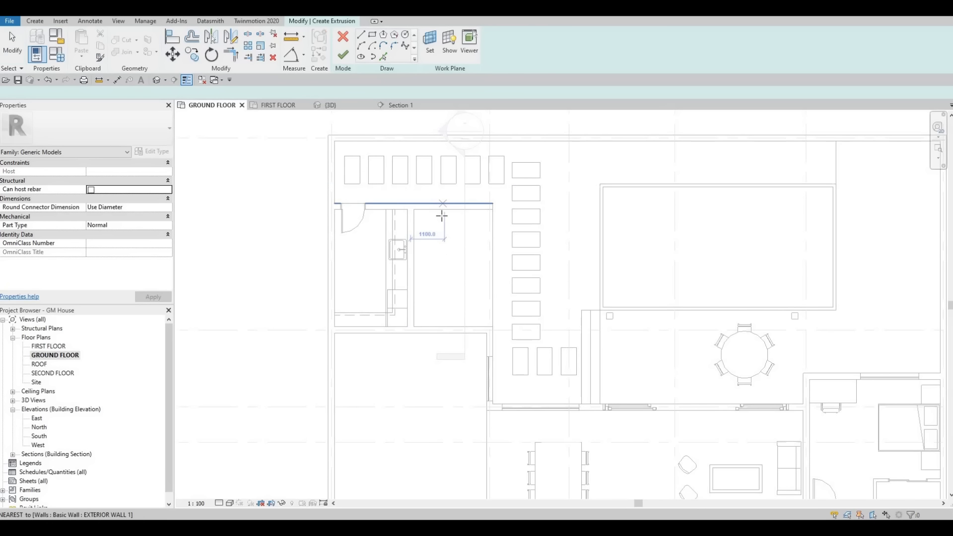
Step: Sketch a narrow rectangular extrusion profile about 2800 mm long, starting at the upper wall of the empty back room
left_click(440, 211)
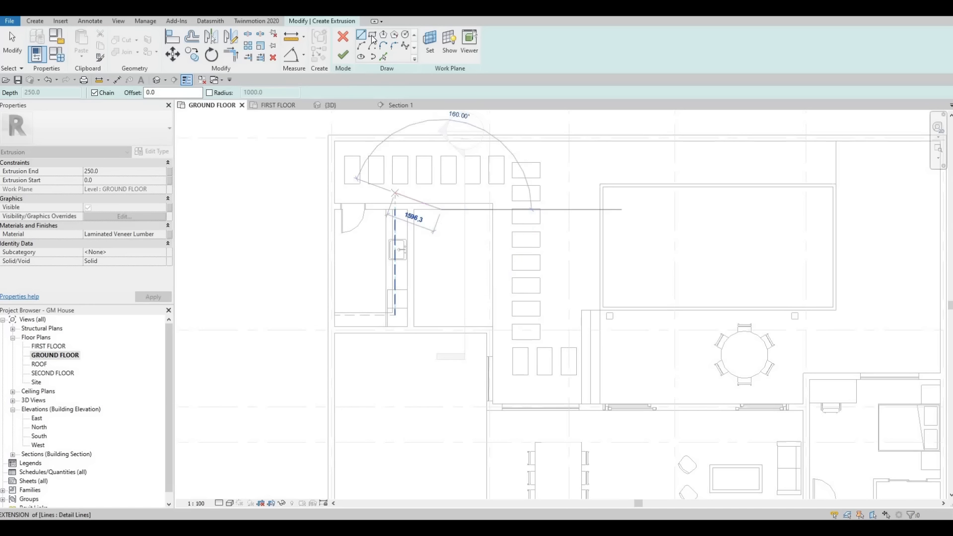
key("Escape")
left_click(448, 209)
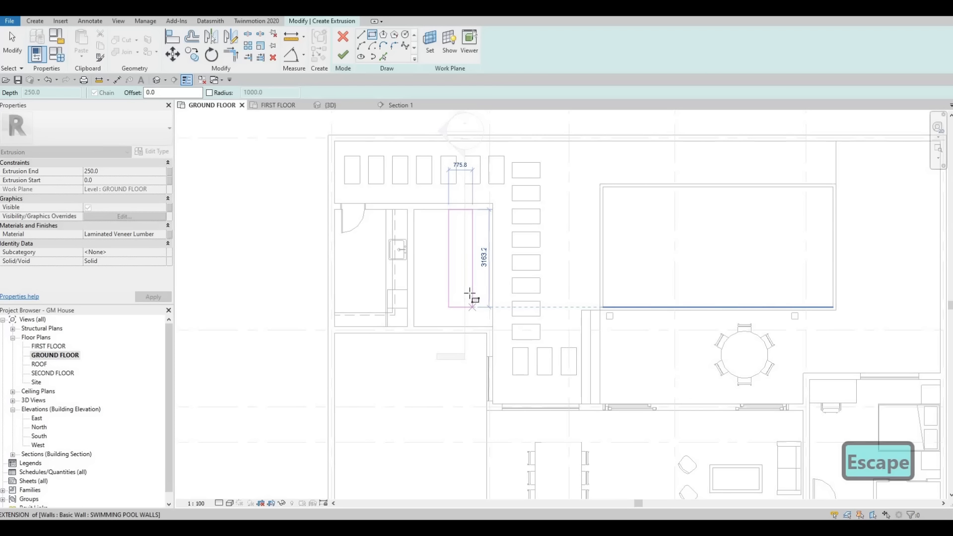
left_click(467, 297)
key("Escape")
key("Escape")
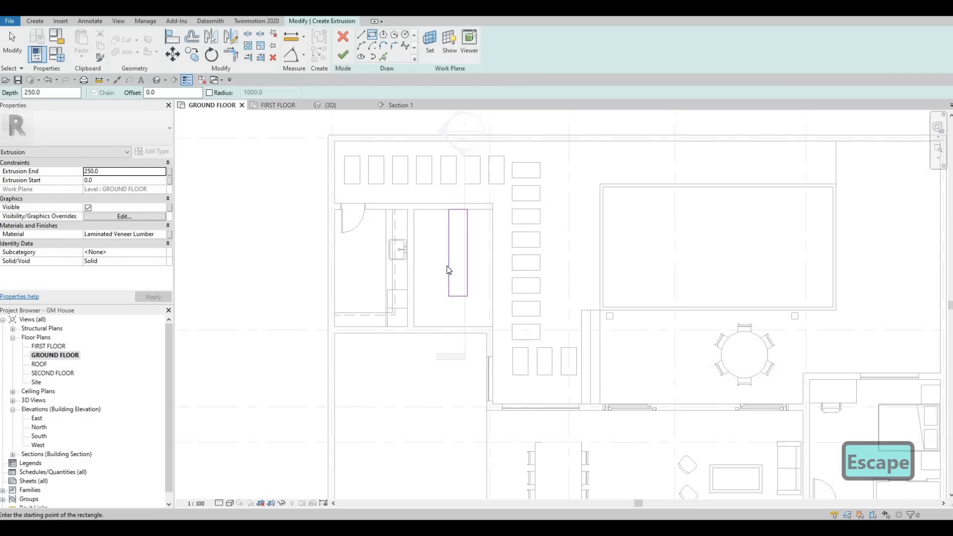
Step: Nudge the rectangle's left edge outward, then move its right edge to make the profile 800 mm wide
left_click(448, 268)
key("Left")
key("Left")
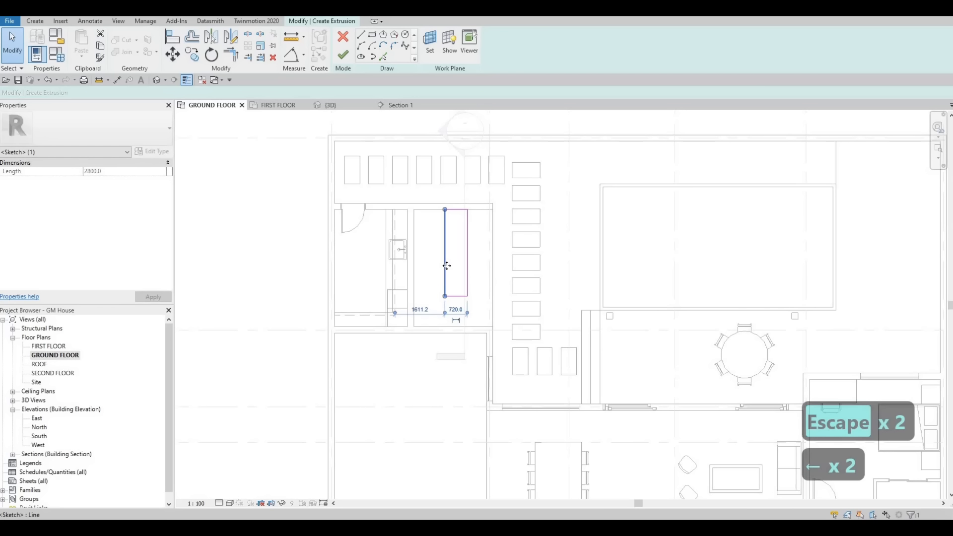
left_click(467, 223)
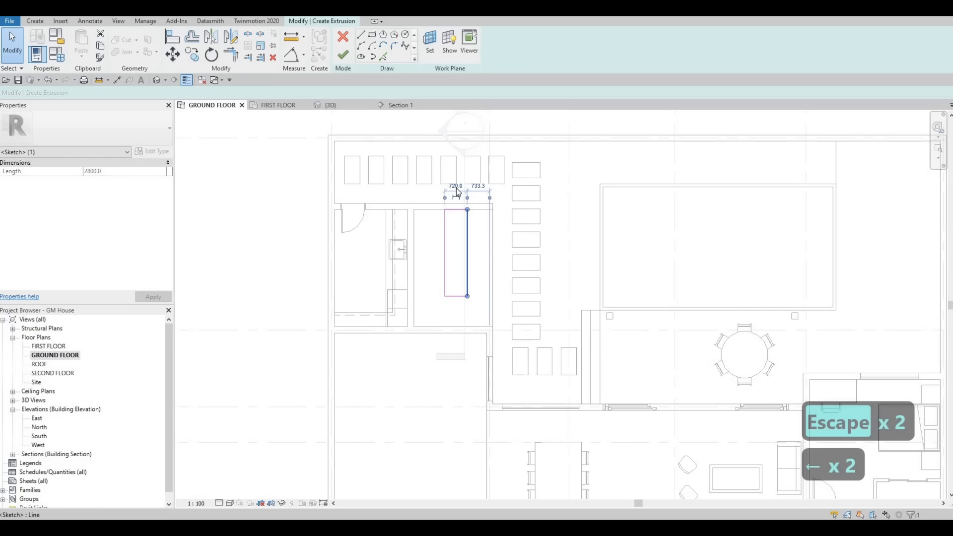
type("800")
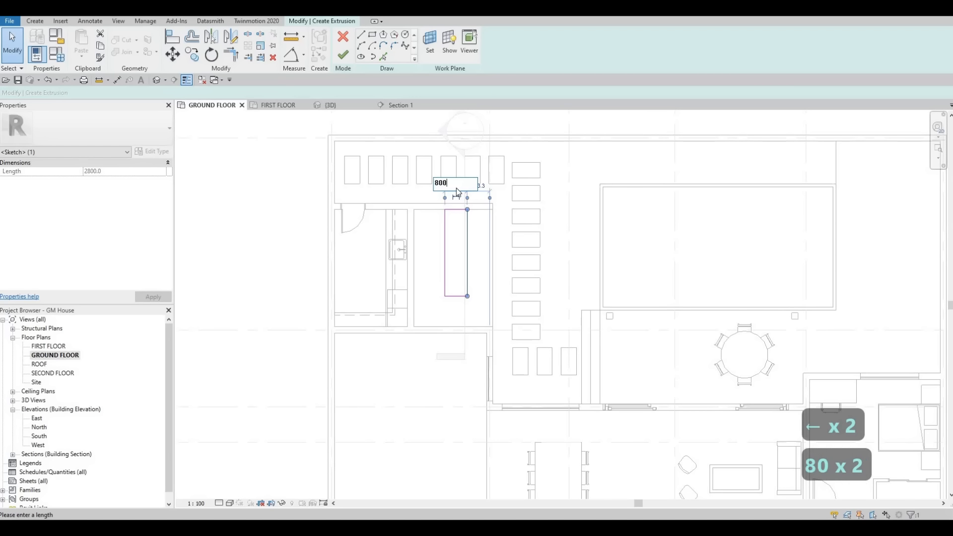
key("Return")
key("Escape")
key("Escape")
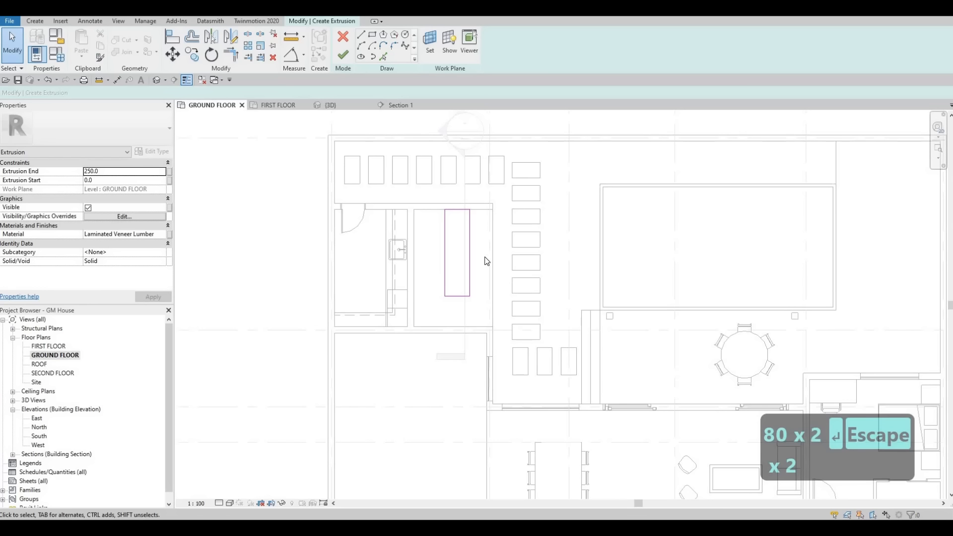
Step: Assign the Glulam 32h material from the AEC Materials Wood library to the extrusion
left_click(163, 234)
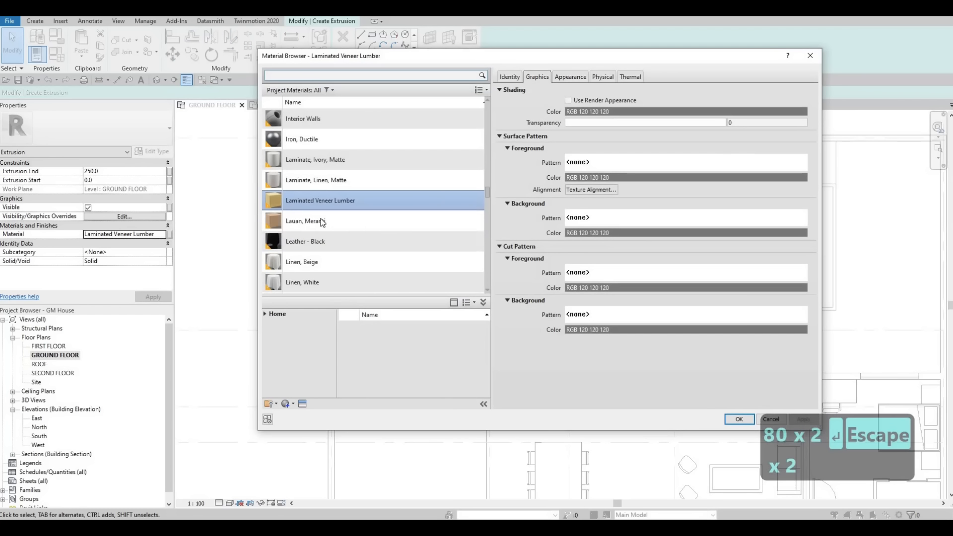
left_click(267, 315)
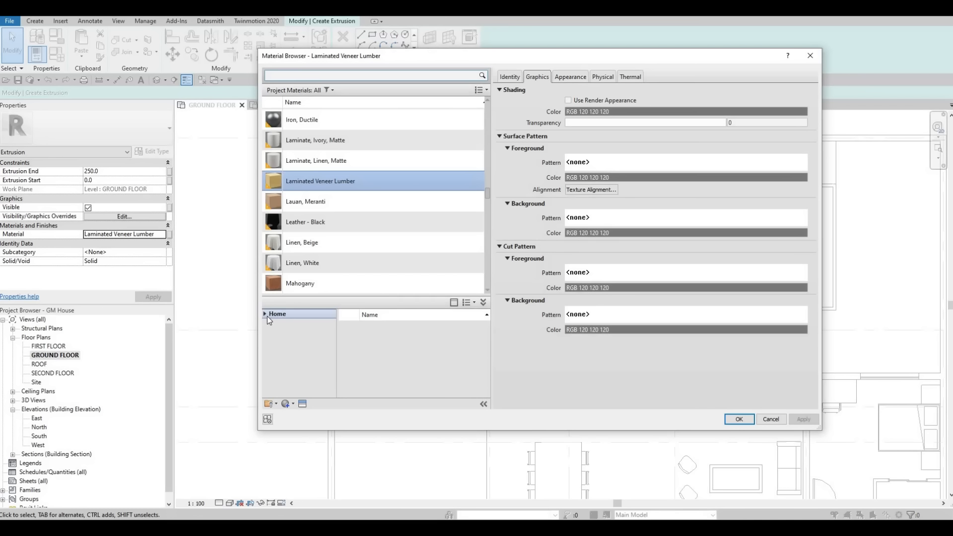
left_click(266, 317)
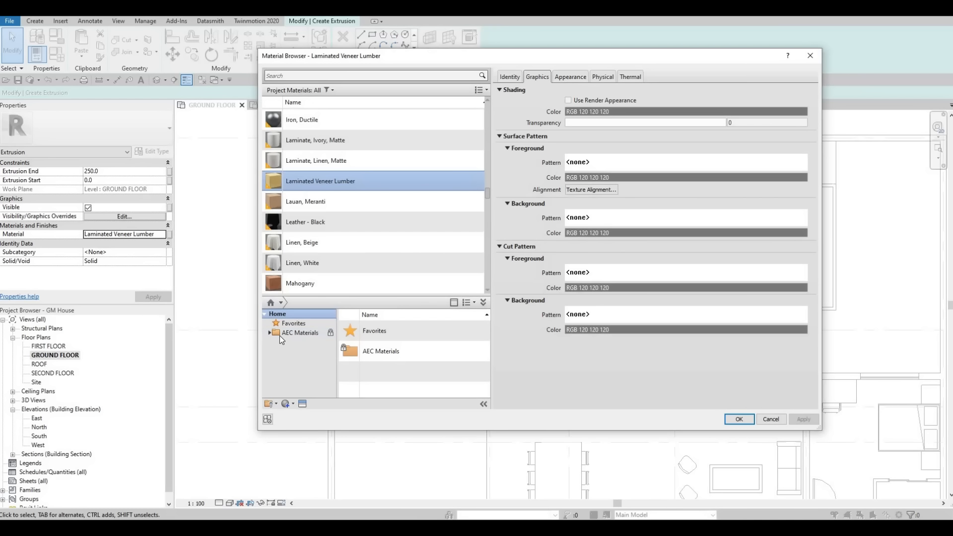
double_click(279, 334)
scroll(290, 378, "down", 4)
left_click(290, 389)
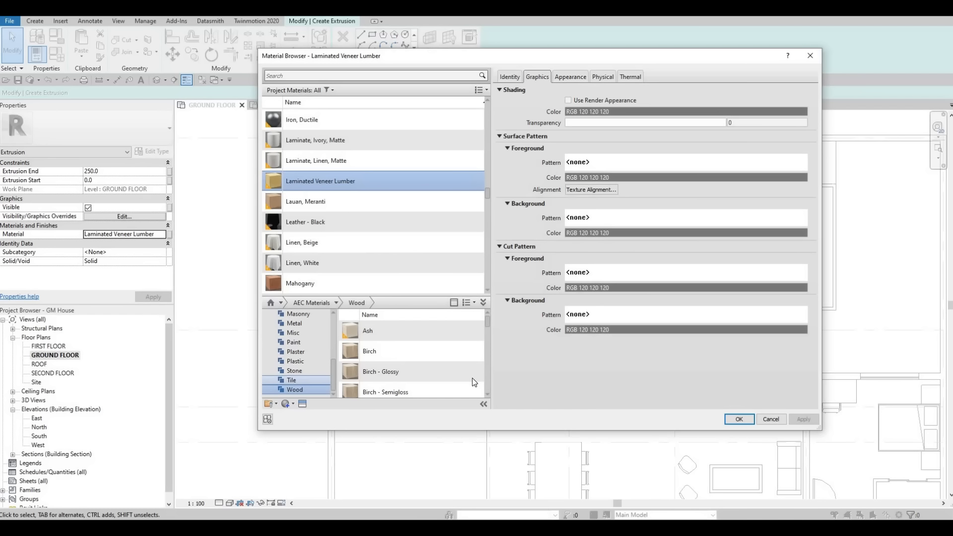
scroll(465, 358, "down", 5)
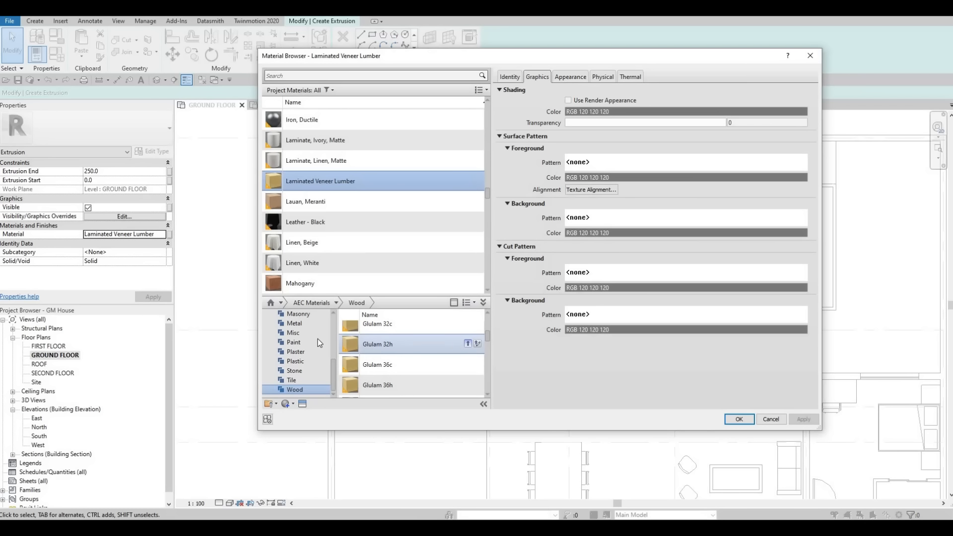
left_click(468, 351)
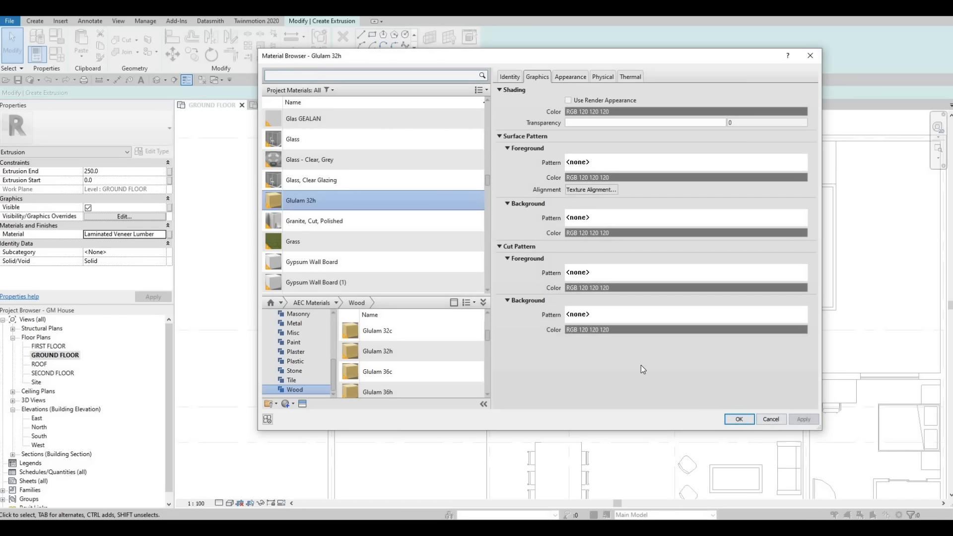
left_click(739, 419)
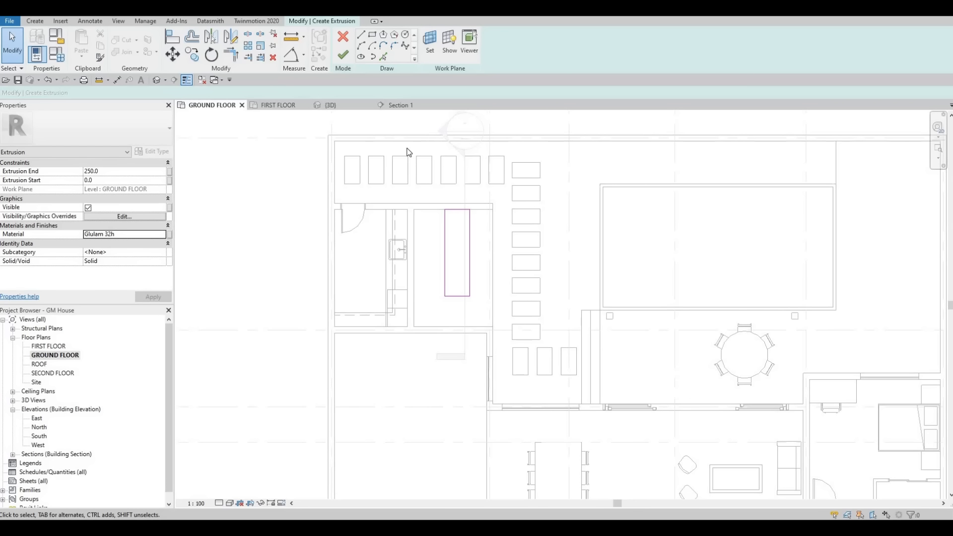
Step: Complete the extrusion with its end at 900 mm and check the block in the 3D view
left_click(342, 61)
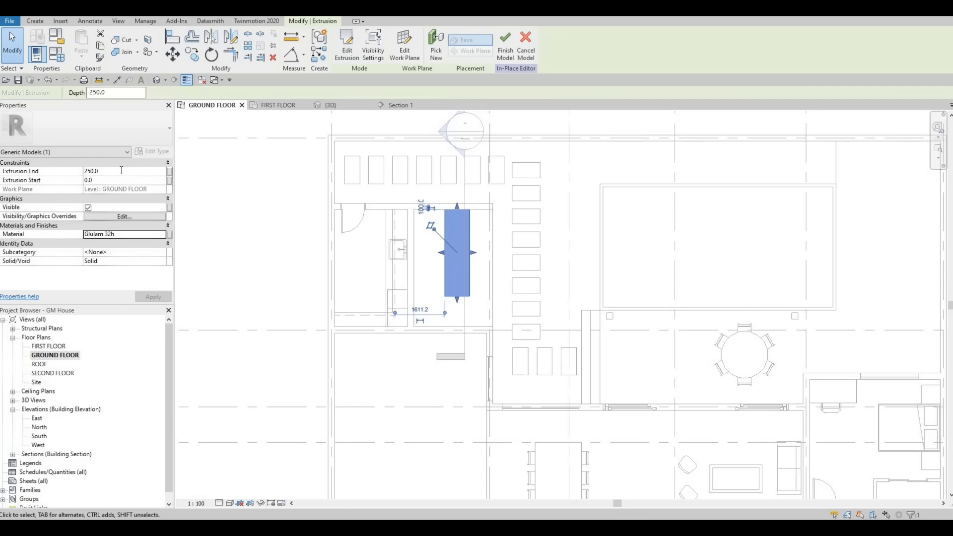
left_click(121, 171)
type("900")
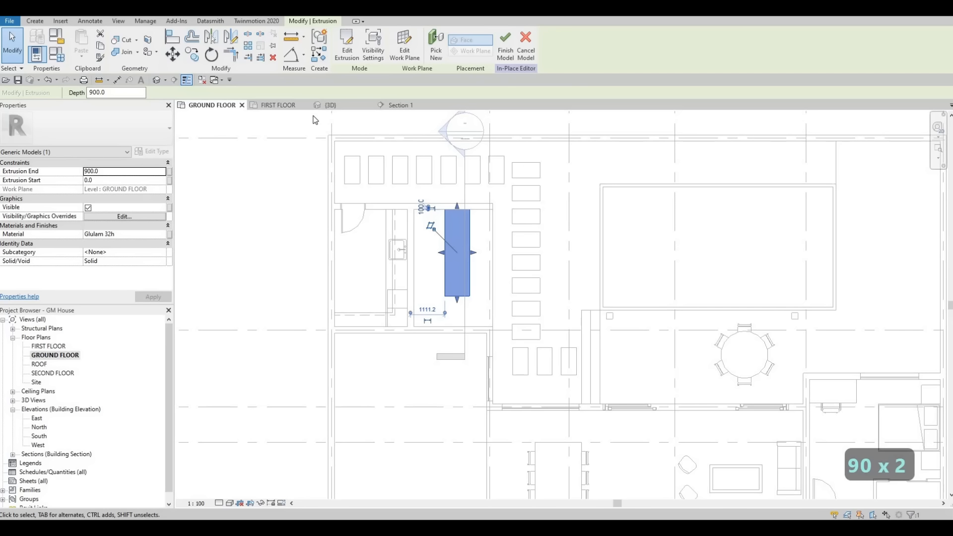
left_click(333, 106)
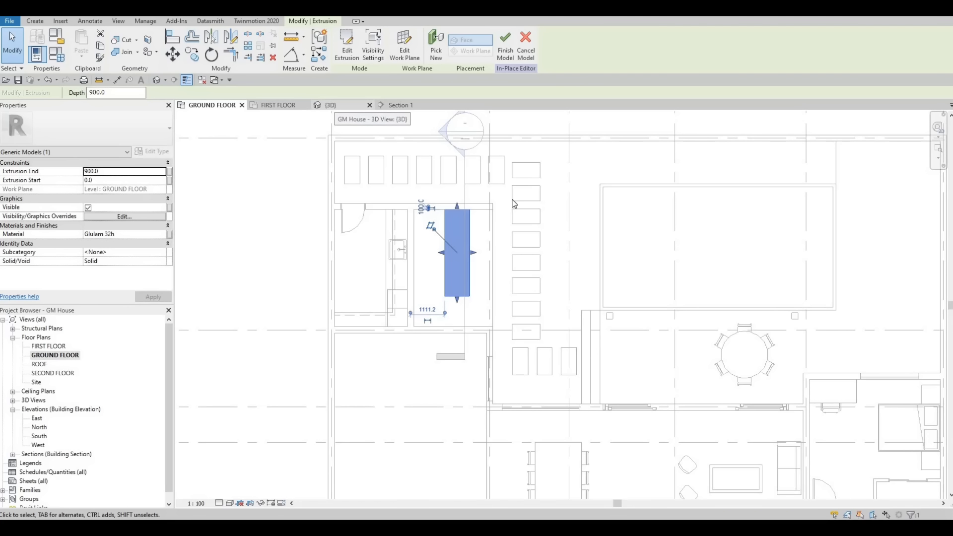
middle_click_drag(664, 297, 642, 305, "shift")
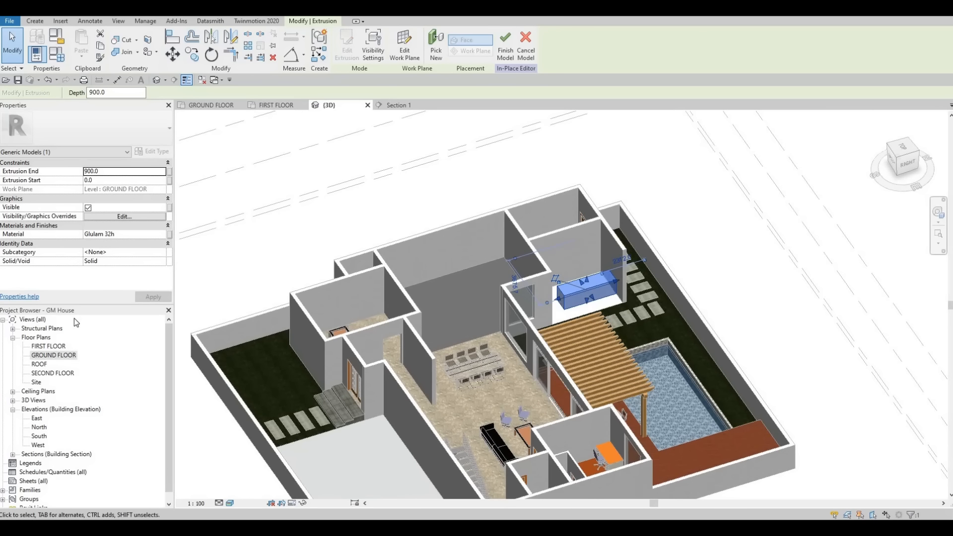
double_click(54, 356)
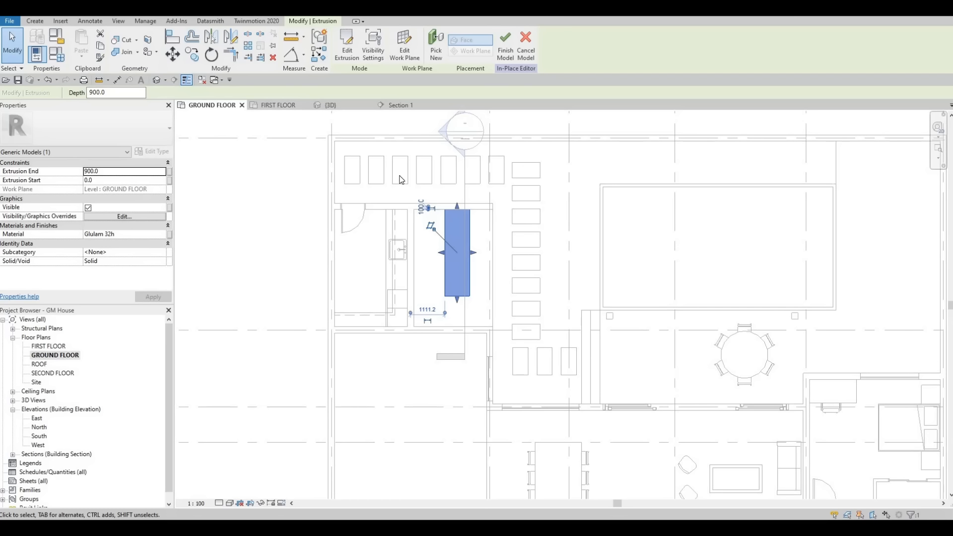
Step: Start a second extrusion using the block's top face as work plane, with an extrusion end of 25 mm
left_click(35, 21)
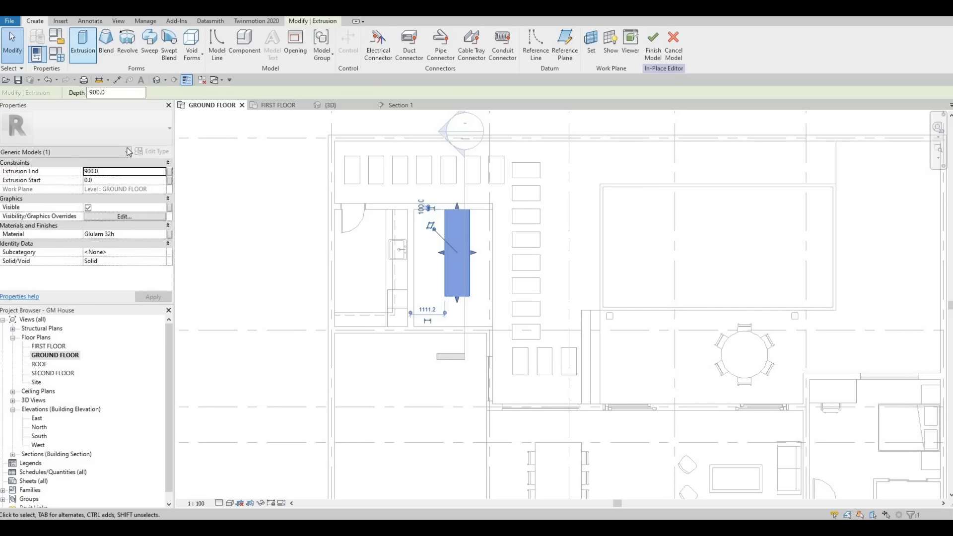
left_click(82, 44)
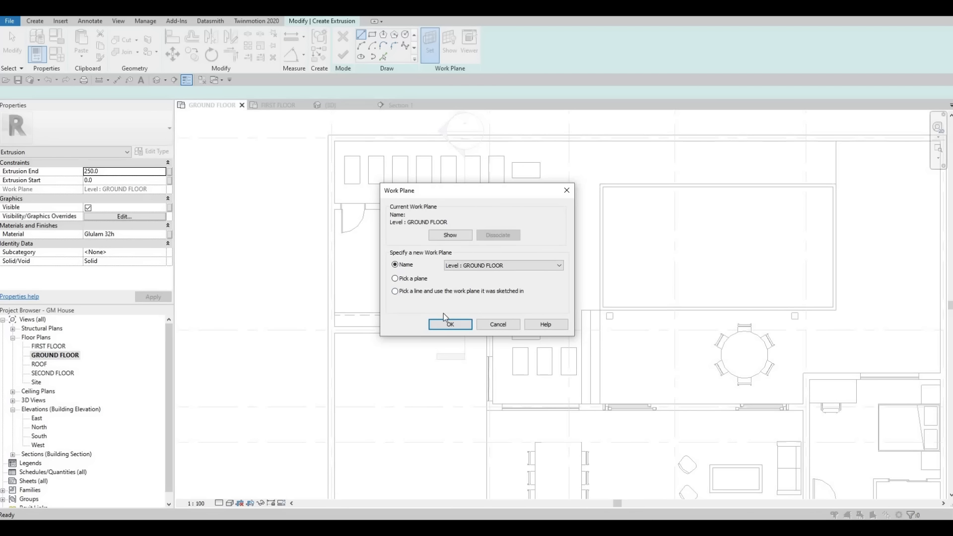
left_click(450, 324)
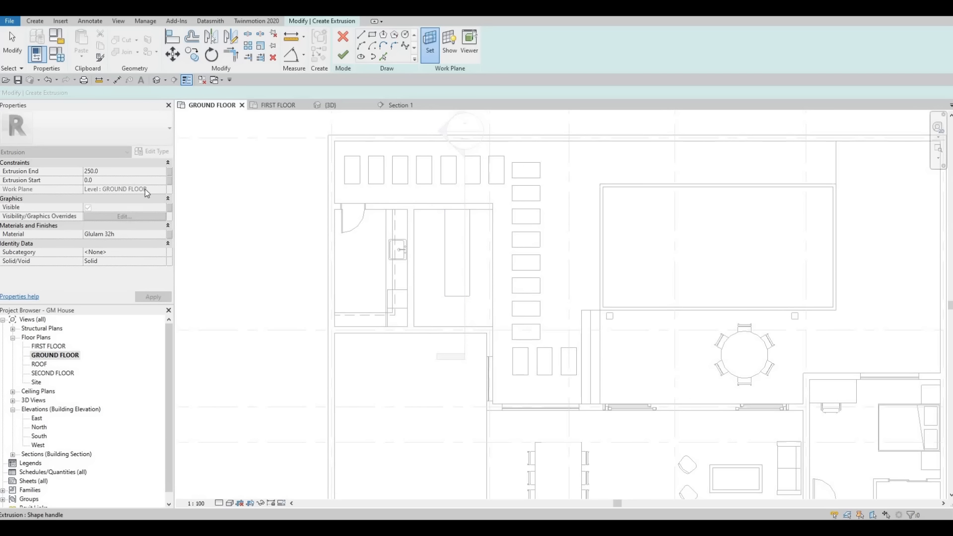
left_click(122, 172)
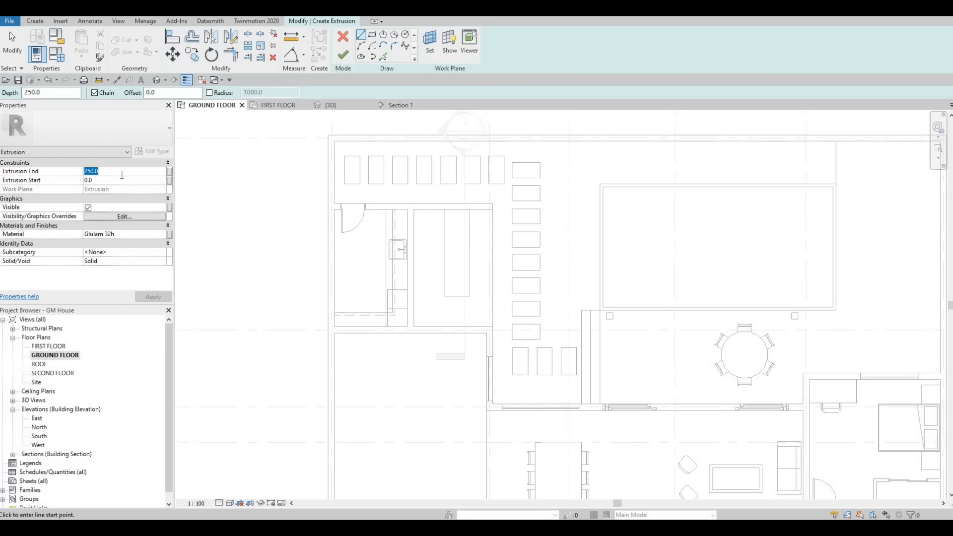
type("25")
Step: Assign the Granite, Cut, Rough material from the AEC Materials Stone library to the new extrusion
left_click(165, 236)
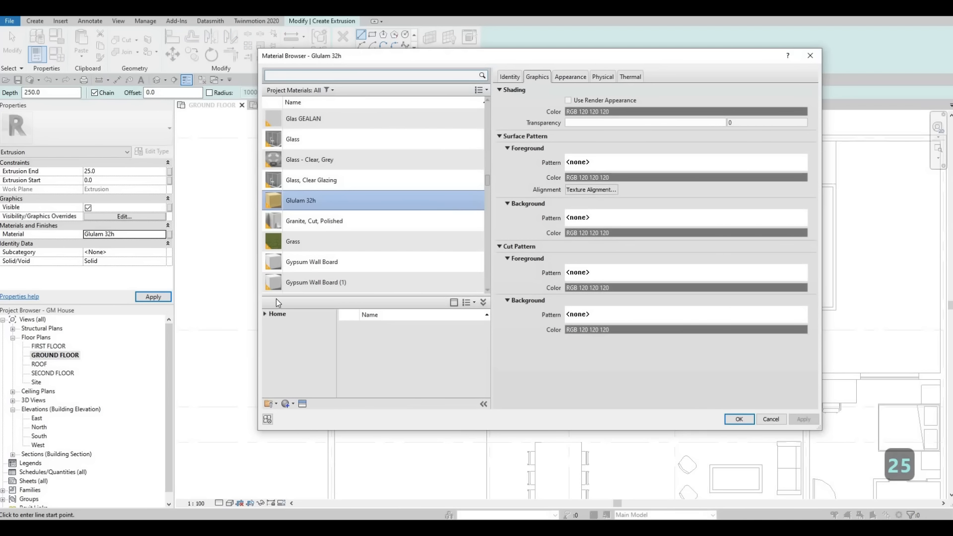
left_click(265, 314)
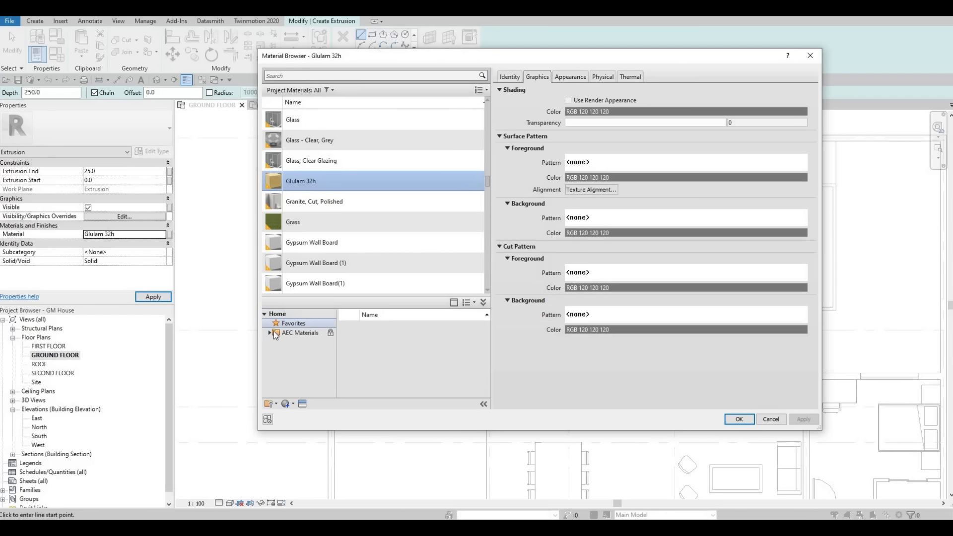
left_click(271, 333)
scroll(314, 379, "down", 5)
left_click(308, 372)
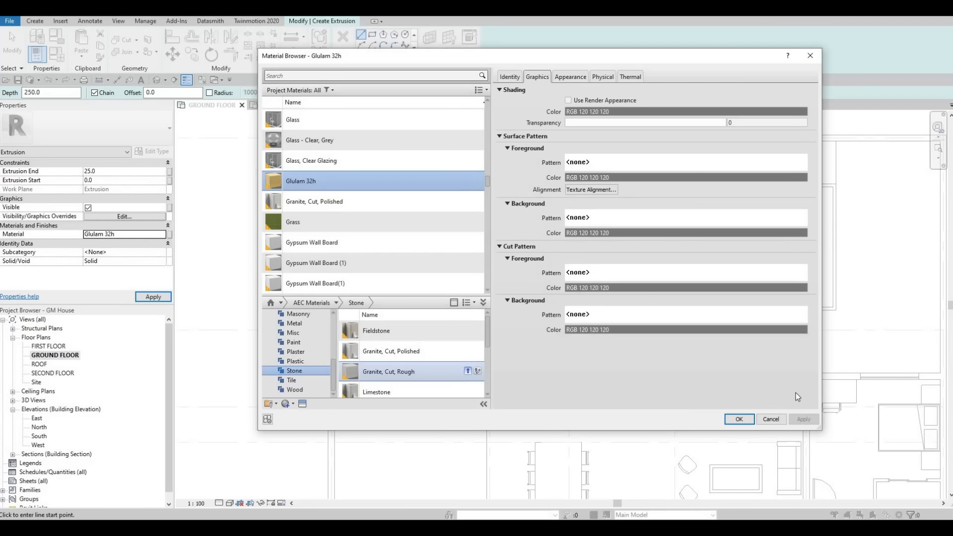
left_click(804, 420)
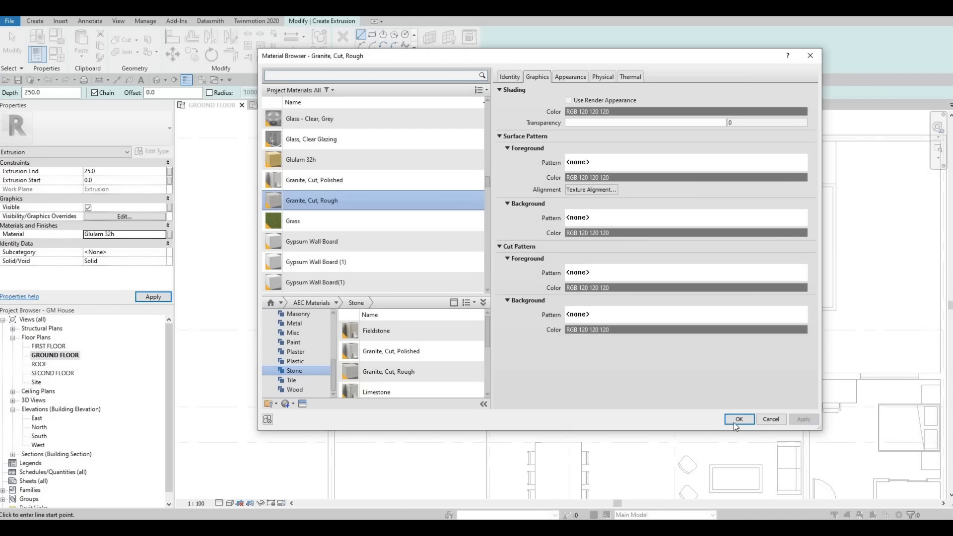
key("Return")
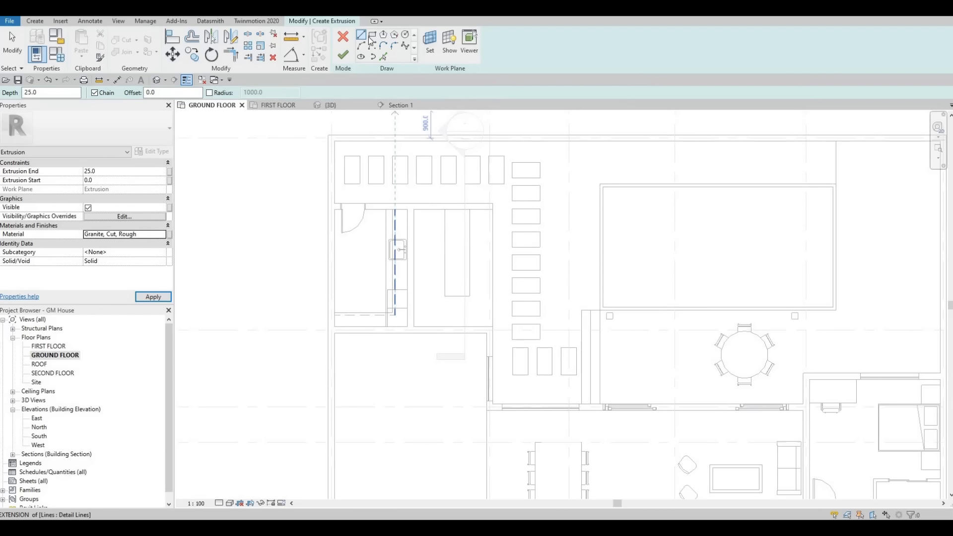
Step: Sketch an 800 by 2800 mm rectangle tracing the outline of the wooden block from corner to corner
left_click(372, 34)
scroll(441, 211, "up", 2)
left_click(438, 206)
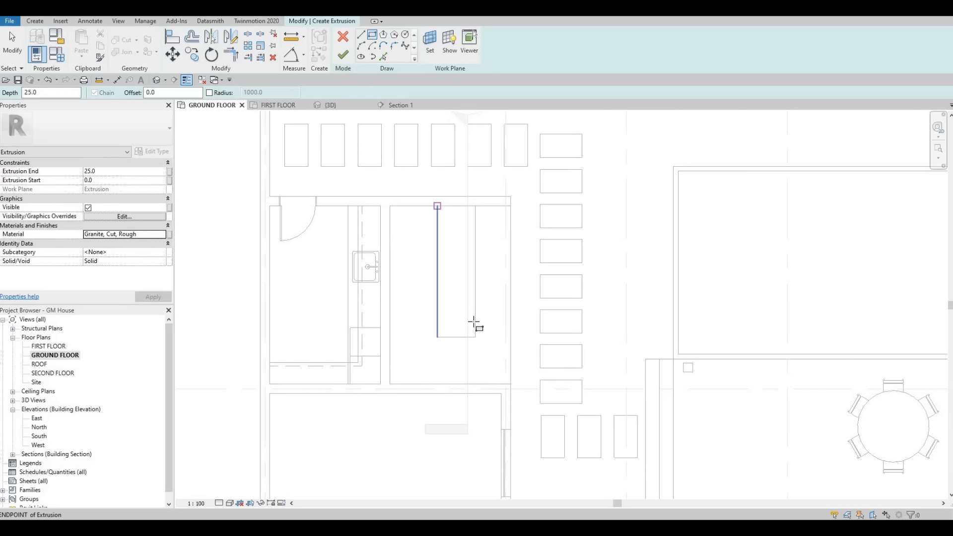
left_click(475, 337)
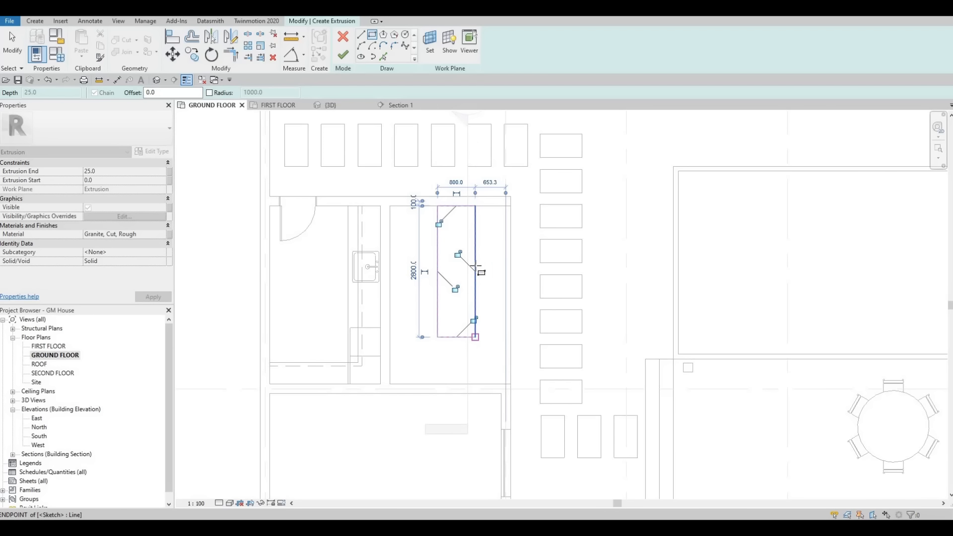
key("Escape")
key("Escape")
Step: Nudge the right edge of the slab profile outward beyond the block until the profile is 1040 mm wide
left_click(475, 255)
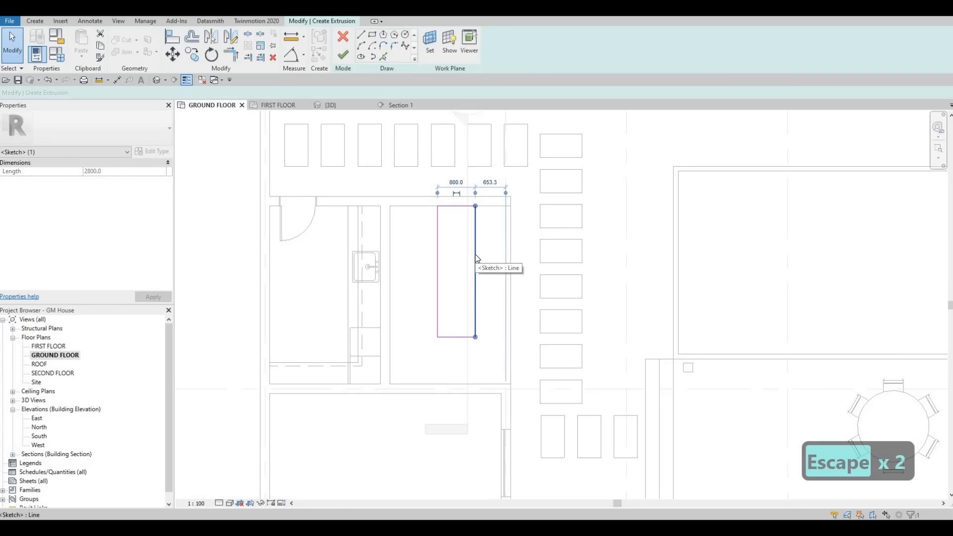
key("Right")
key("Right")
key("Right")
key("Right")
key("Right")
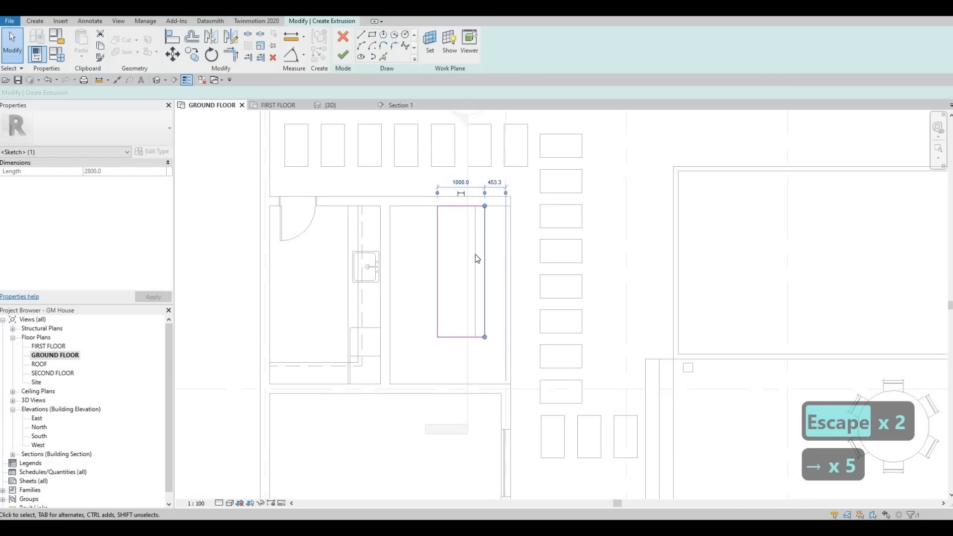
key("Right")
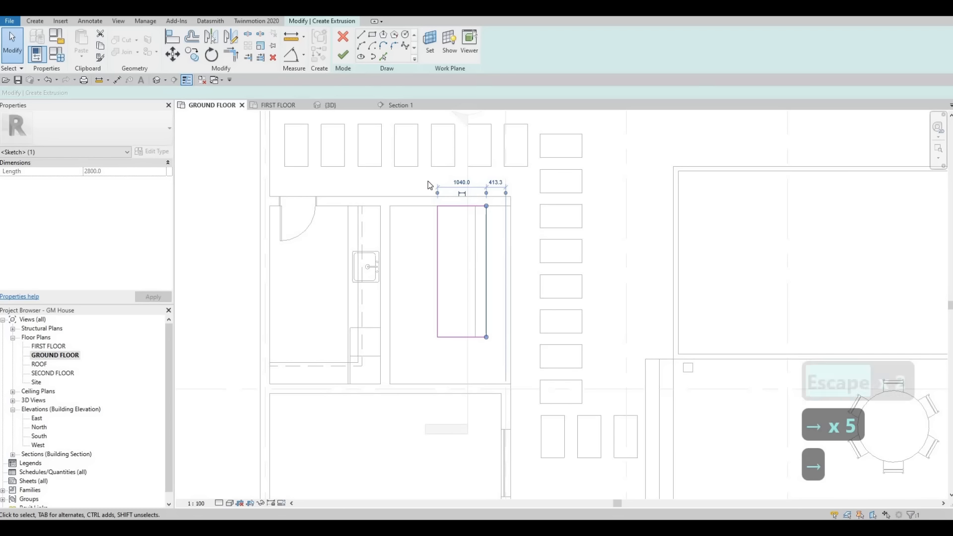
Step: Finish the granite countertop's extrusion sketch and complete the in-place counter model
key("Escape")
left_click(343, 55)
left_click(467, 244)
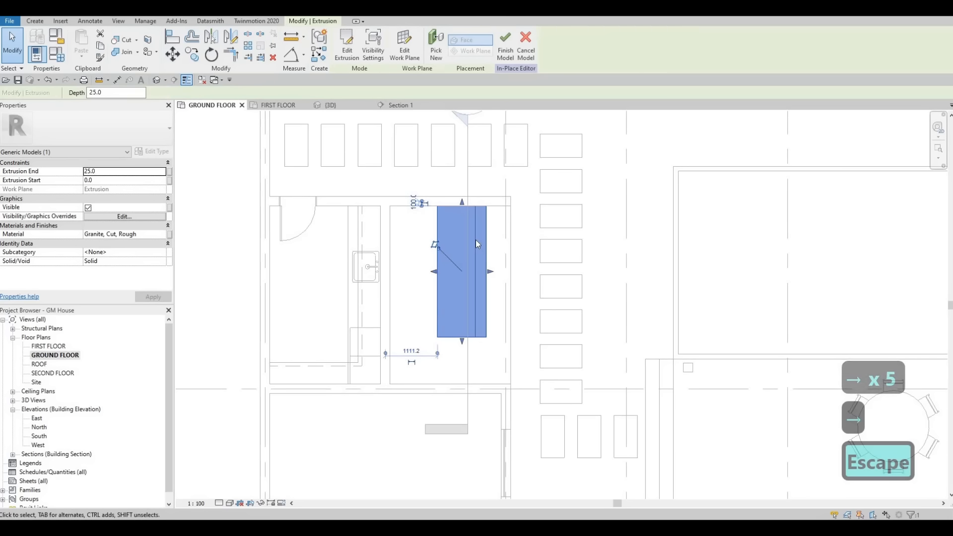
key("Escape")
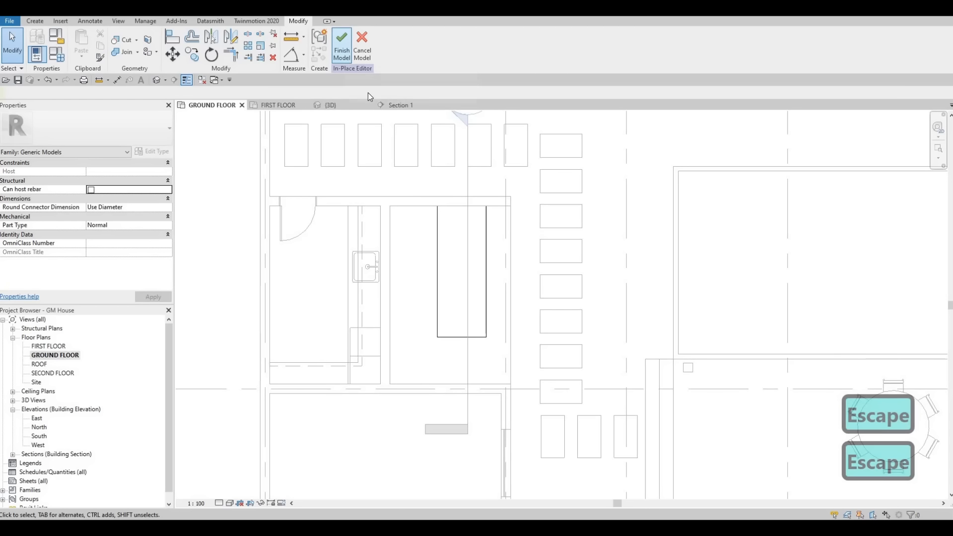
left_click(344, 54)
key("Escape")
Step: Nudge the whole counter slightly toward the wall behind the sink, a net three increments
left_click(444, 228)
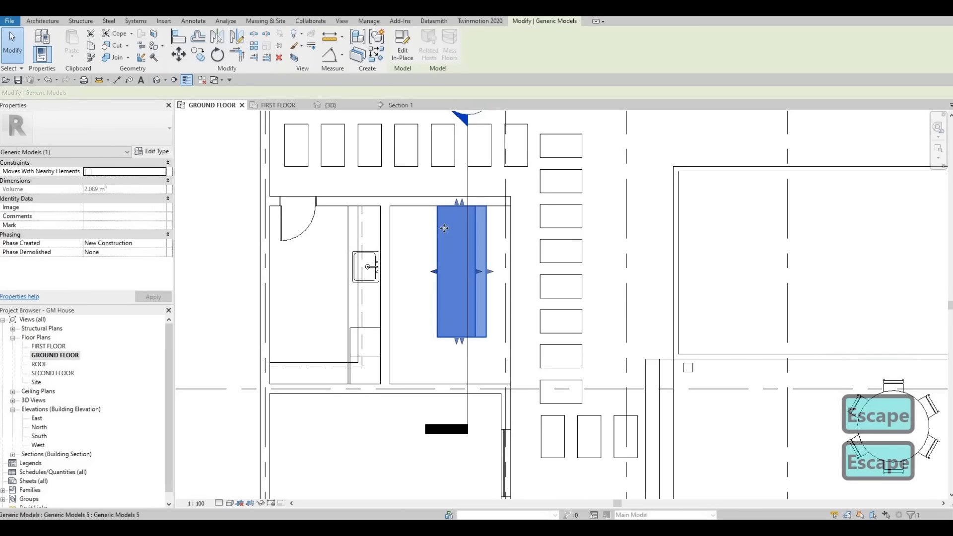
key("Left")
key("Left")
key("Left")
key("Left")
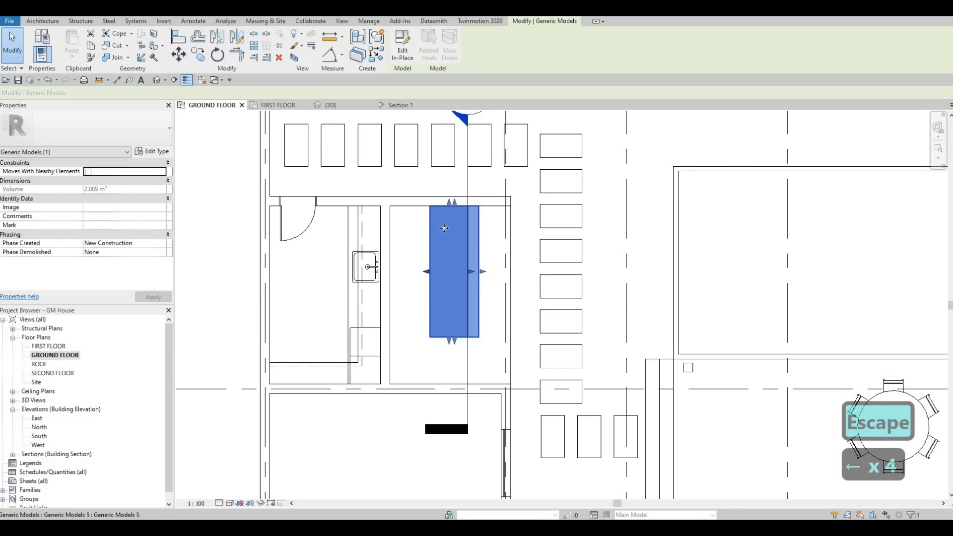
key("Right")
key("Escape")
key("Escape")
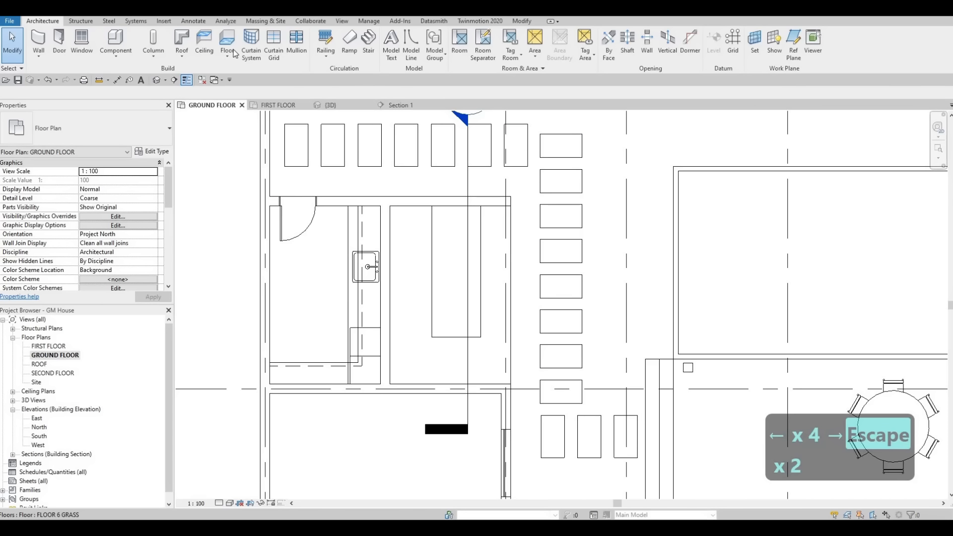
Step: Start loading a family and browse the Canada metric library to the Furniture > Seating folder
left_click(164, 21)
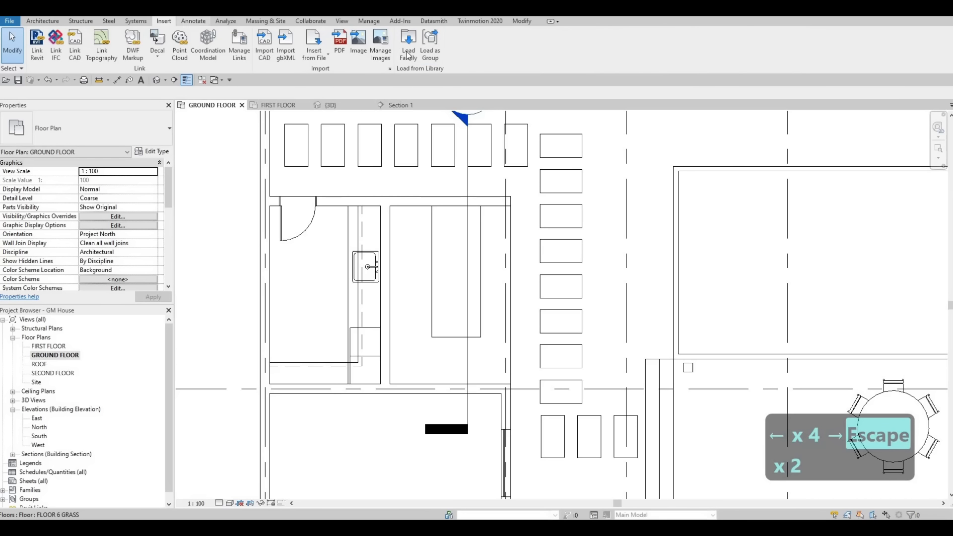
left_click(408, 53)
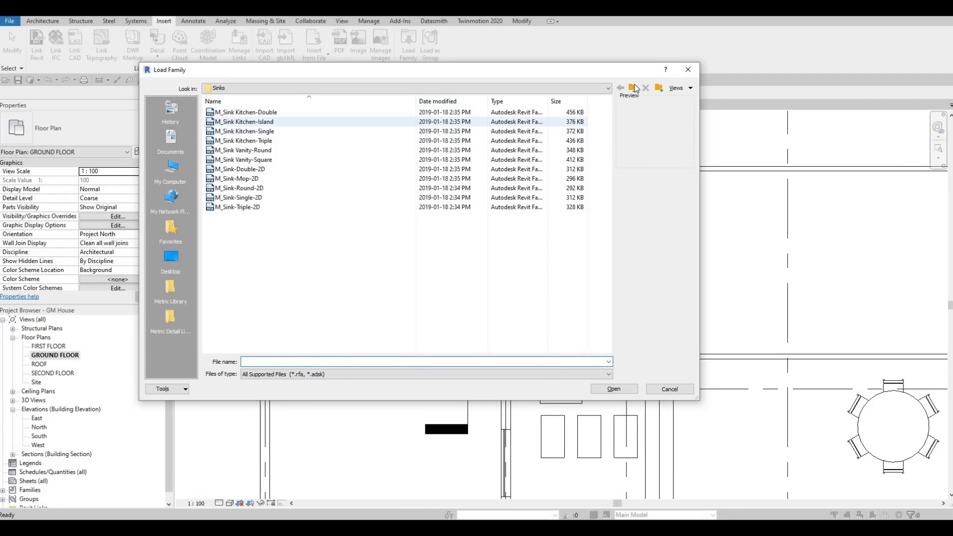
left_click(633, 88)
left_click(633, 88)
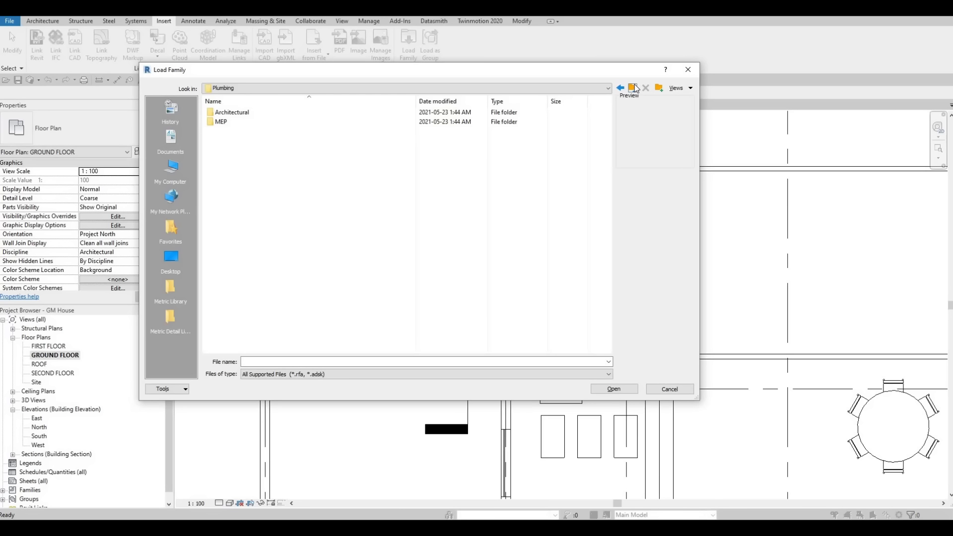
left_click(634, 88)
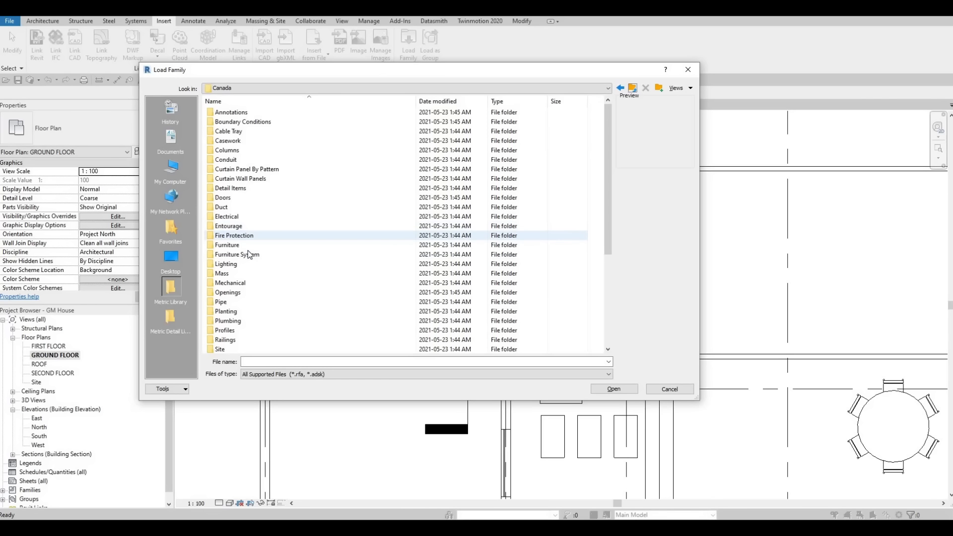
double_click(241, 245)
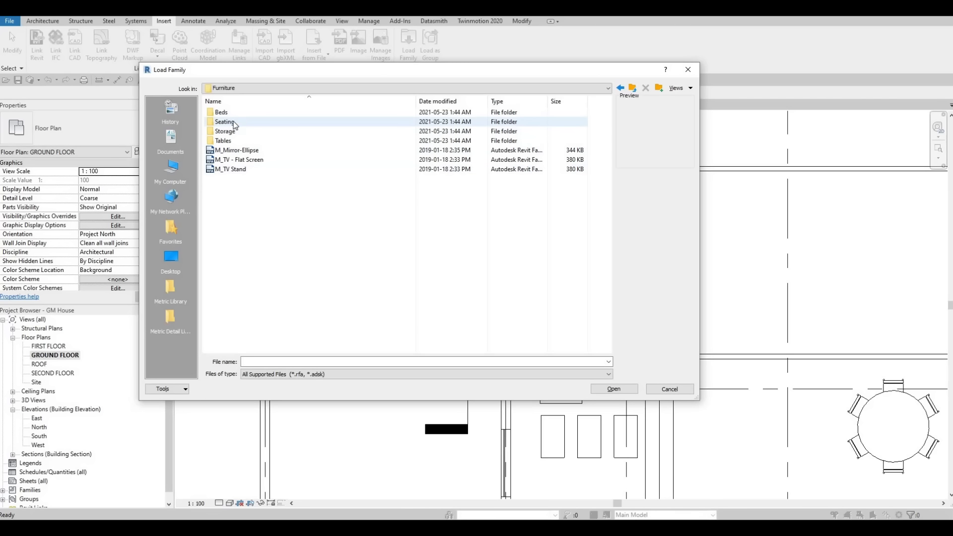
double_click(234, 122)
Step: Preview the seating families and load M_Chair-Stacking into the project
left_click(239, 115)
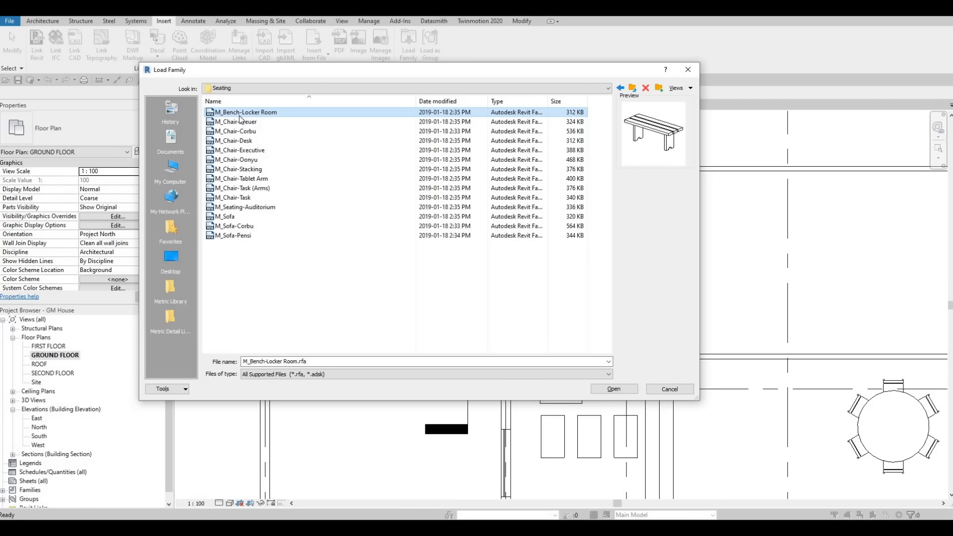
key("Down")
key("Down")
key("Down")
key("Down")
key("Down")
key("Down")
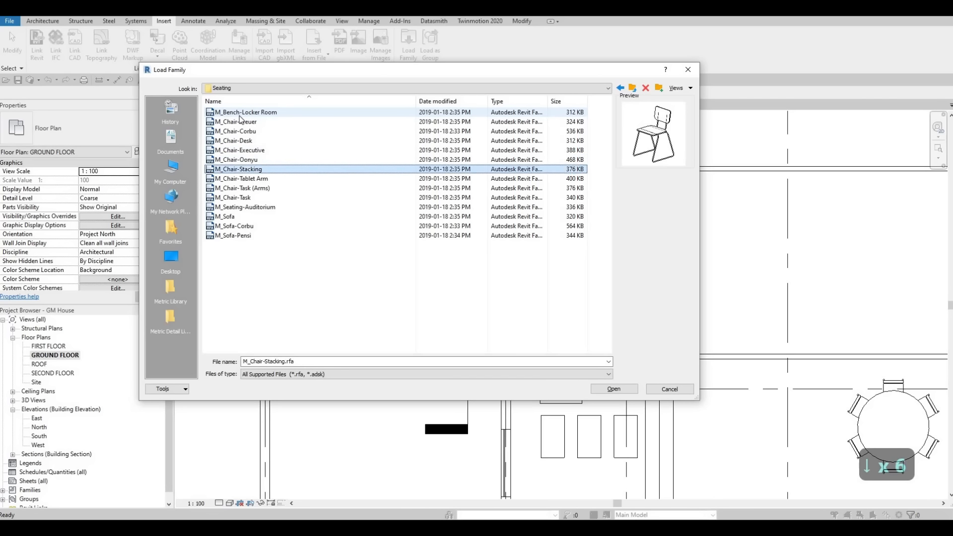
key("Down")
key("Down")
key("Up")
key("Up")
left_click(615, 390)
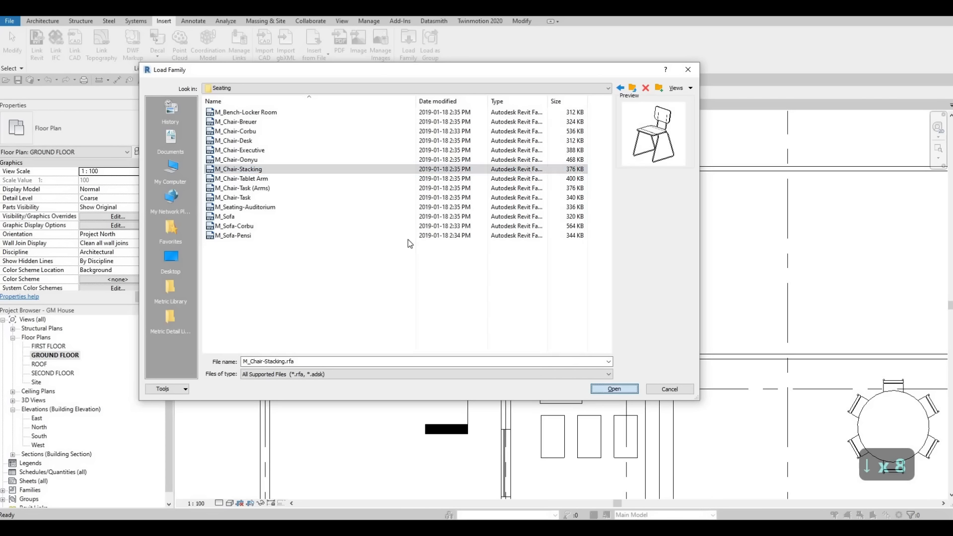
Step: Place four M_Chair-Stacking chairs in a row along the counter's outer side, rotated to face it
key("c")
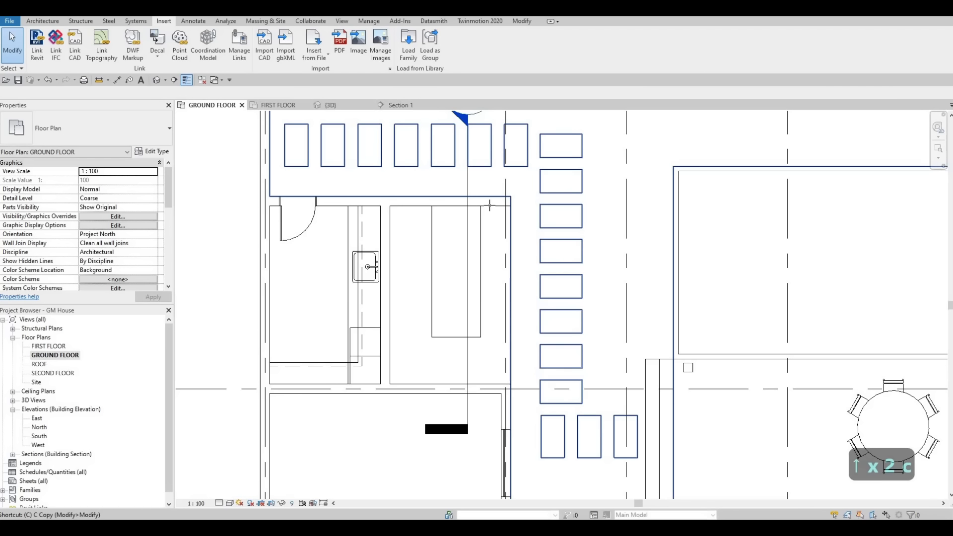
key("m")
scroll(506, 231, "up", 2)
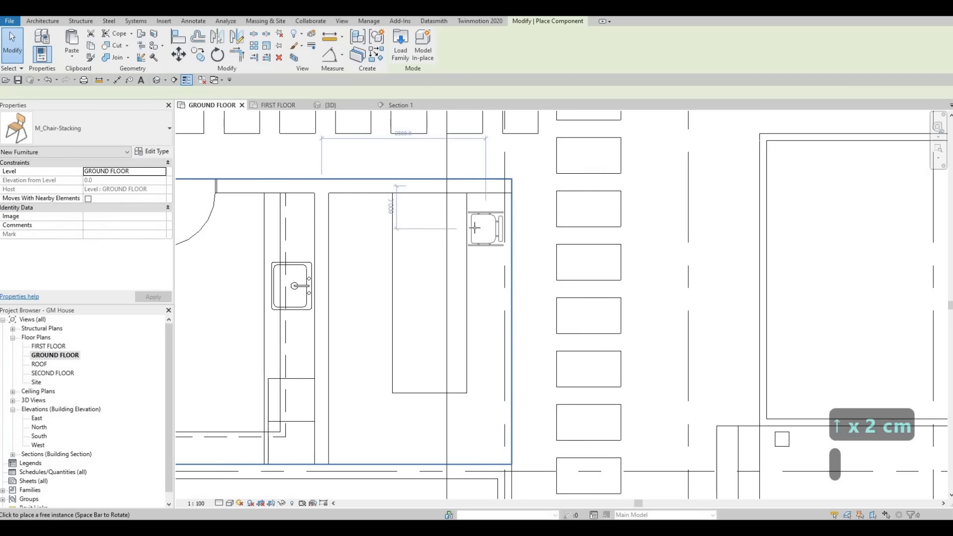
left_click(472, 228)
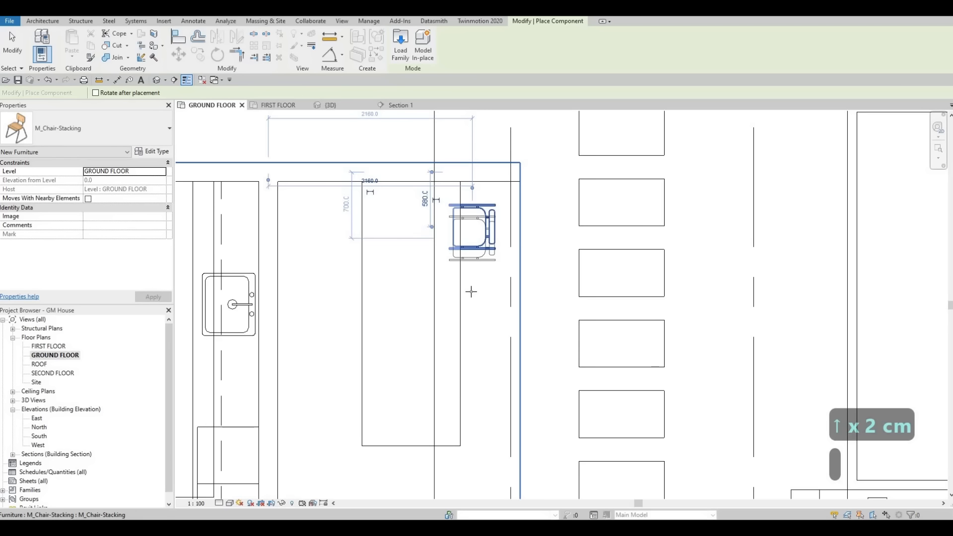
left_click(471, 292)
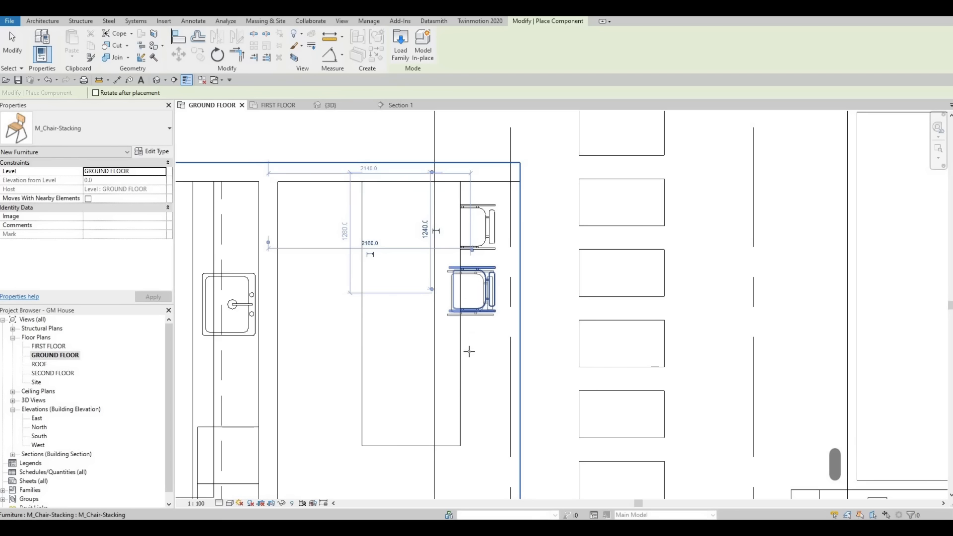
left_click(469, 351)
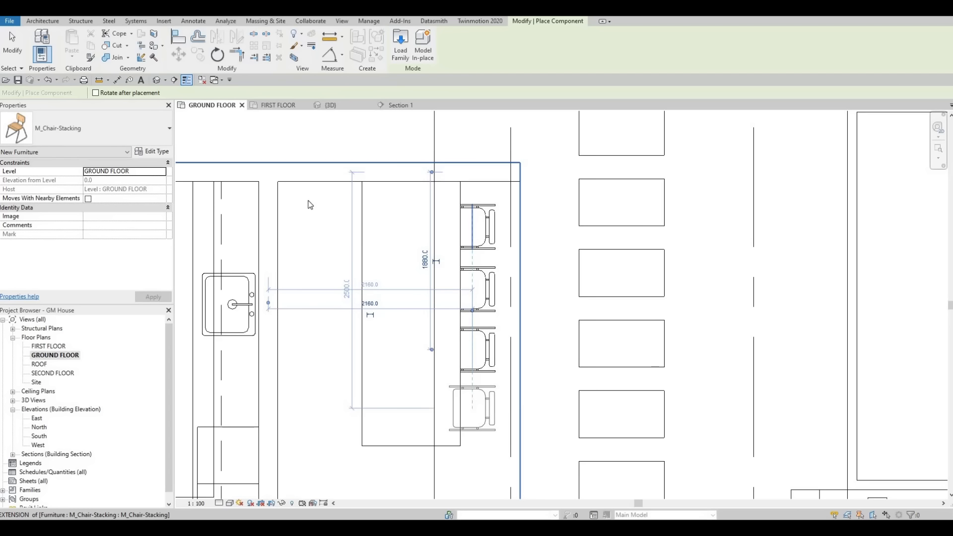
key("Escape")
key("Escape")
key("Escape")
Step: Examine the counter and chairs in the 3D view, and the existing sink's properties in the ground floor plan
left_click(332, 106)
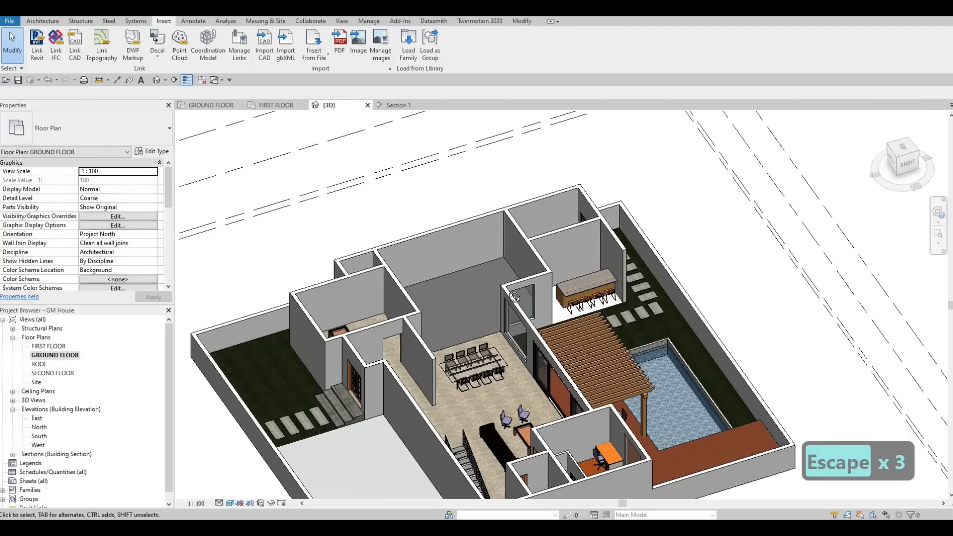
middle_click_drag(515, 297, 464, 284, "shift")
scroll(606, 261, "up", 4)
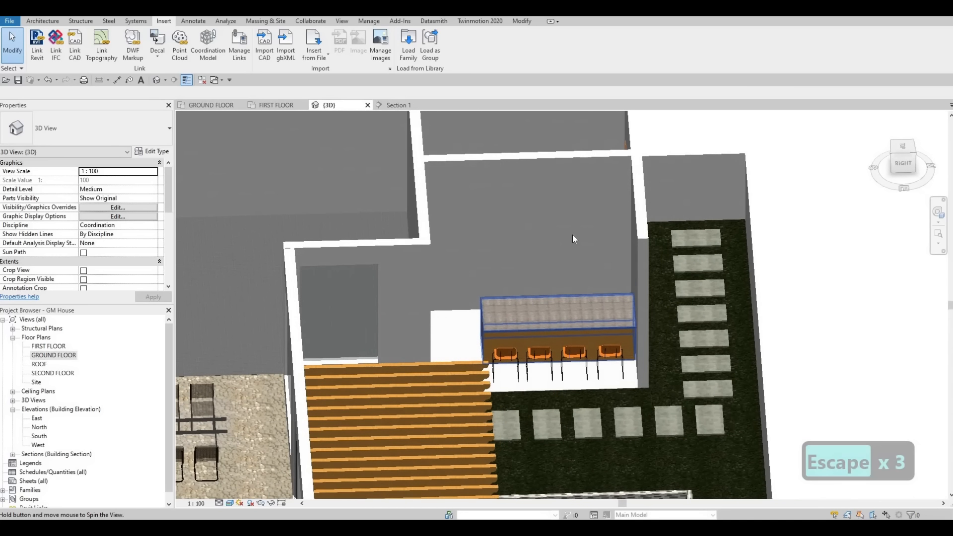
double_click(54, 355)
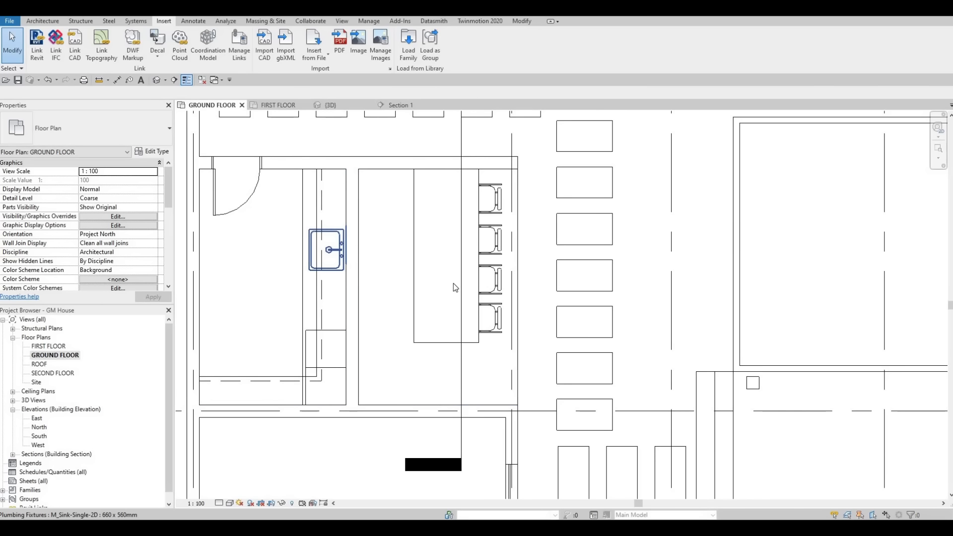
left_click(339, 246)
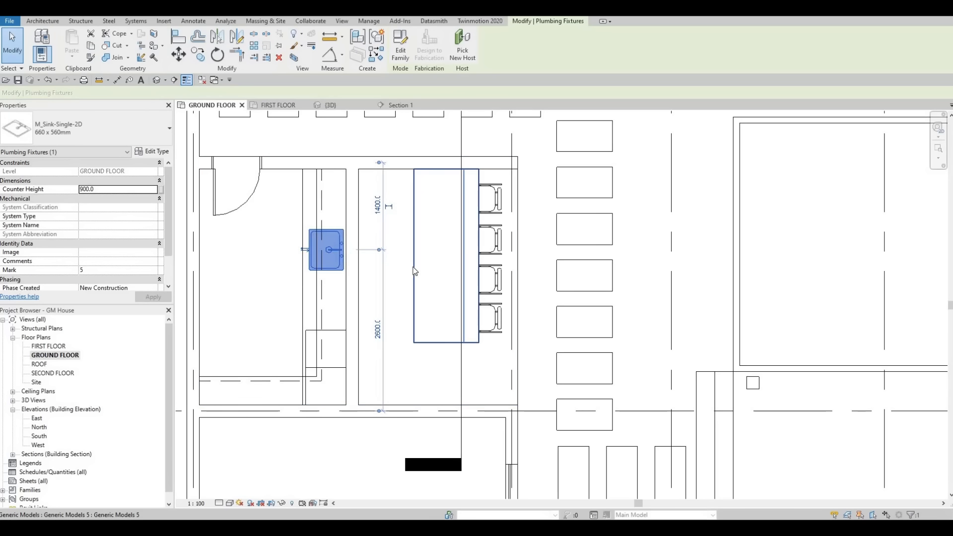
key("Escape")
key("Escape")
scroll(475, 311, "down", 2)
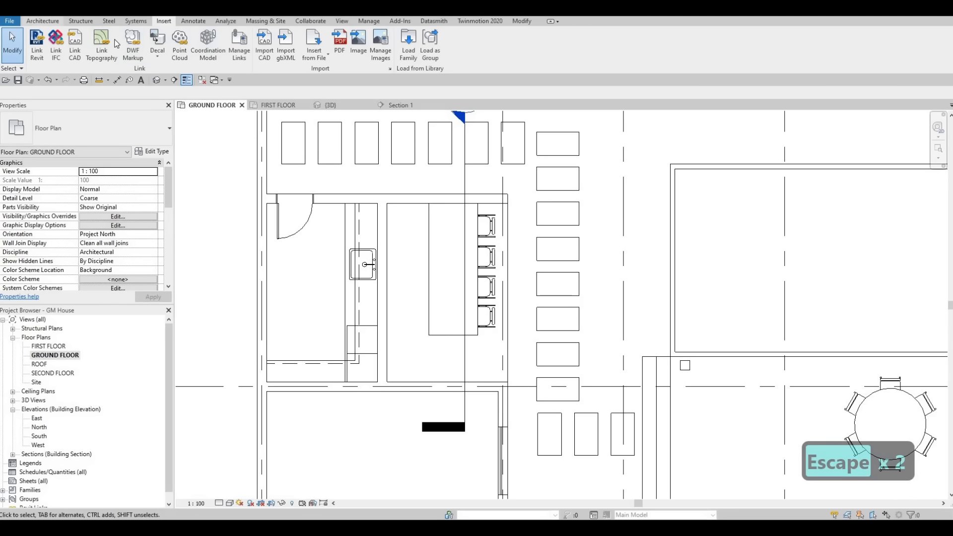
Step: Open the counter model beside the chairs for in-place editing
left_click(43, 21)
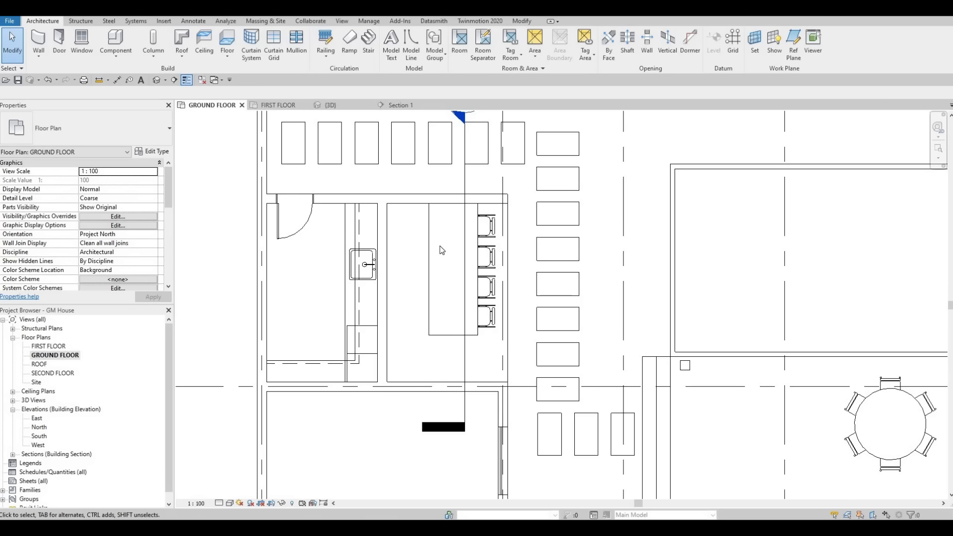
left_click(439, 232)
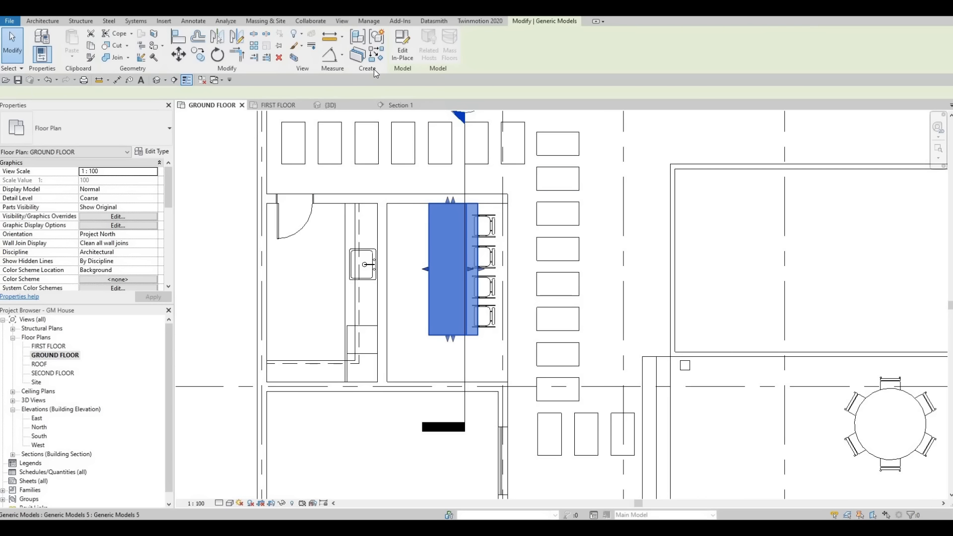
left_click(403, 45)
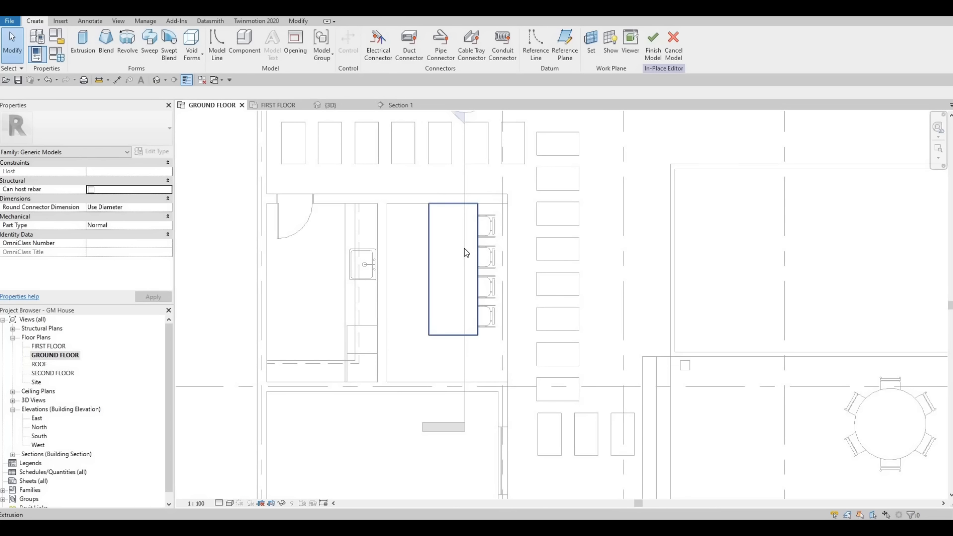
key("Tab")
key("Tab")
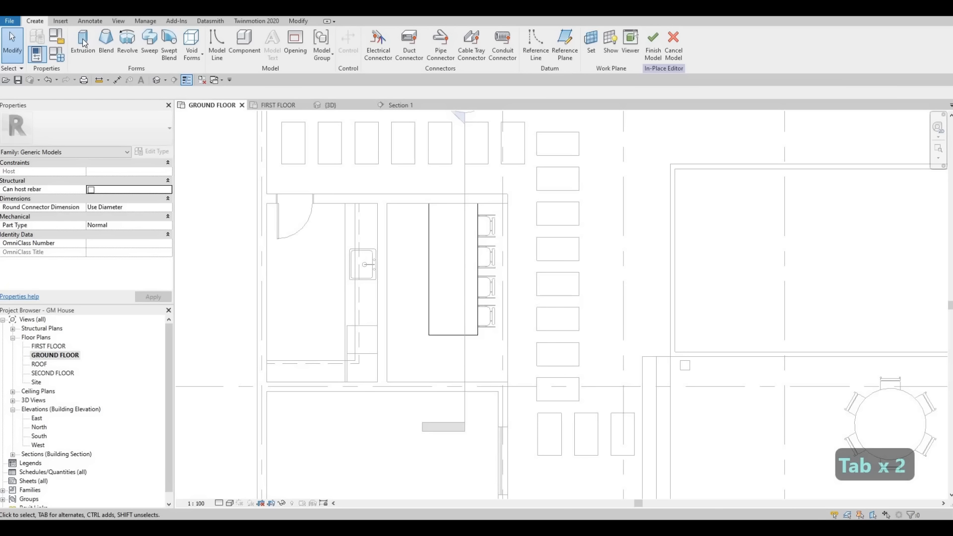
Step: Check the extrusion height and material of the counter's base in the 3D view
left_click(83, 44)
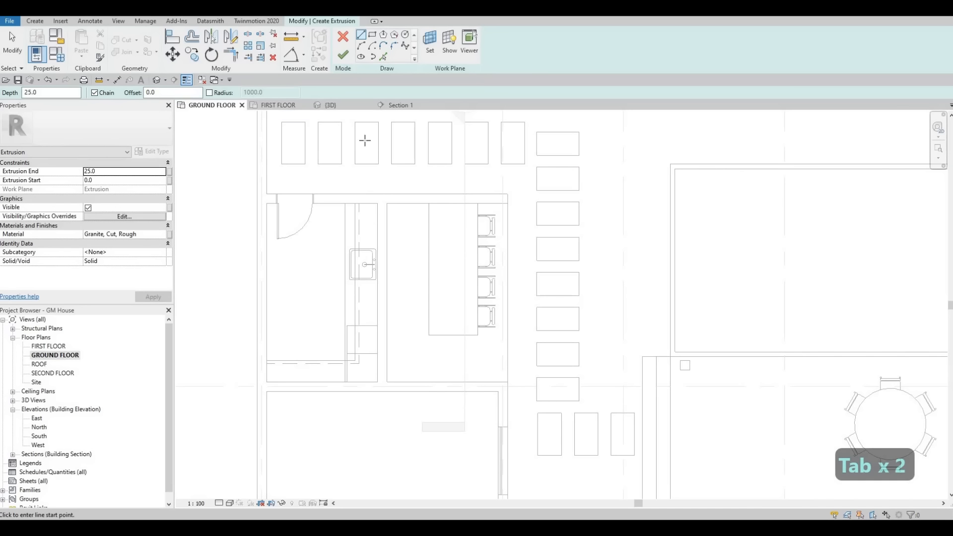
left_click(331, 106)
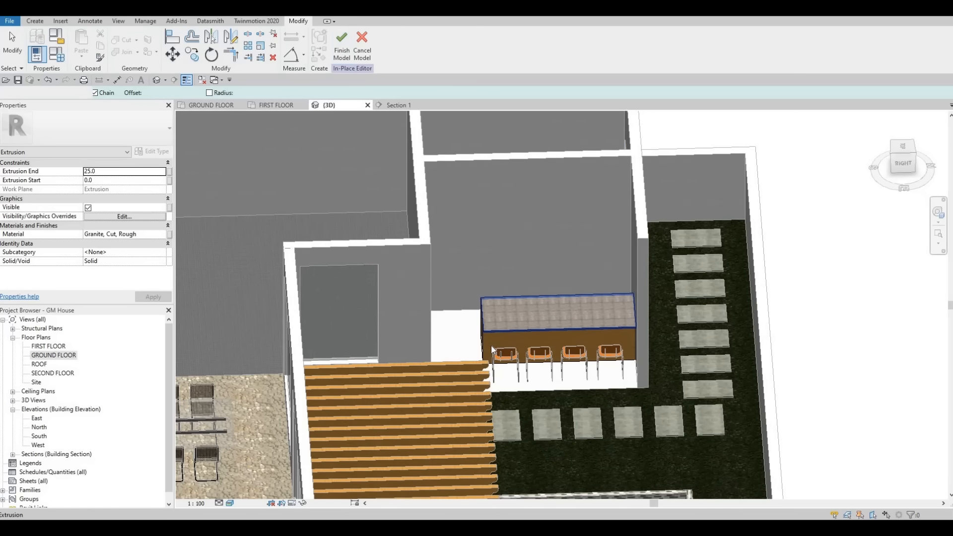
left_click(492, 351)
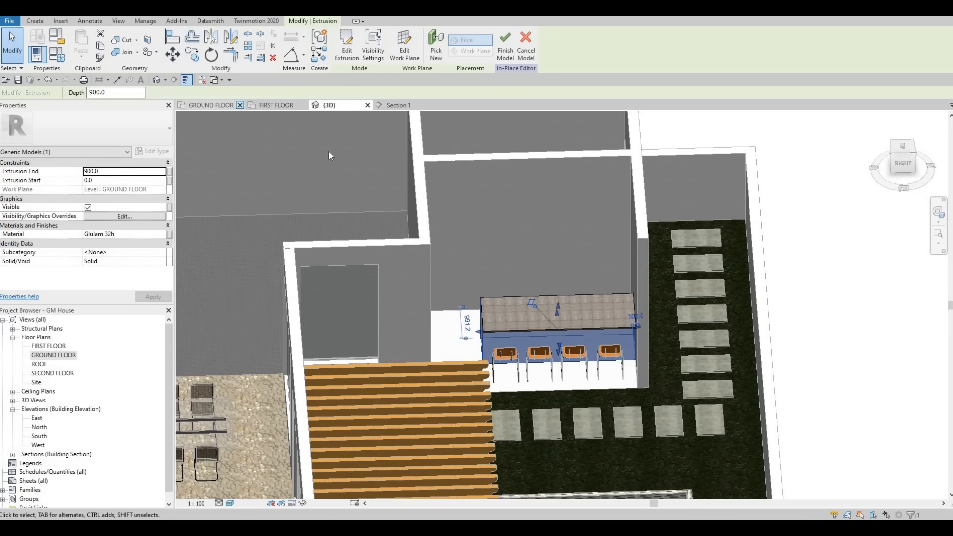
left_click(211, 105)
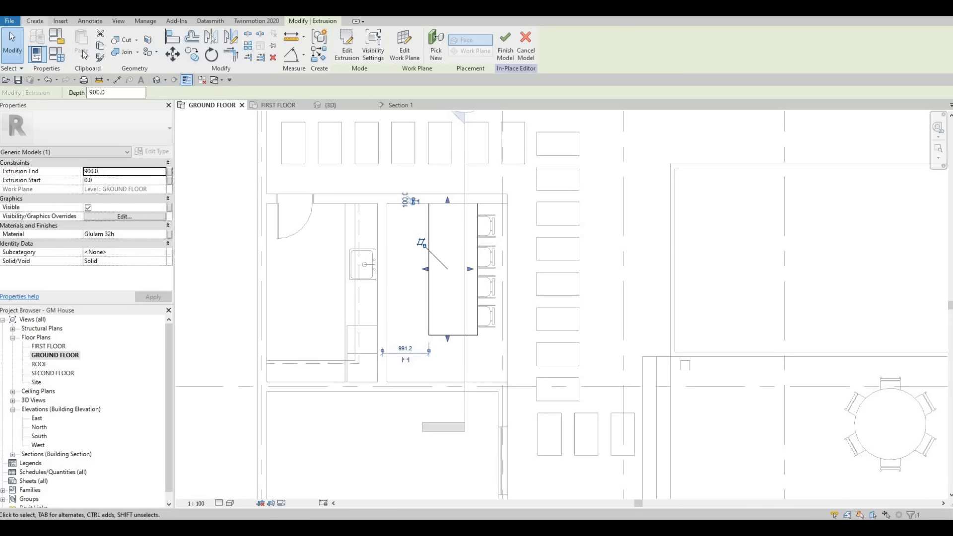
Step: Sketch a rectangular extrusion profile about 500 by 3100 mm from the room's inner corner, along the wall behind the counter
left_click(35, 21)
left_click(83, 46)
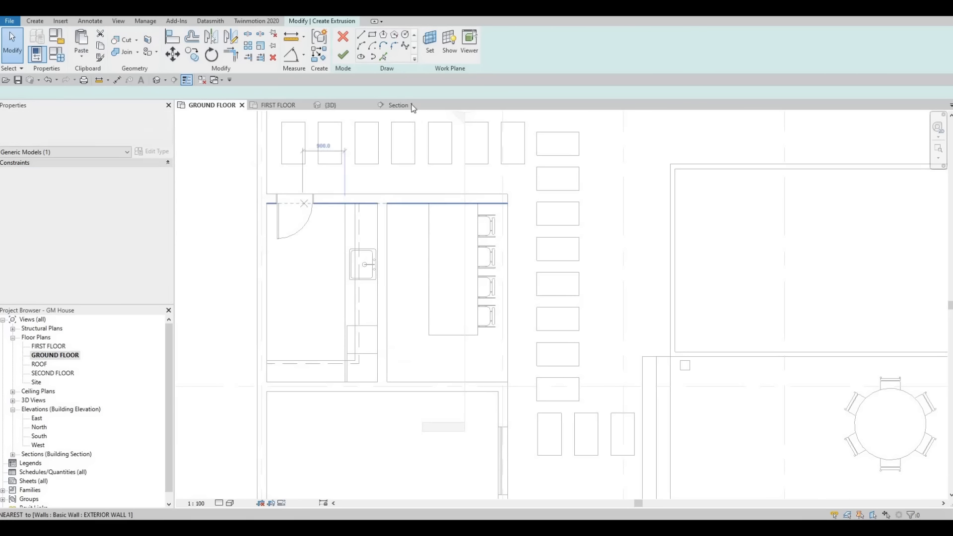
left_click(372, 35)
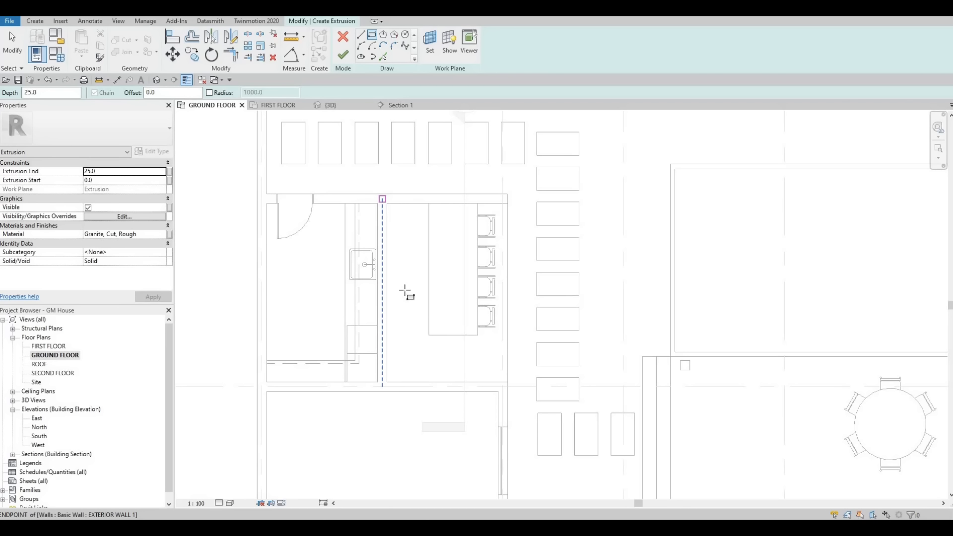
left_click(387, 204)
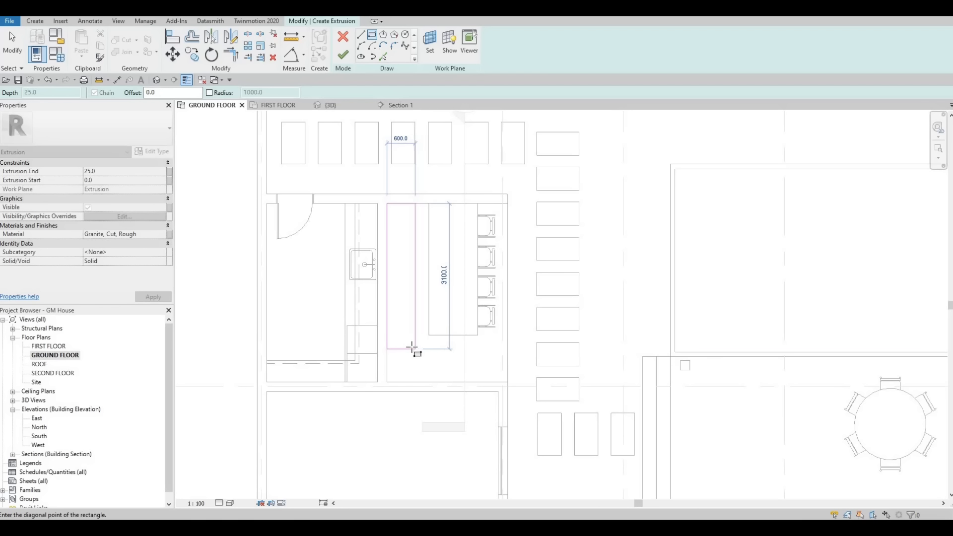
left_click(411, 349)
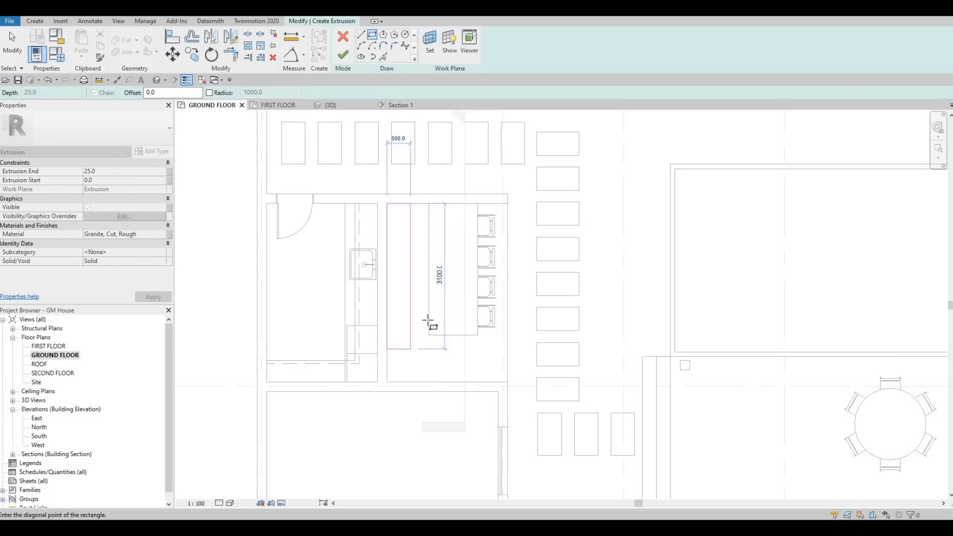
Step: Extend the rectangular profile's short edge to the room's far wall, making the profile about 3800 mm long
key("Escape")
key("Escape")
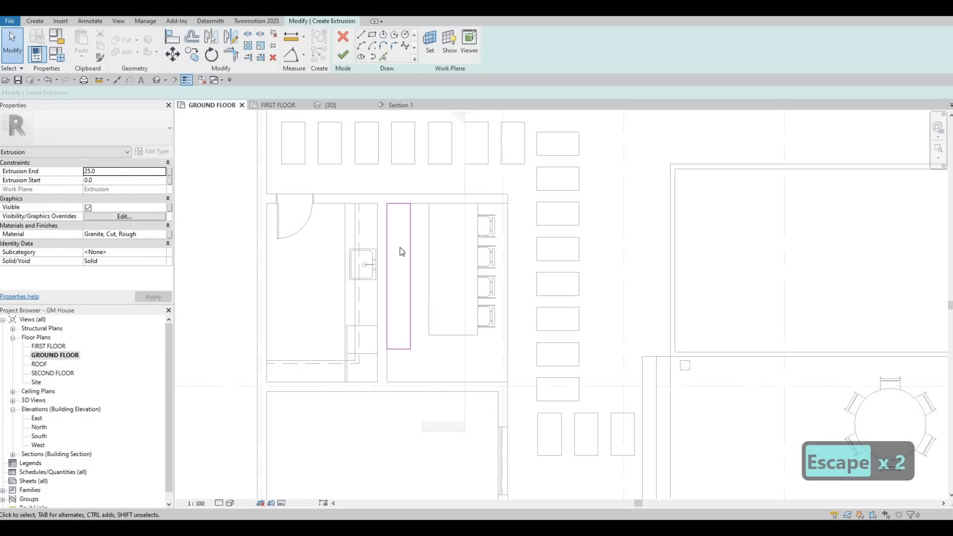
key("Escape")
left_click(397, 349)
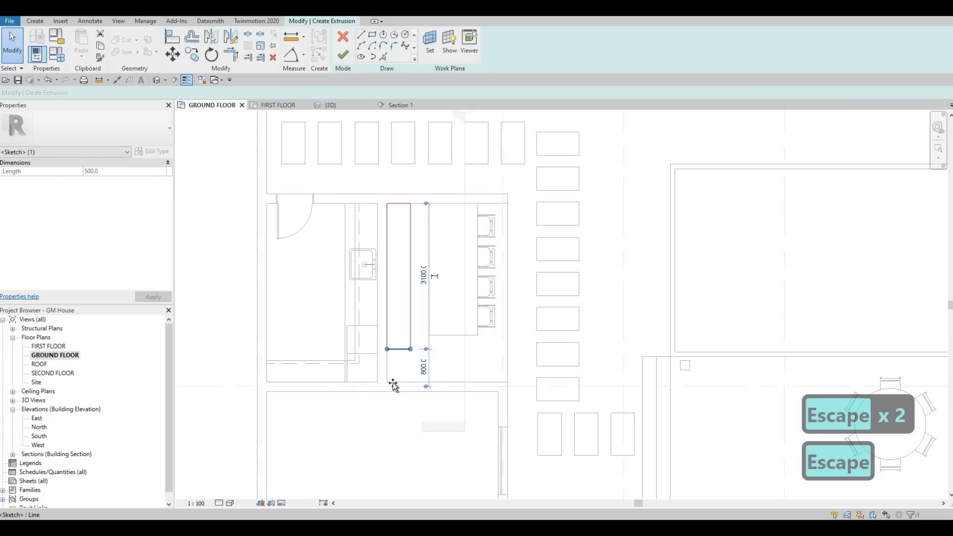
left_click_drag(394, 383, 393, 382)
key("Escape")
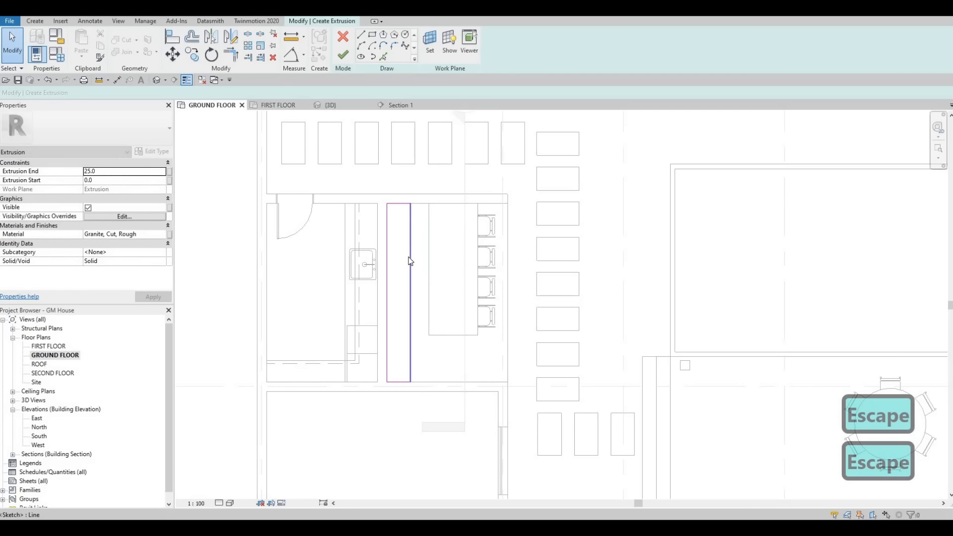
left_click_drag(410, 260, 408, 257)
key("Right")
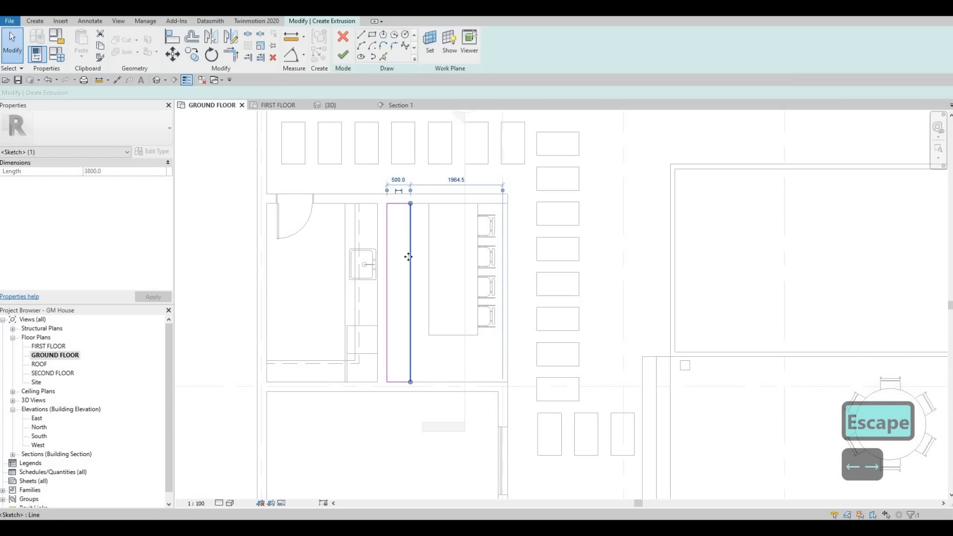
key("Escape")
key("Escape")
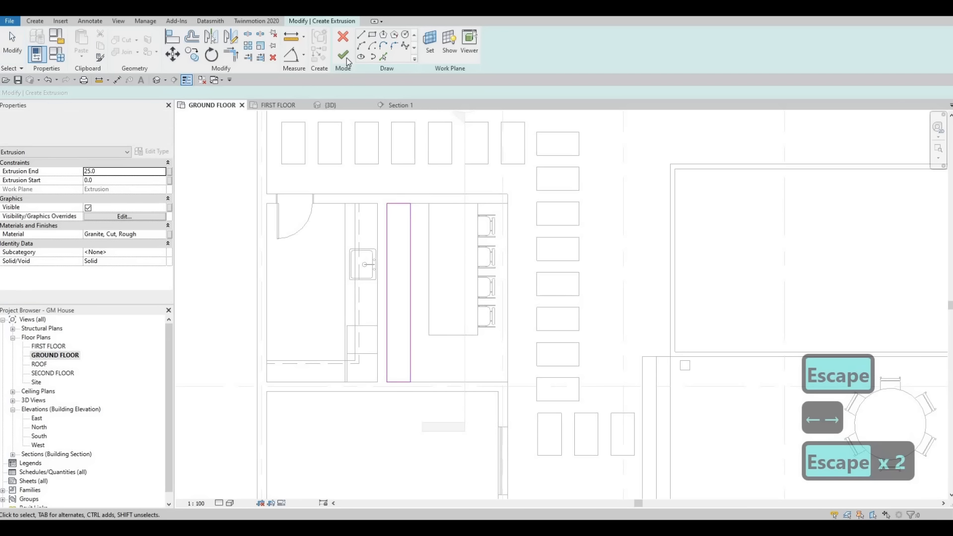
Step: Finish the extrusion sketch and complete the in-place counter model
left_click(343, 55)
scroll(369, 249, "down", 1)
middle_click_drag(369, 248, 463, 195)
left_click(506, 45)
key("Escape")
key("Escape")
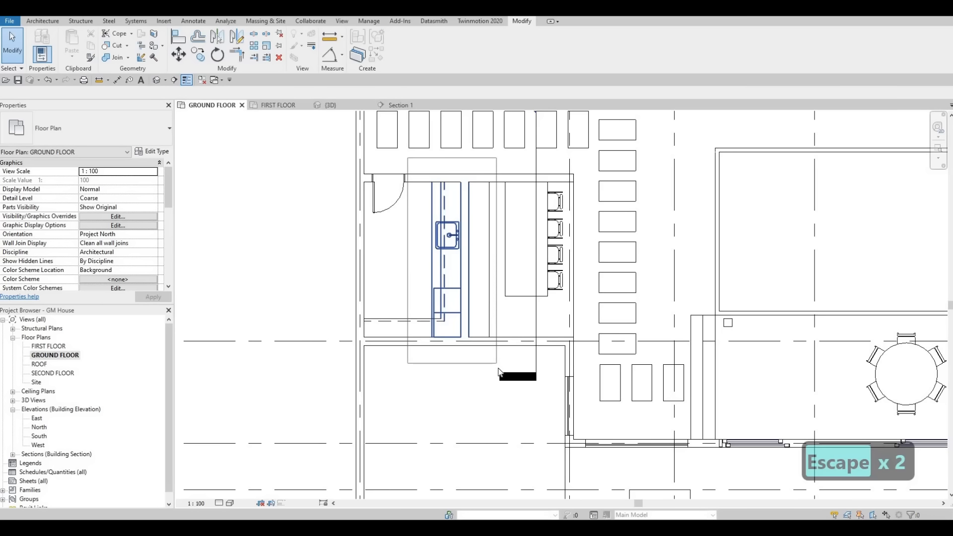
Step: Nudge the partition wall together with the kitchen sink and adjoining fixtures toward the door to enlarge the bar area
left_click_drag(498, 371, 499, 372)
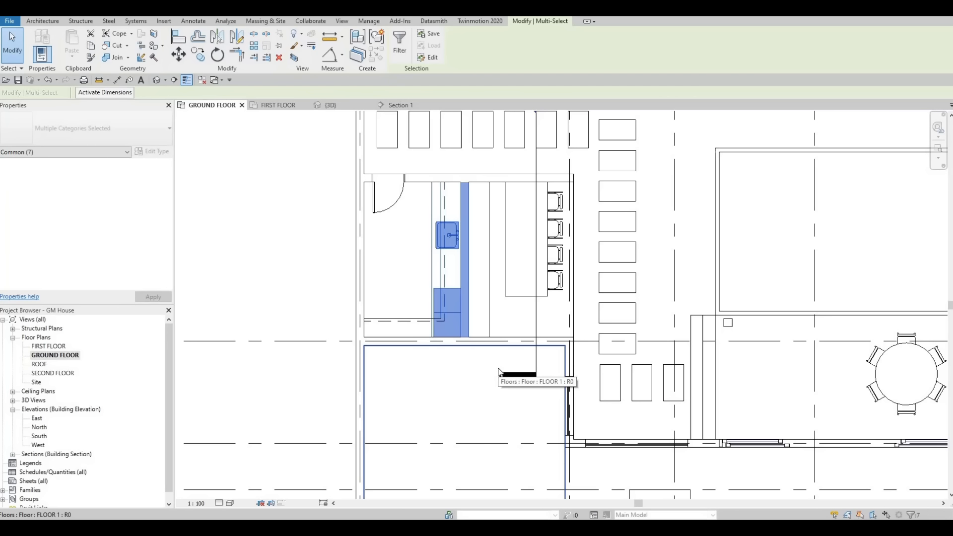
key("Left")
key("Left")
key("Left")
key("Left")
key("Left")
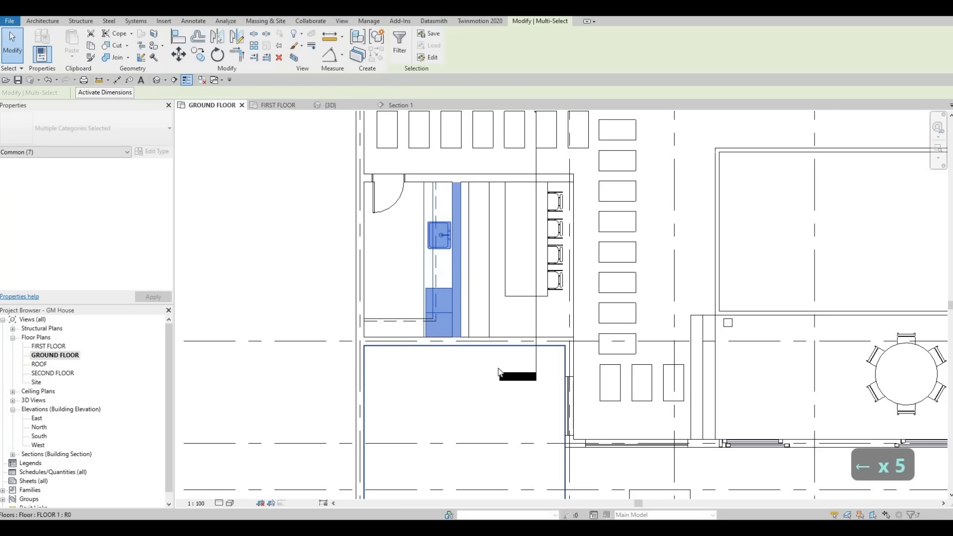
key("Left")
key("Left")
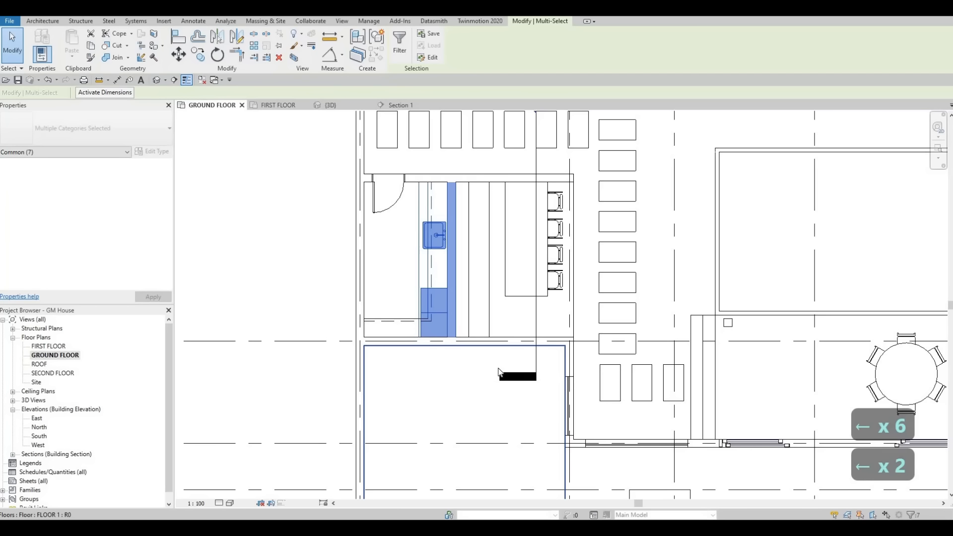
key("Left")
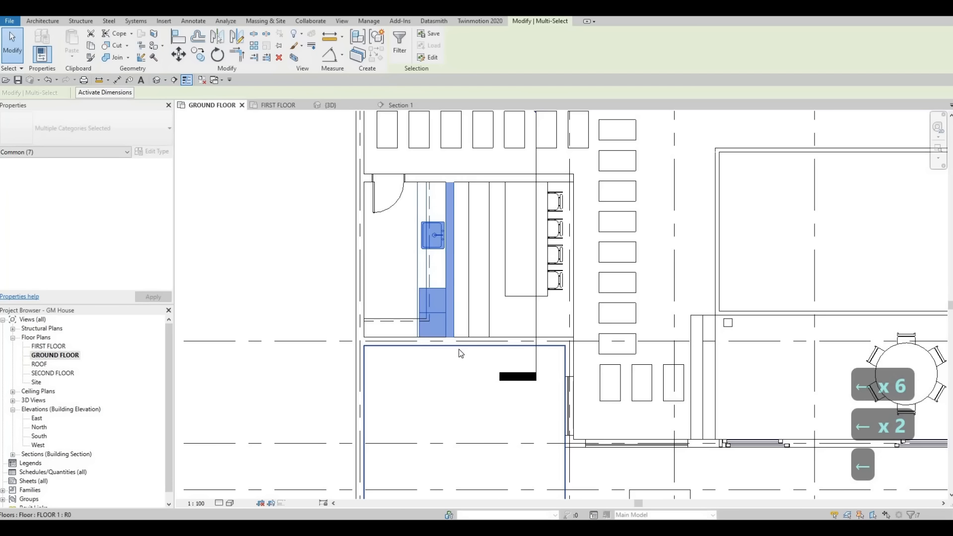
key("Escape")
key("Escape")
Step: Measure the partition wall's distance from the outer wall on the door side
left_click(450, 193)
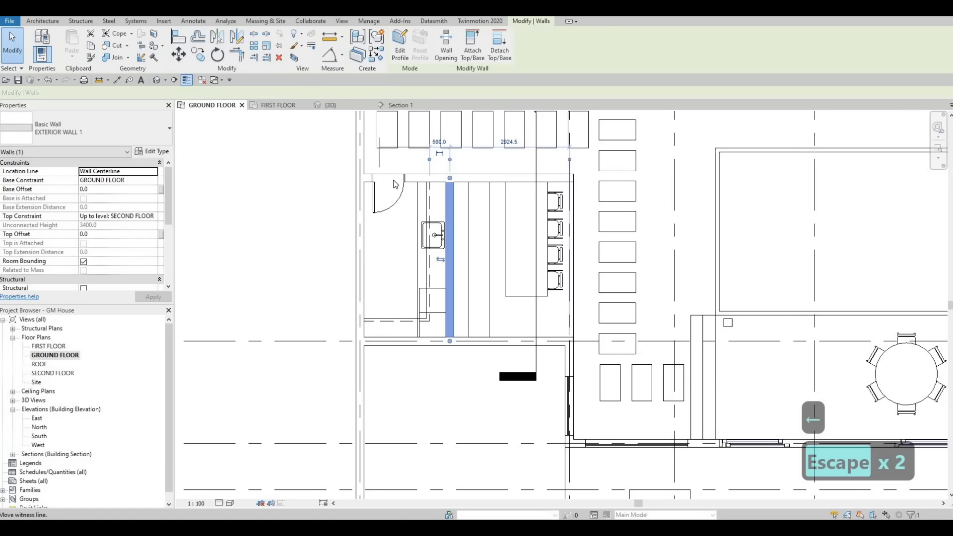
left_click_drag(429, 159, 360, 160)
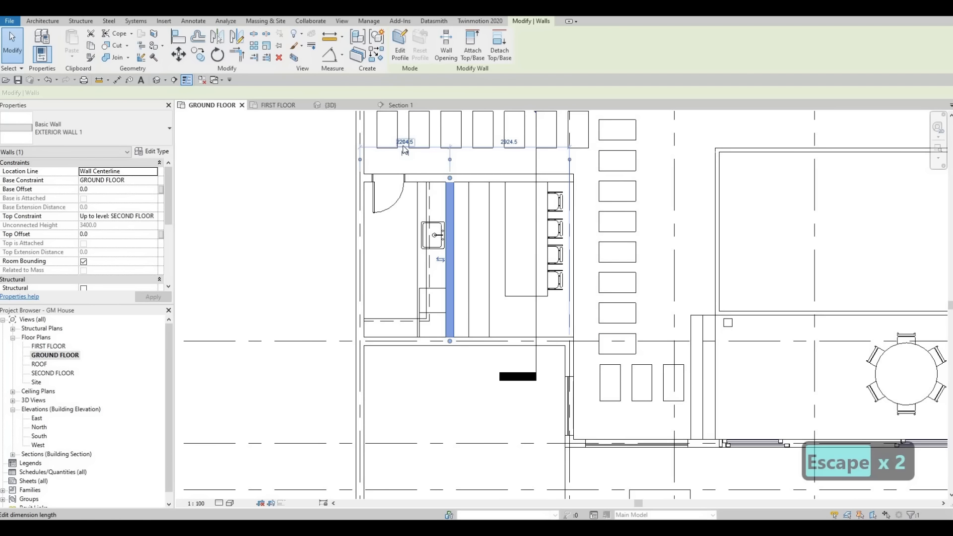
scroll(393, 150, "up", 4)
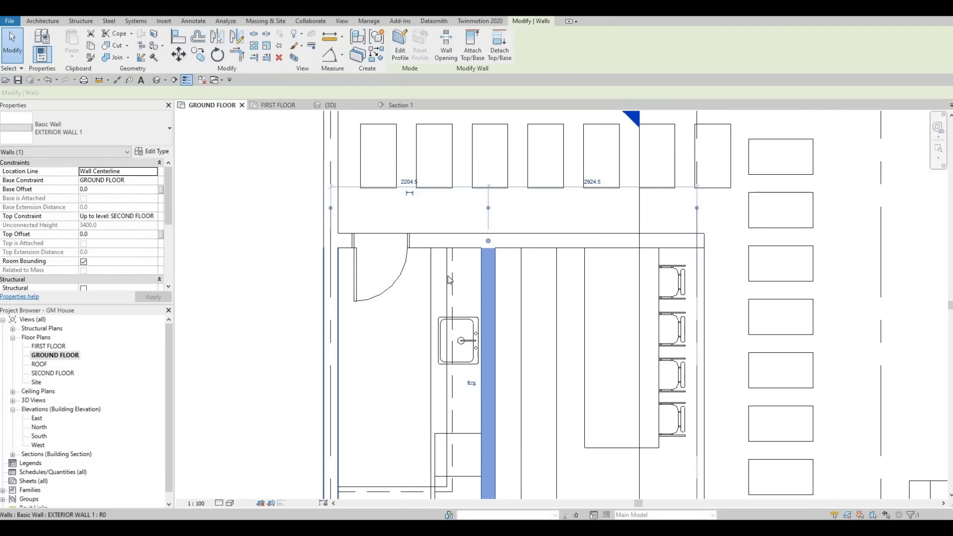
middle_click_drag(517, 305, 511, 253)
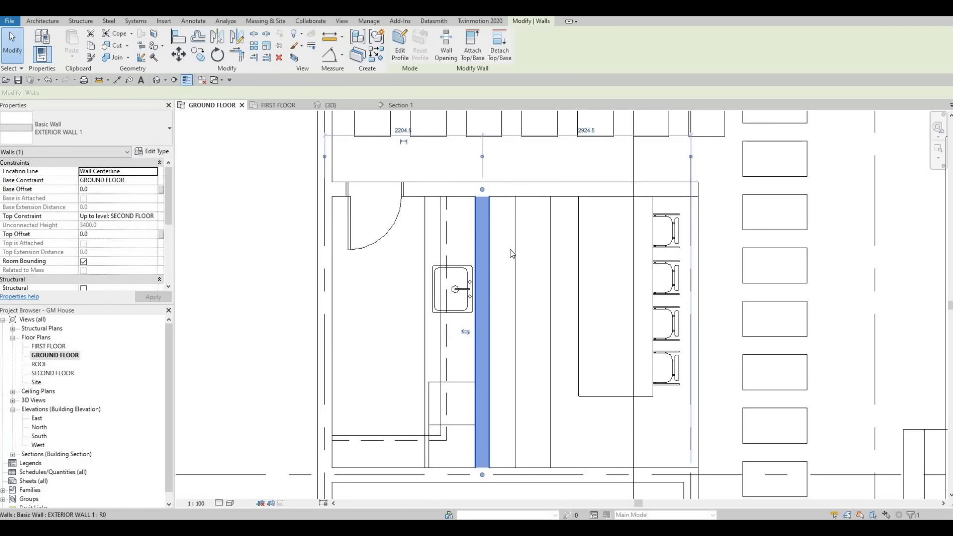
scroll(511, 253, "down", 1)
Step: Stretch the second counter's wall-side edge to the moved partition wall and pull its opposite edge in accordingly
key("Escape")
left_click(511, 312)
left_click_drag(498, 314, 485, 315)
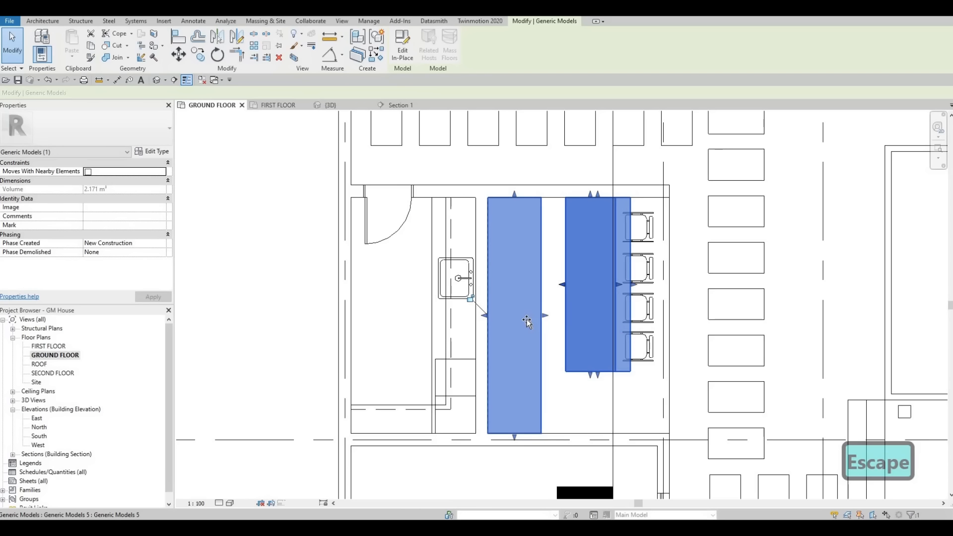
key("ctrl+z")
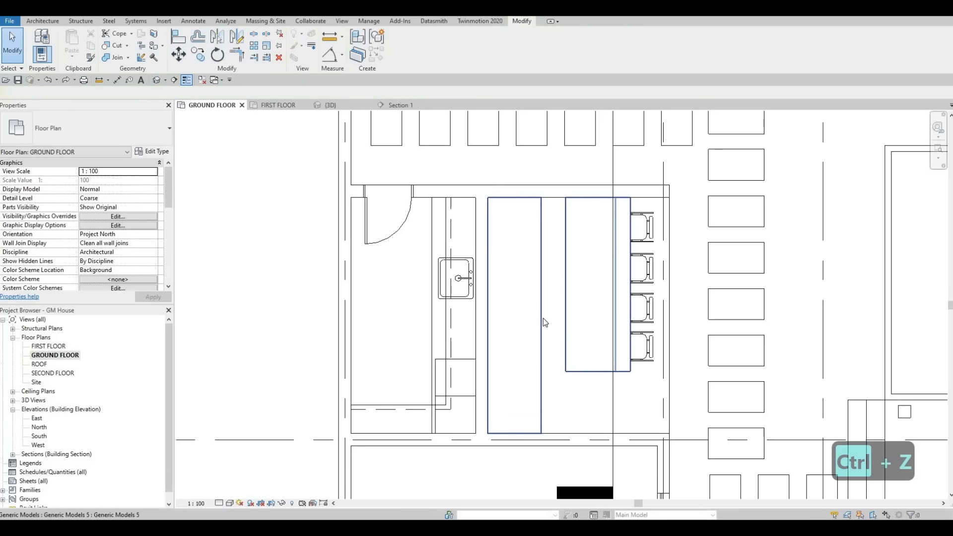
left_click(518, 315)
left_click_drag(518, 314, 522, 314)
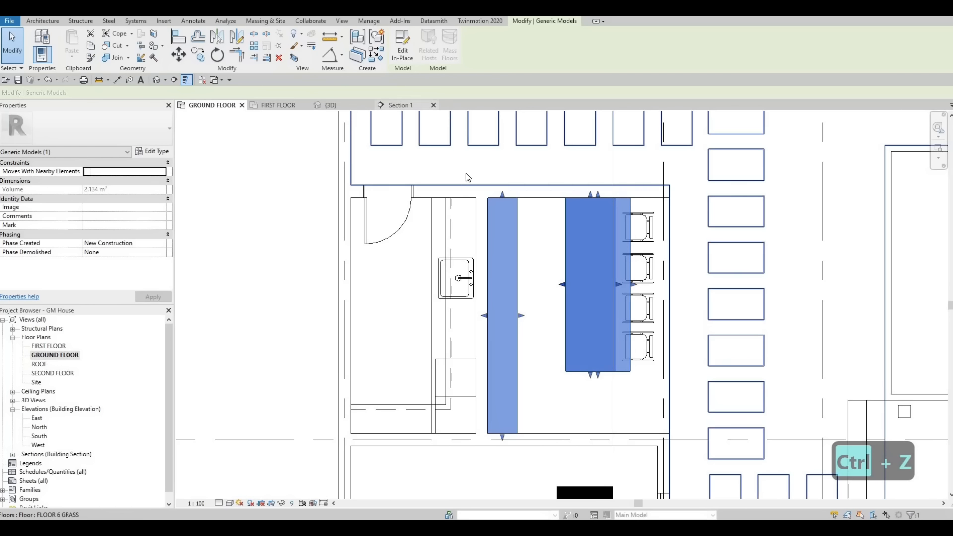
Step: Edit the counter model in place, setting the wall-side extrusion's end to 900 mm and widening it slightly toward the bar
left_click(403, 53)
left_click(520, 247)
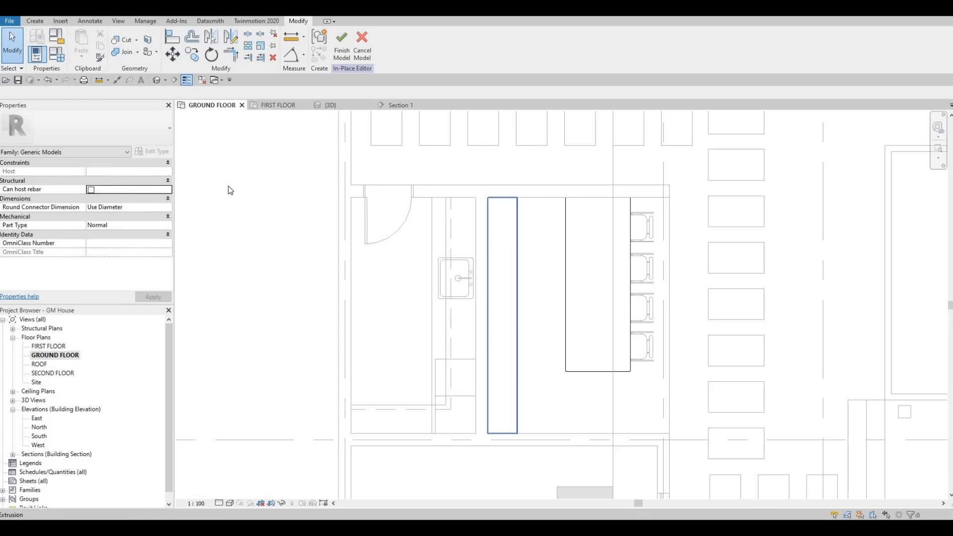
left_click(146, 173)
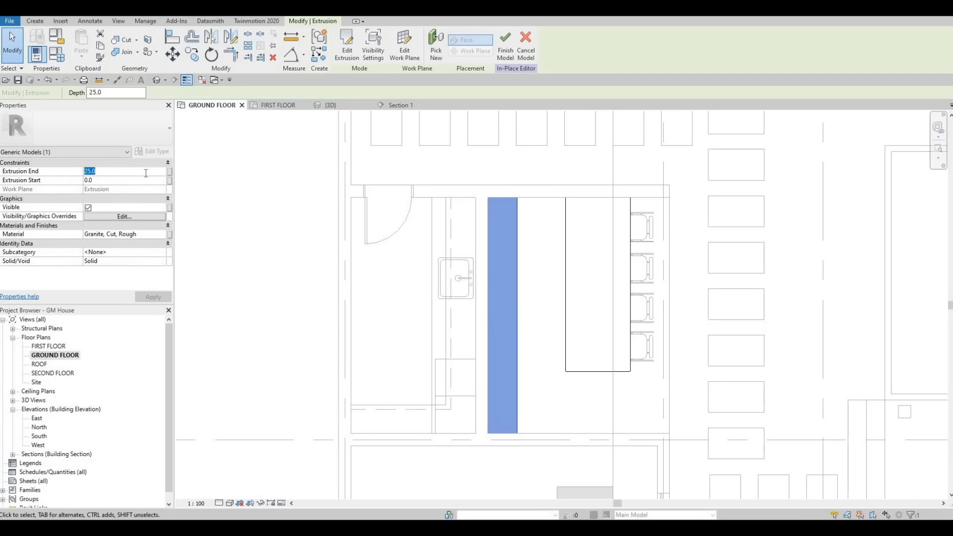
type("900")
key("Return")
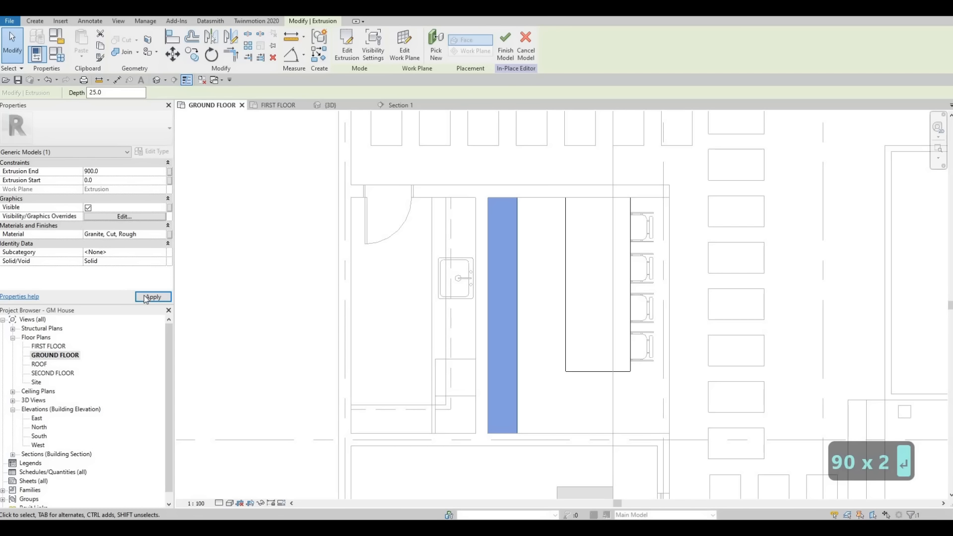
left_click(148, 297)
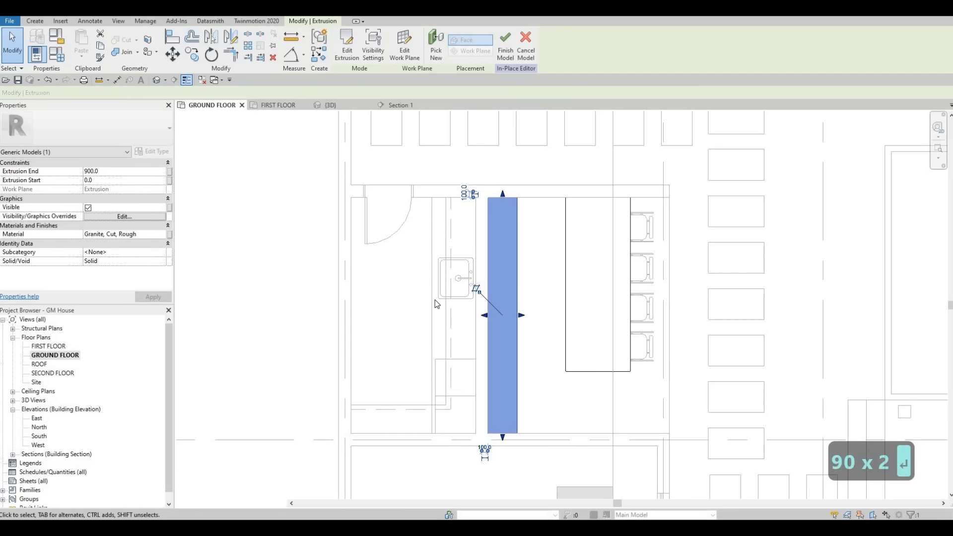
left_click_drag(524, 316, 524, 317)
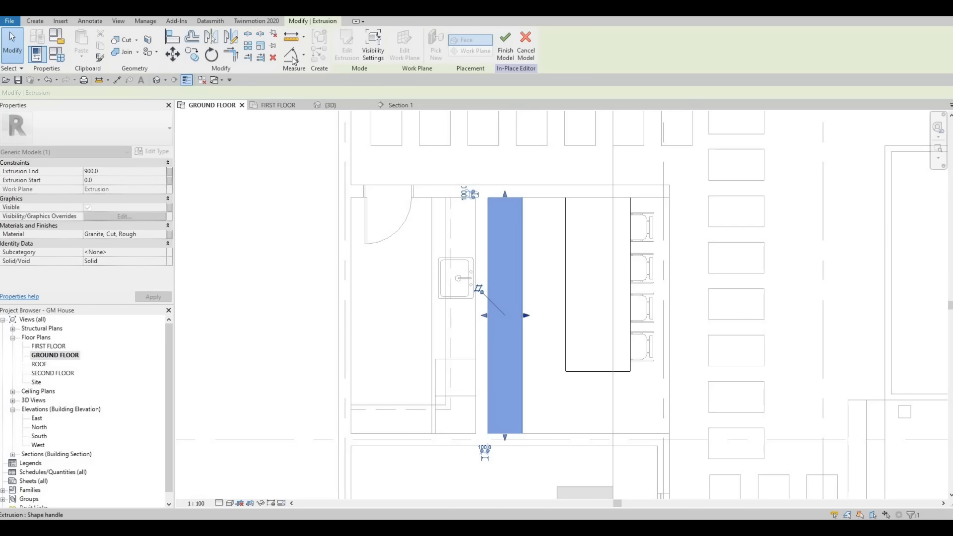
Step: Copy the material Glulam 32h from the bar counter's base to the wall-side extrusion in the 3D view
left_click(278, 103)
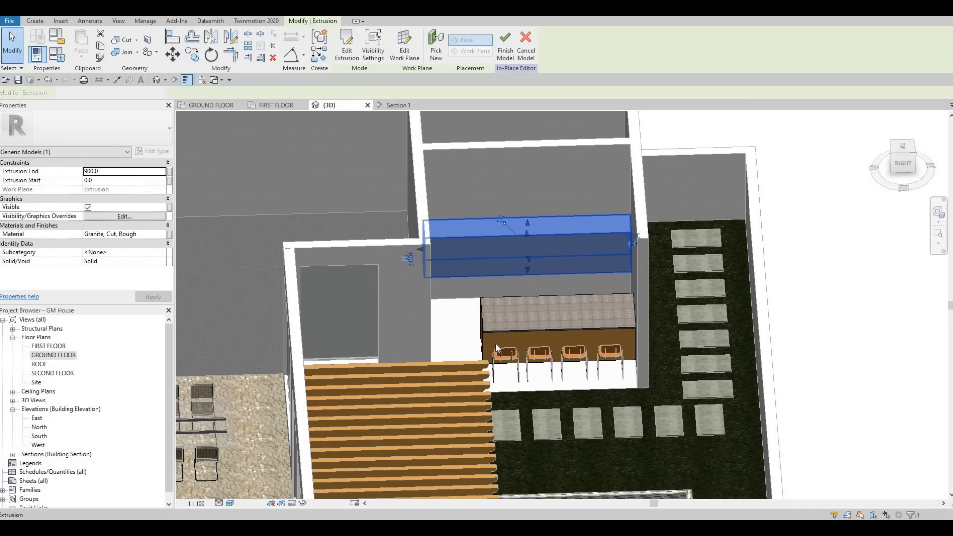
key("Escape")
left_click(479, 346)
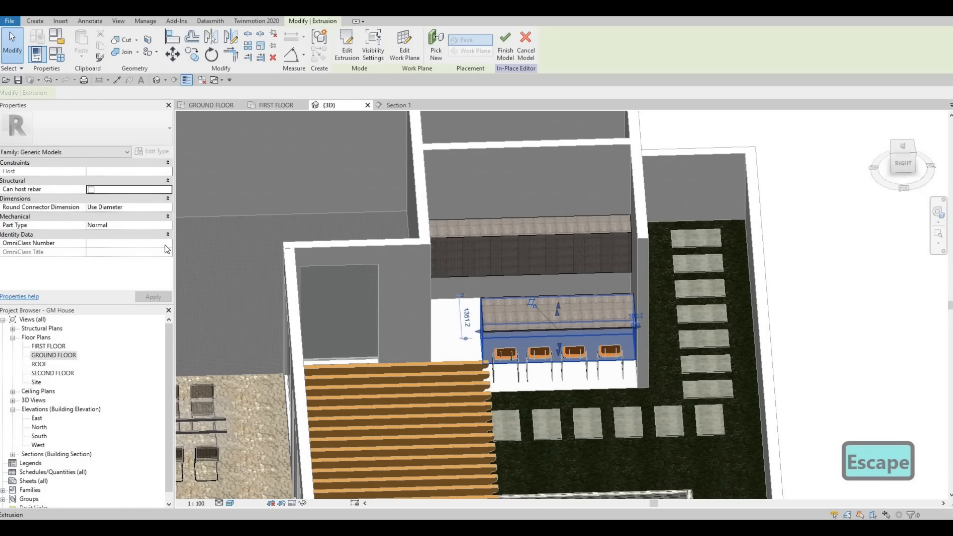
left_click(133, 235)
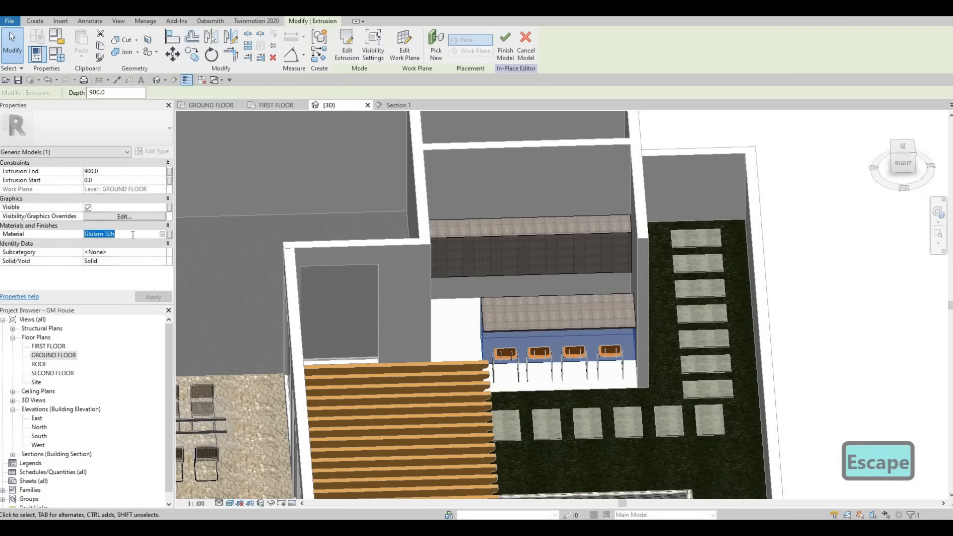
key("ctrl+c")
left_click(473, 246)
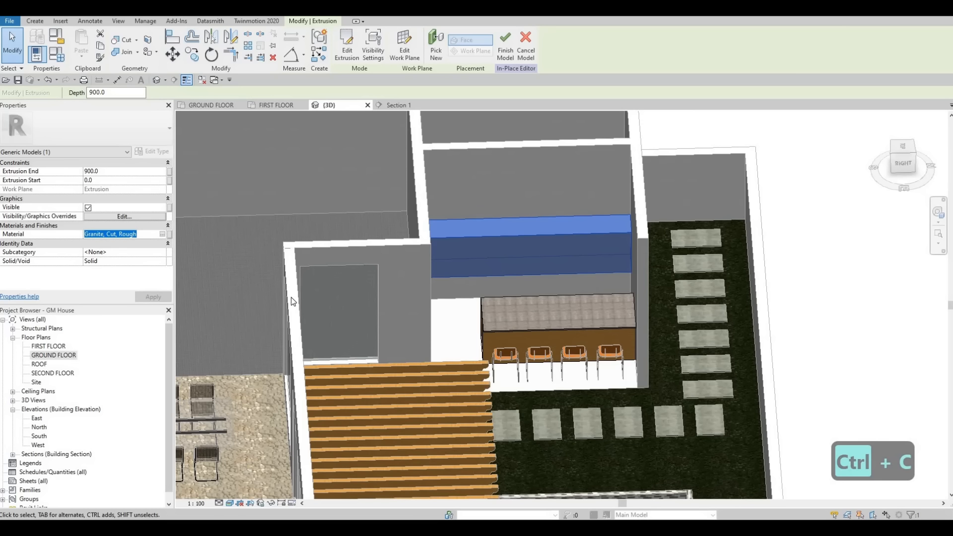
key("ctrl+v")
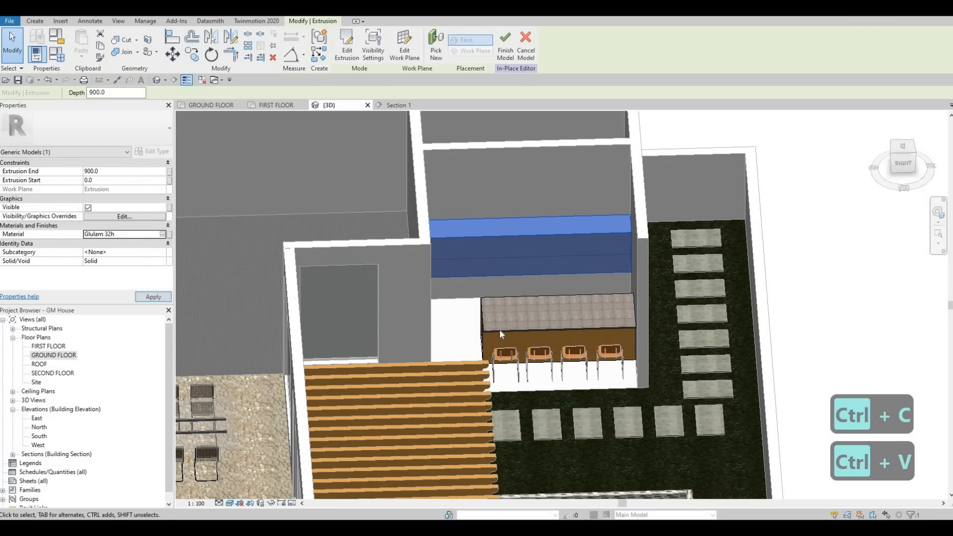
Step: Apply the wall-side extrusion's material and copy the material name Granite, Cut, Rough from the bar counter's top
left_click(522, 311)
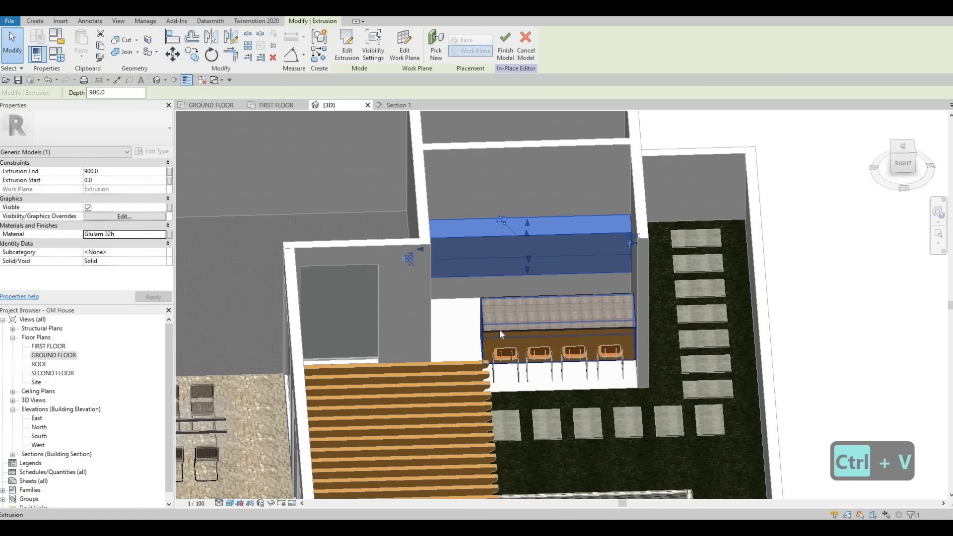
left_click(146, 236)
key("ctrl+c")
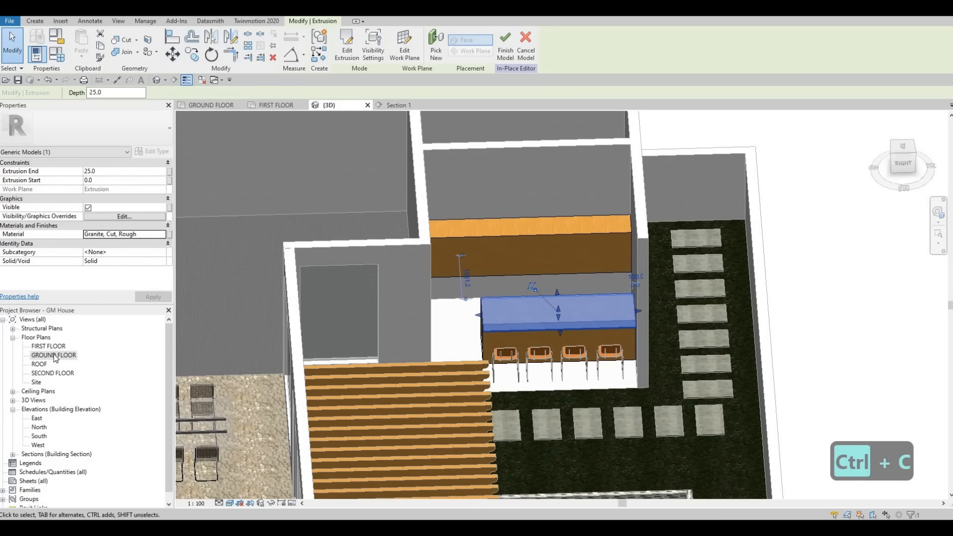
double_click(54, 355)
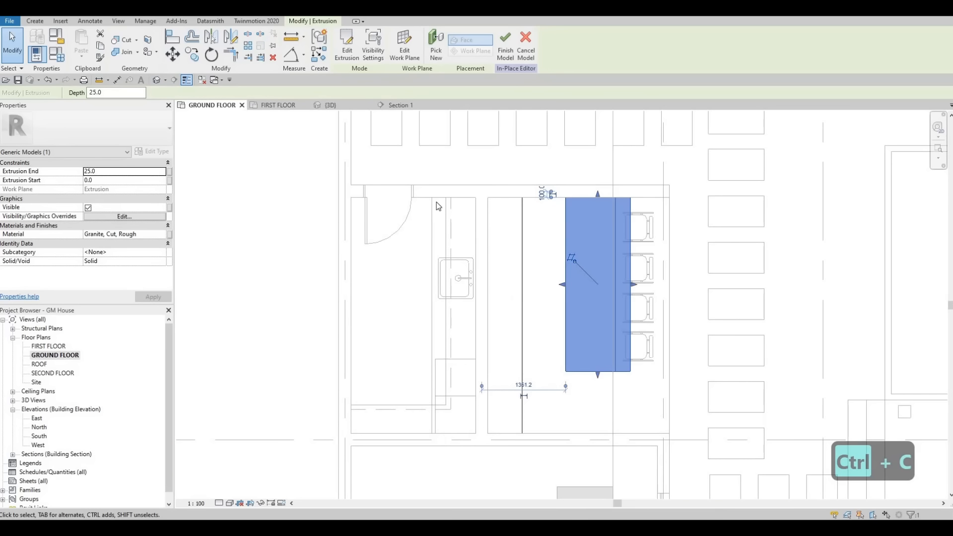
key("Escape")
key("Escape")
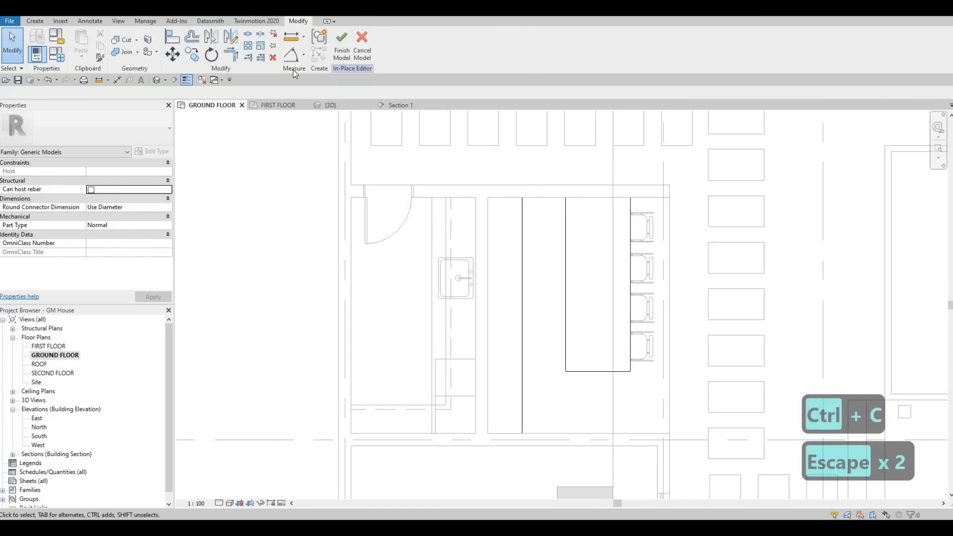
left_click(34, 22)
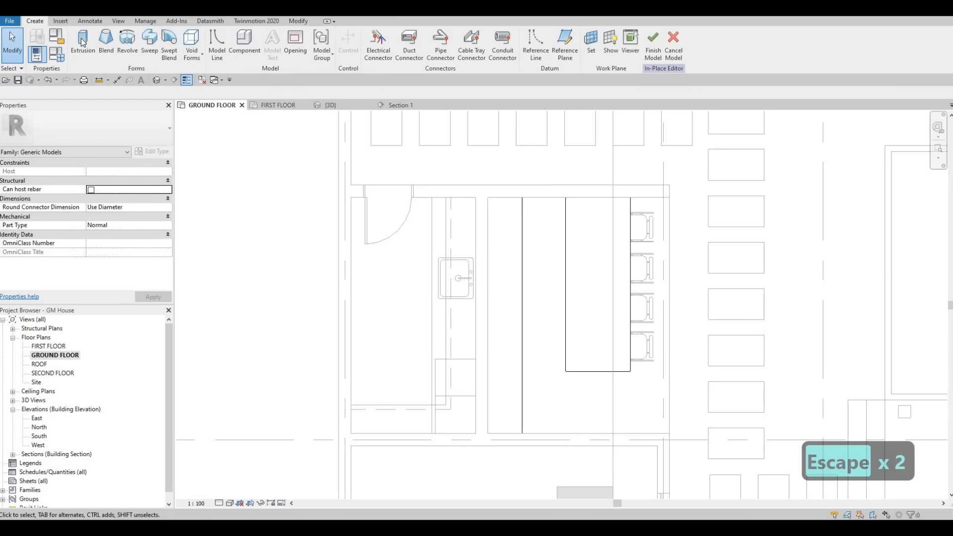
left_click(83, 45)
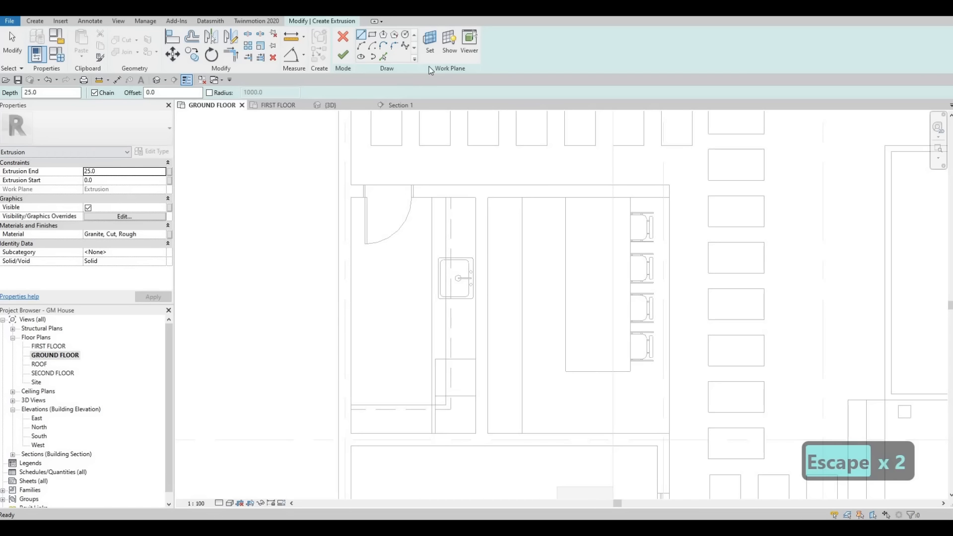
left_click(430, 47)
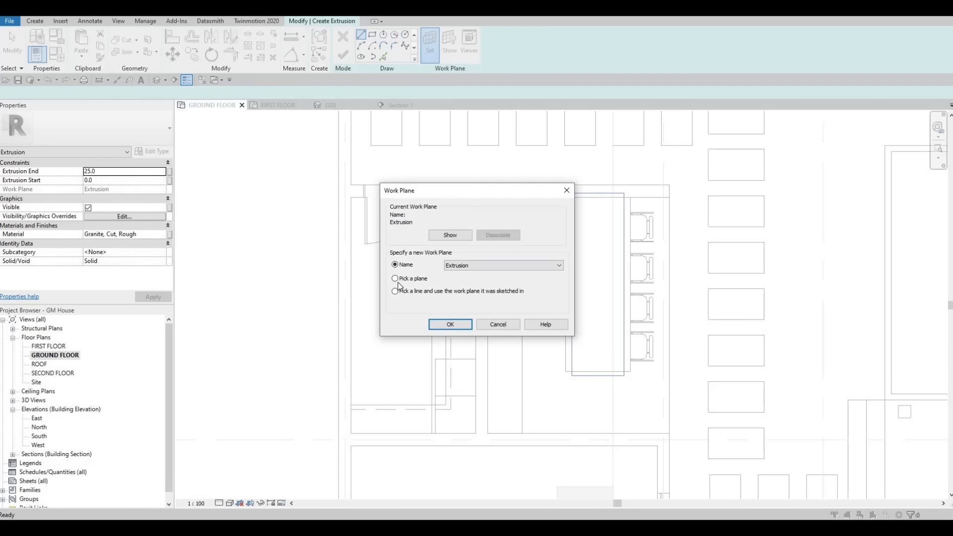
key("Return")
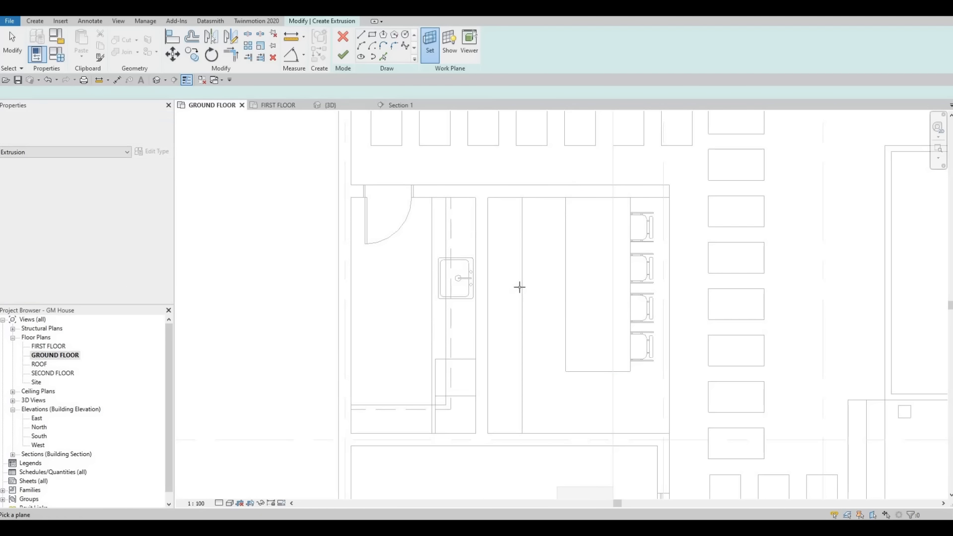
key("Tab")
key("Tab")
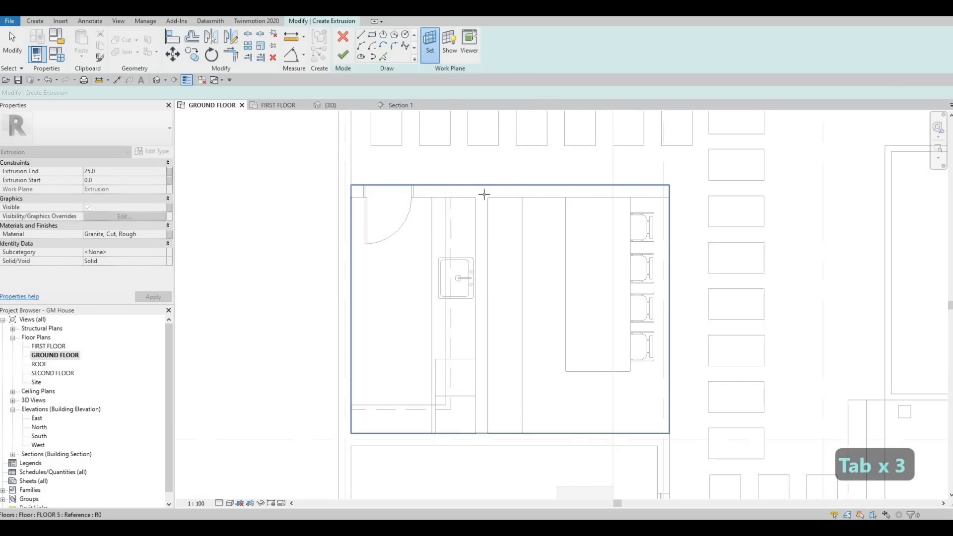
scroll(486, 196, "down", 2)
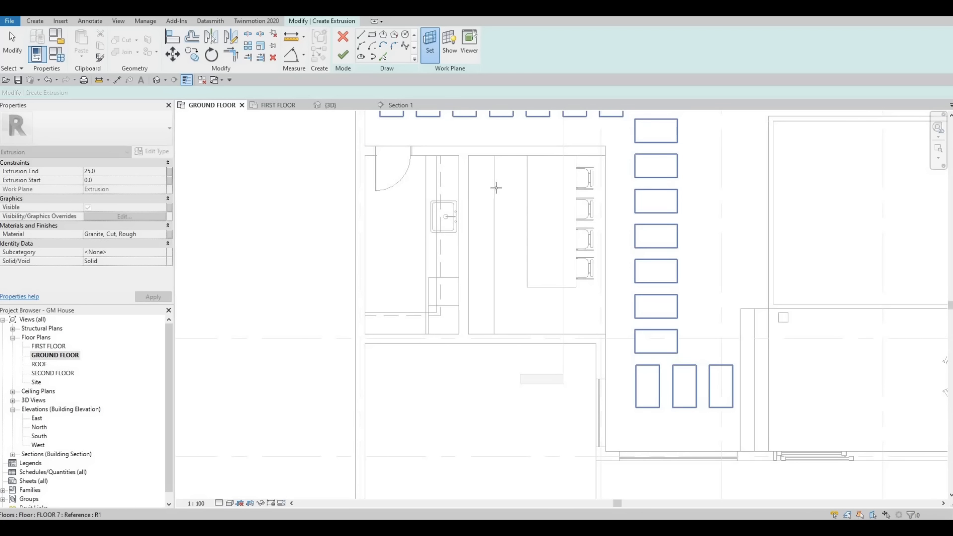
key("Tab")
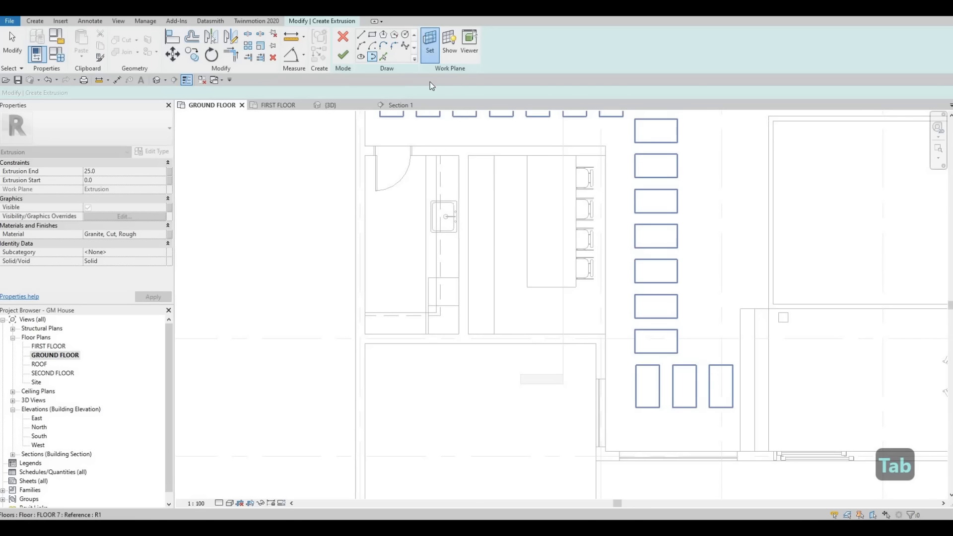
left_click(344, 36)
scroll(529, 210, "up", 1)
key("Escape")
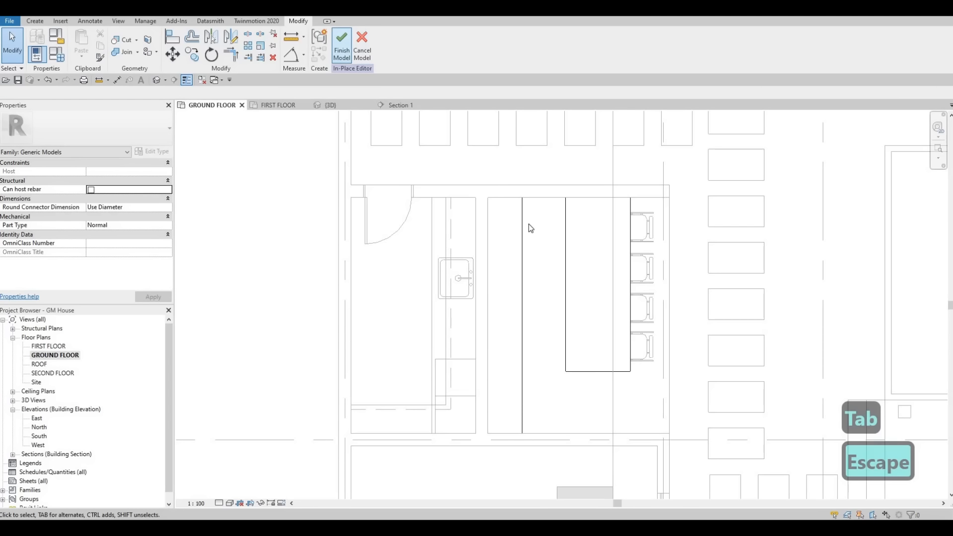
key("Escape")
left_click(522, 230)
left_click(400, 56)
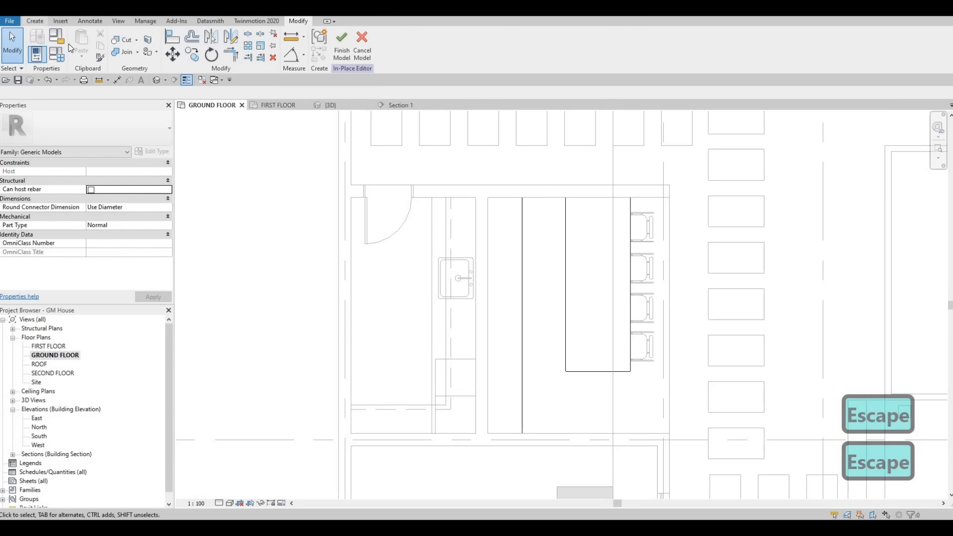
Step: Start a new extrusion, pick the wall-side counter's top face in the 3D view as its work plane, and open the GROUND FLOOR plan for sketching
left_click(34, 21)
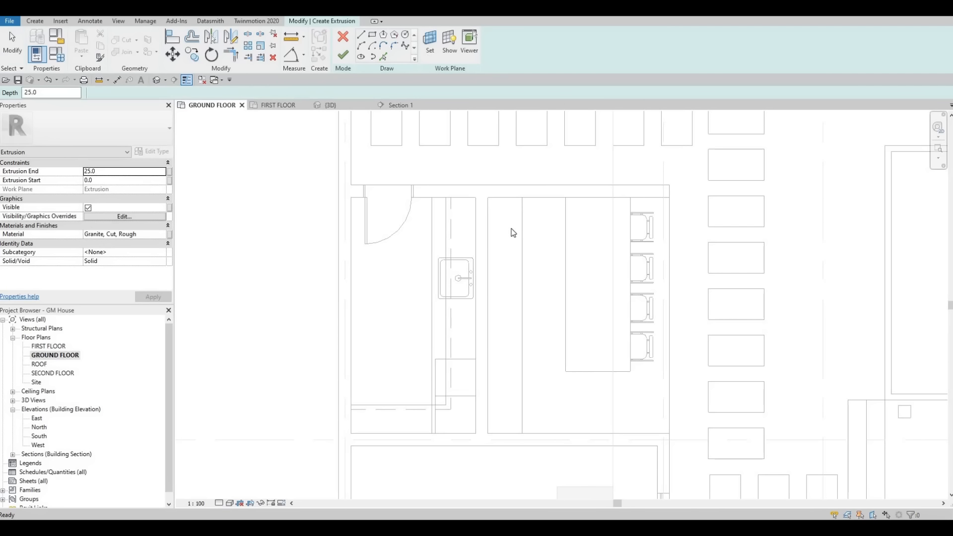
left_click(395, 279)
left_click(445, 325)
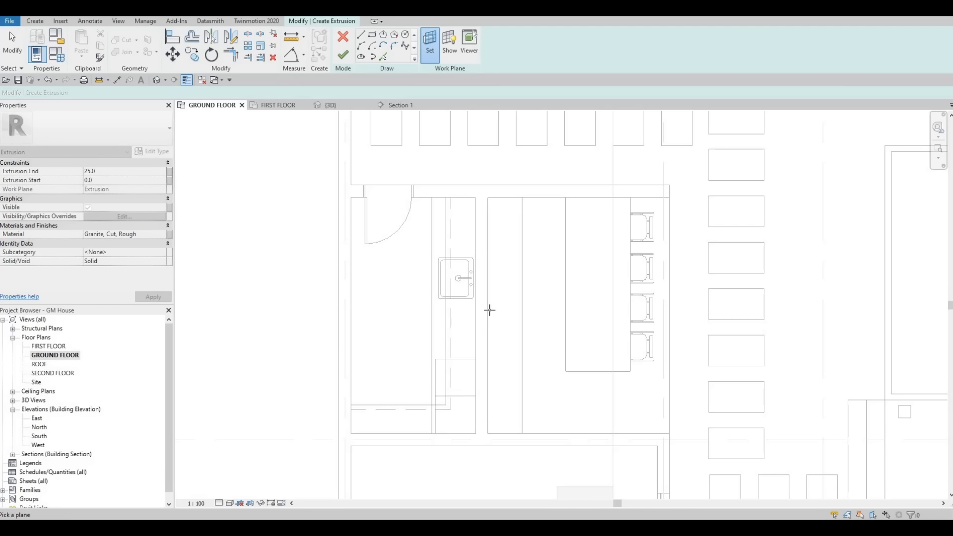
key("Tab")
key("Tab")
left_click(331, 105)
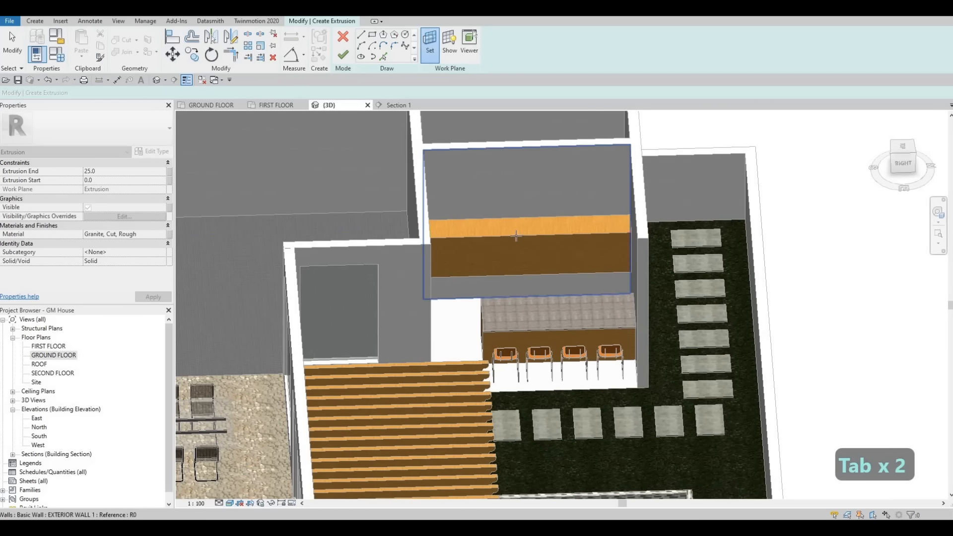
left_click(517, 236)
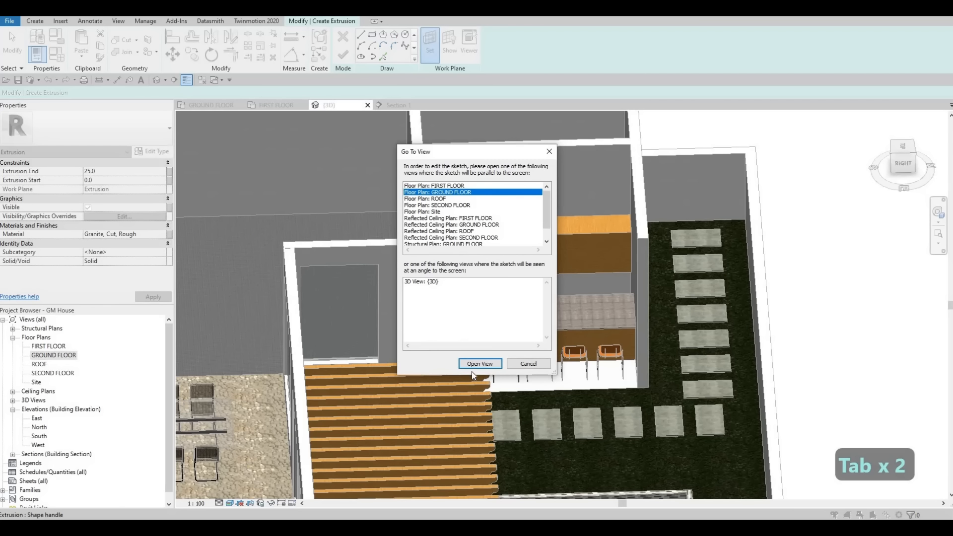
left_click(480, 364)
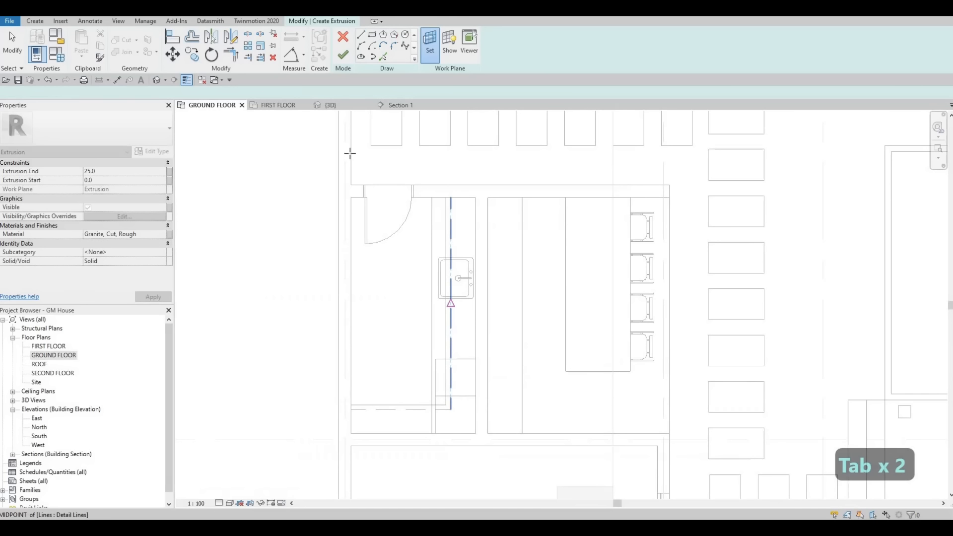
Step: Sketch a rectangle about 555 mm wide over the whole wall-side counter, finish it as a 25 mm extrusion and finish the in-place model
left_click(372, 35)
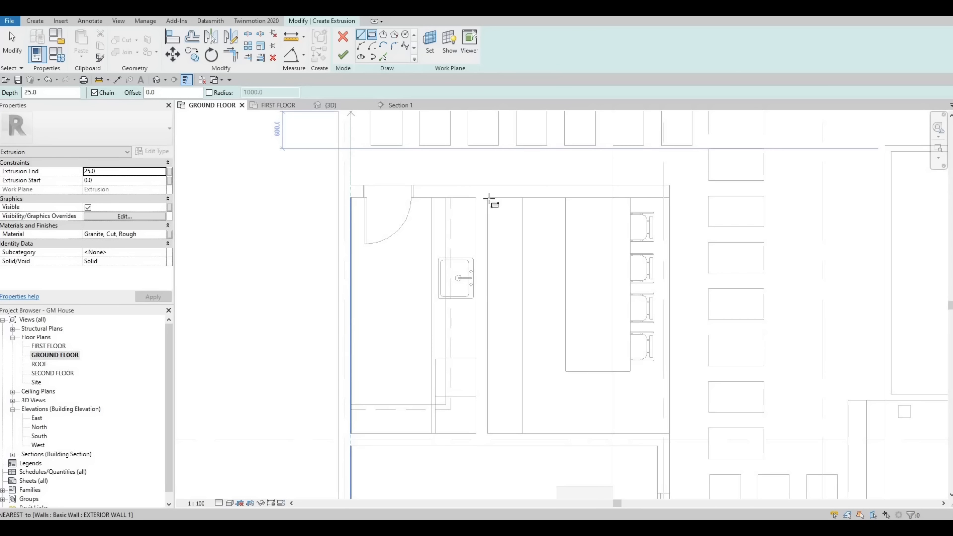
left_click(488, 197)
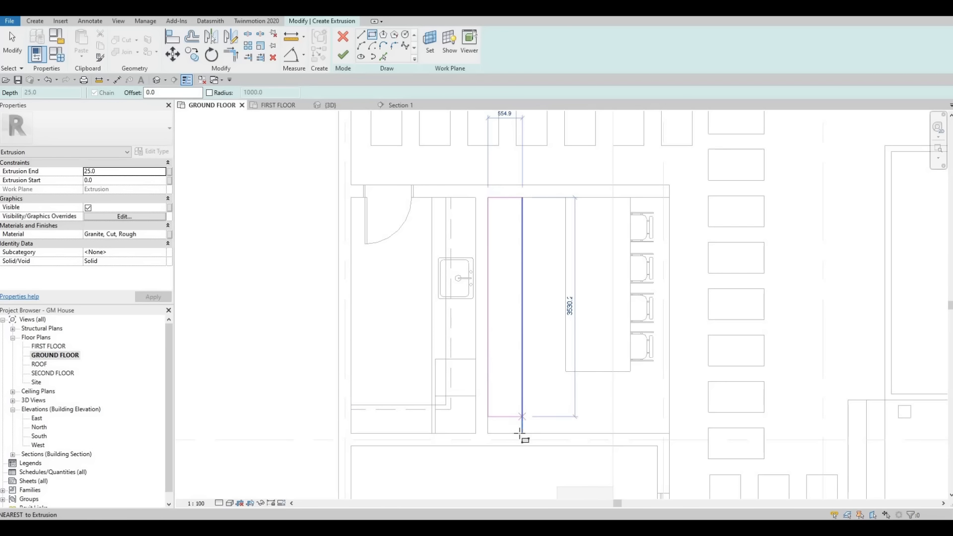
left_click(523, 434)
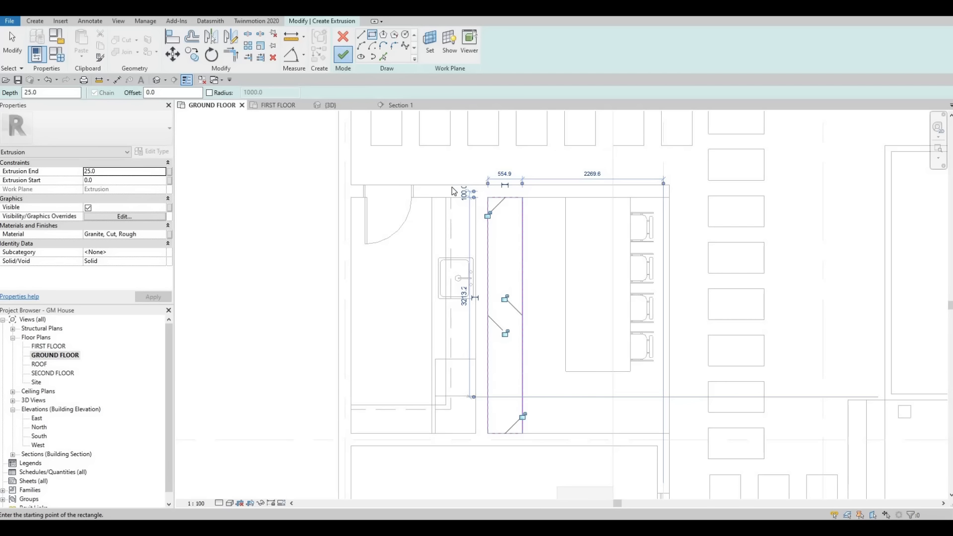
left_click(343, 55)
key("Escape")
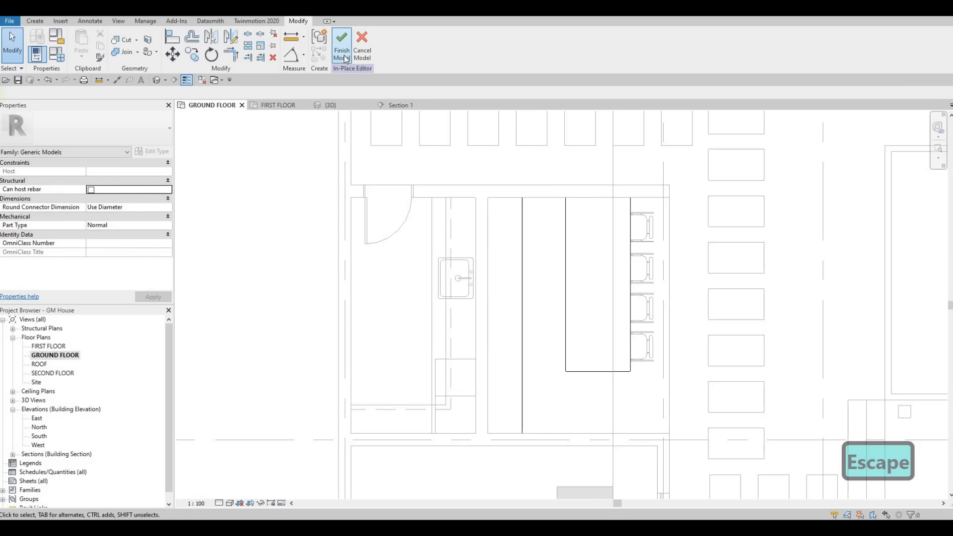
left_click(342, 50)
key("Escape")
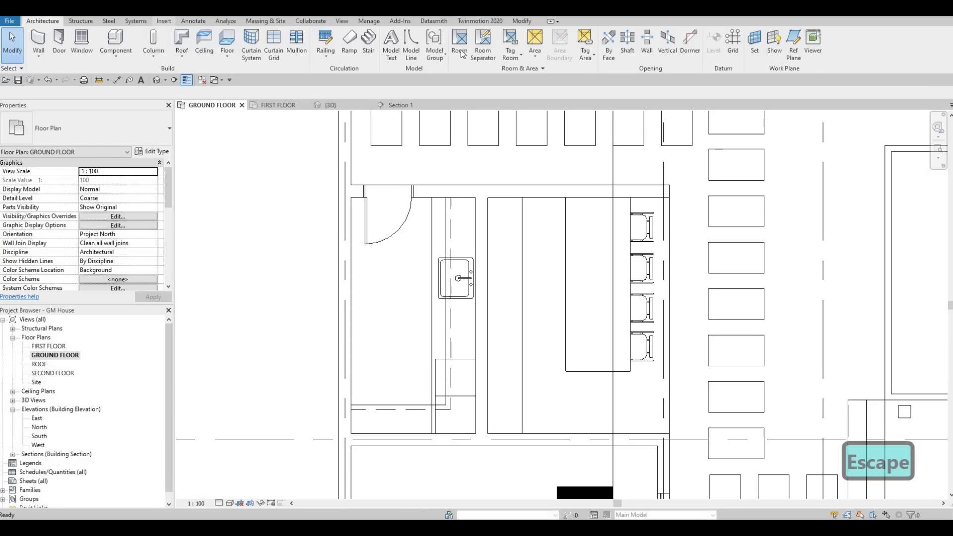
Step: Start loading a family and browse the metric library to the Sinks folder under Plumbing, Architectural, Fixtures
left_click(163, 22)
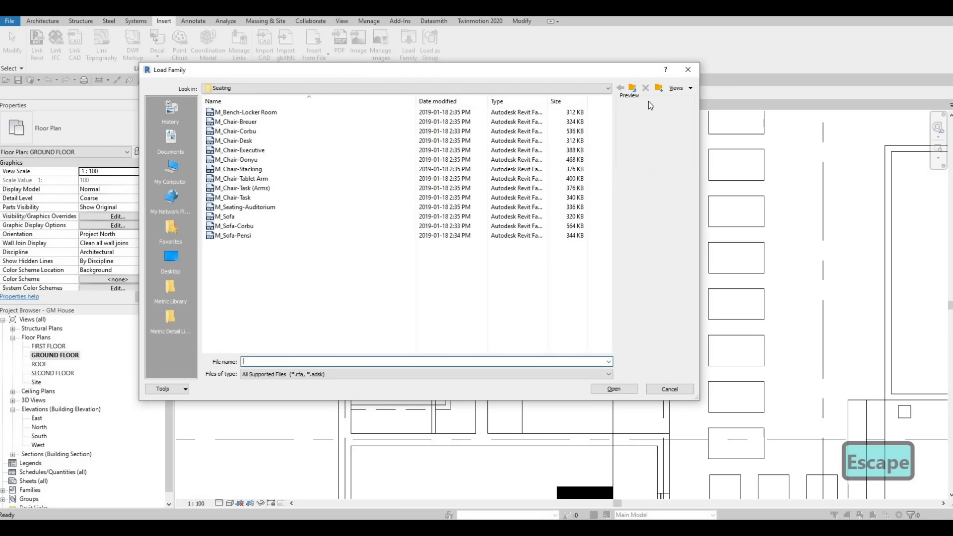
left_click(632, 88)
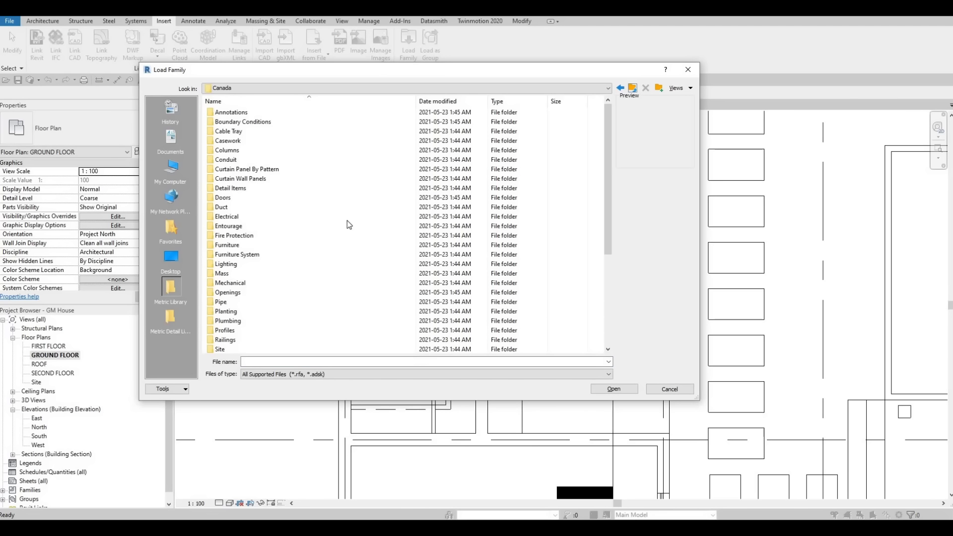
scroll(333, 258, "down", 6)
double_click(241, 180)
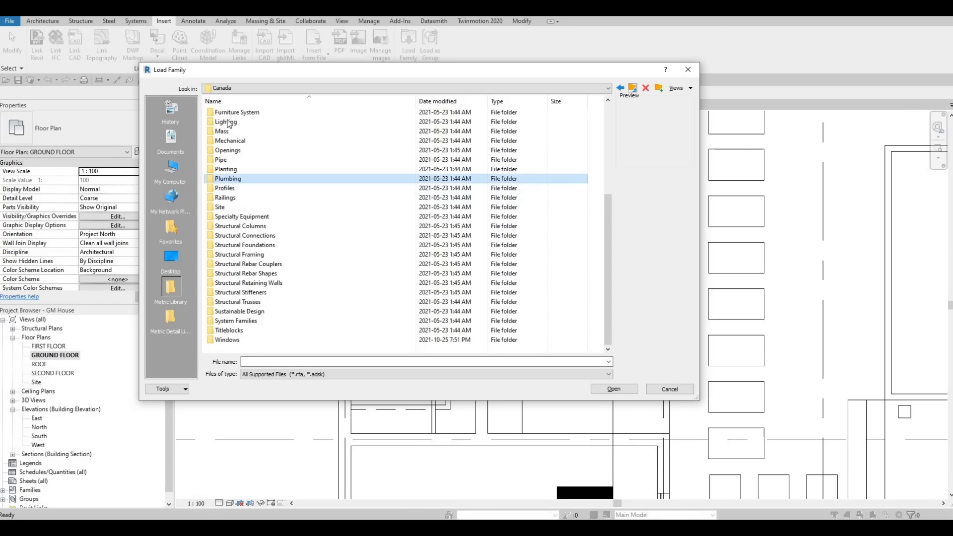
double_click(227, 113)
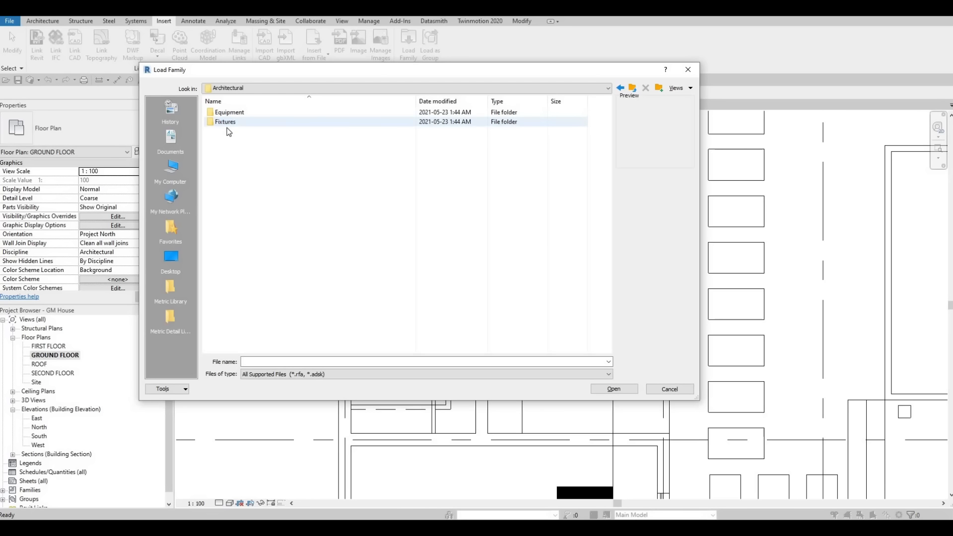
double_click(228, 125)
left_click(222, 154)
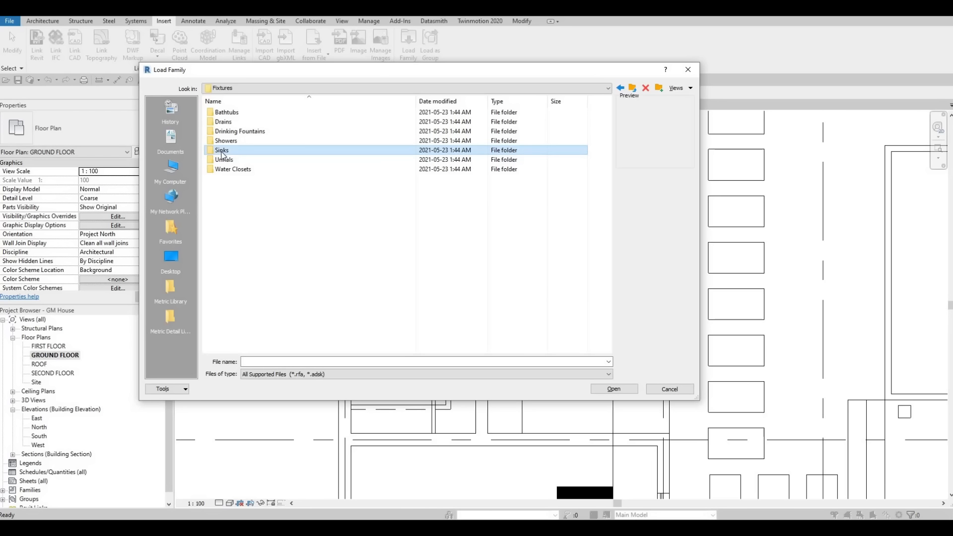
Step: Compare the previews of the kitchen, vanity and 2D sinks and load the family M_Sink Vanity-Round
left_click(237, 142)
left_click(232, 158)
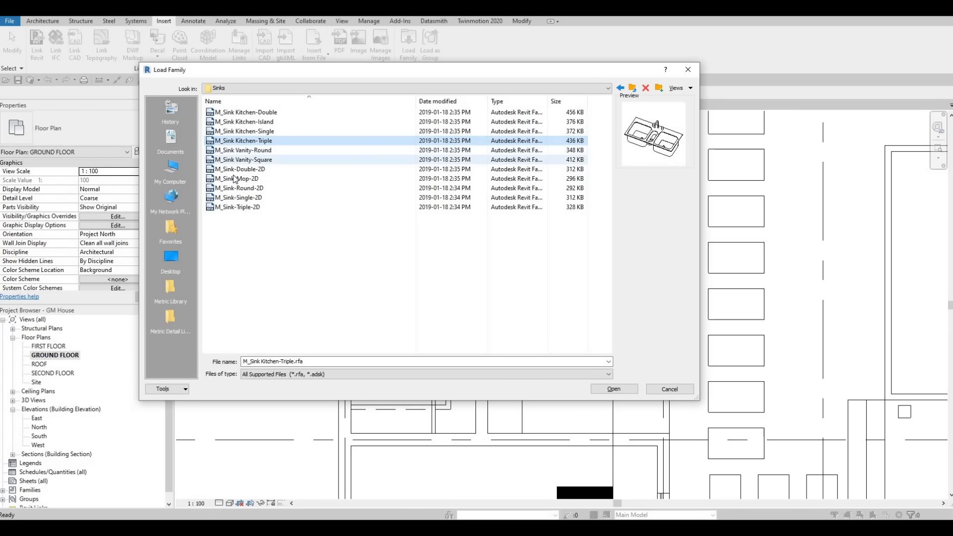
left_click(241, 170)
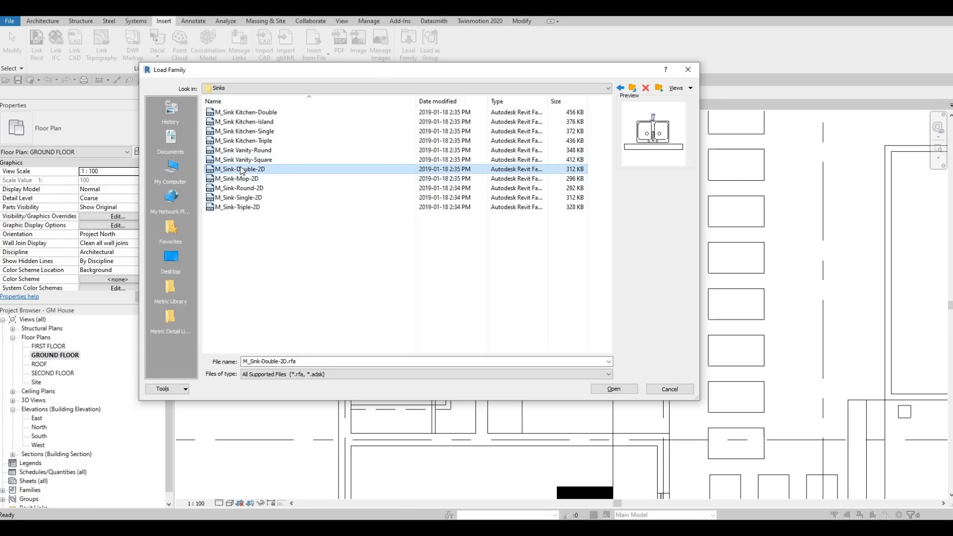
left_click(242, 159)
left_click(242, 150)
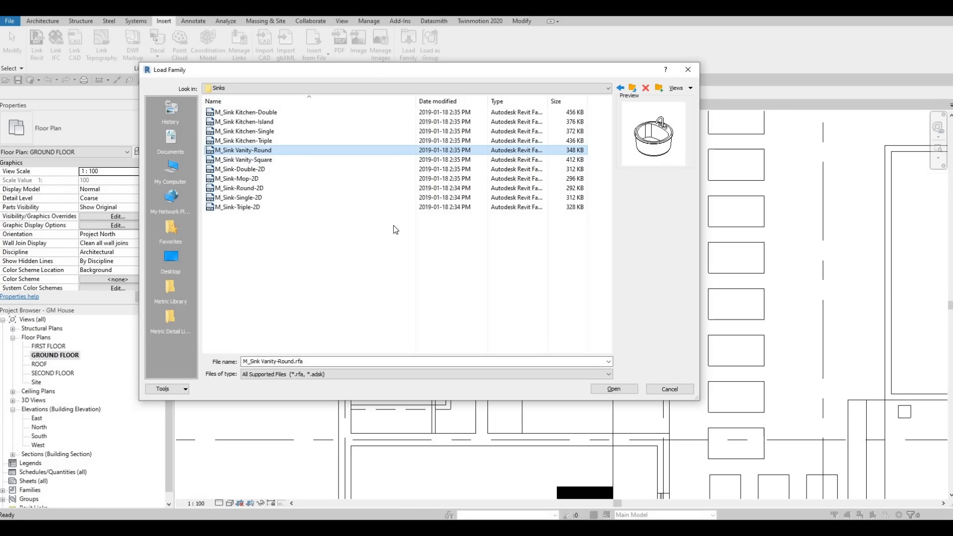
key("Up")
key("Up")
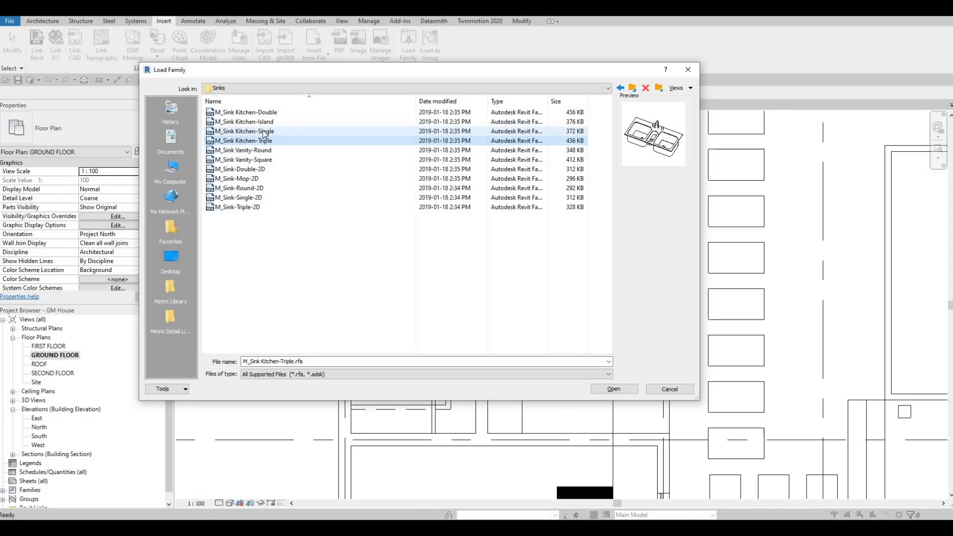
left_click(253, 150)
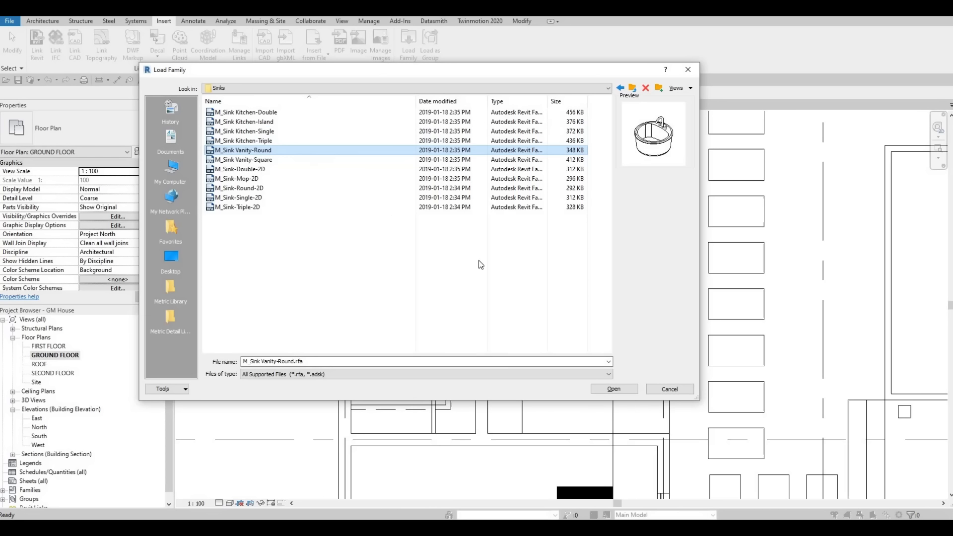
left_click(614, 388)
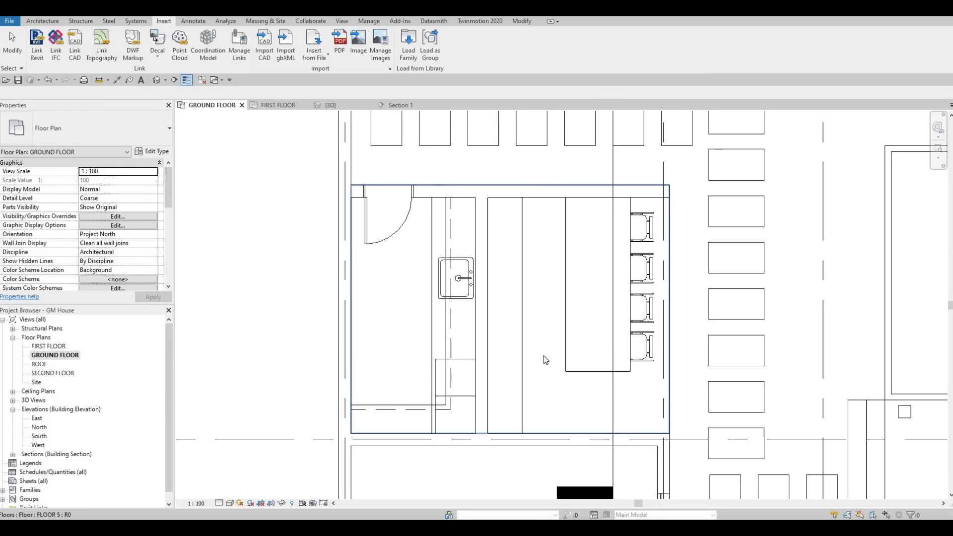
key("c")
key("m")
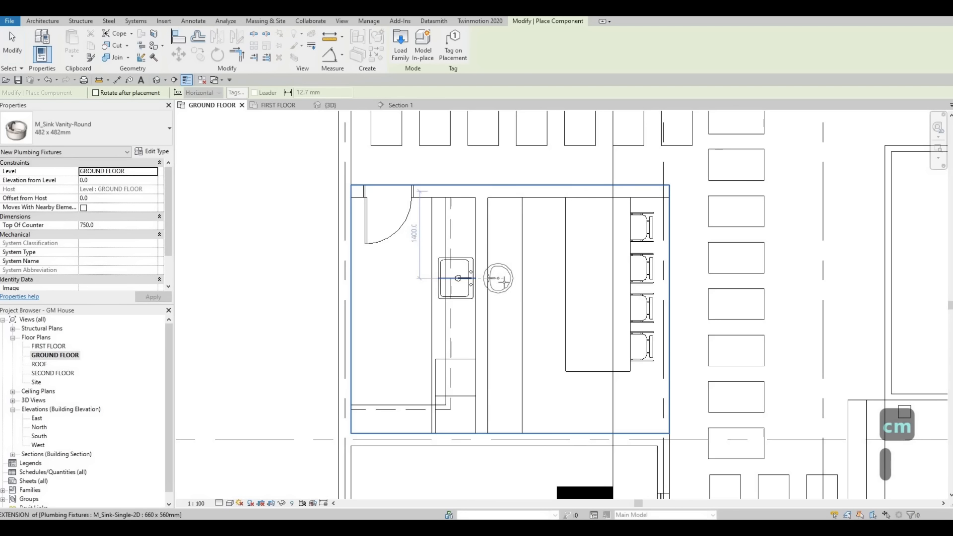
scroll(504, 281, "up", 1)
scroll(510, 274, "up", 1)
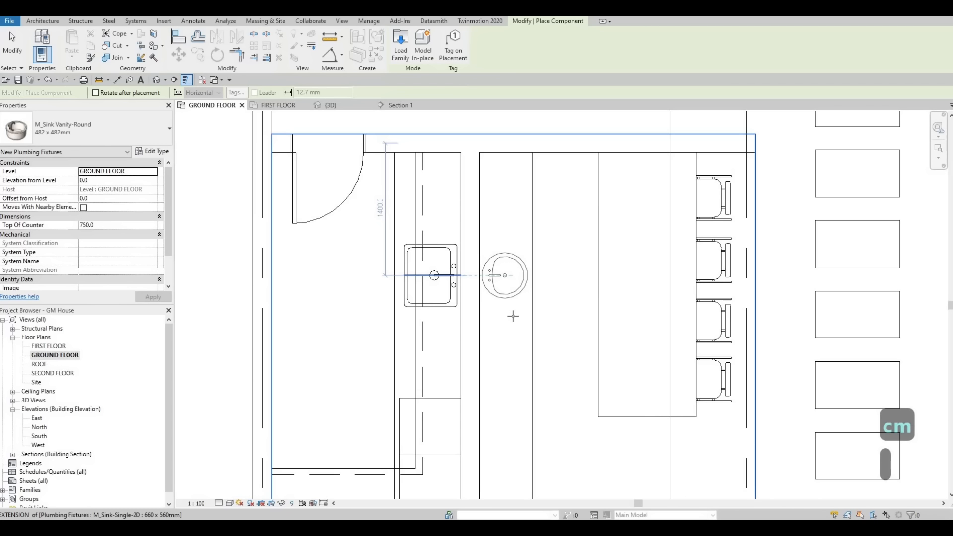
key("Escape")
key("Escape")
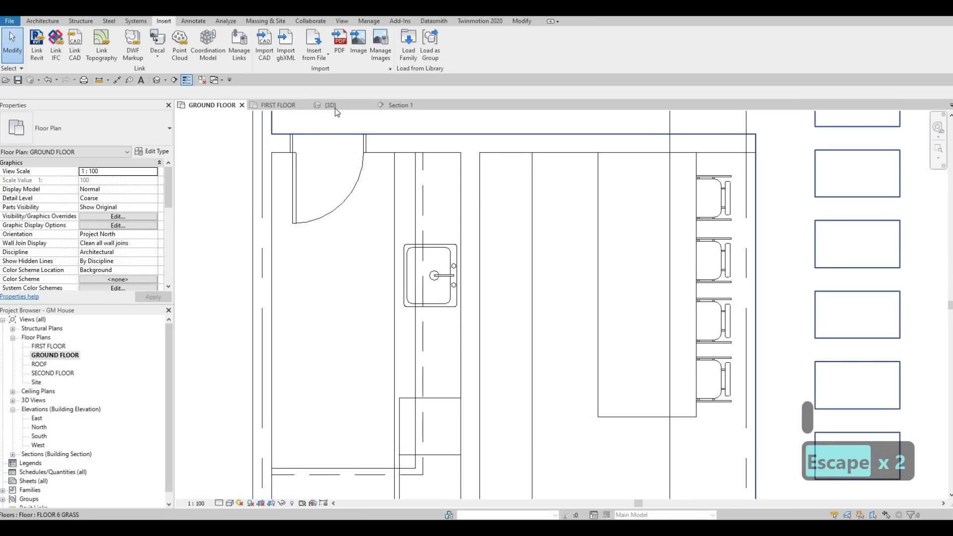
Step: In the 3D view, stretch the raised wall-side counter's body down to the floor and undo the last stretch made to it
left_click(332, 105)
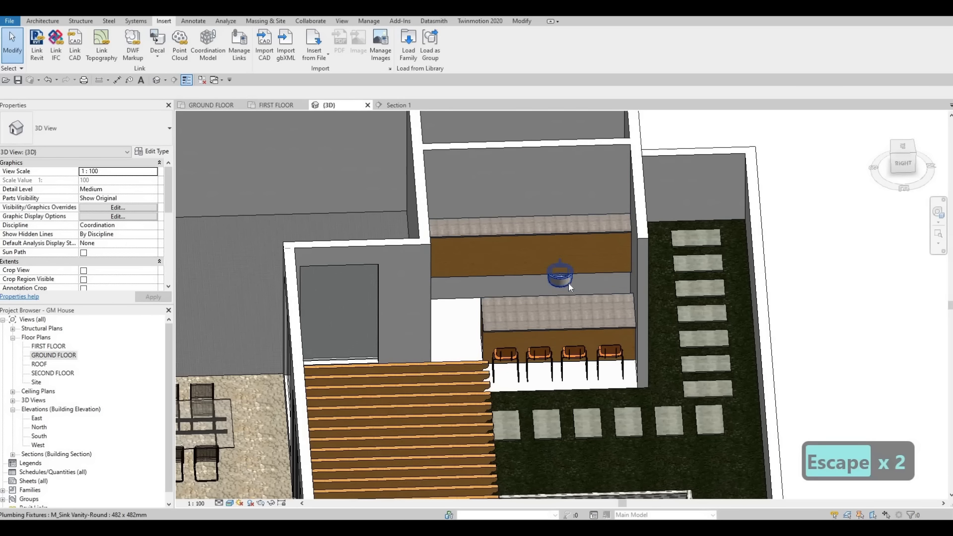
key("Escape")
middle_click_drag(596, 276, 554, 270, "shift")
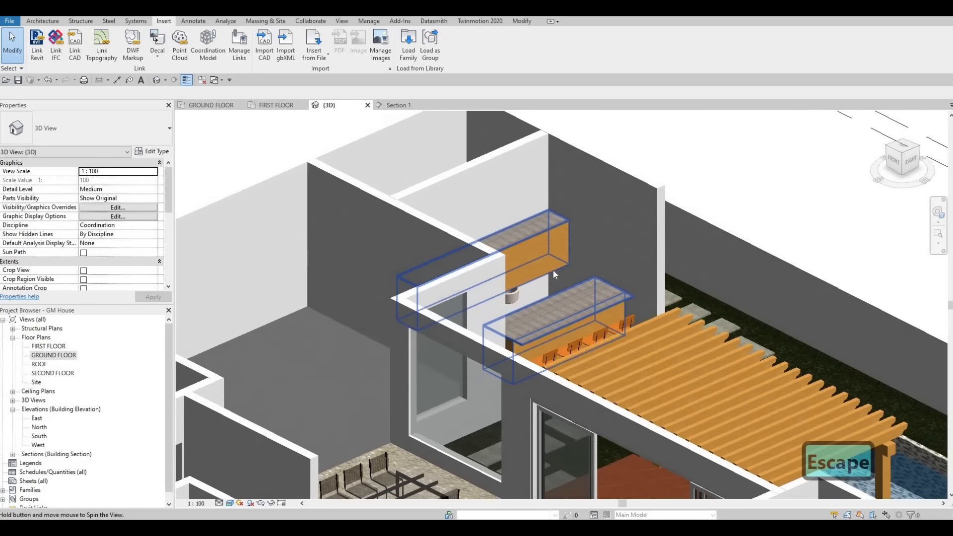
left_click(491, 303)
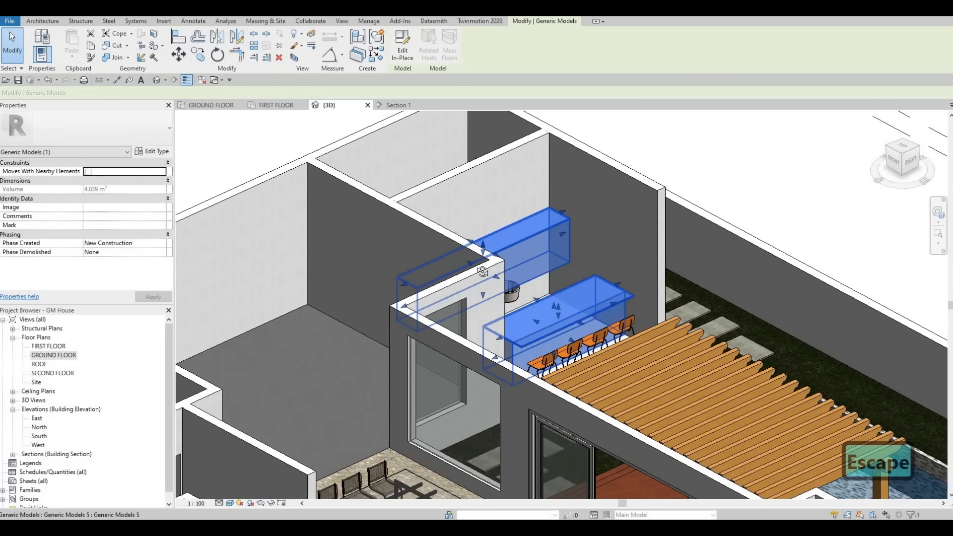
middle_click_drag(483, 271, 527, 303, "shift")
left_click_drag(526, 303, 525, 347)
left_click_drag(525, 263, 537, 274)
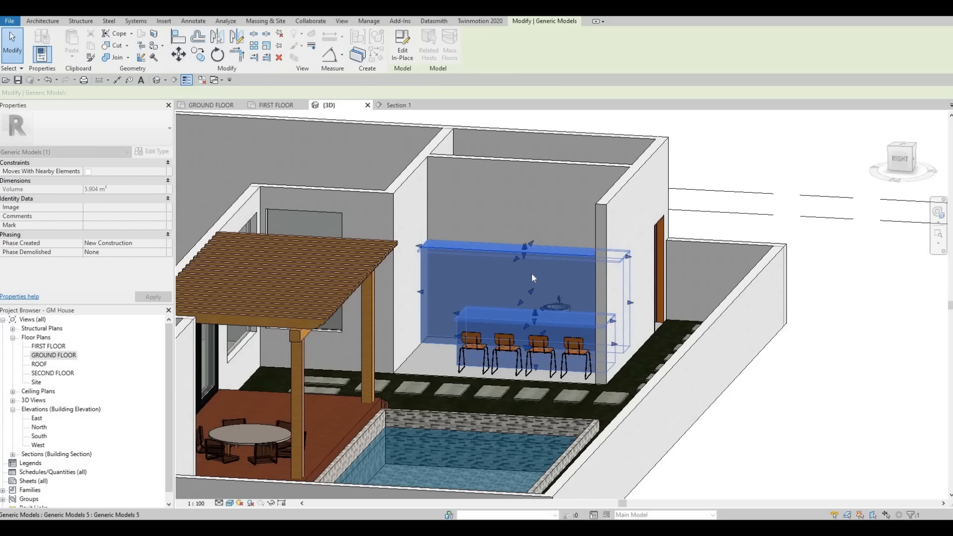
key("ctrl+z")
scroll(412, 338, "up", 4)
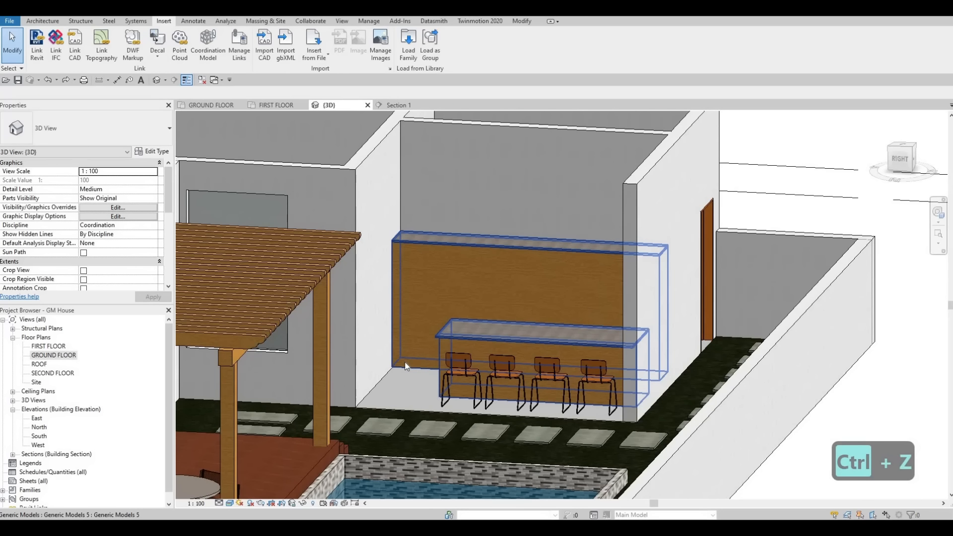
left_click(476, 382)
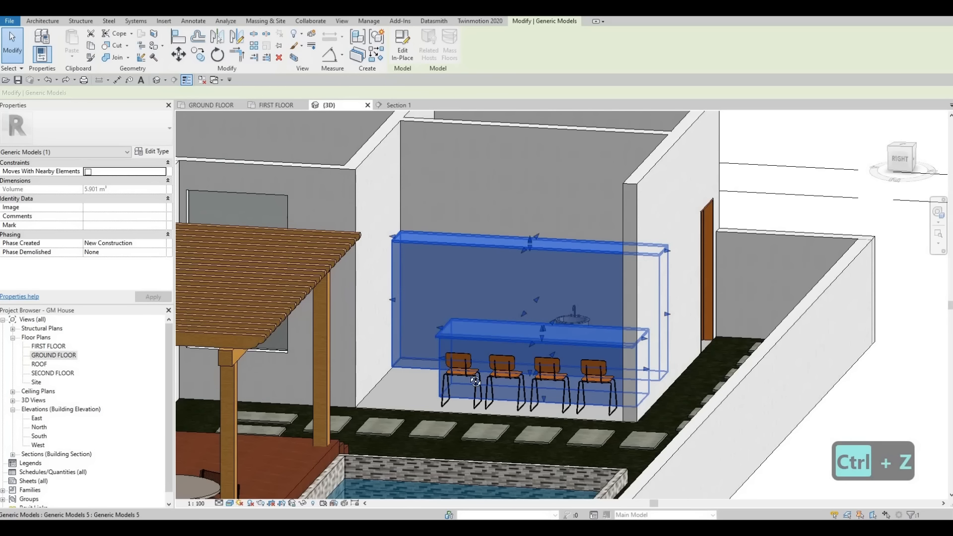
middle_click_drag(428, 394, 491, 332, "shift")
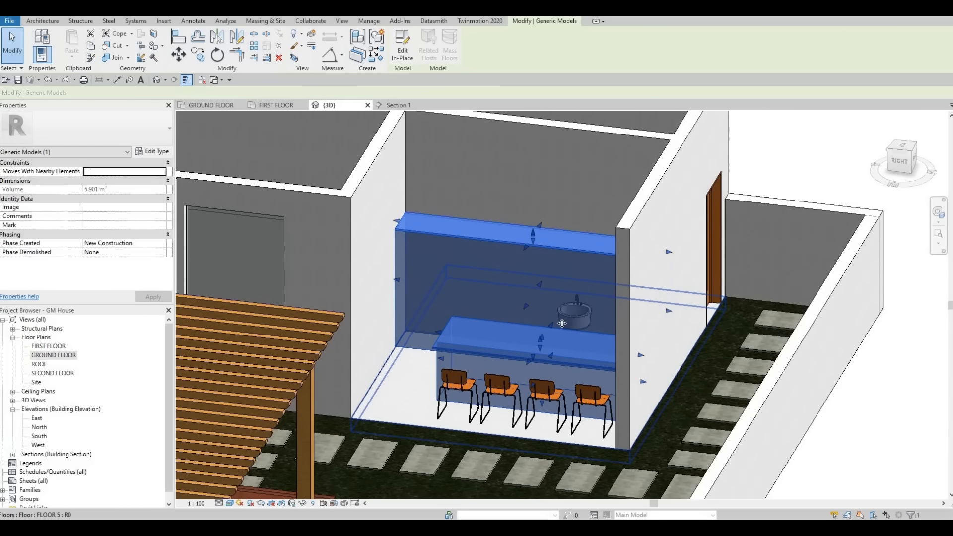
key("Escape")
middle_click_drag(526, 359, 377, 318, "shift")
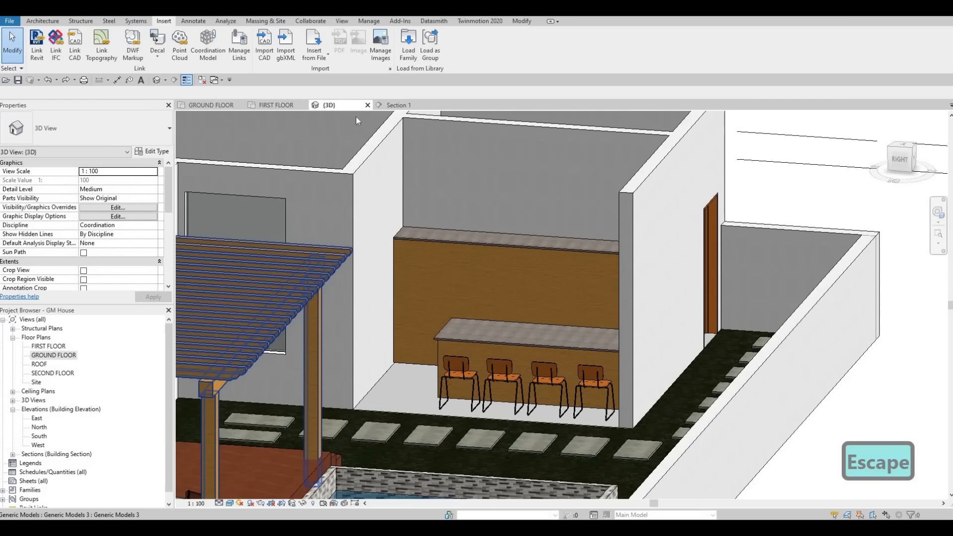
Step: Close Section 1 and open Section 2, which cuts through the bar area, from the FIRST FLOOR plan
left_click(398, 106)
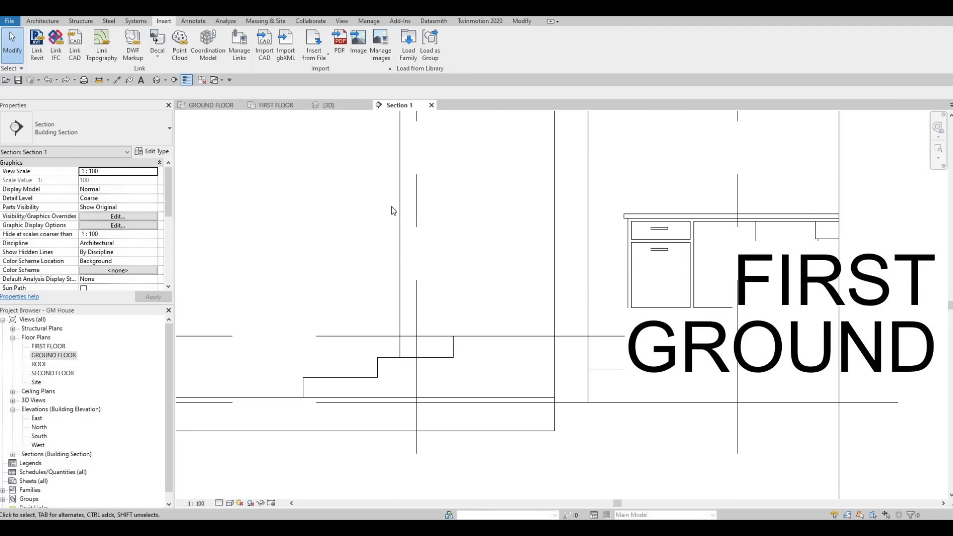
scroll(425, 292, "down", 4)
left_click(431, 105)
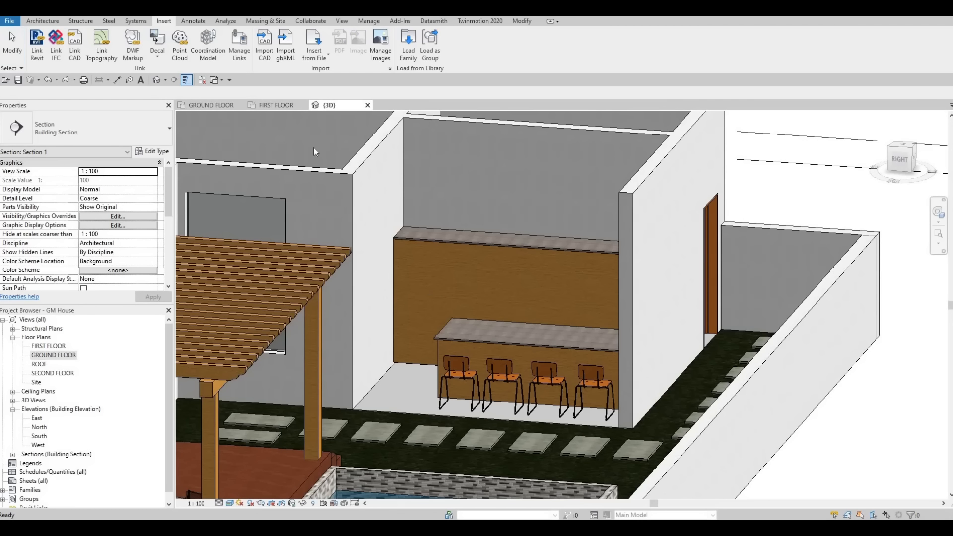
left_click(276, 105)
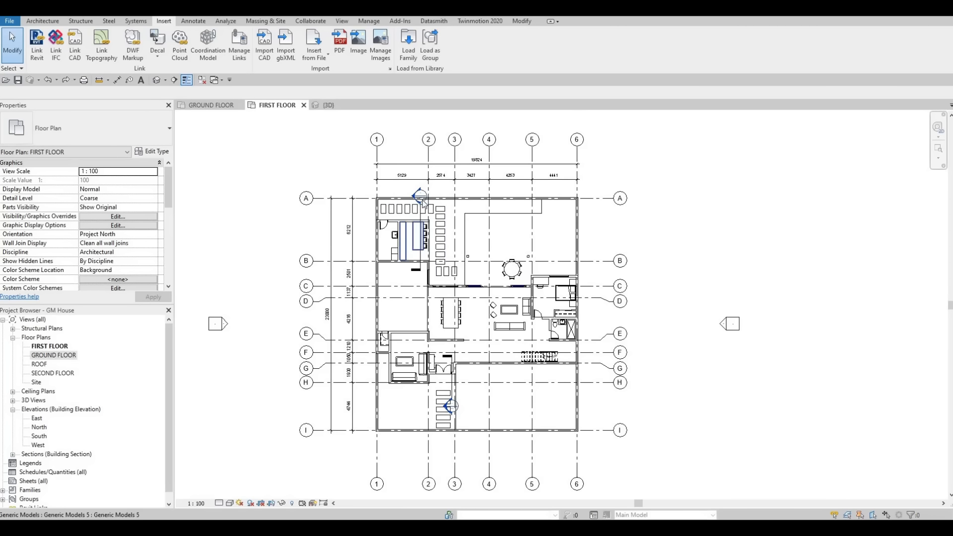
scroll(422, 201, "up", 3)
middle_click_drag(535, 314, 492, 253)
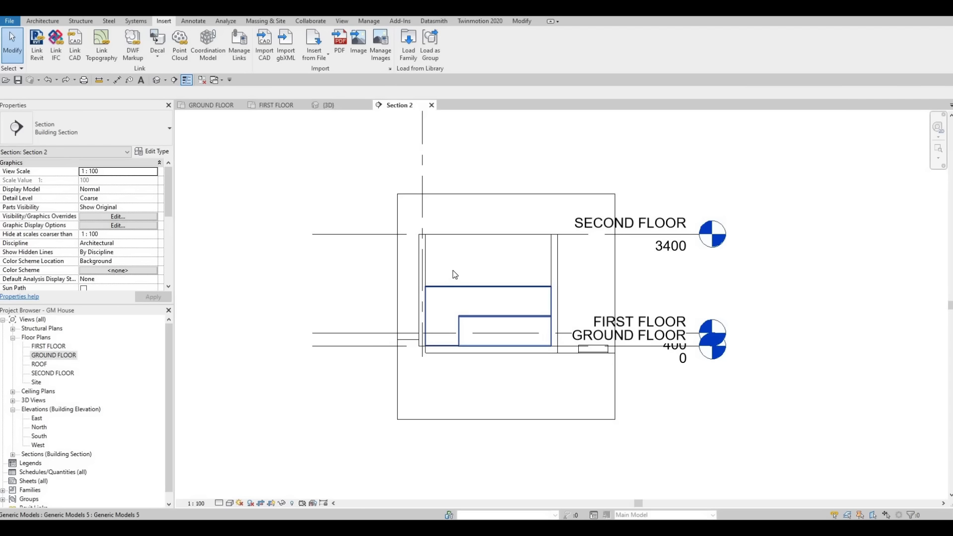
Step: In Section 2, extend the base of the wall-side counter down to the GROUND FLOOR level
scroll(460, 359, "up", 2)
left_click(460, 362)
scroll(461, 366, "up", 2)
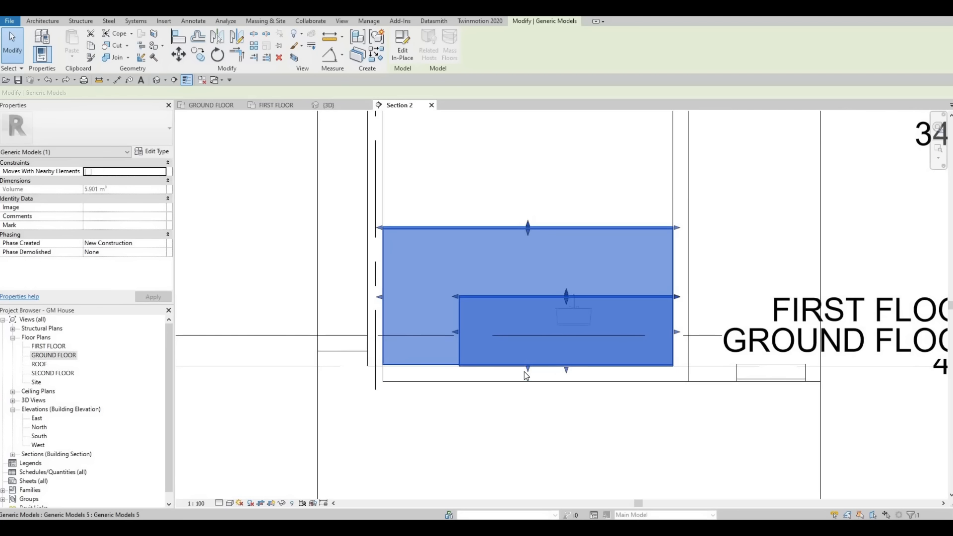
left_click_drag(568, 372, 567, 366)
key("ctrl+z")
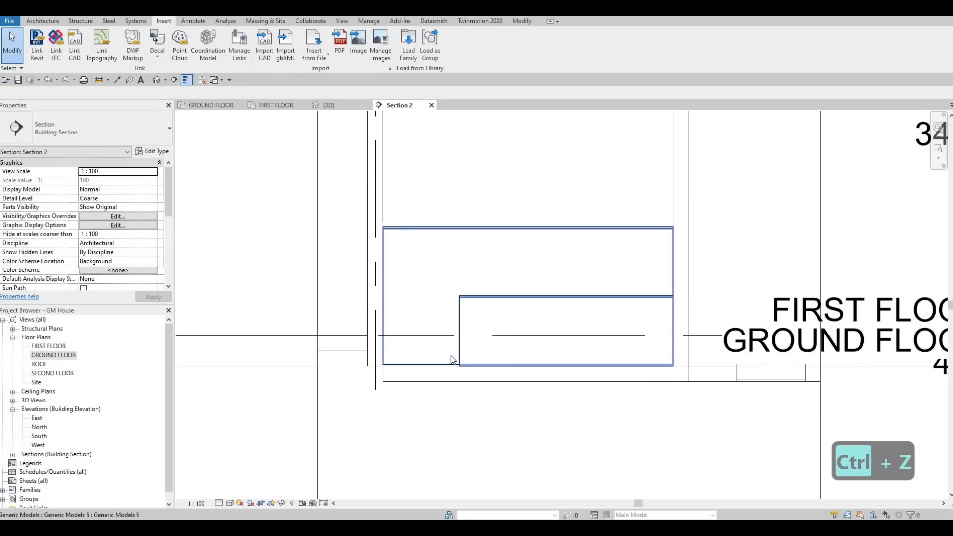
left_click(524, 377)
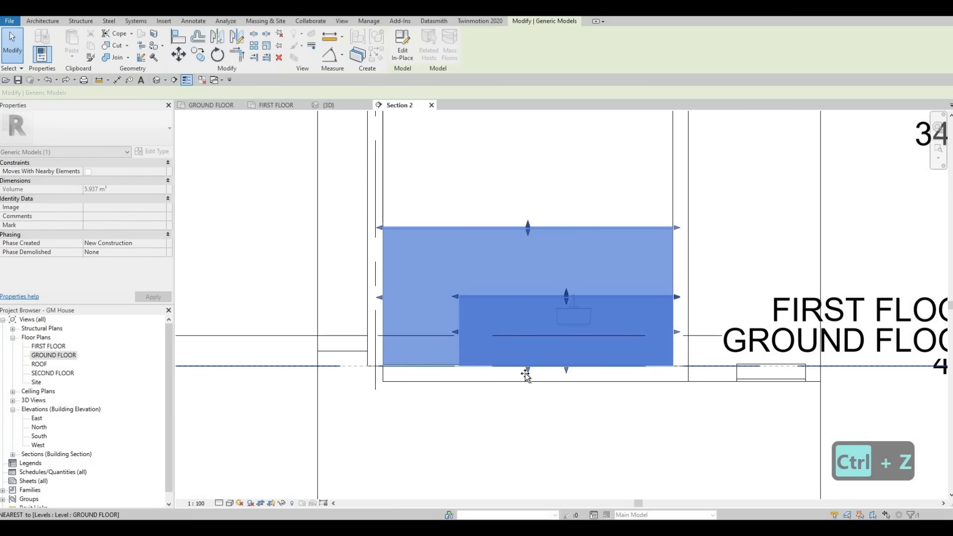
left_click_drag(526, 369, 526, 370)
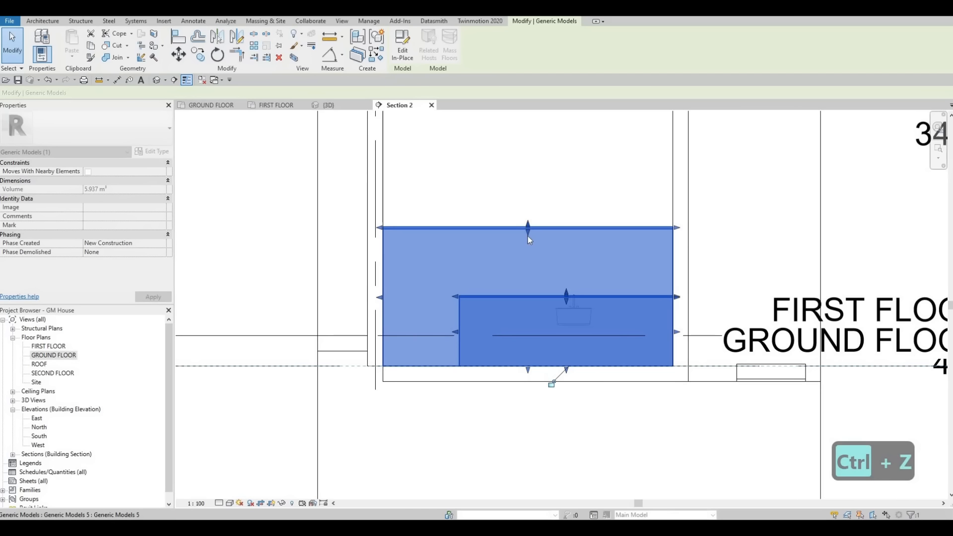
Step: Lower the wall-side counter's body and granite top to just above the height of the bar counter
left_click_drag(529, 274, 530, 302)
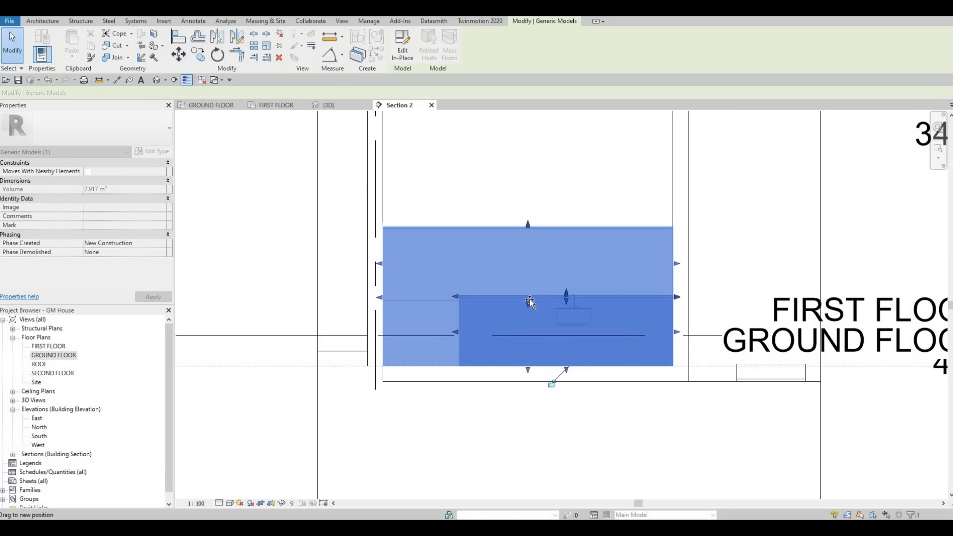
scroll(517, 307, "up", 5)
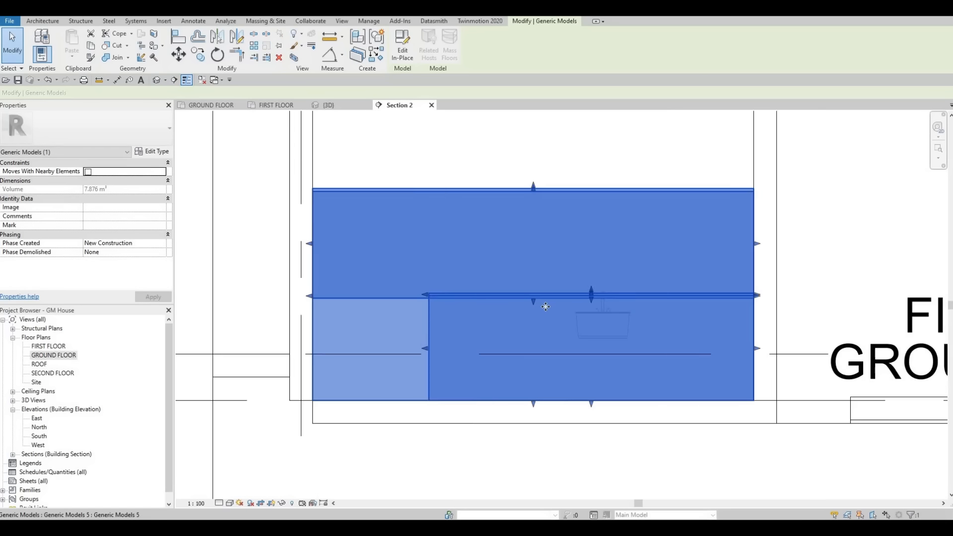
left_click_drag(550, 294, 535, 293)
scroll(541, 288, "down", 4)
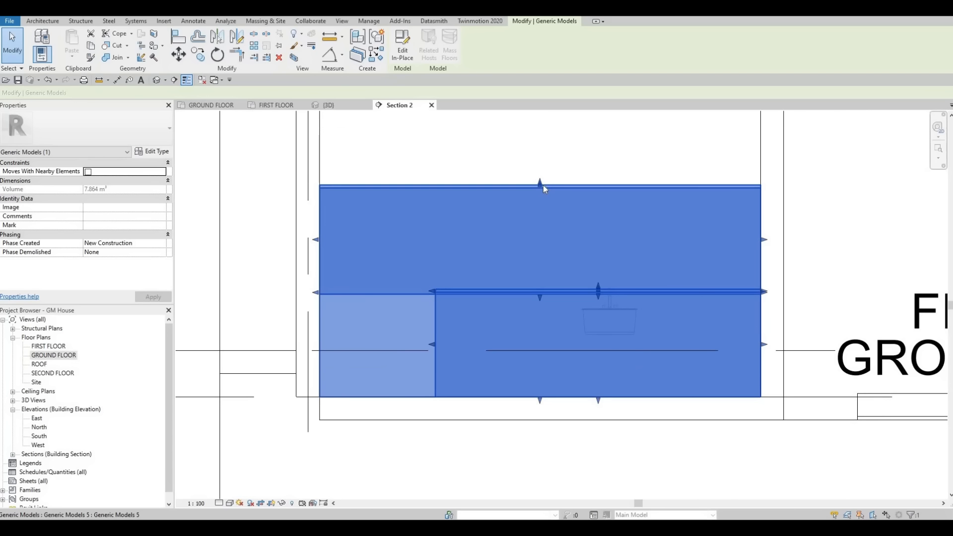
left_click_drag(532, 256, 547, 293)
scroll(553, 285, "up", 4)
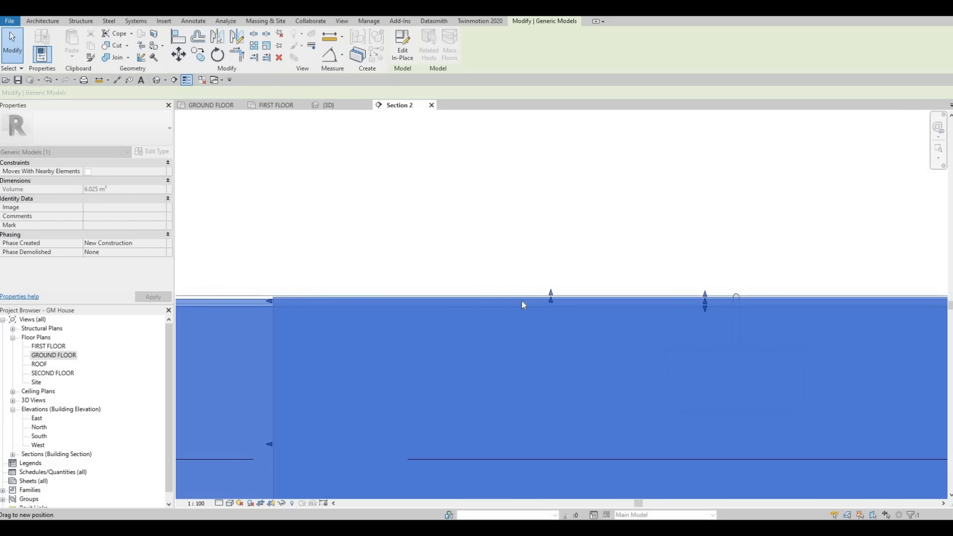
Step: Align the underside of the wall-side counter's granite top with the upper surface of the bar counter
key("Escape")
key("Escape")
key("a")
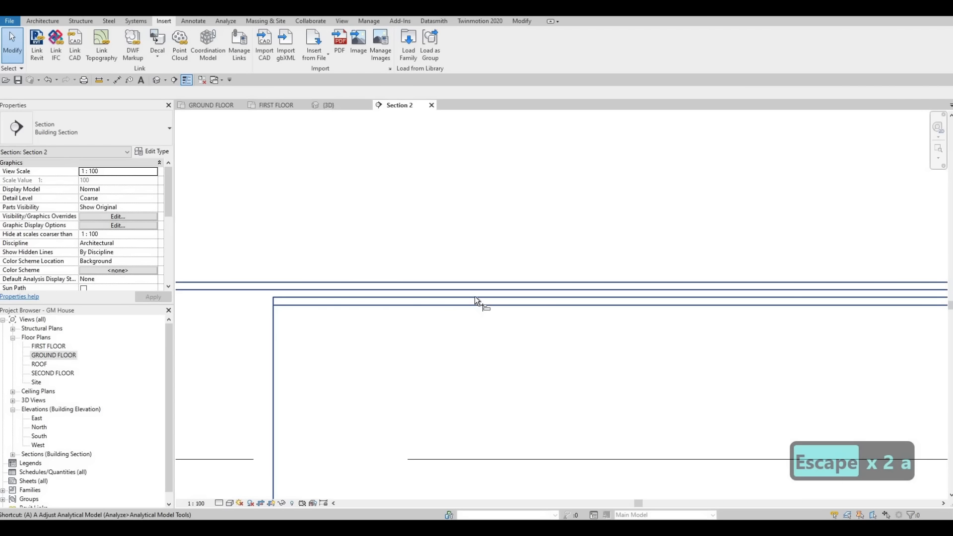
key("l")
left_click(416, 297)
key("Escape")
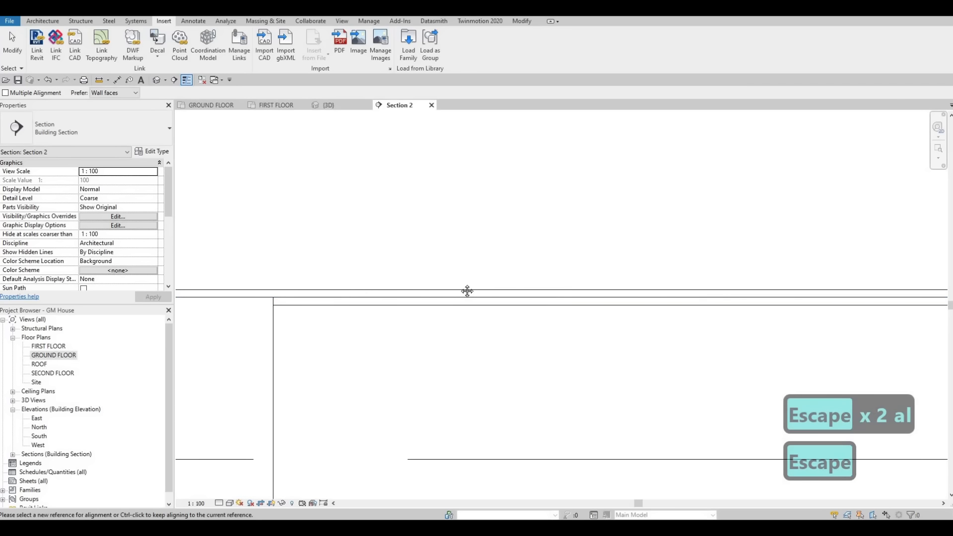
scroll(426, 291, "down", 3)
key("Escape")
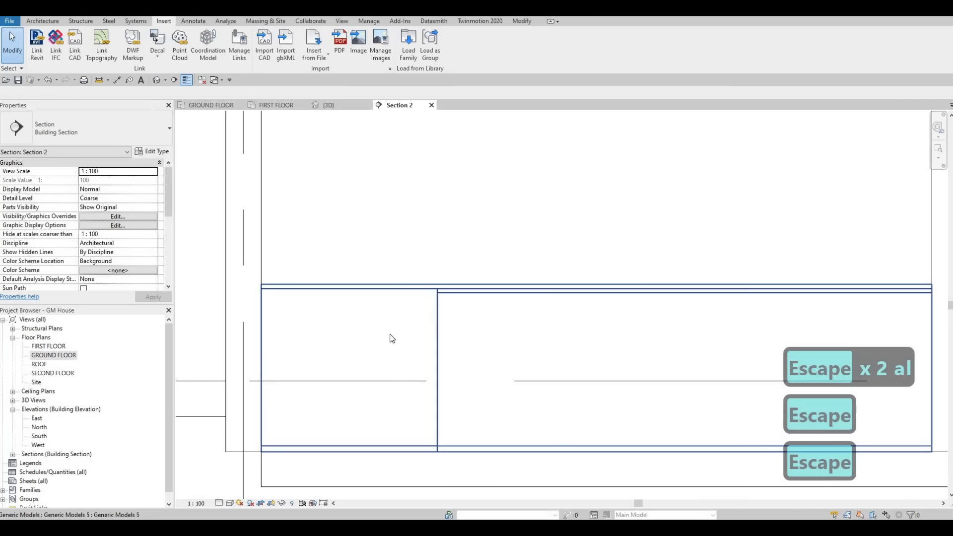
key("Escape")
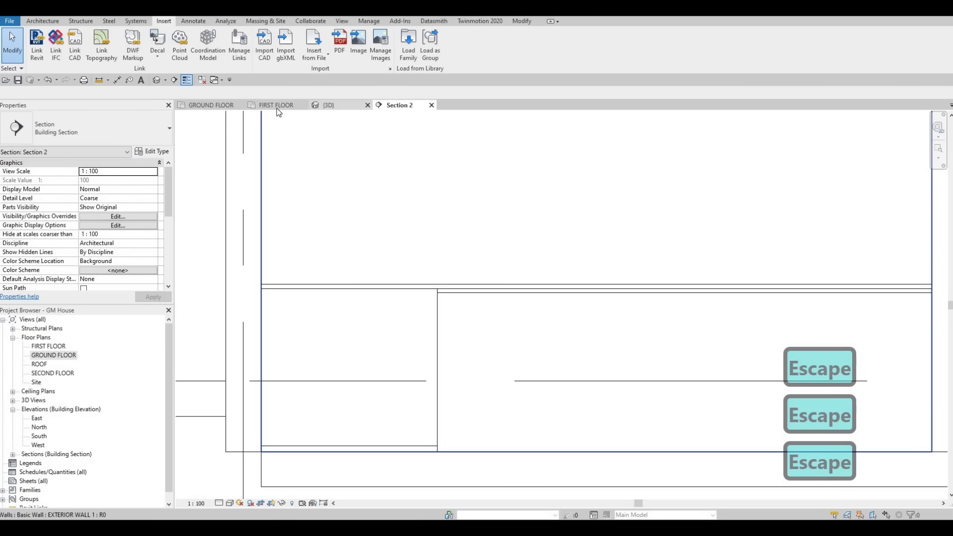
Step: Check the GROUND FLOOR plan, return to Section 2 and try to nudge the selected plumbing fixtures upward
left_click(211, 107)
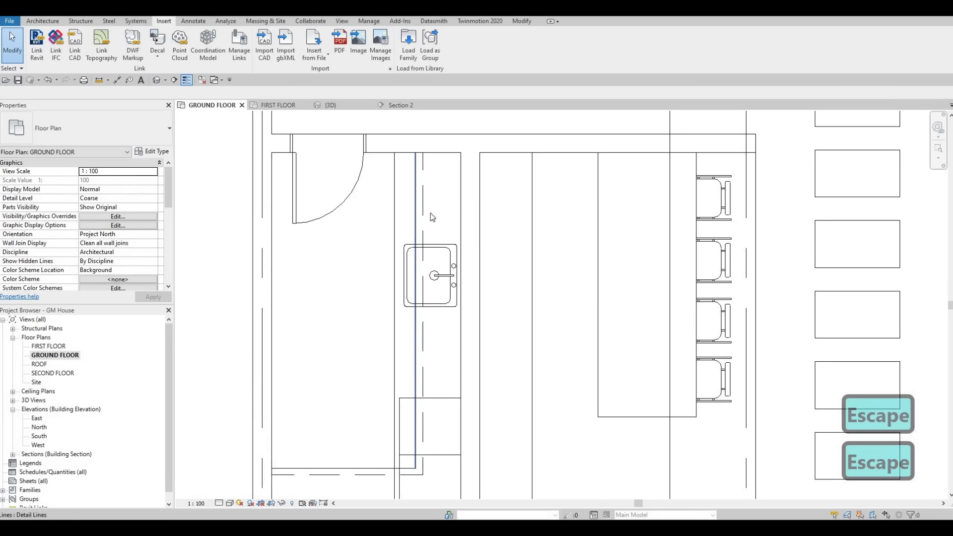
left_click(405, 107)
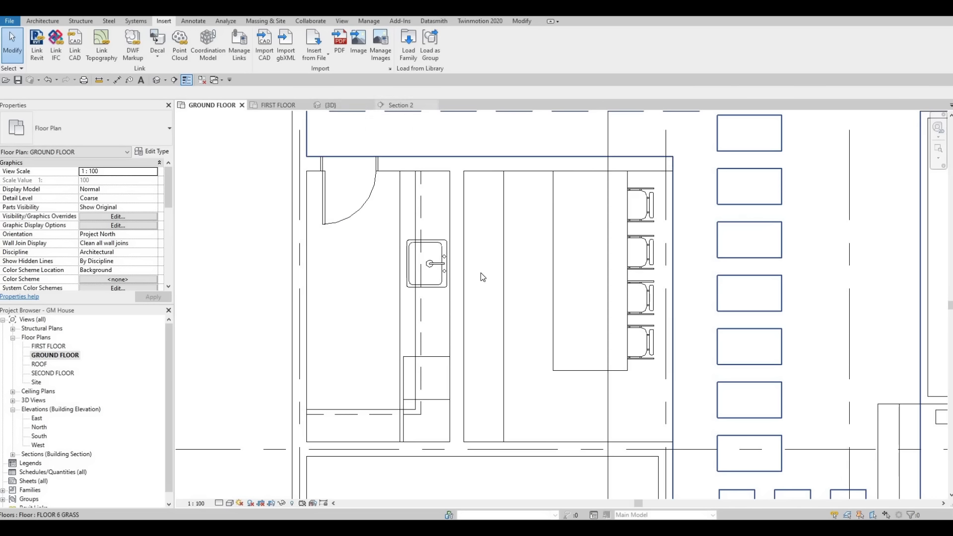
key("Escape")
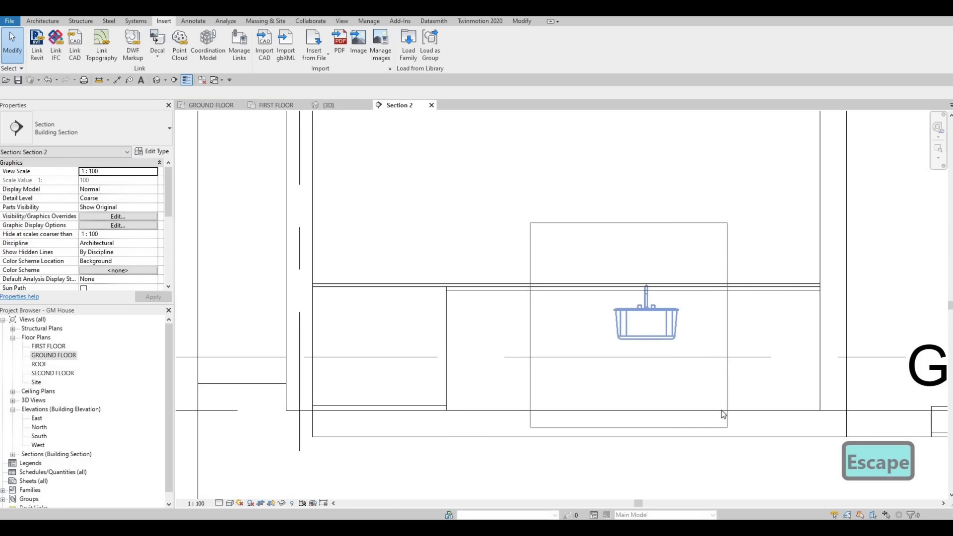
left_click(716, 402)
key("Up")
key("Up")
key("Up")
key("Up")
key("Up")
key("Up")
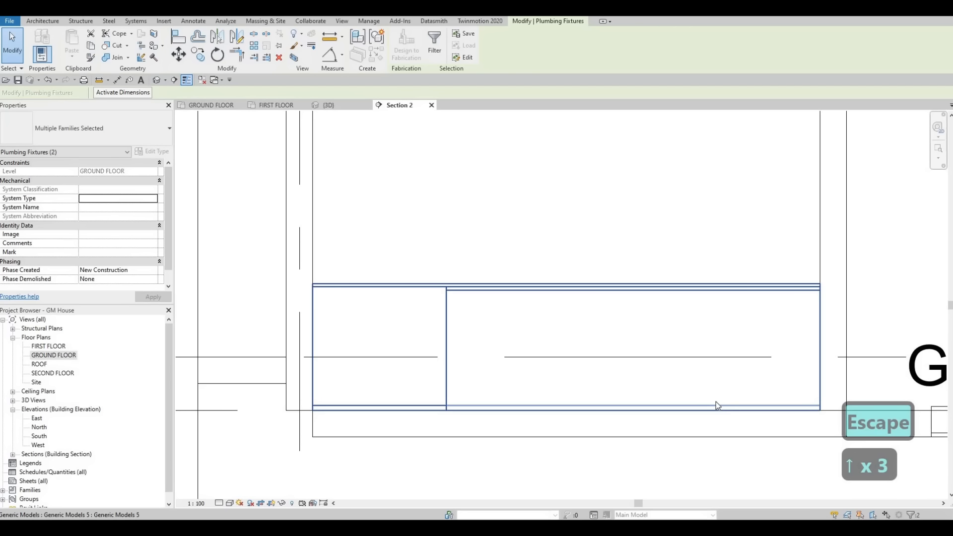
key("Up")
key("Up")
key("Up")
key("Up")
key("Up")
key("Up")
key("Up")
key("Up")
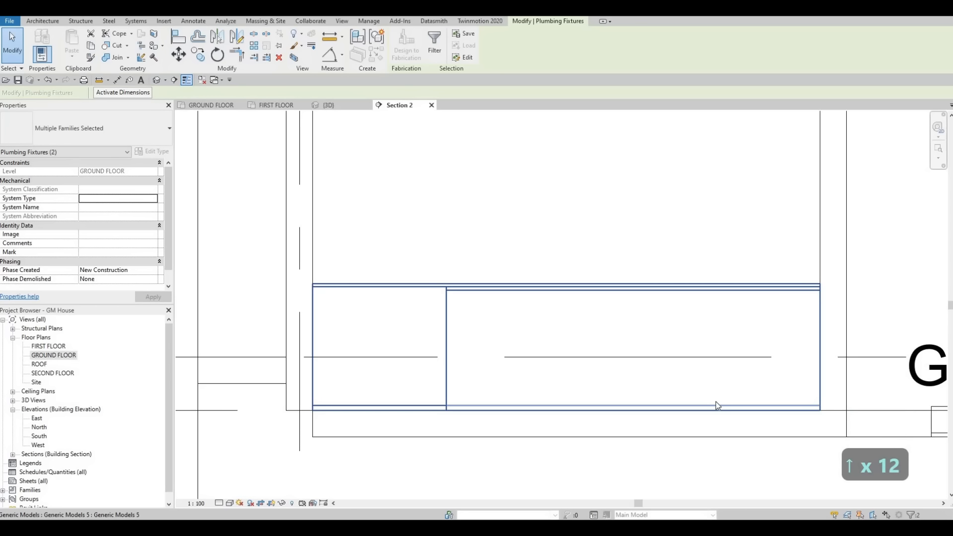
key("Escape")
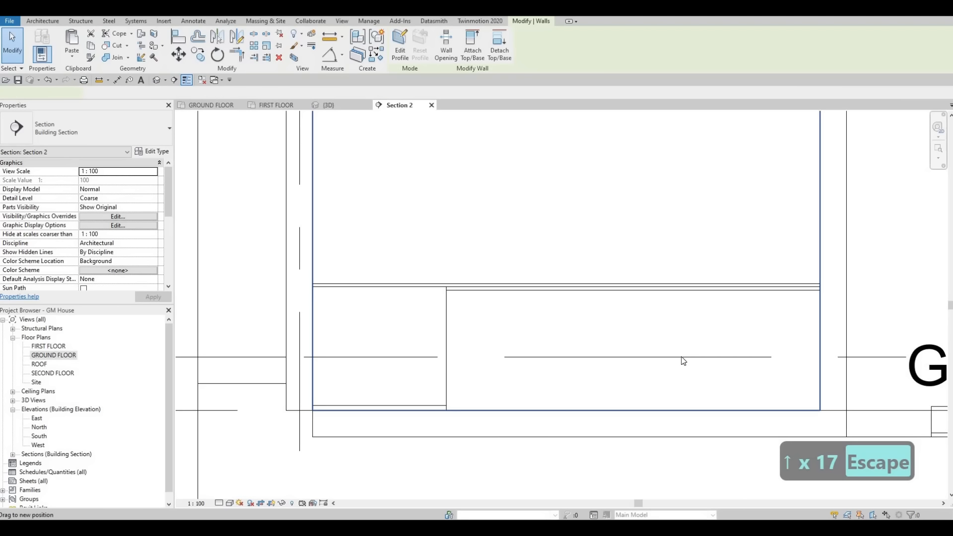
key("Escape")
Step: Raise the round sink's Top Of Counter height to about 949 mm, in line with the granite top's upper surface
scroll(617, 342, "down", 5)
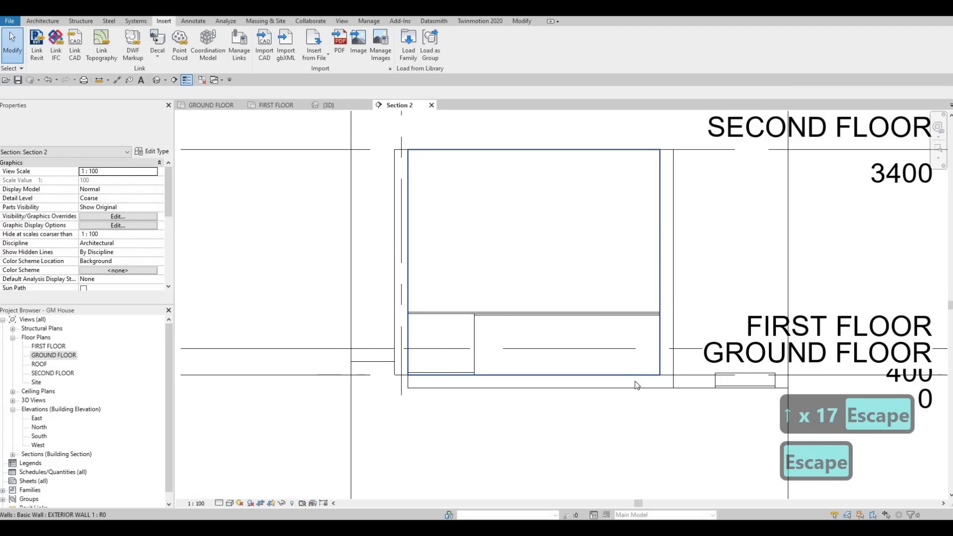
left_click(572, 327)
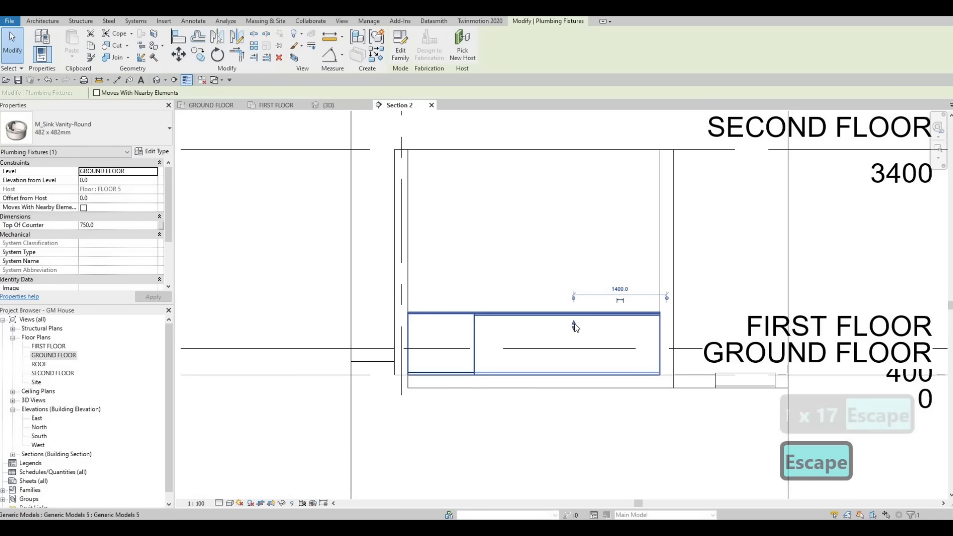
left_click_drag(574, 316, 582, 305)
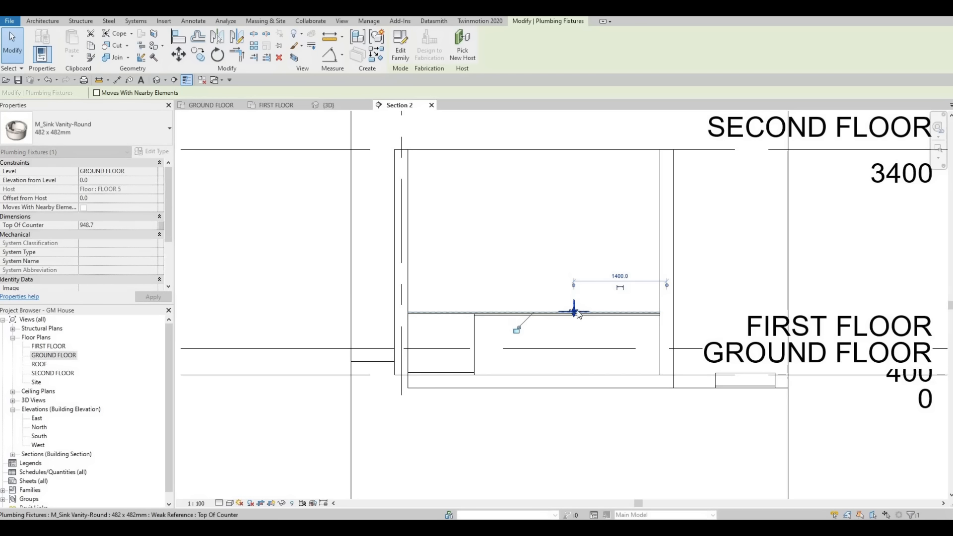
scroll(563, 335, "up", 5)
scroll(554, 328, "up", 3)
key("Escape")
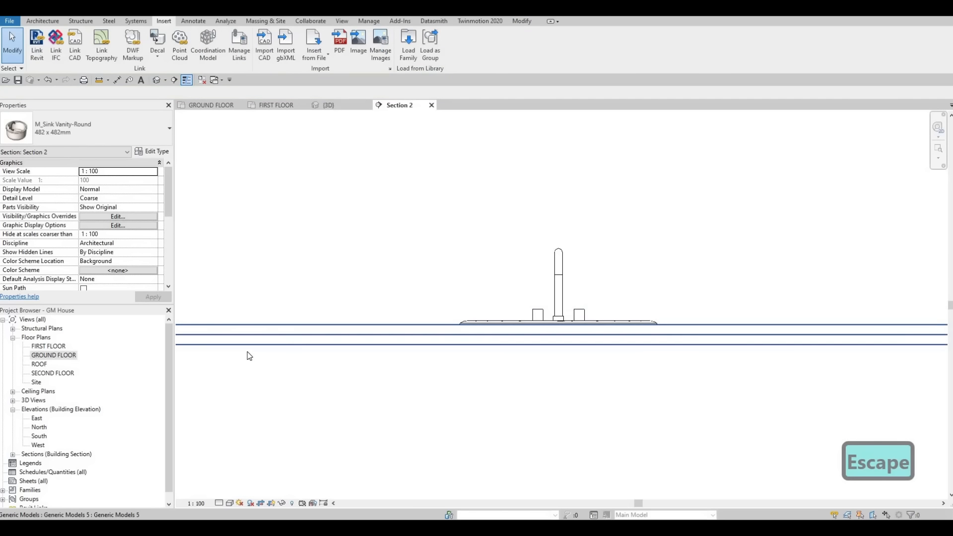
scroll(249, 356, "down", 5)
middle_click_drag(223, 365, 319, 347)
scroll(253, 353, "down", 2)
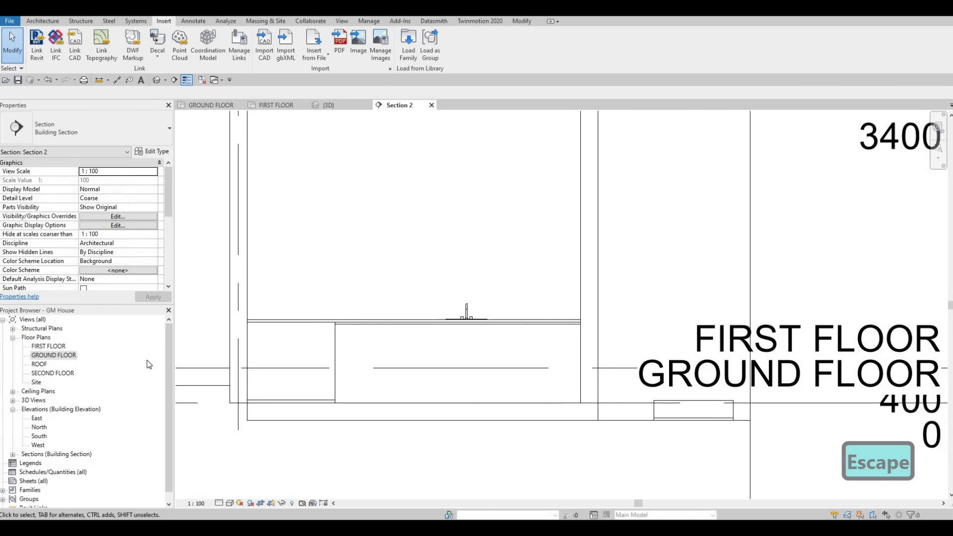
Step: Return to the GROUND FLOOR plan and open the in-place model of the bar counters for editing
double_click(54, 356)
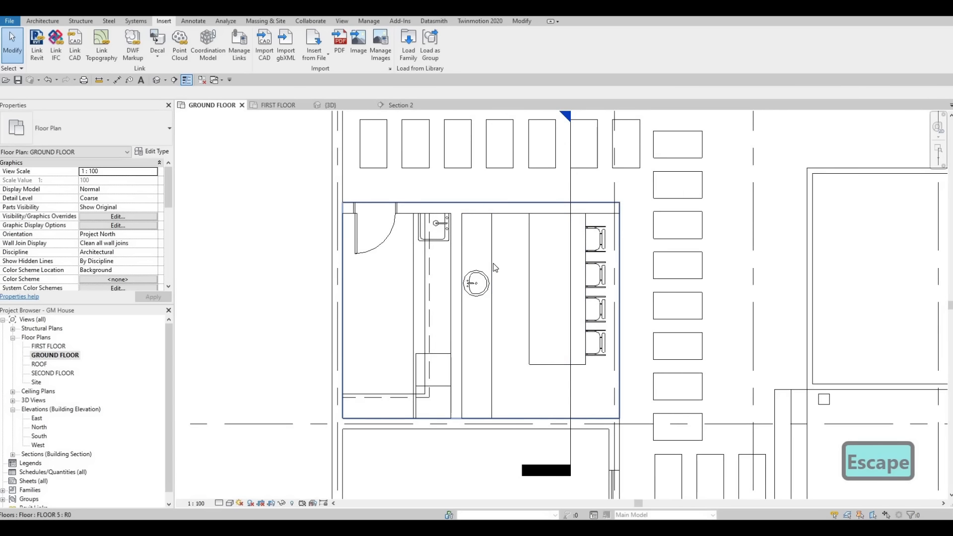
scroll(495, 268, "up", 3)
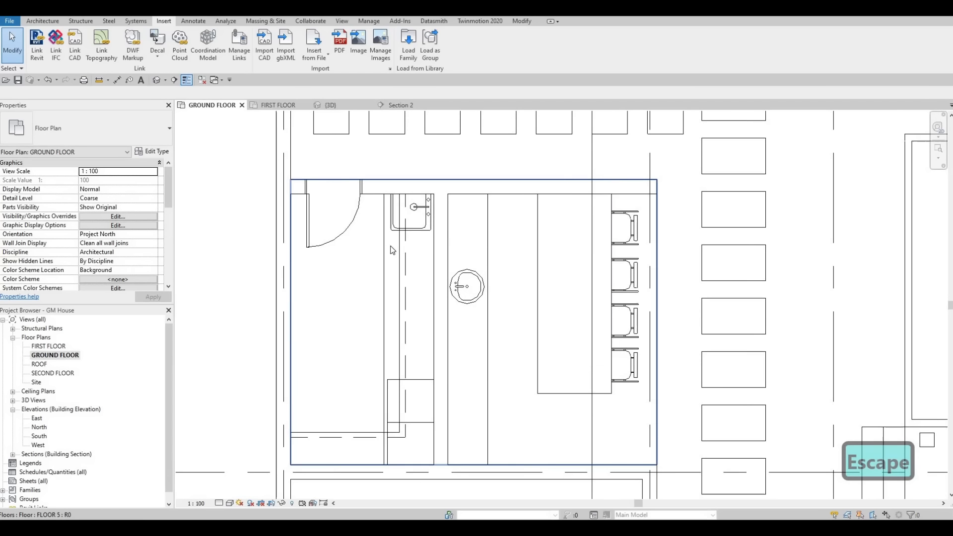
left_click(42, 21)
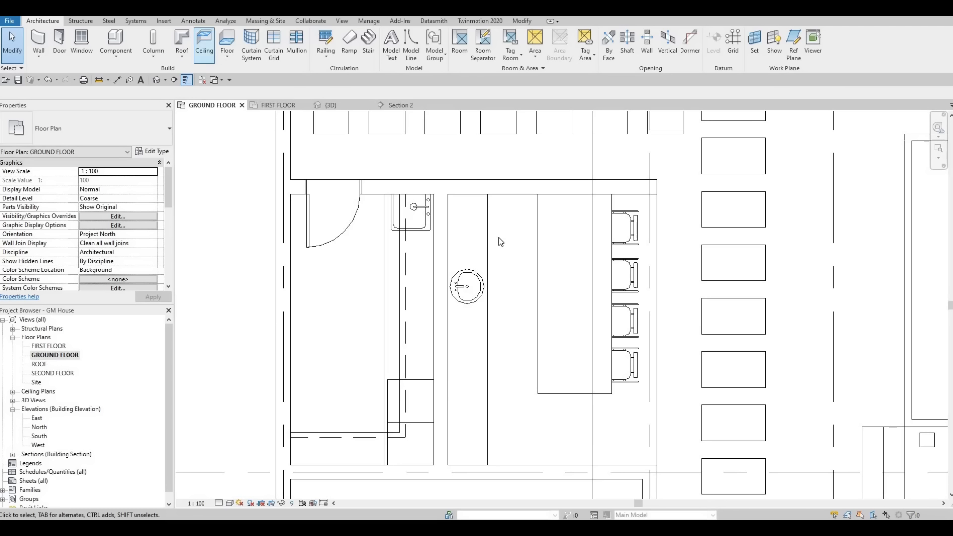
left_click(538, 215)
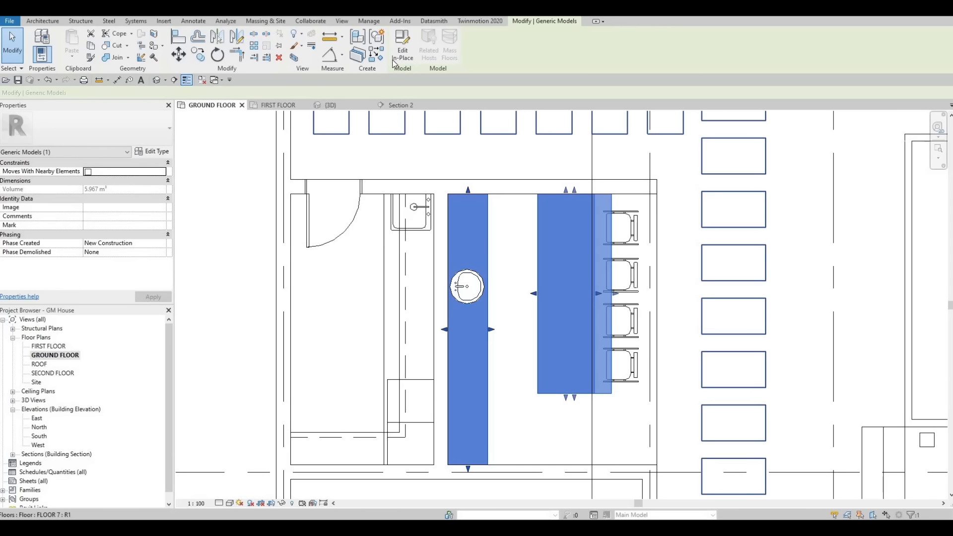
left_click(397, 58)
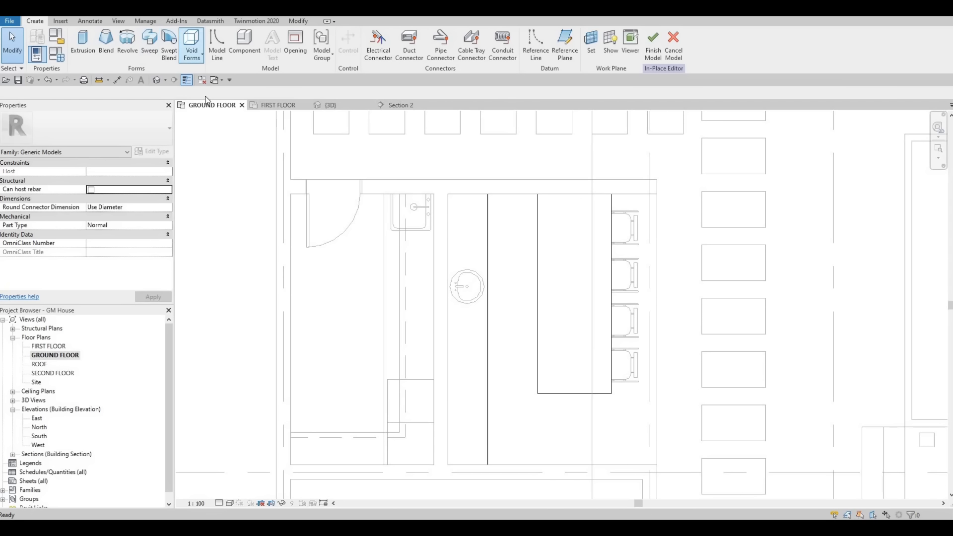
Step: Create a void extrusion 25 mm deep from the picked outline of the round sink on the wall-side counter
left_click(192, 50)
left_click(215, 72)
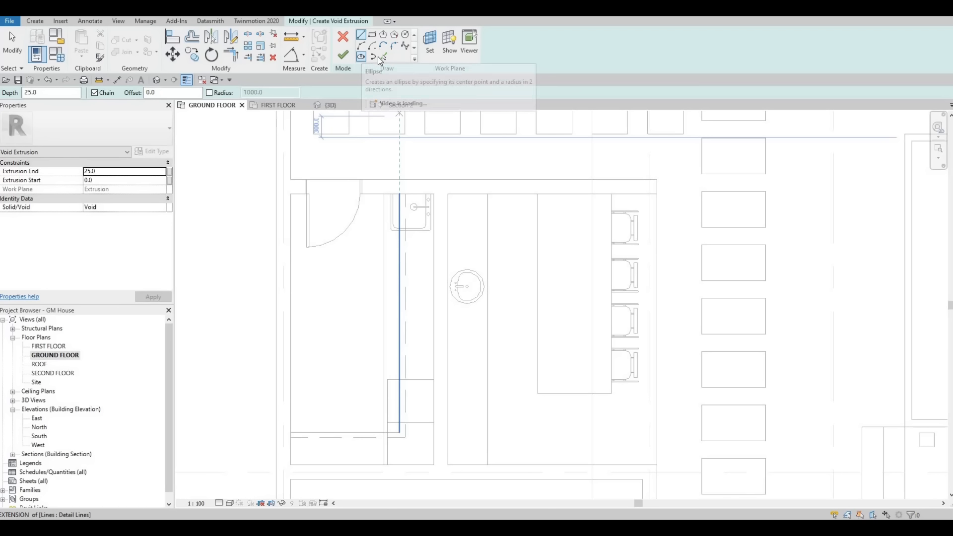
left_click(383, 56)
scroll(477, 282, "up", 2)
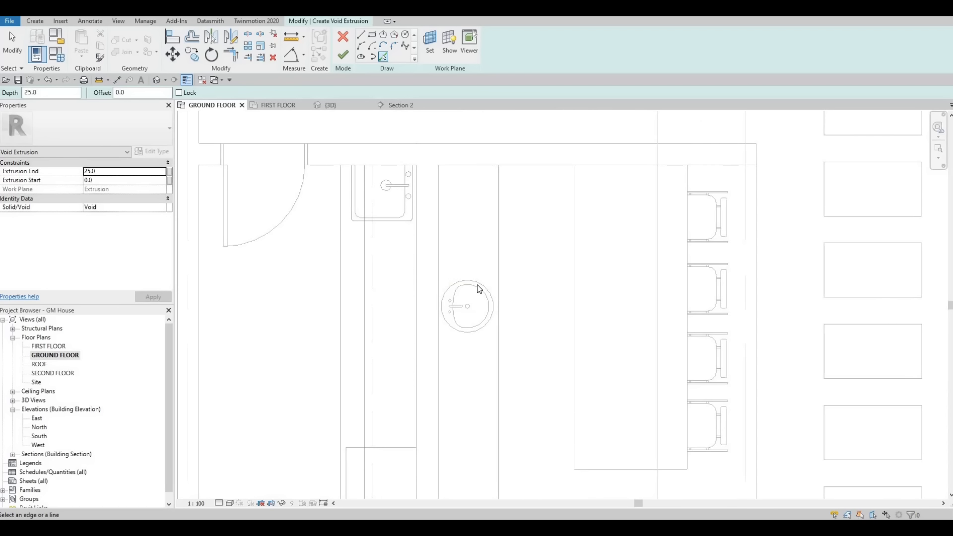
scroll(481, 291, "up", 2)
left_click(436, 292)
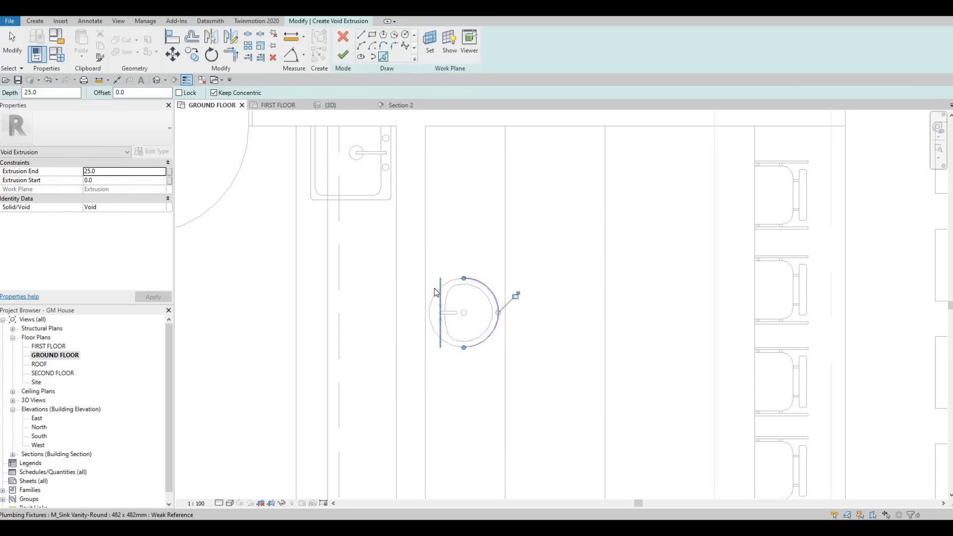
left_click(342, 54)
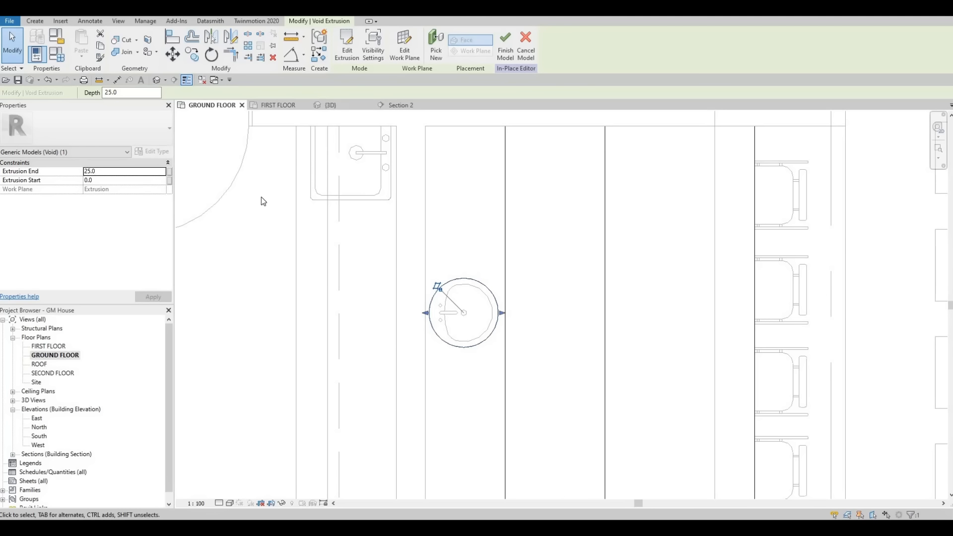
Step: In Section 2, stretch the sink void through the countertop, to extrusion start -38.1 and end 228.8 mm
left_click(397, 107)
scroll(465, 313, "up", 4)
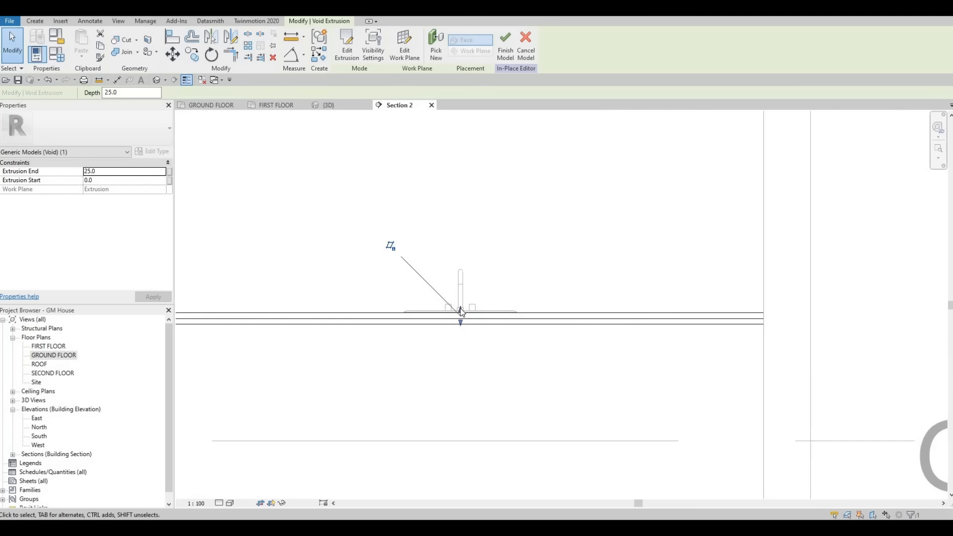
left_click_drag(459, 306, 462, 370)
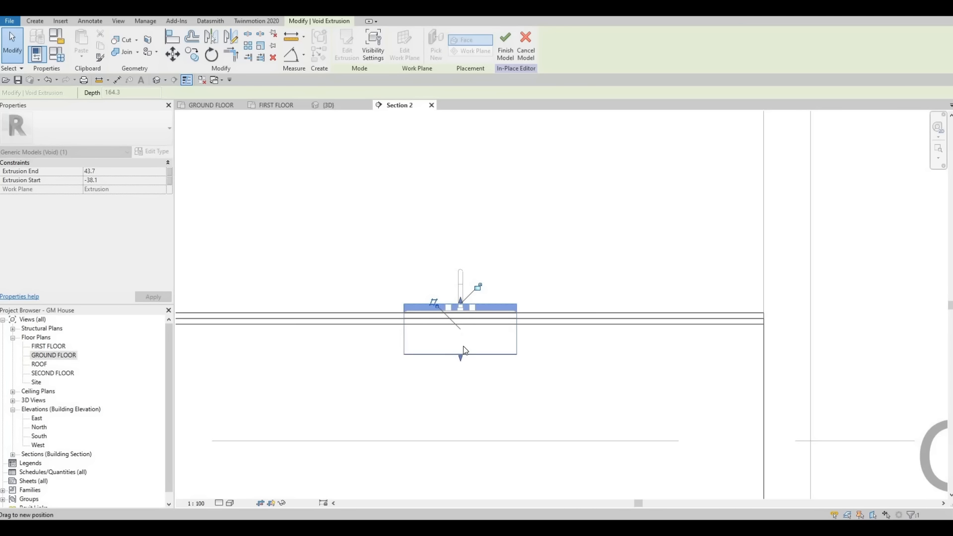
Step: In the 3D view, cut the wall-side counter's body with the sink void
left_click(331, 106)
middle_click_drag(268, 153, 318, 199, "shift")
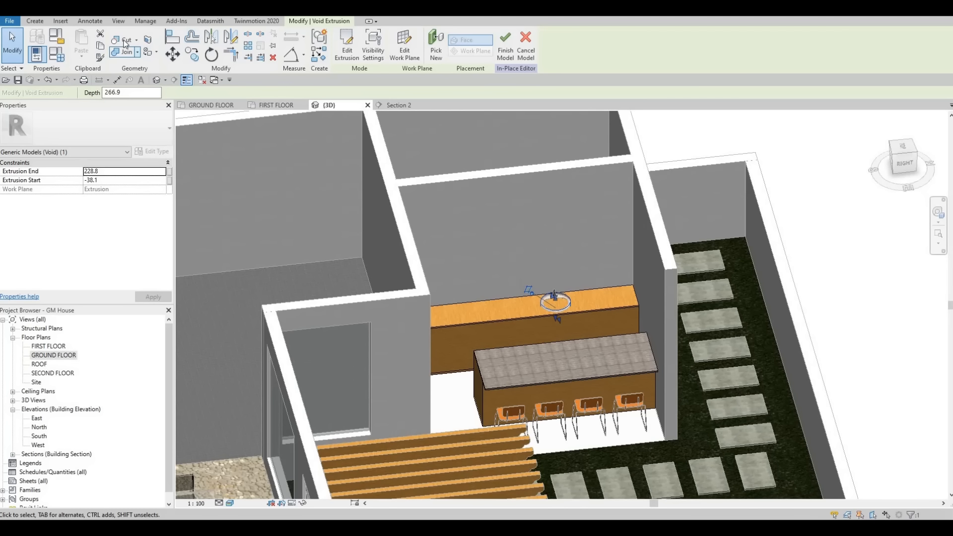
left_click(123, 40)
left_click(538, 334)
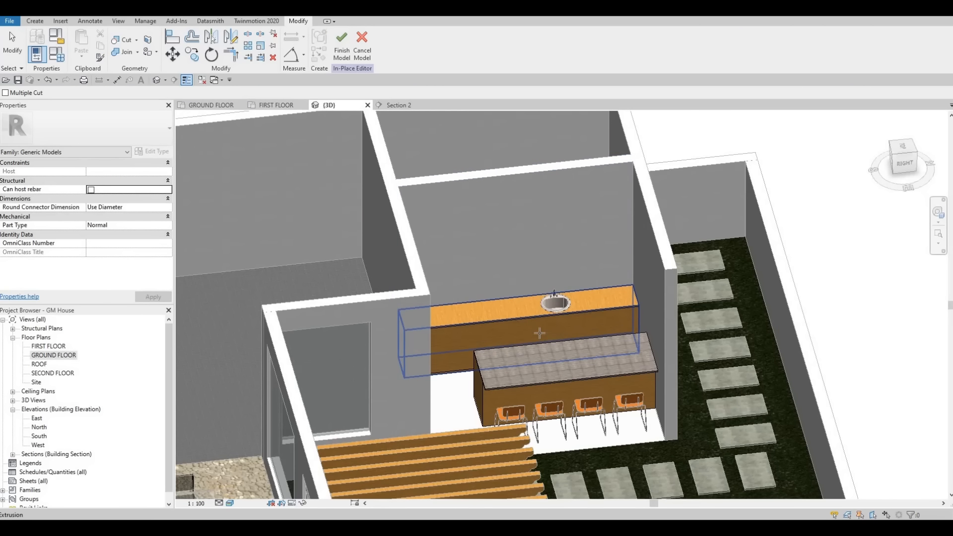
scroll(565, 302, "up", 5)
key("Escape")
key("Escape")
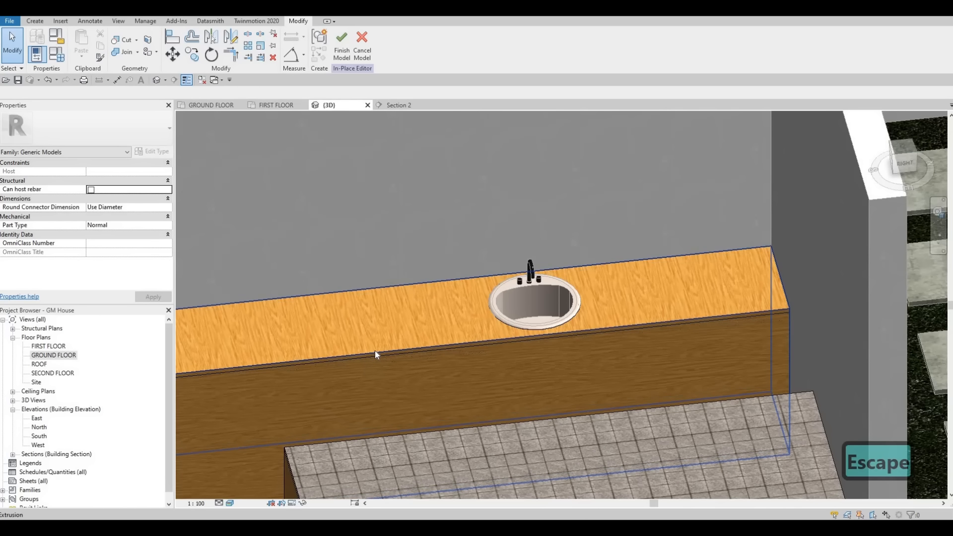
key("Escape")
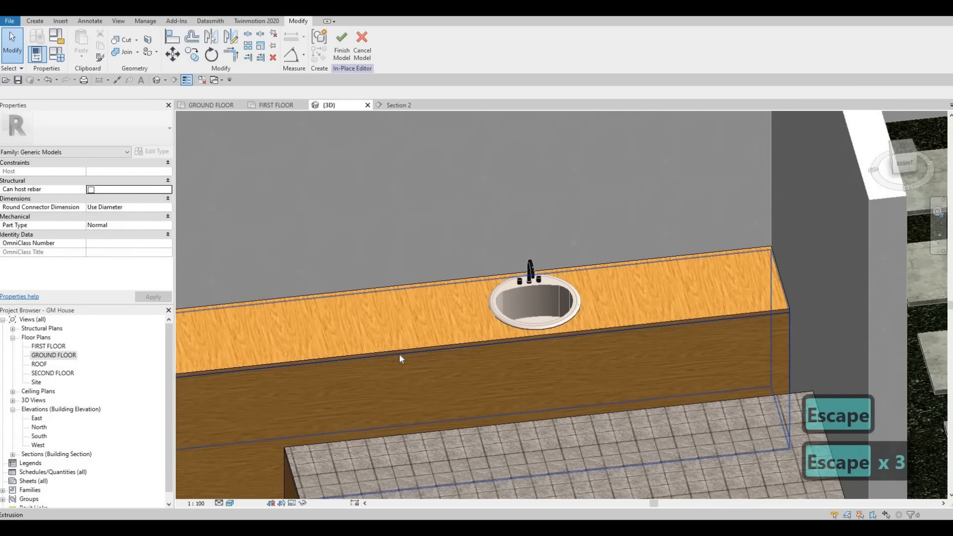
left_click(399, 354)
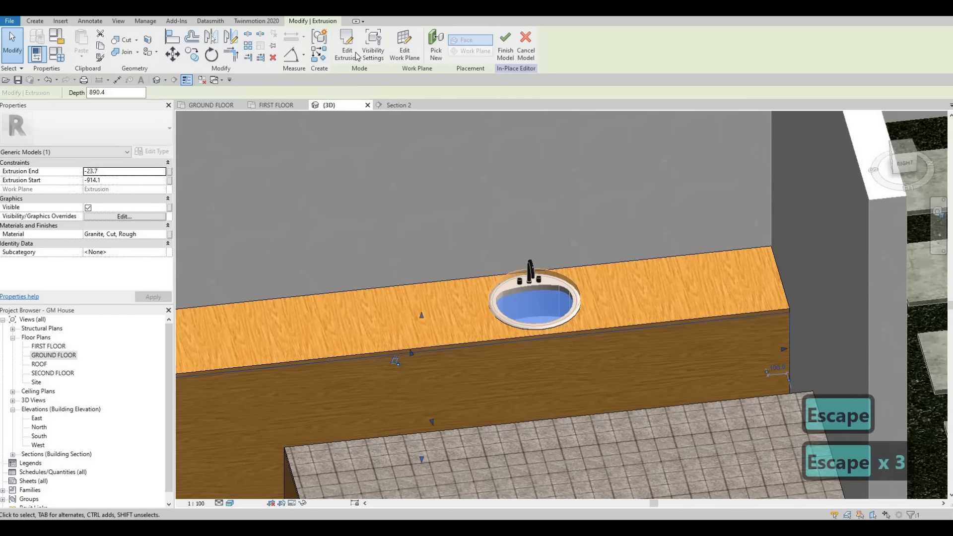
double_click(446, 344)
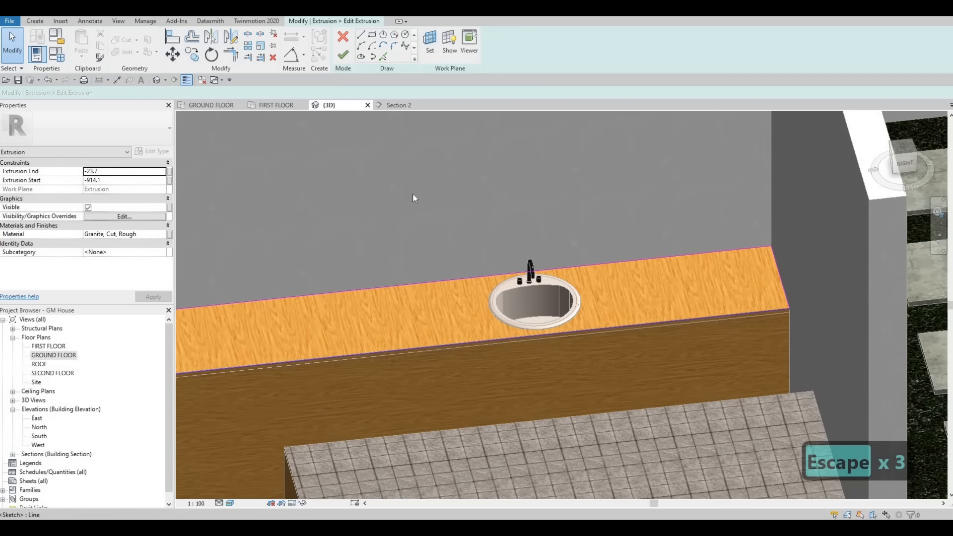
mouse_move(405, 292)
middle_mouse_down("shift")
mouse_move(408, 312)
mouse_move(351, 70)
mouse_move(389, 214)
middle_mouse_up("shift")
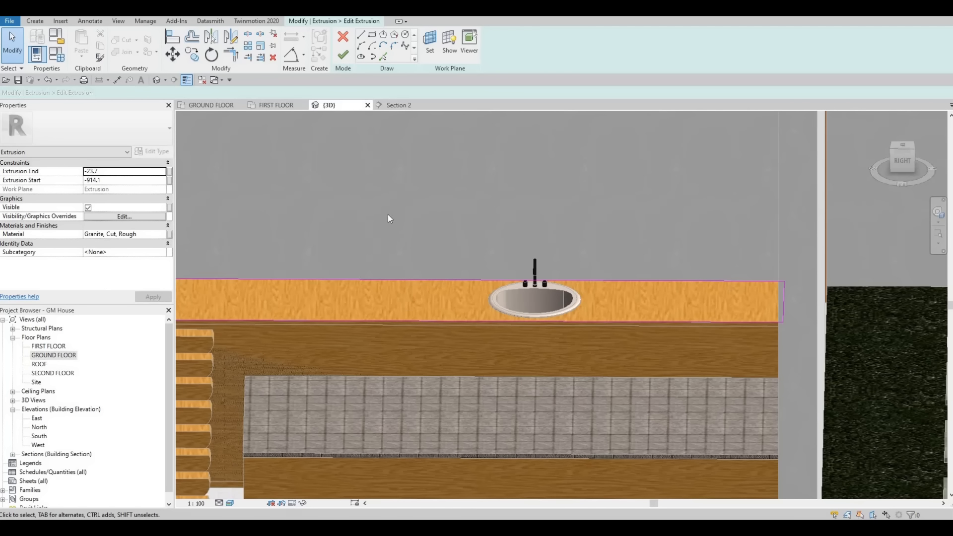
Step: Set the material of the wall-side counter's joined geometry to Granite, Cut, Rough
key("Tab")
key("Tab")
left_click(410, 325)
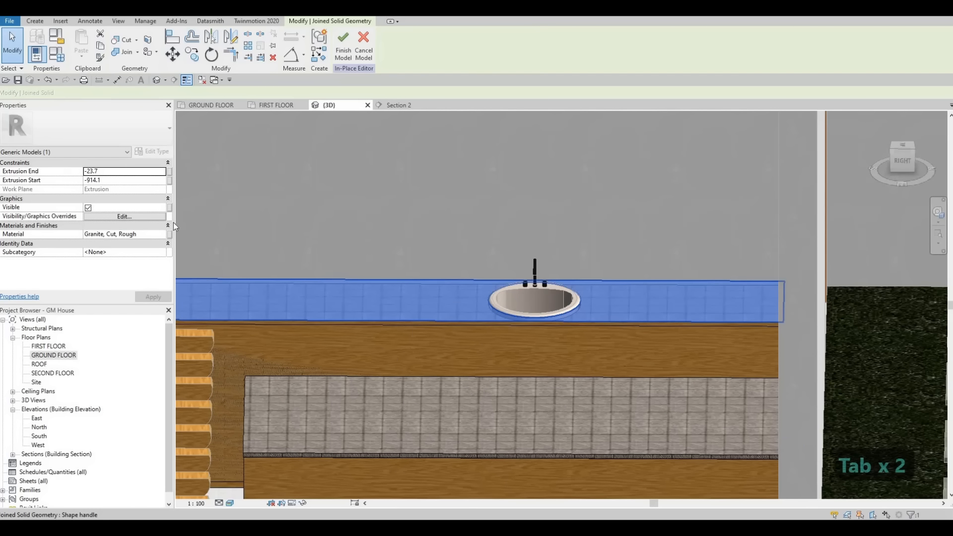
left_click(163, 201)
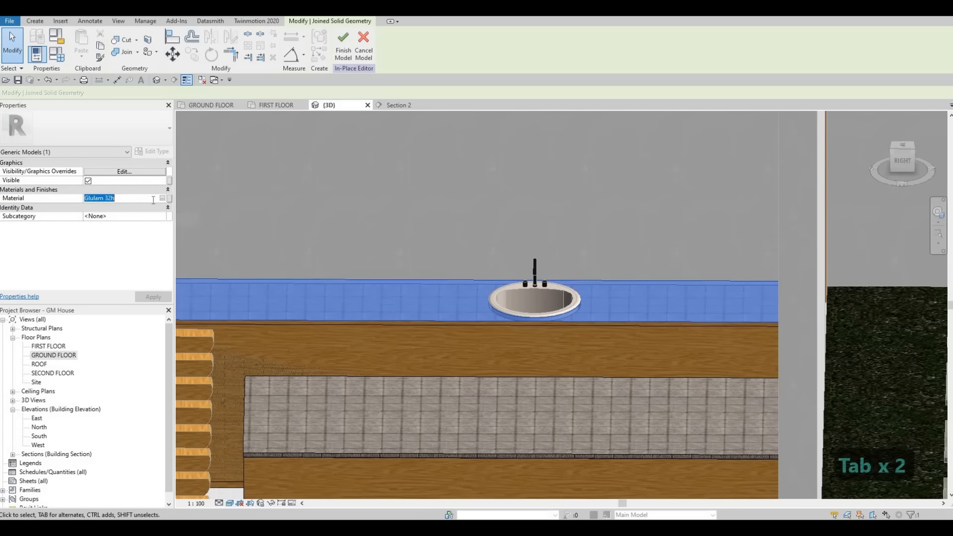
type("Granite, Cut, Rough")
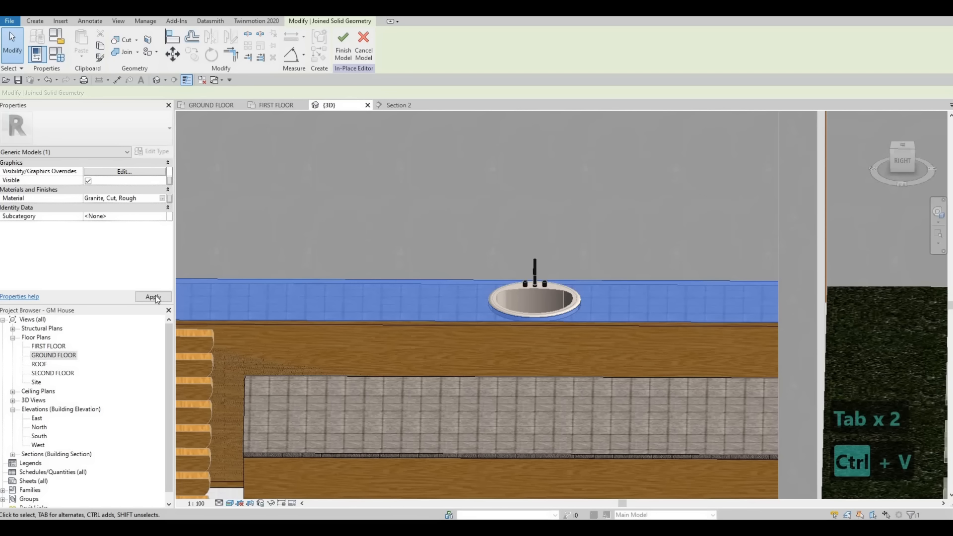
key("Escape")
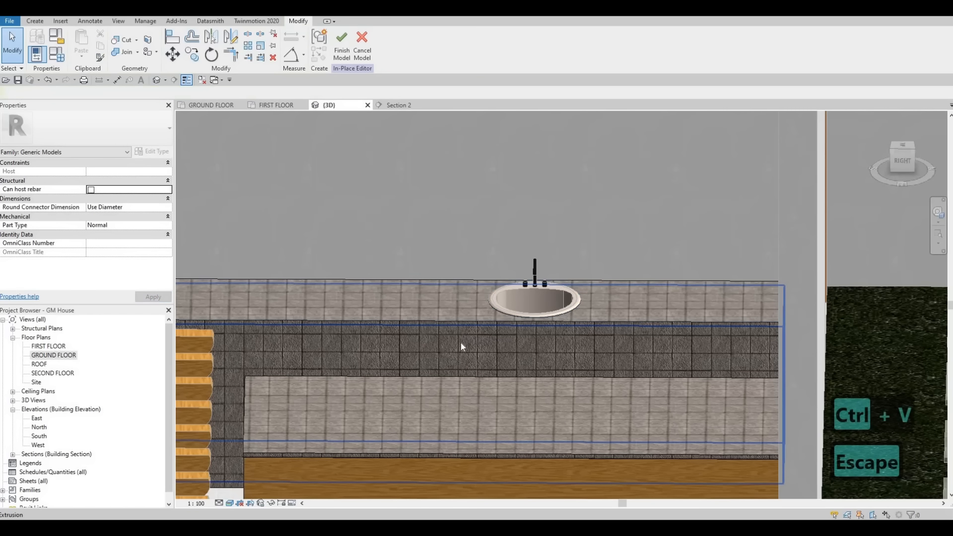
Step: Inspect the wall-side counter's front edge and undo the last material change
scroll(461, 343, "down", 2)
mouse_move(514, 307)
middle_mouse_down("shift")
mouse_move(519, 319)
mouse_move(488, 309)
mouse_move(509, 320)
middle_mouse_up("shift")
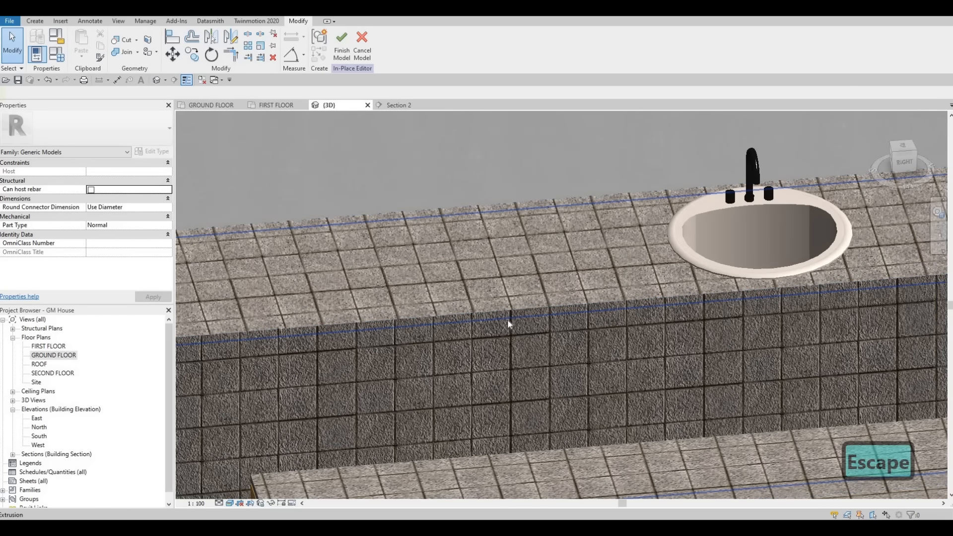
left_click(508, 324)
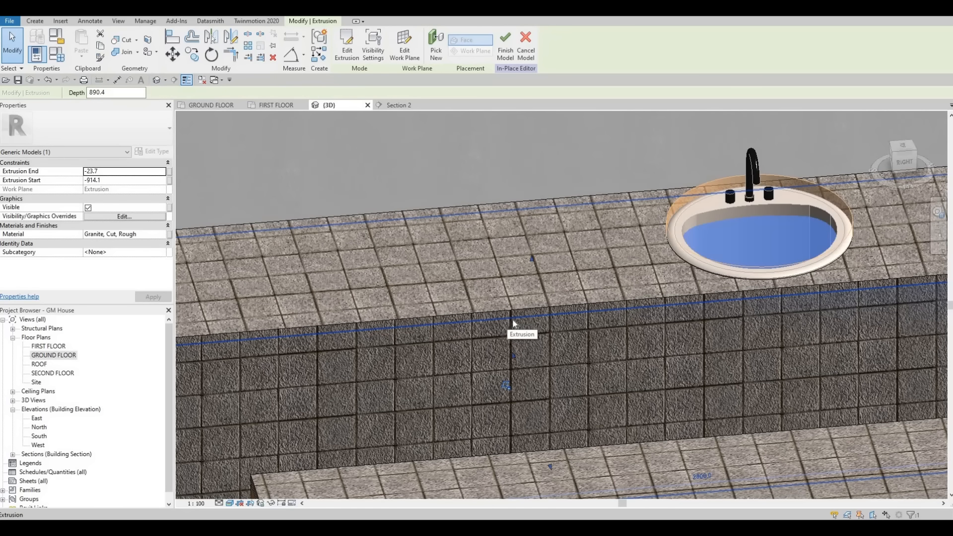
key("Escape")
key("ctrl+z")
Step: In Section 2, raise the underside of the wall-side counter's Glulam 32h extrusion to start at 25 mm, leaving a thin top
middle_click_drag(510, 367, 390, 378, "shift")
left_click(402, 106)
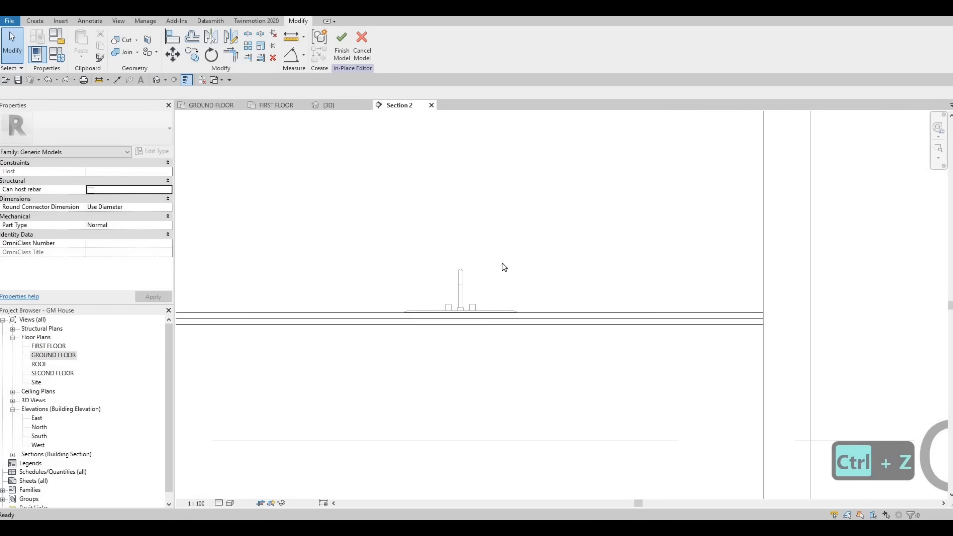
scroll(489, 264, "down", 2)
middle_click_drag(367, 407, 525, 396)
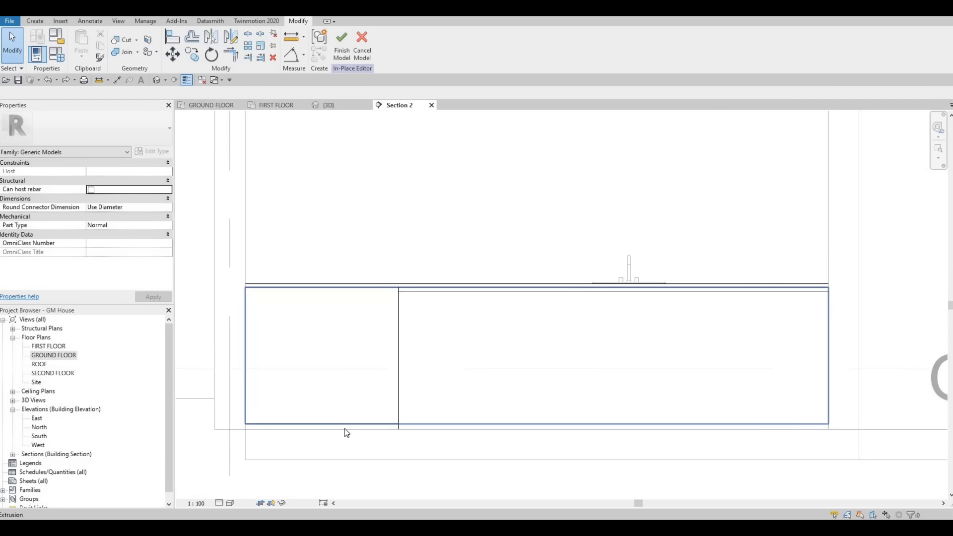
left_click(361, 429)
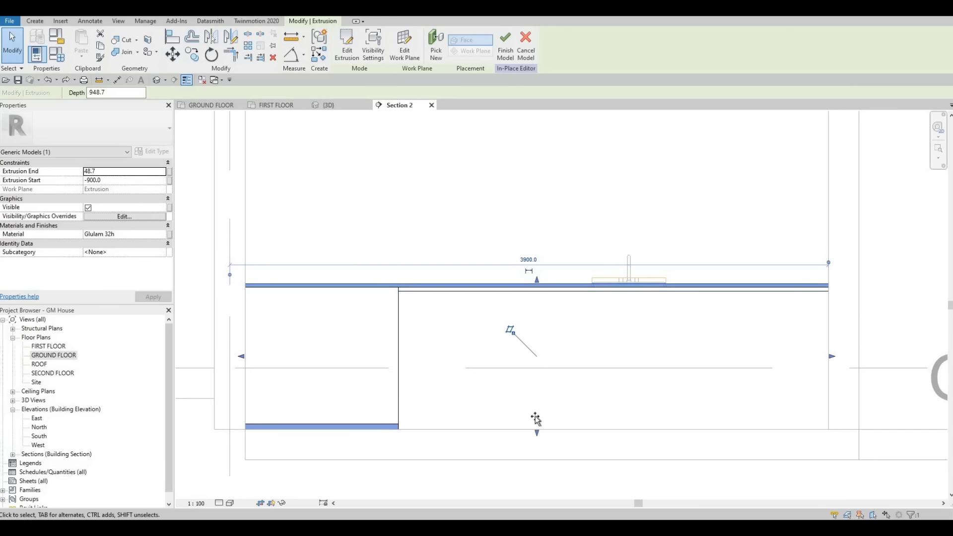
left_click_drag(524, 307, 517, 266)
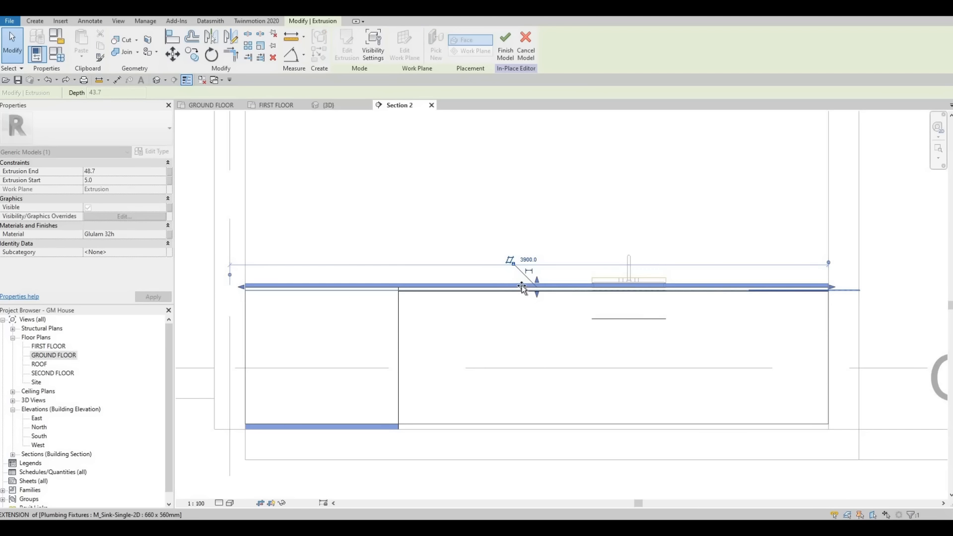
key("Escape")
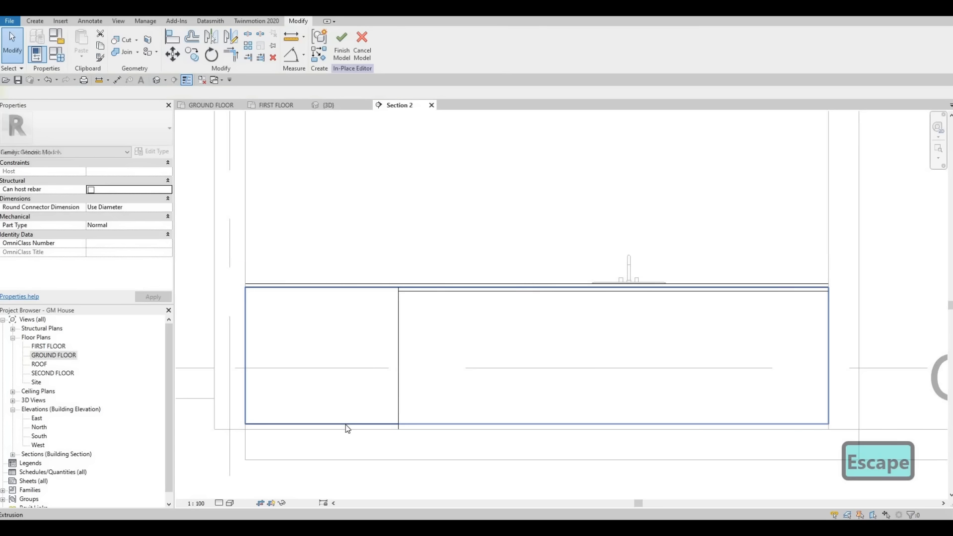
Step: Extend the wall-side counter's granite body down to the floor, with an extrusion start of -948.7 mm
left_click(530, 429)
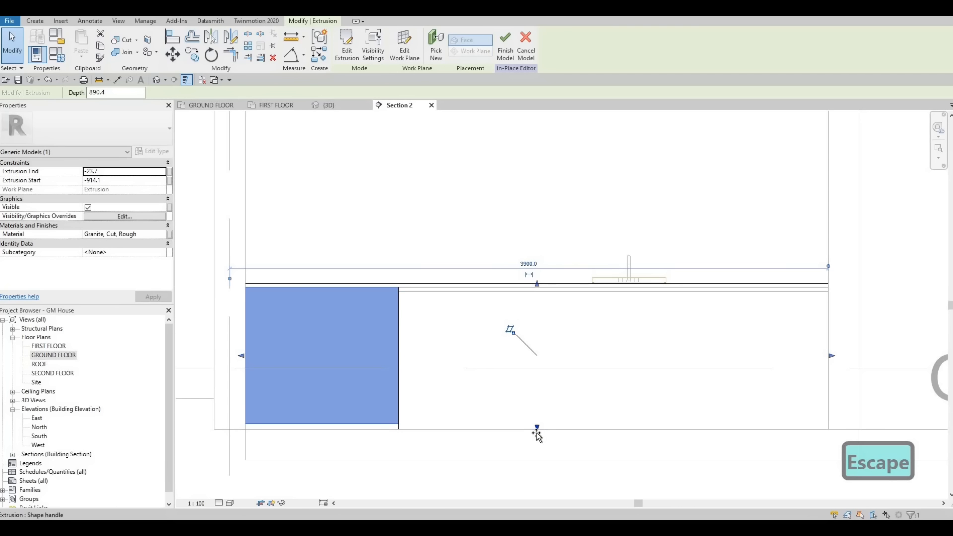
key("Escape")
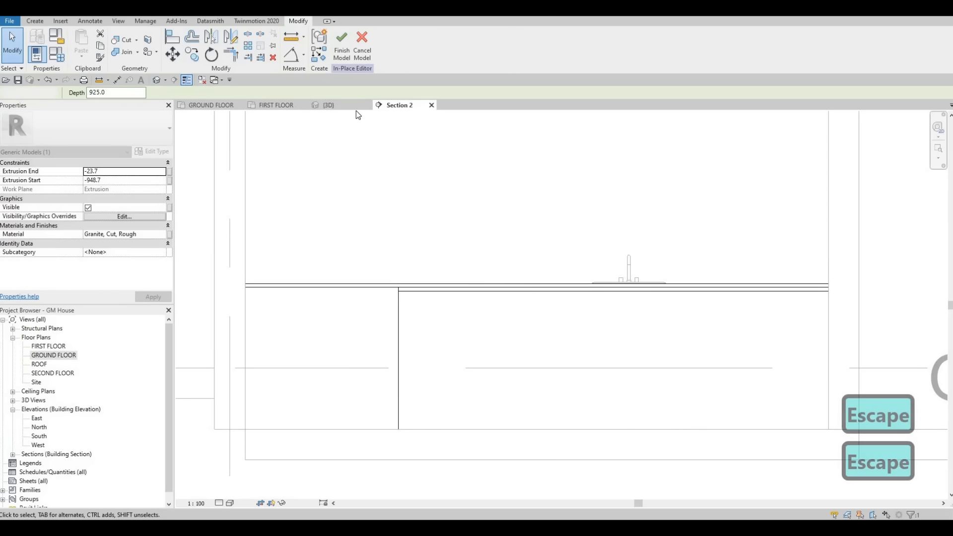
Step: Check the wall-side counter's granite body and Glulam 32h top in 3D, and finish the in-place model from Section 2
left_click(355, 108)
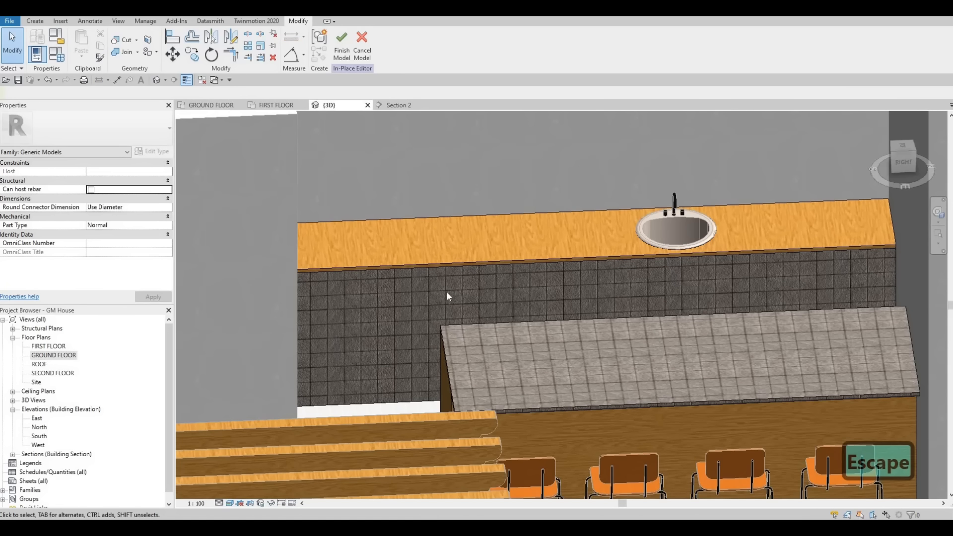
left_click(448, 293)
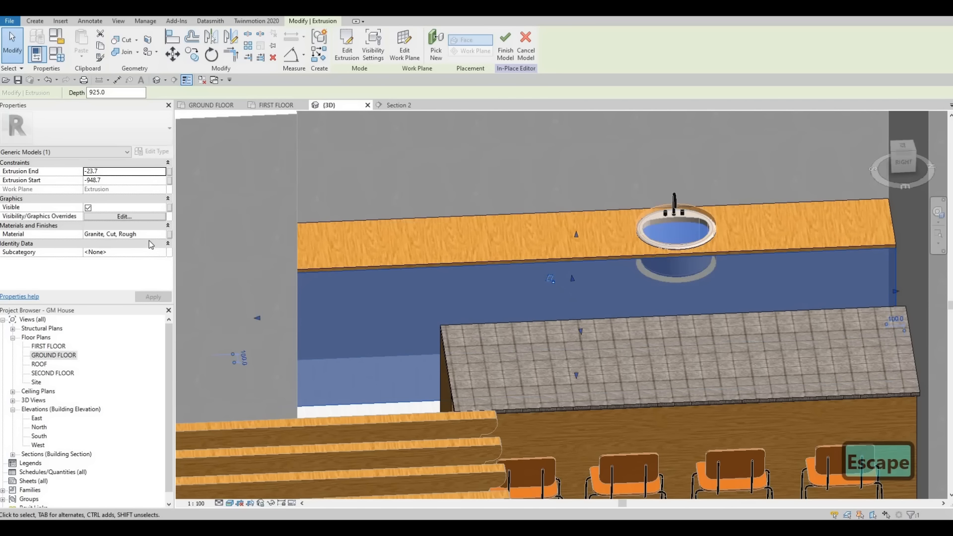
key("Escape")
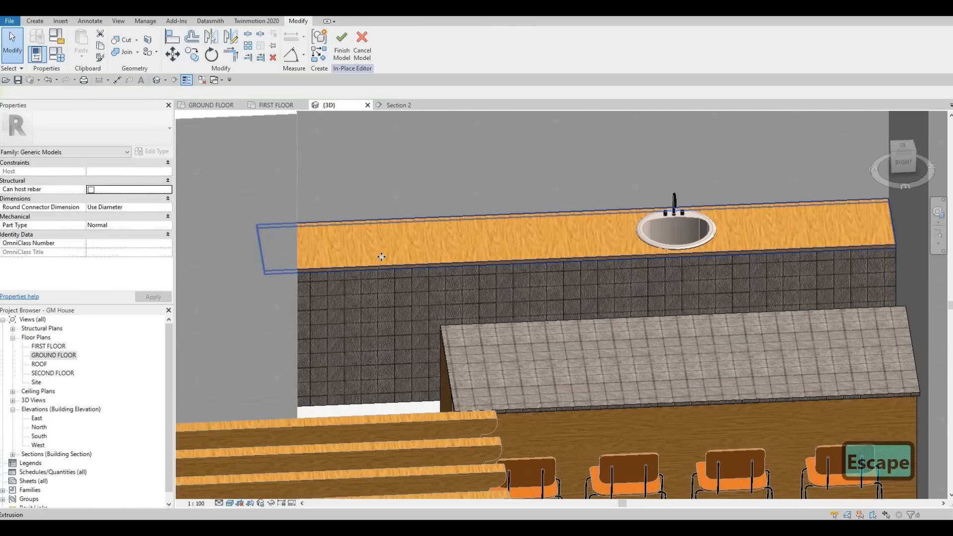
left_click(380, 241)
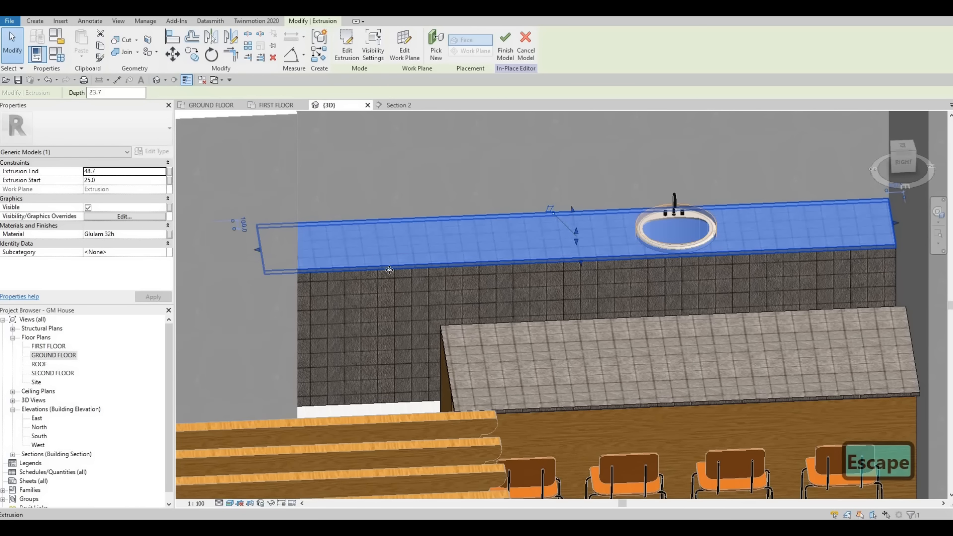
double_click(72, 359)
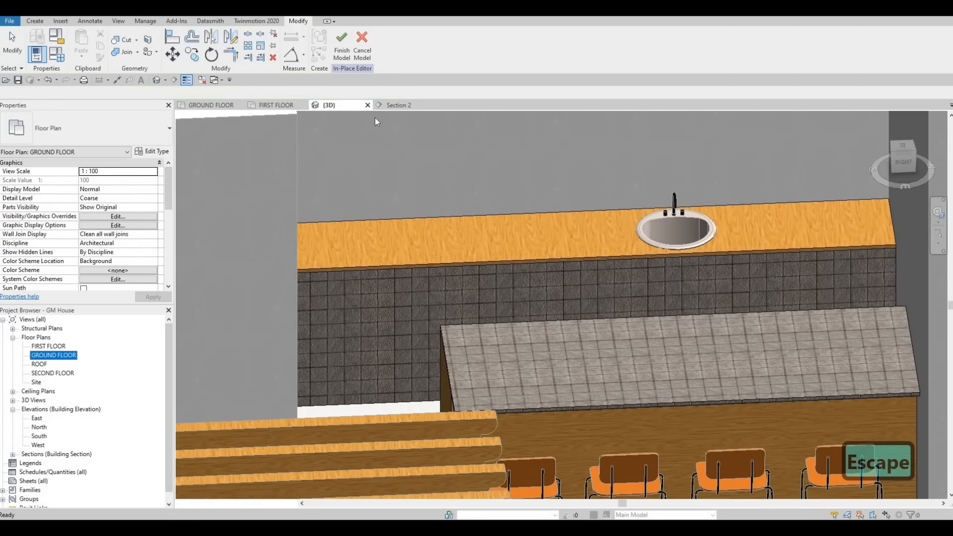
left_click(398, 105)
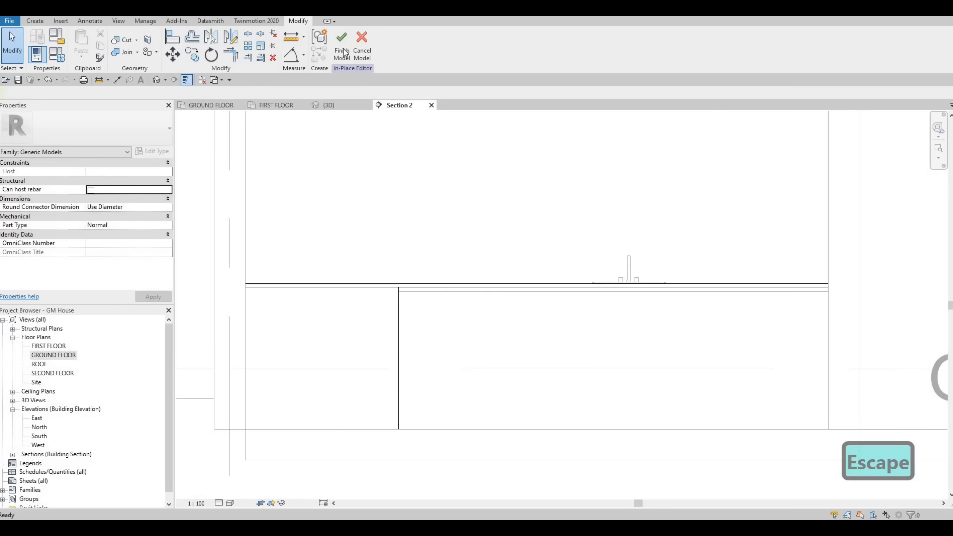
Step: Try to stretch the underside of the wall-side counter's top downward in Section 2, and undo the change
left_click(538, 296)
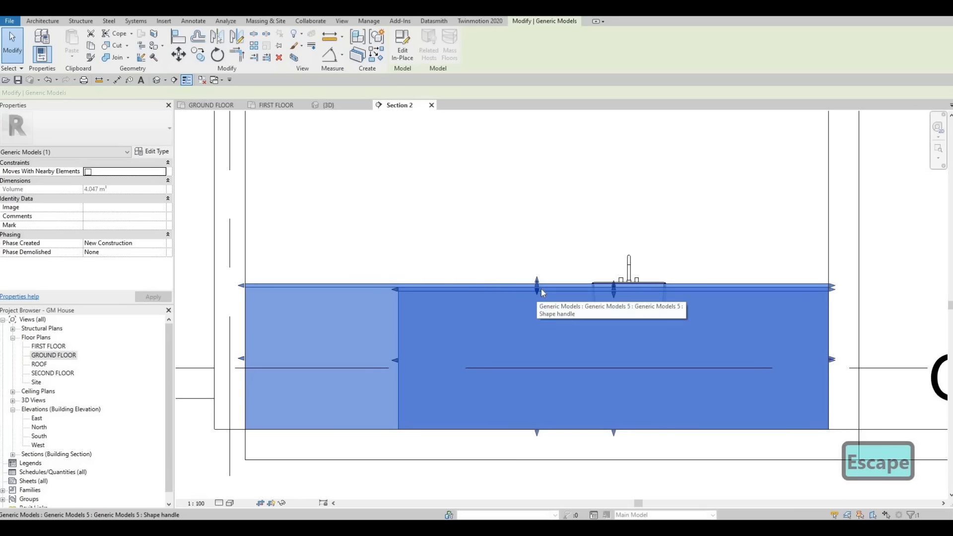
left_click_drag(537, 295, 523, 321)
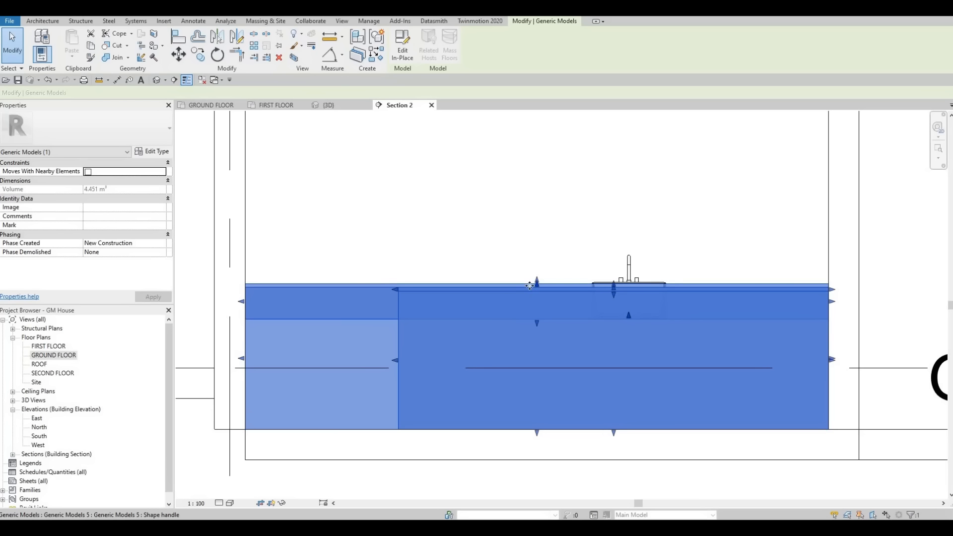
key("ctrl+z")
key("Escape")
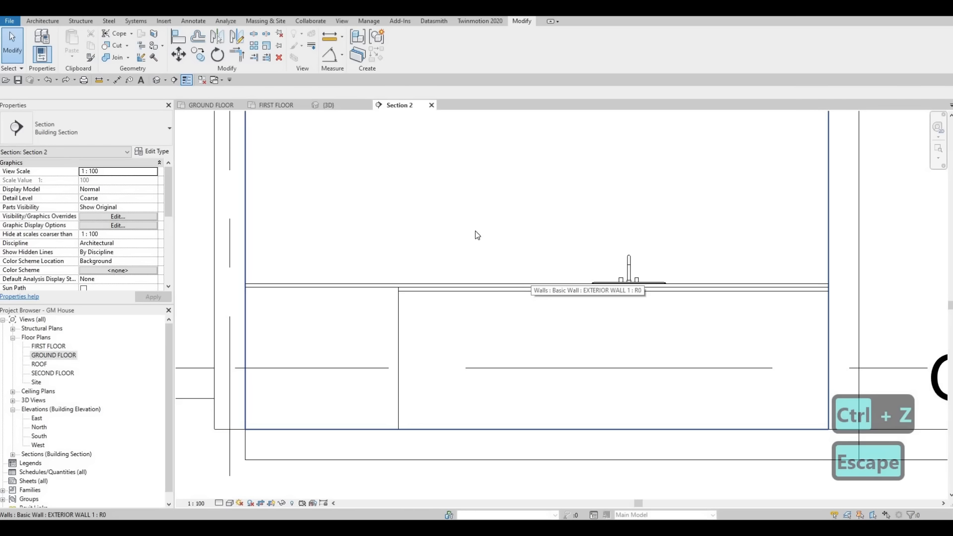
Step: Examine the bar area's counters, sink and chairs from several angles in 3D and in the ground floor plan
left_click(342, 103)
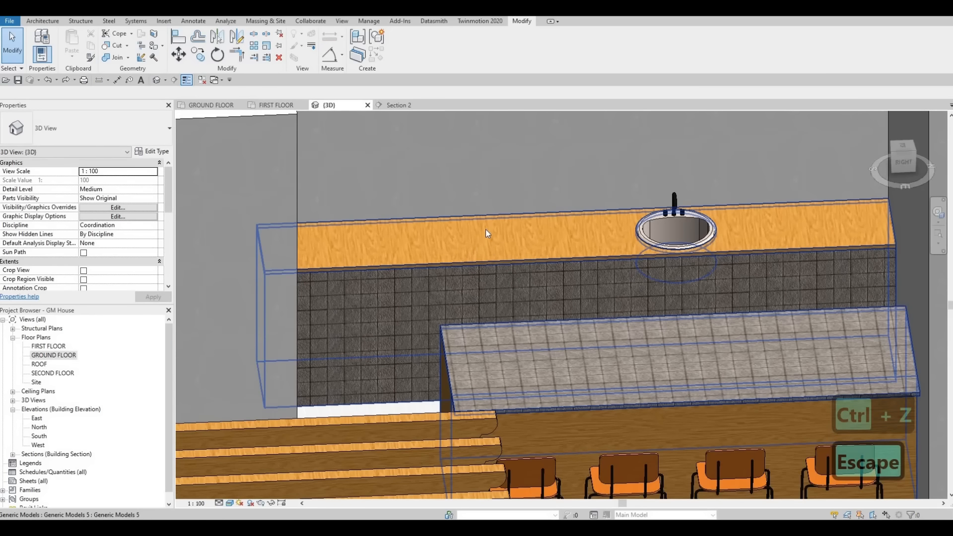
scroll(625, 296, "down", 4)
middle_click_drag(625, 296, 462, 325, "shift")
key("Escape")
key("Escape")
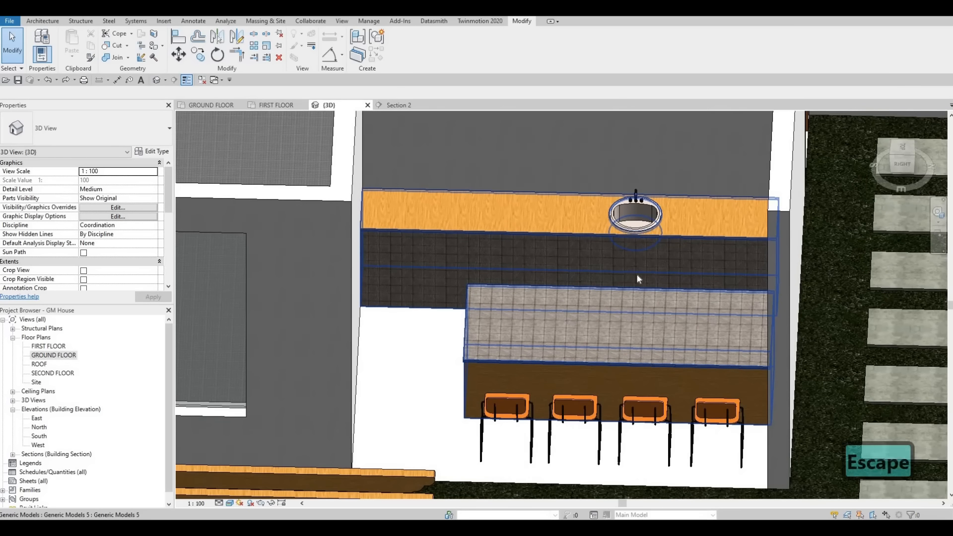
middle_click_drag(607, 273, 262, 267, "shift")
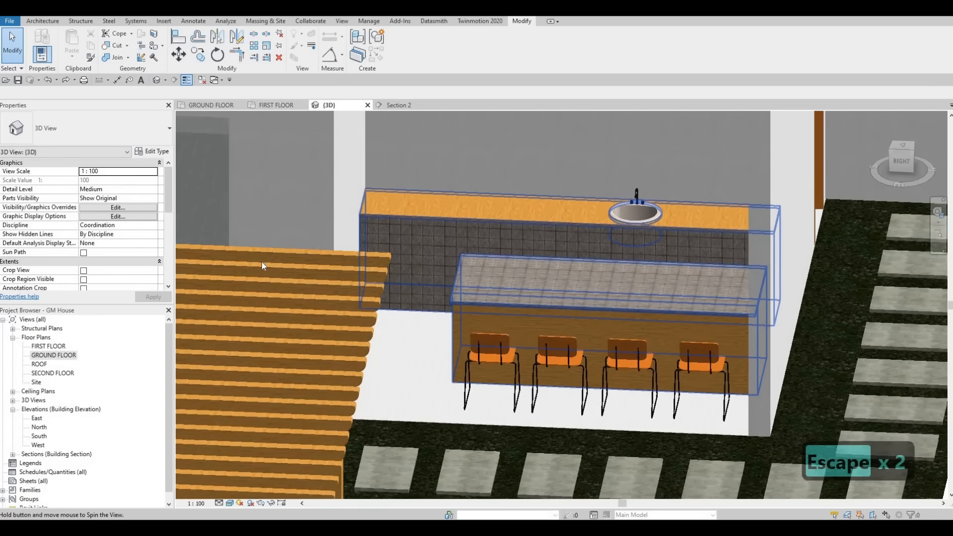
double_click(55, 356)
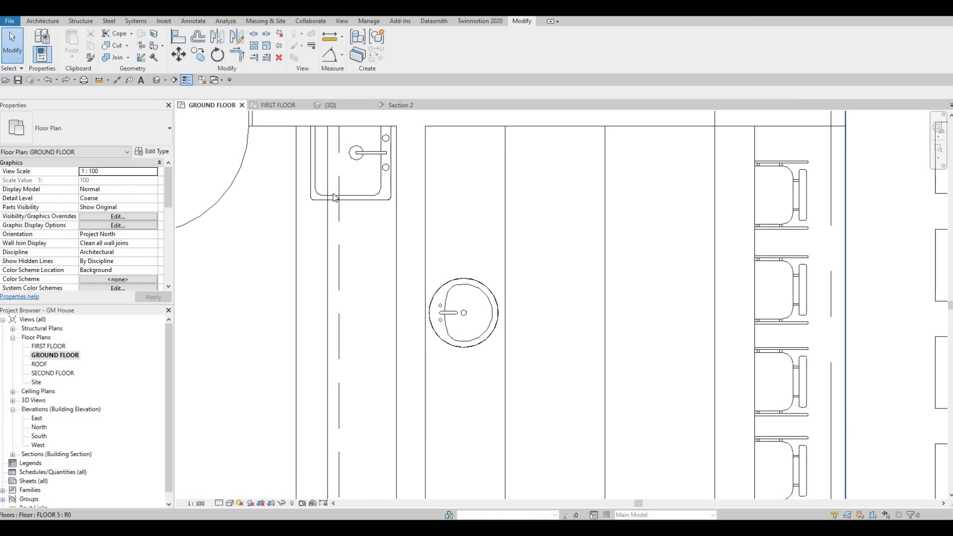
Step: Start a new in-place model of the Generic Models category in Section 2, keeping the suggested name
left_click(406, 106)
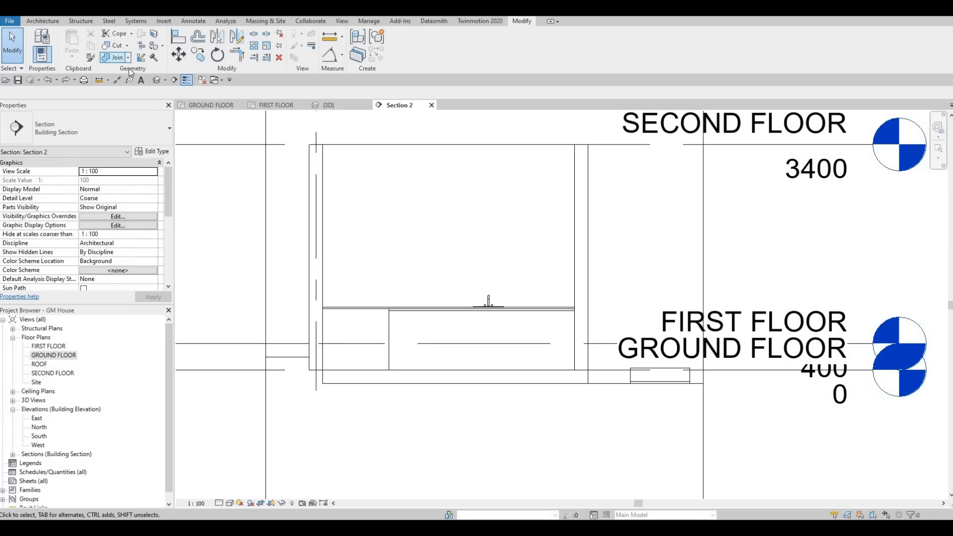
left_click(42, 22)
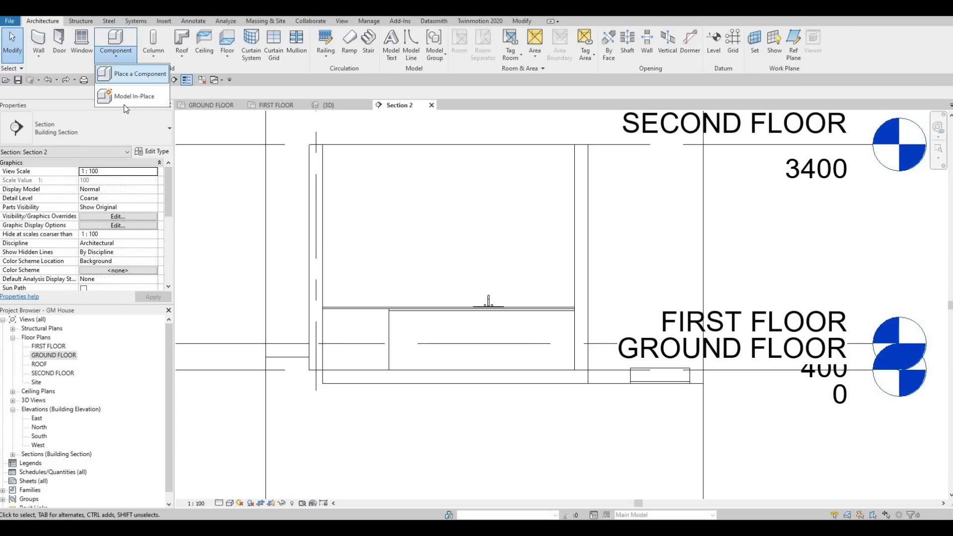
left_click(125, 101)
scroll(552, 229, "down", 1)
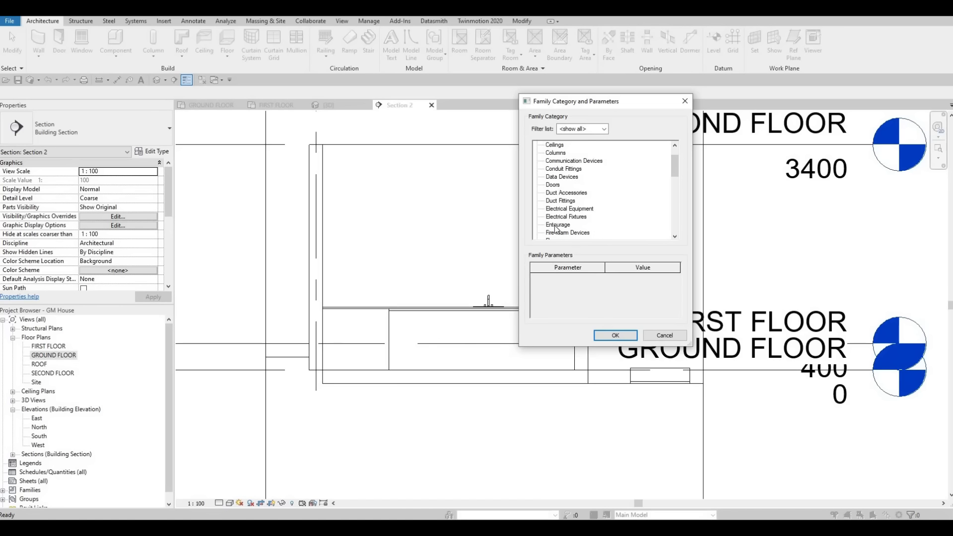
scroll(551, 231, "down", 3)
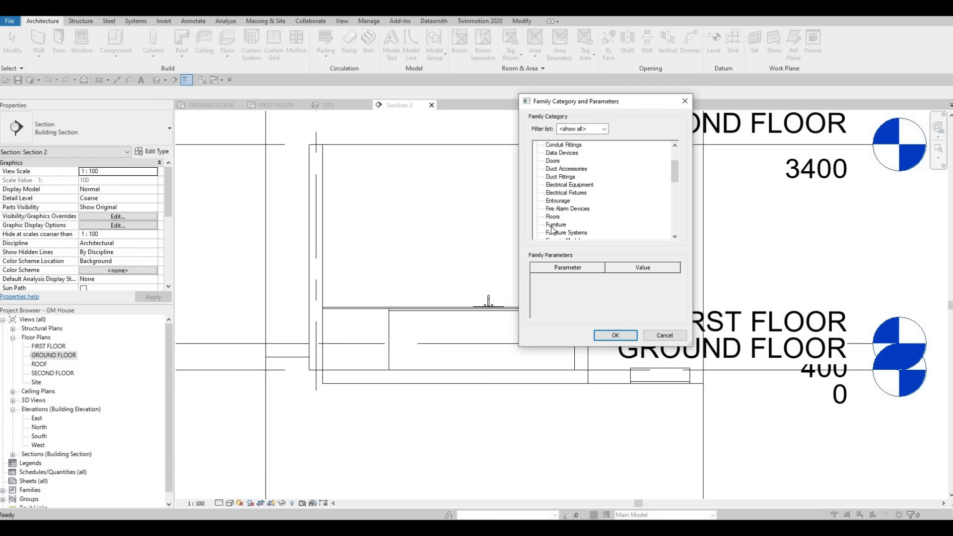
scroll(552, 230, "down", 1)
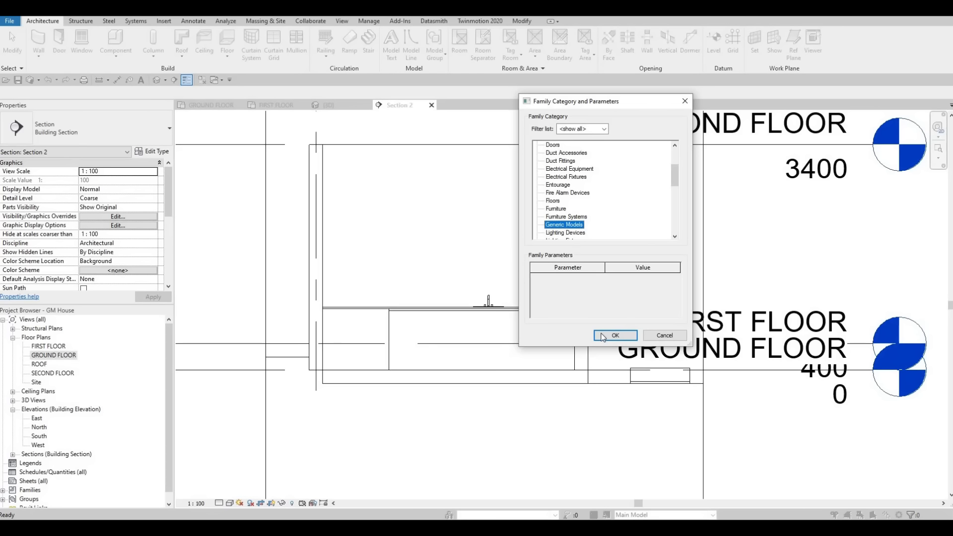
left_click(615, 336)
key("Return")
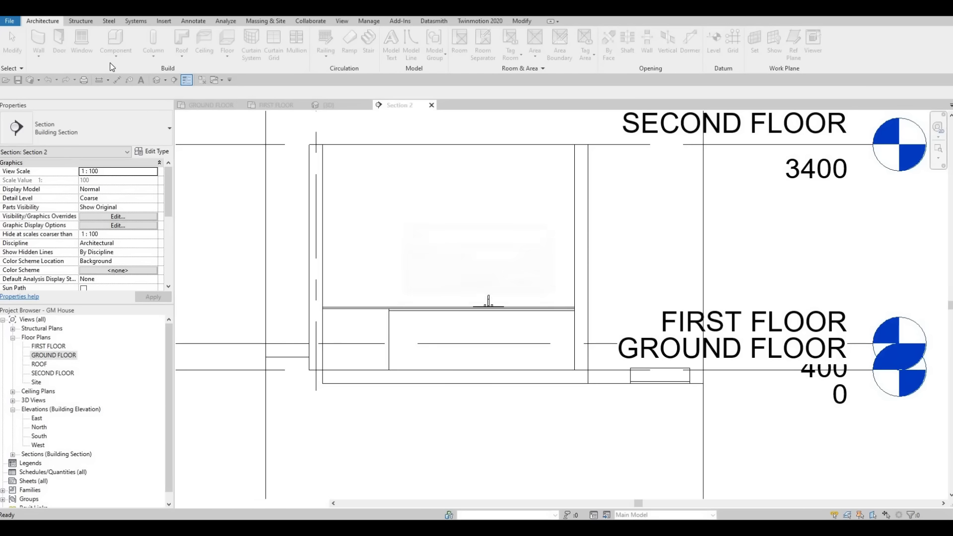
Step: Start an extrusion with the face of the exterior wall behind the counter as its work plane
left_click(83, 46)
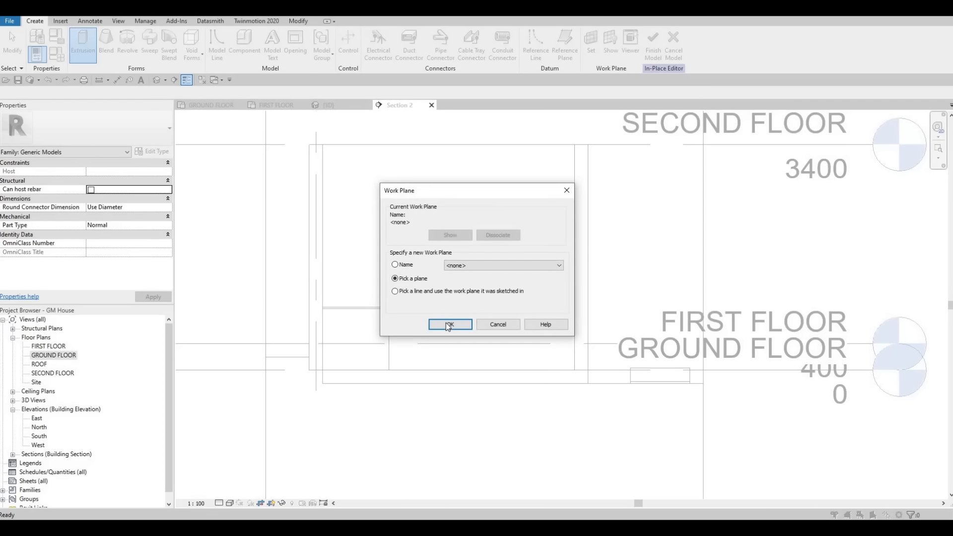
key("Return")
left_click(436, 239)
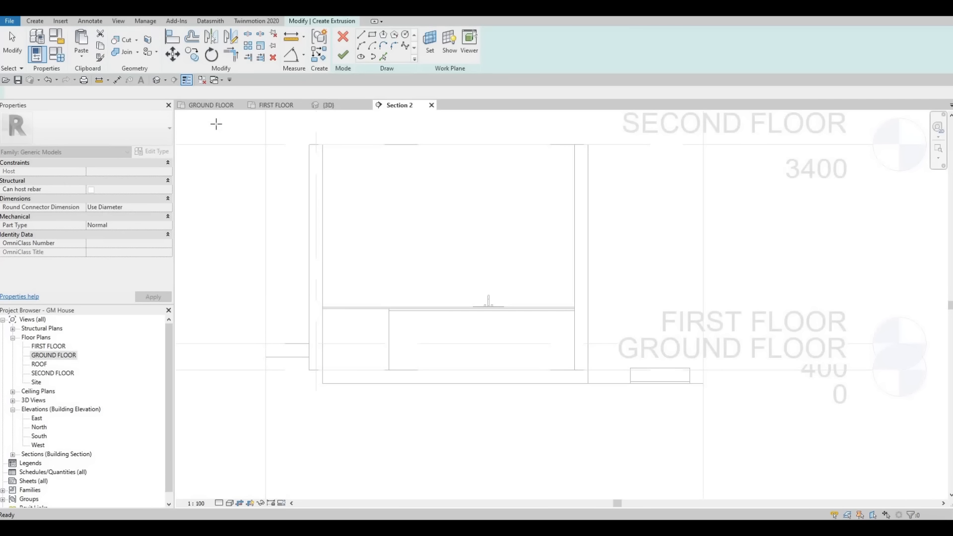
Step: Add Glulam 36h from the AEC wood materials to the project and assign it to the new extrusion
left_click(163, 233)
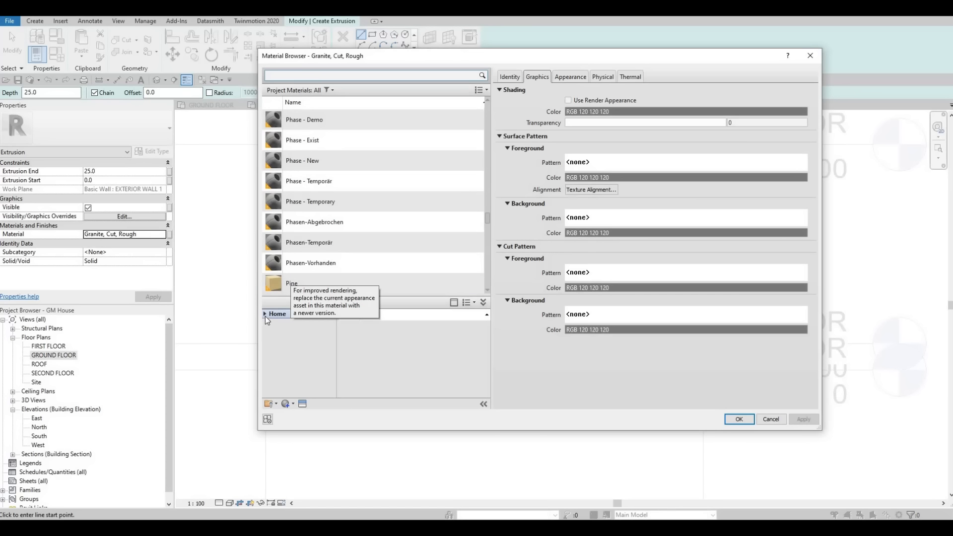
left_click(266, 313)
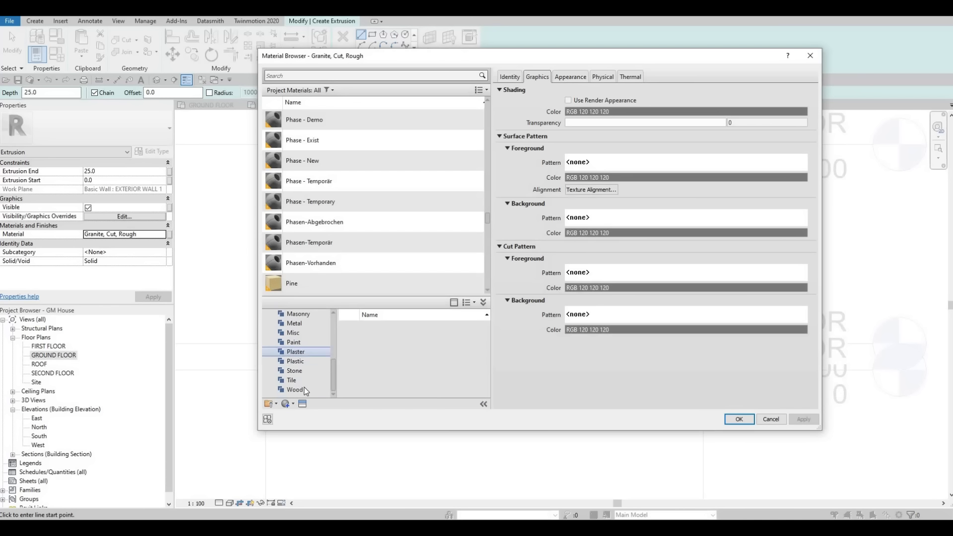
scroll(447, 379, "down", 5)
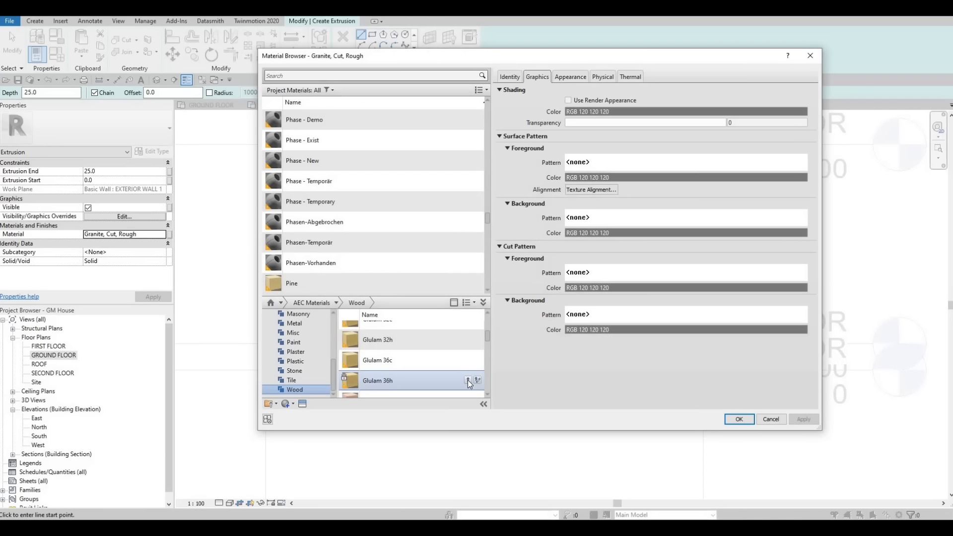
left_click(468, 380)
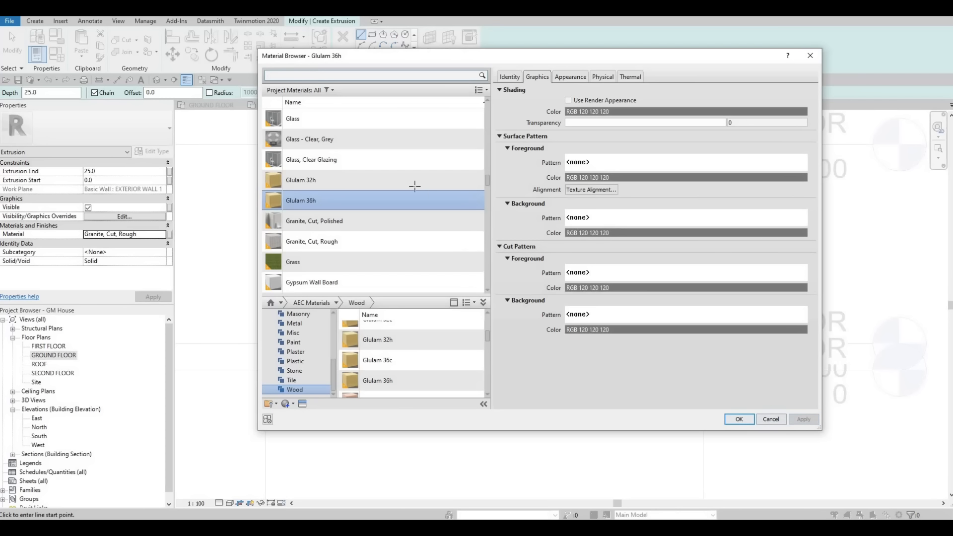
key("Return")
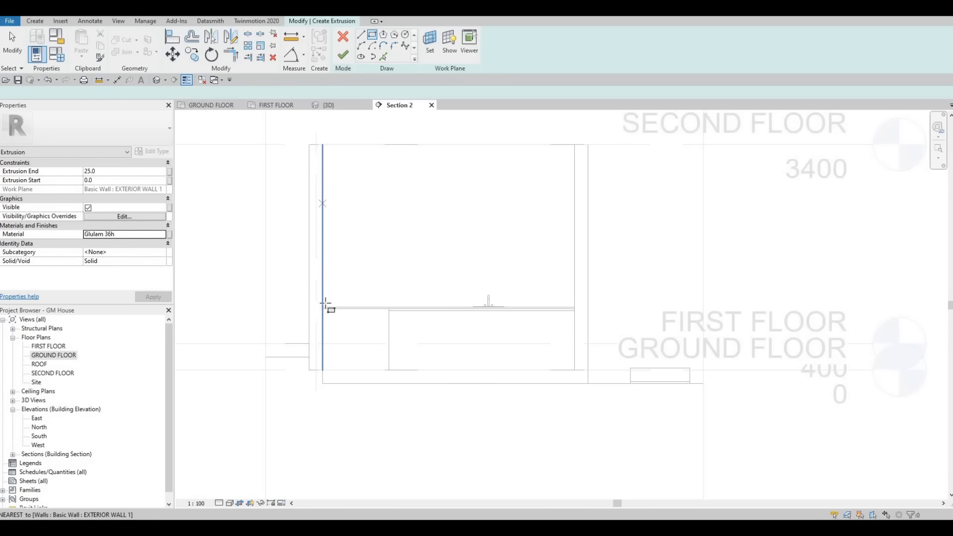
Step: Sketch a rectangle 3800 mm wide and about 1803 mm high between the side walls, starting from the counter top
left_click(323, 307)
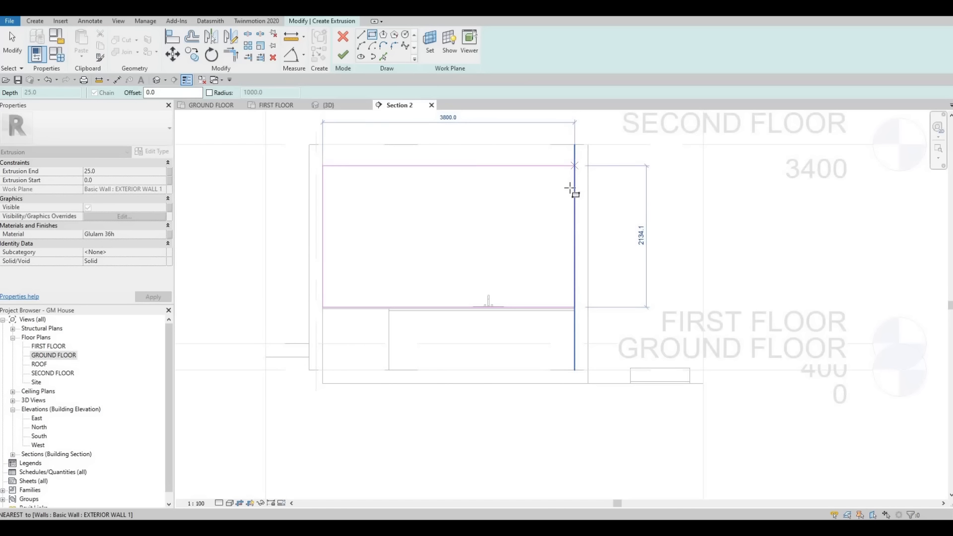
left_click(574, 187)
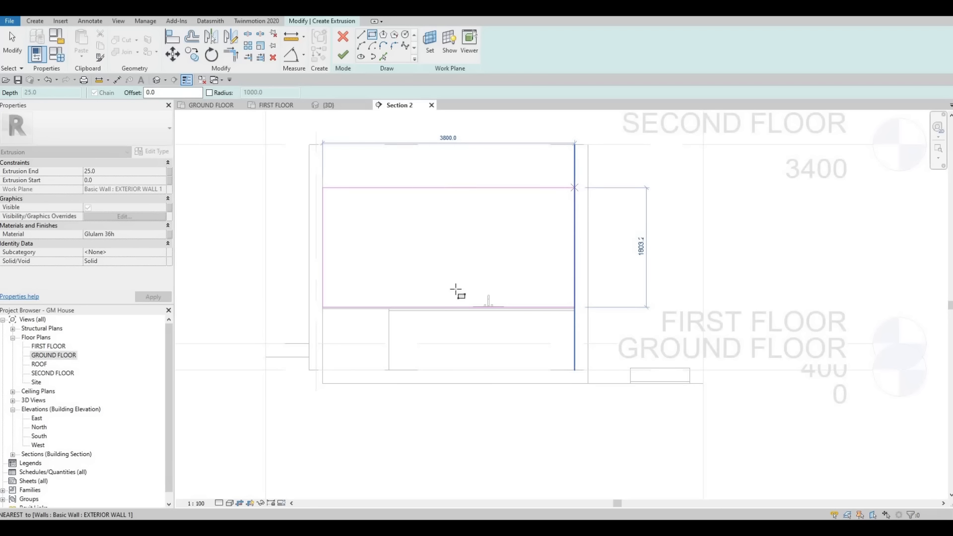
key("Escape")
key("Escape")
Step: Raise the rectangle's lower and upper edges so it is 1500 mm high and sits 500 mm below the wall's top
left_click(383, 308)
left_click_drag(395, 276, 397, 245)
left_click_drag(409, 188, 408, 178)
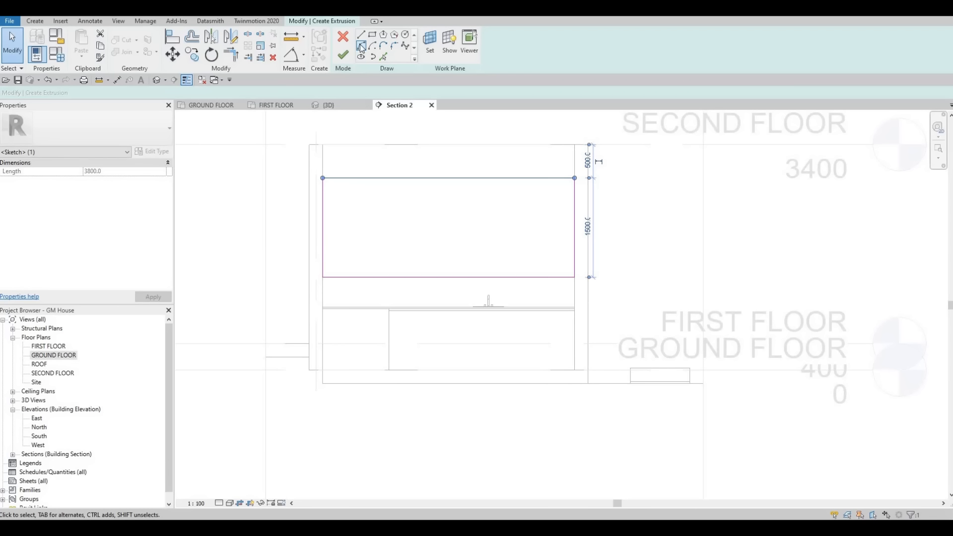
Step: Sketch a second rectangle inside the first at a 25 mm offset to form a frame
left_click_drag(168, 93, 80, 84)
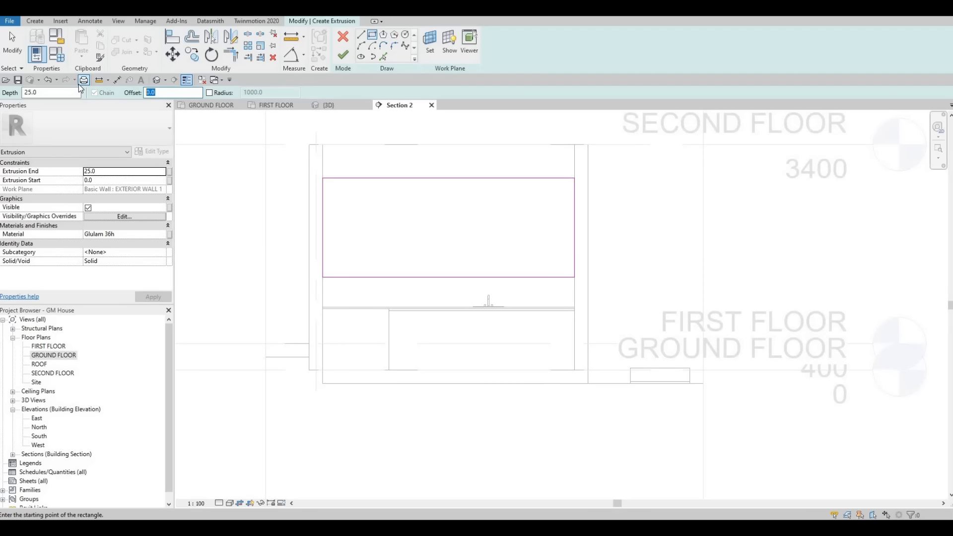
type("25")
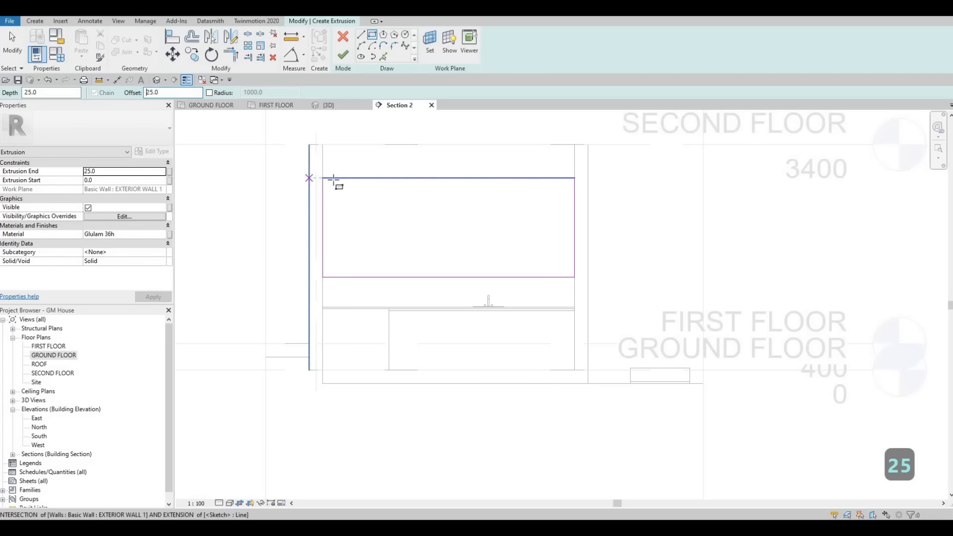
scroll(318, 180, "up", 2)
left_click(326, 177)
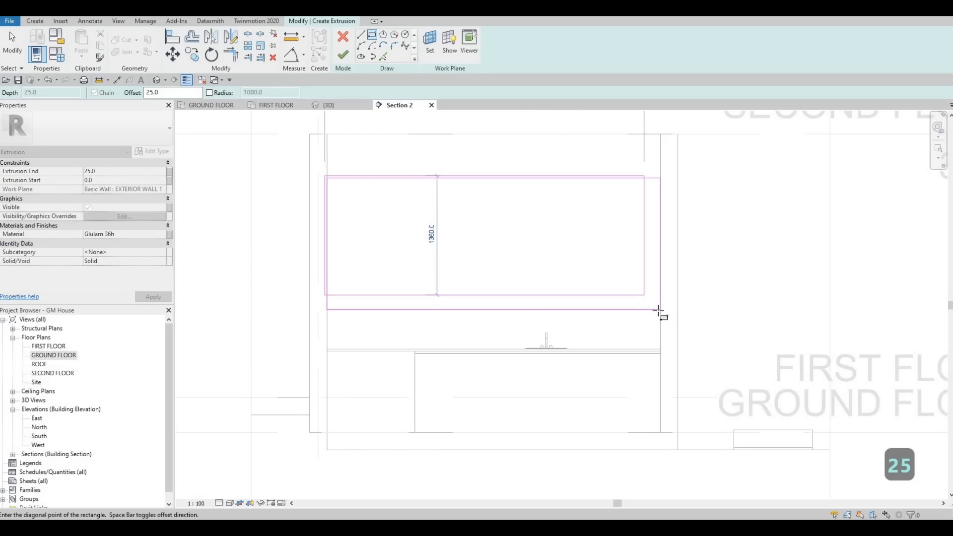
scroll(660, 311, "up", 2)
left_click(660, 311)
key("Escape")
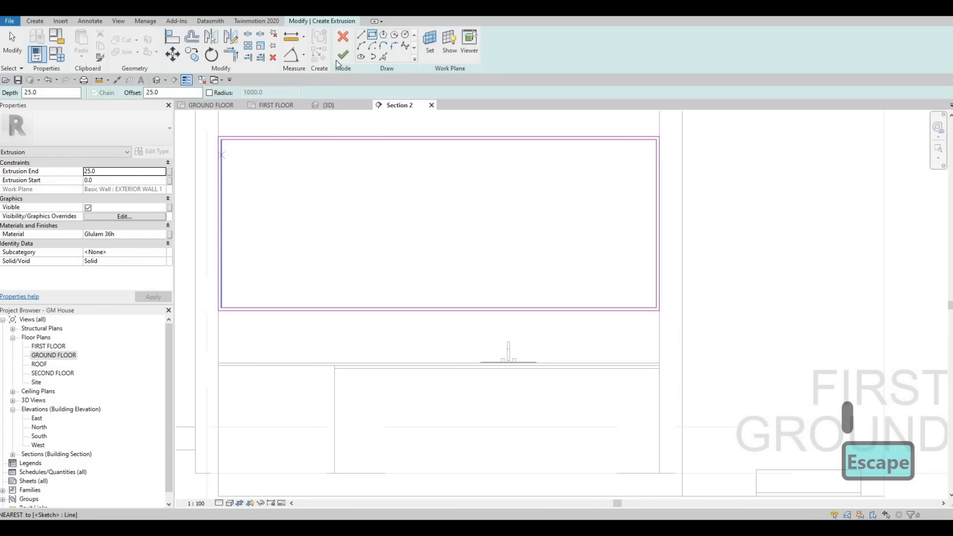
Step: Draw a 3750 mm horizontal line across the inner rectangle from side to side at mid-height, using the 25 mm offset
key("l")
key("i")
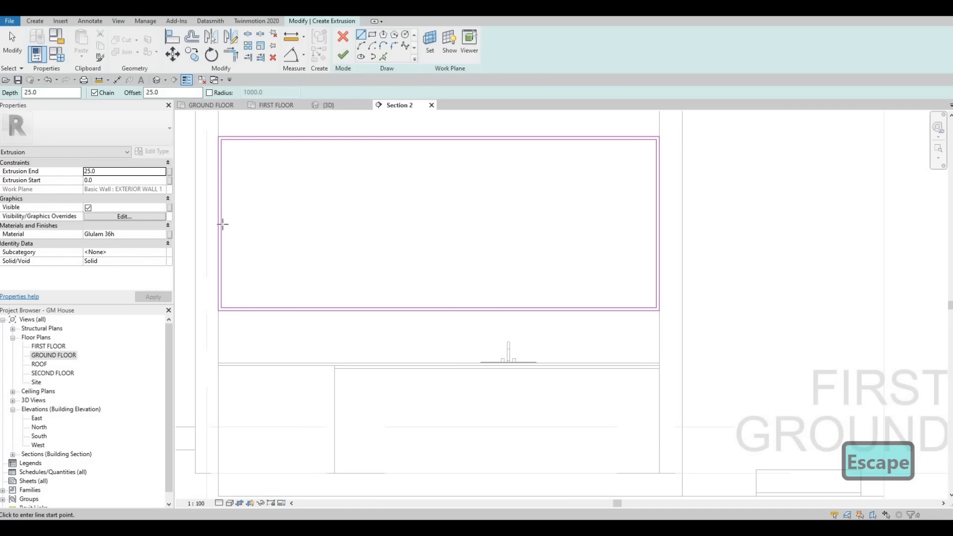
left_click(221, 221)
left_click(657, 222)
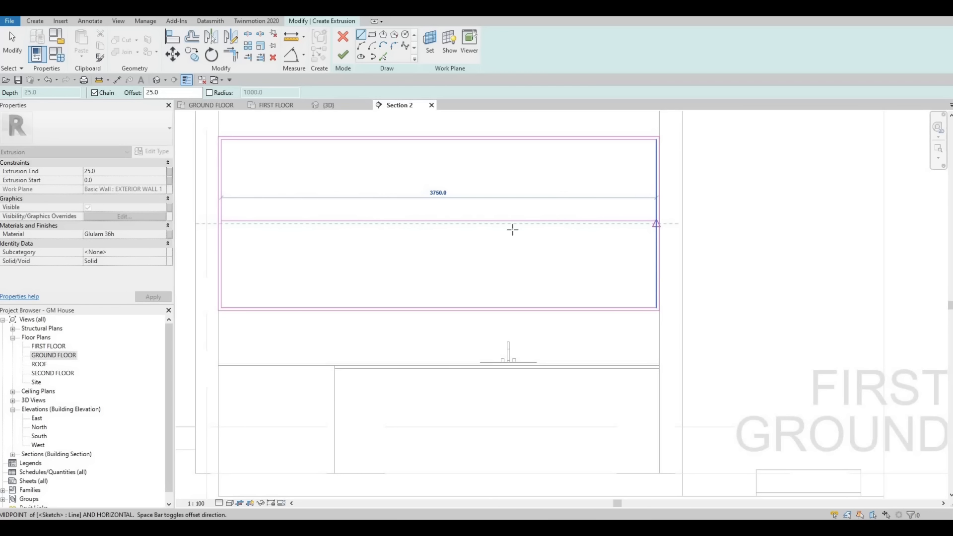
Step: Draw a second horizontal line just below the mid-height line across the frame and set the gap between the two lines to 25 mm
left_click(223, 222)
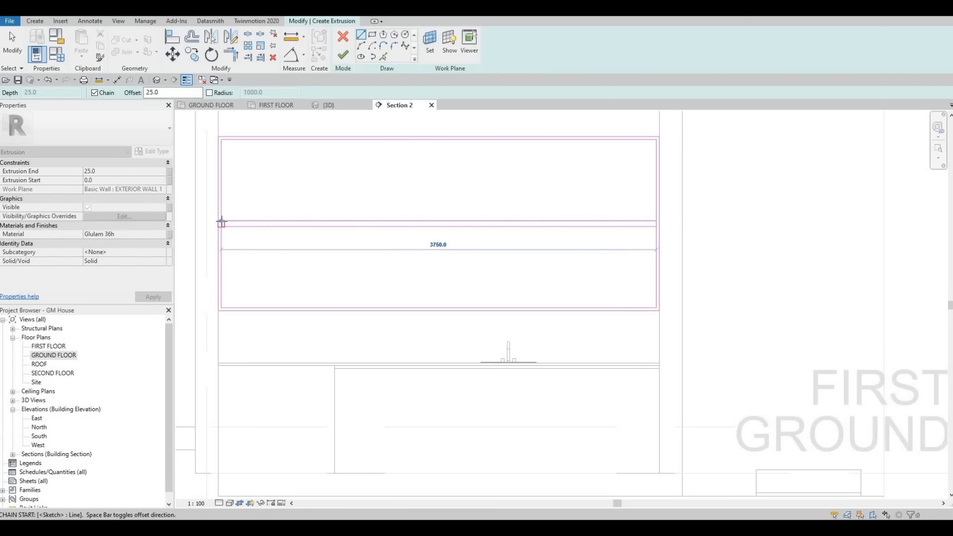
key("Escape")
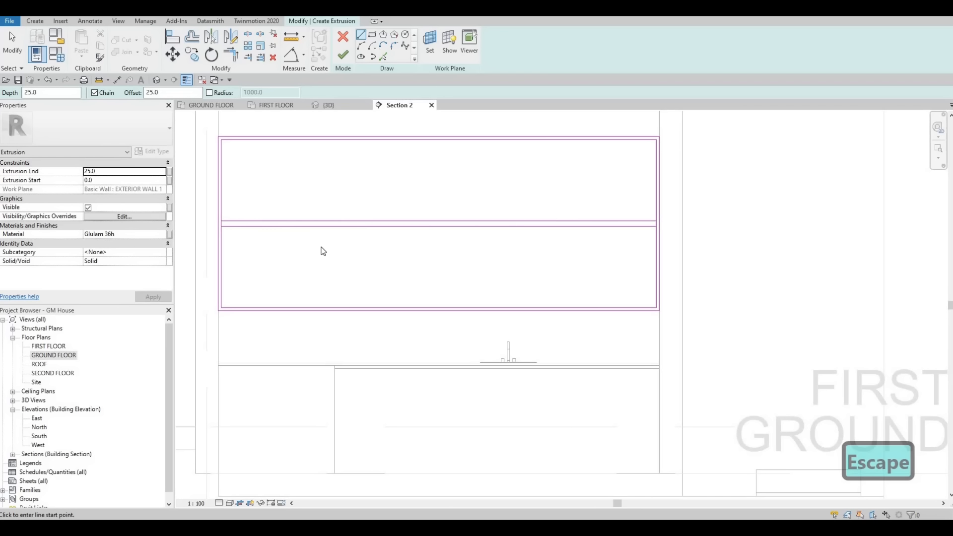
key("Escape")
left_click(685, 258)
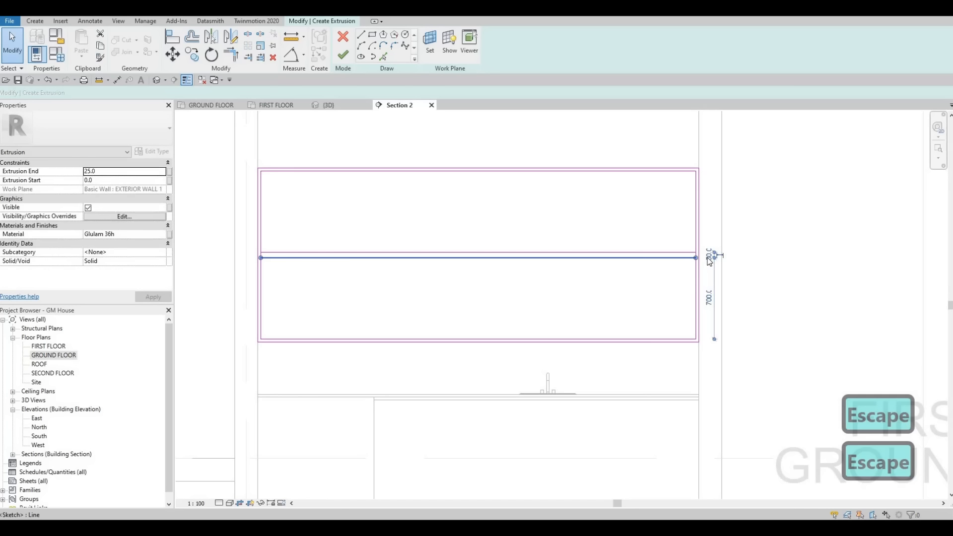
type("25")
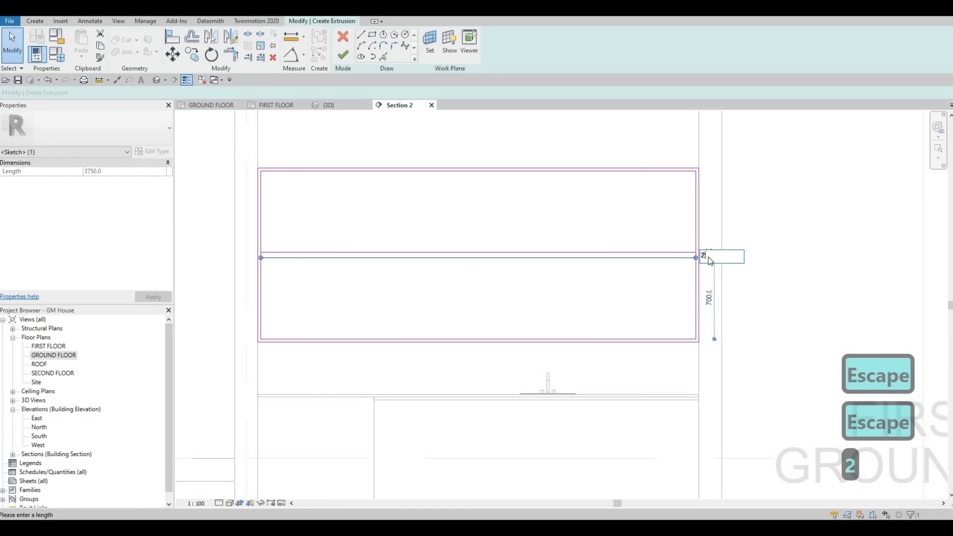
key("Return")
key("Escape")
key("Escape")
key("Escape")
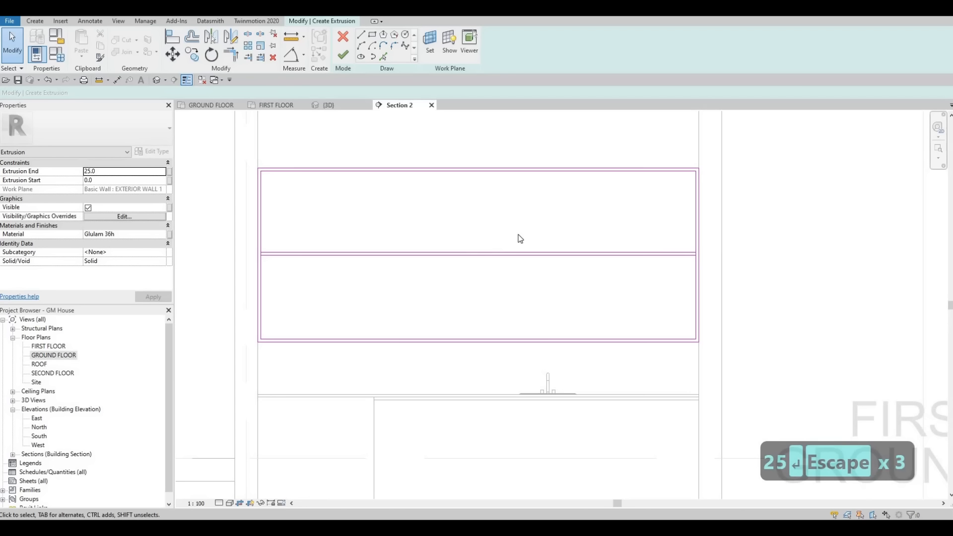
Step: Copy the middle pair of shelf lines once into the upper half and once into the lower half of the frame
left_click(516, 241)
key("c")
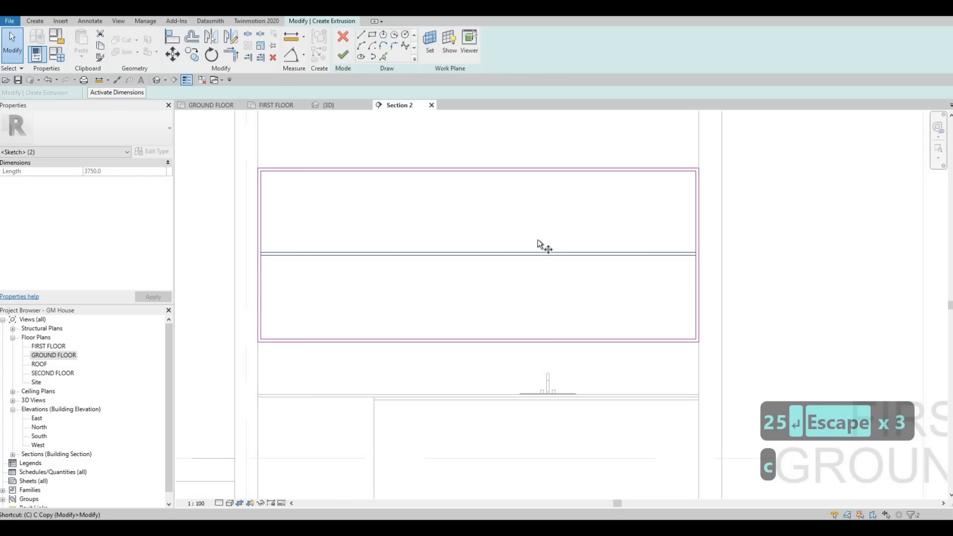
key("o")
left_click(538, 239)
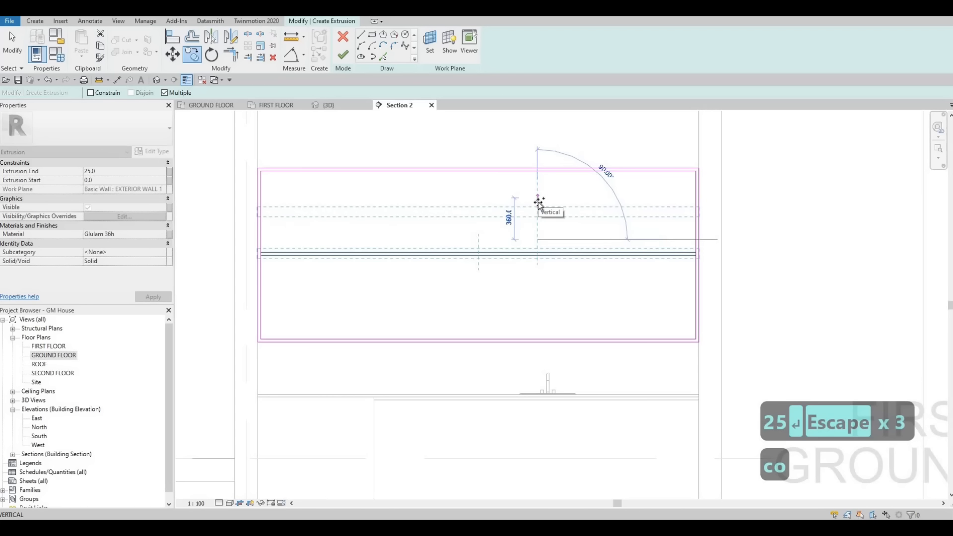
left_click(539, 199)
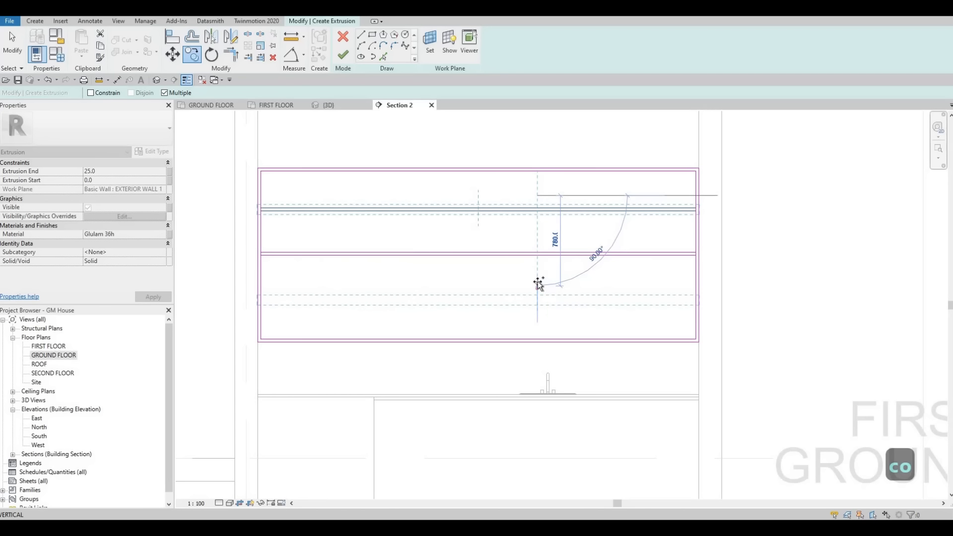
left_click(539, 285)
key("Escape")
key("Escape")
key("Escape")
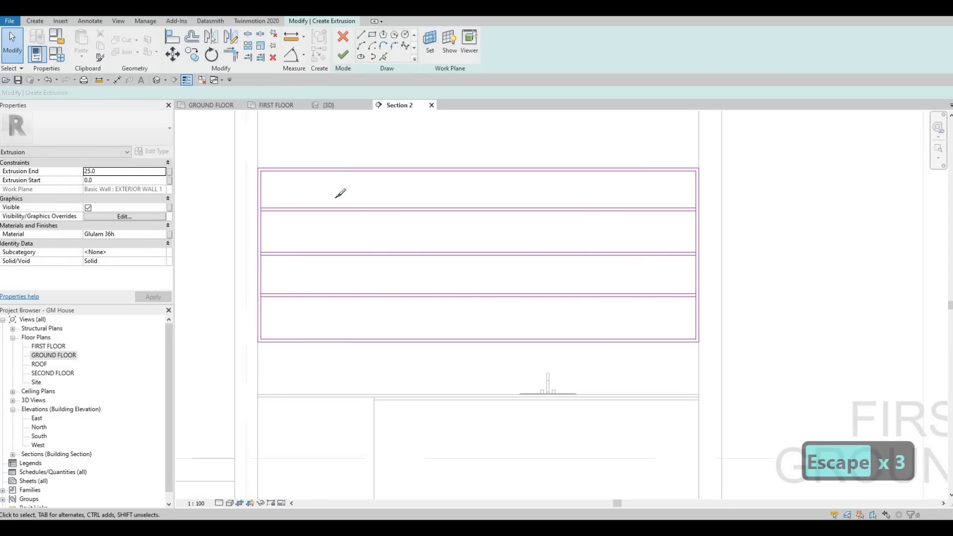
Step: Split the frame's left inner edge between the line pairs of all three shelves
key("s")
key("l")
scroll(228, 214, "up", 5)
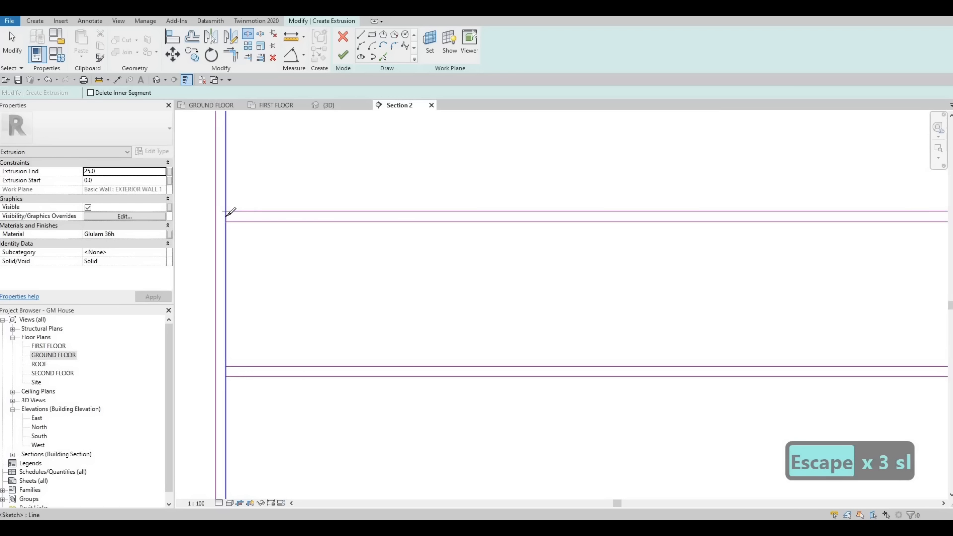
left_click(226, 216)
left_click(226, 372)
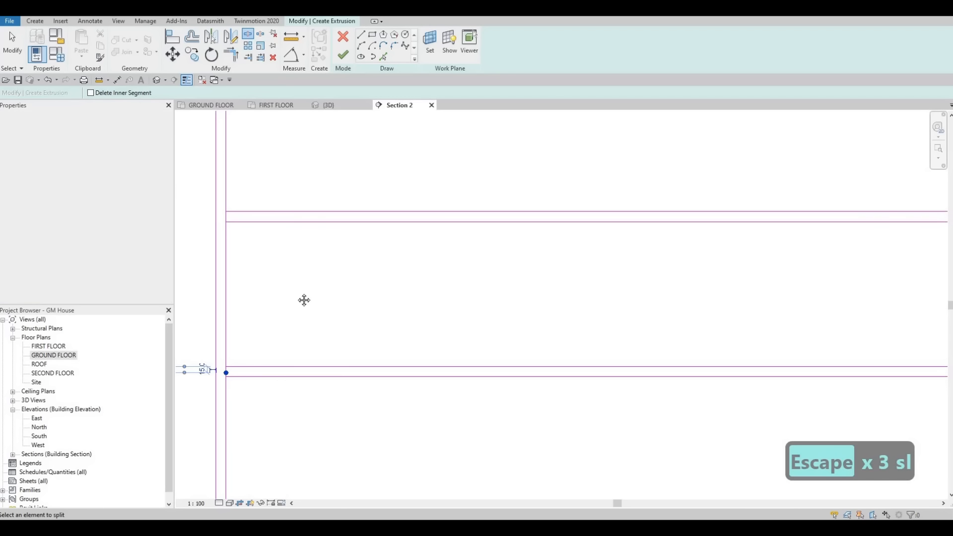
scroll(262, 341, "down", 2)
middle_click_drag(238, 454, 260, 328)
scroll(259, 329, "up", 2)
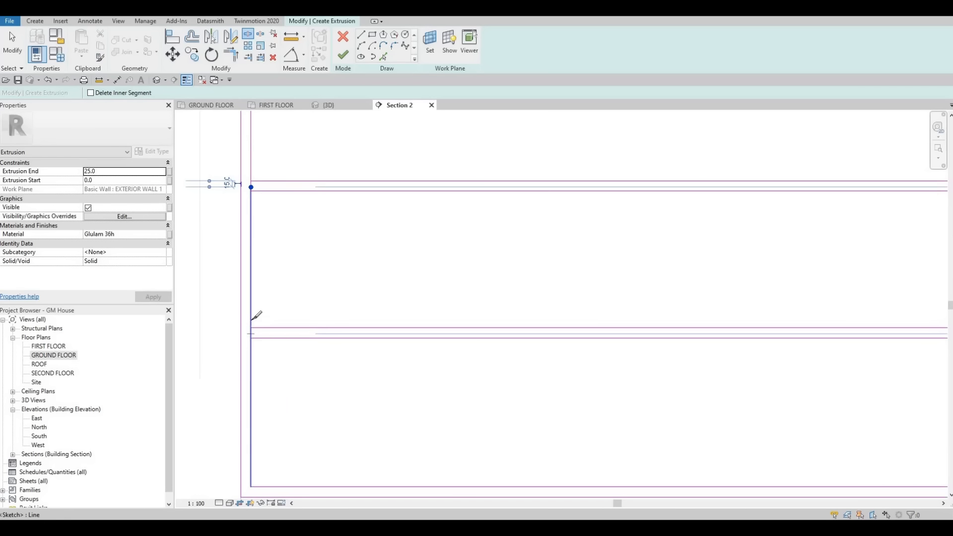
left_click(252, 329)
Step: Split the frame's right inner edge between the line pairs of all three shelves
scroll(547, 315, "down", 3)
mouse_move(543, 315)
middle_mouse_down()
mouse_move(633, 314)
mouse_move(674, 300)
middle_mouse_up()
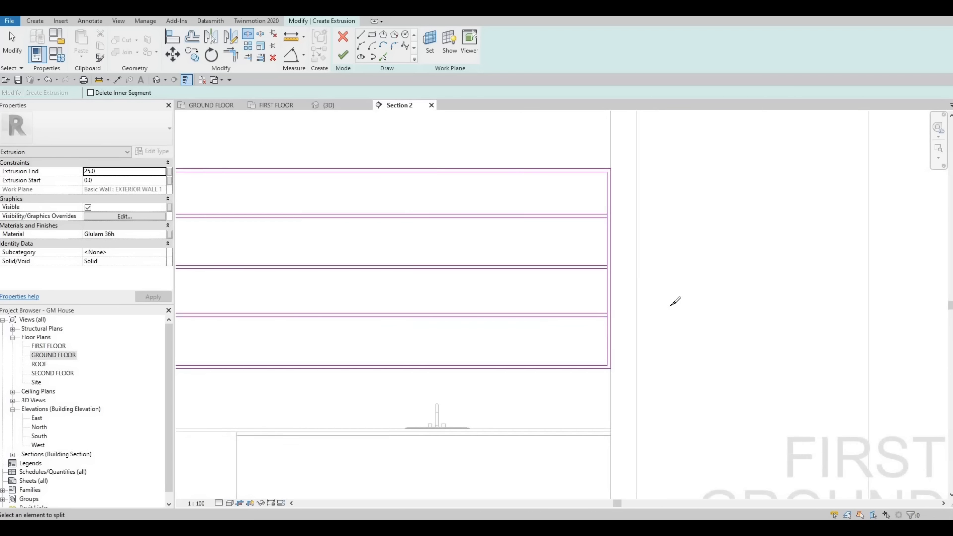
scroll(673, 300, "up", 3)
left_click(666, 302)
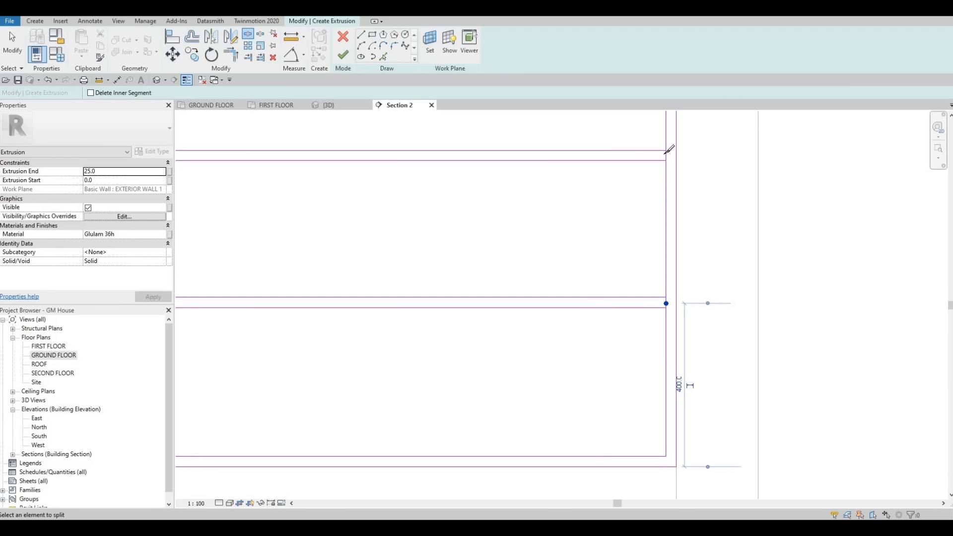
left_click(666, 155)
scroll(620, 152, "down", 1)
middle_click_drag(621, 152, 594, 292)
scroll(626, 189, "up", 1)
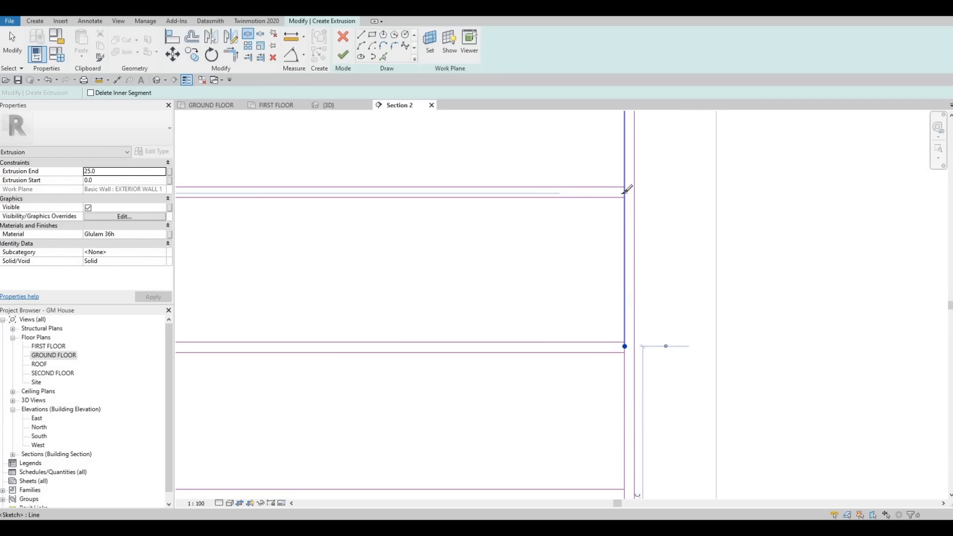
key("Escape")
key("Escape")
Step: Trim the shelf lines to the right inner edge segments so each compartment has closed corners on that side
key("t")
key("r")
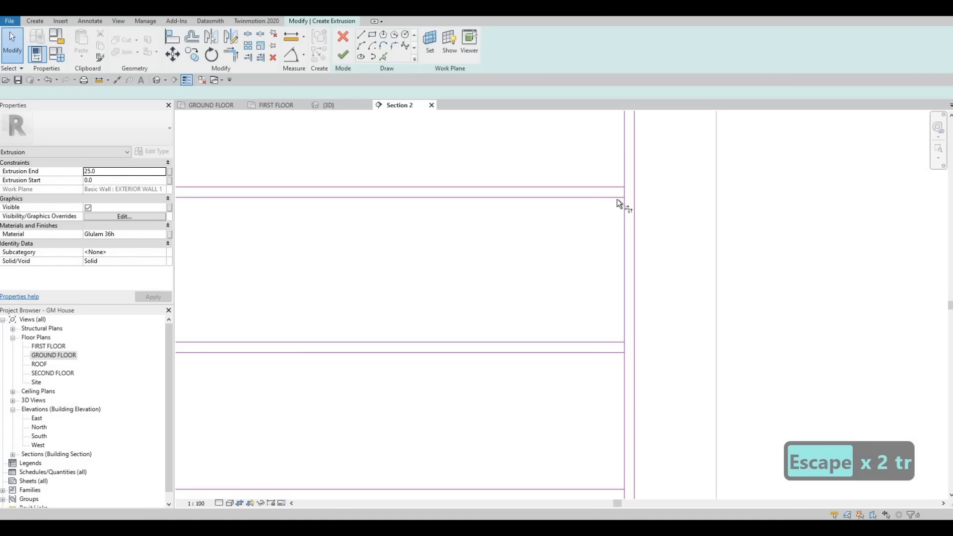
left_click(625, 171)
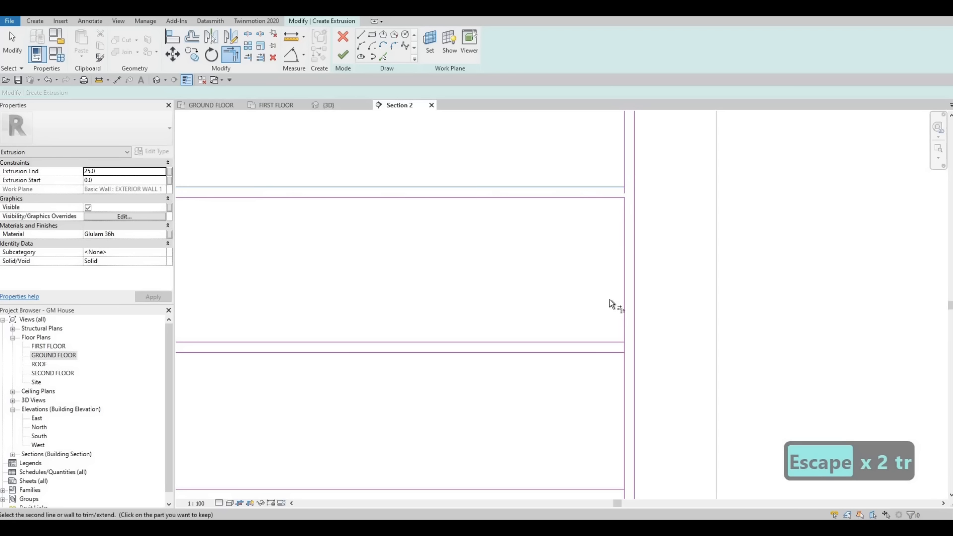
left_click(607, 341)
left_click(625, 324)
left_click(609, 354)
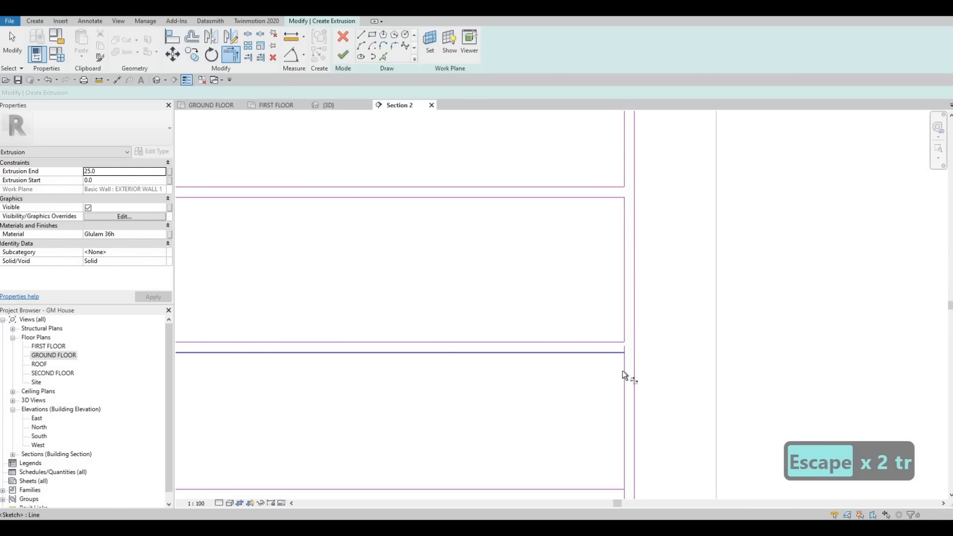
left_click(623, 372)
middle_click_drag(600, 388, 603, 214)
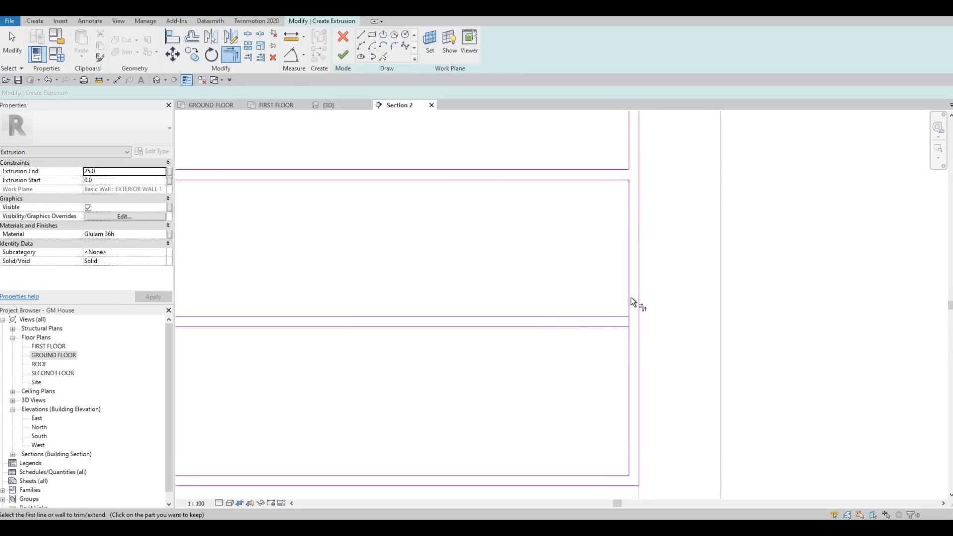
left_click(616, 316)
left_click(630, 301)
left_click(616, 328)
left_click(630, 342)
Step: Trim the shelf lines to the left inner edge segments so all four compartments become closed rectangles
scroll(598, 313, "down", 2)
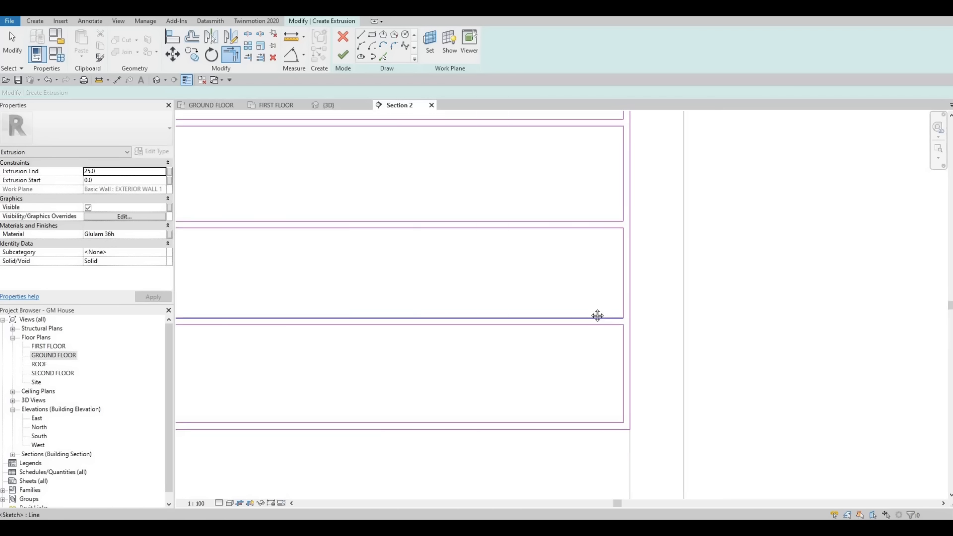
middle_click_drag(598, 316, 799, 313)
scroll(799, 314, "down", 3)
middle_click_drag(403, 336, 654, 345)
scroll(409, 338, "up", 4)
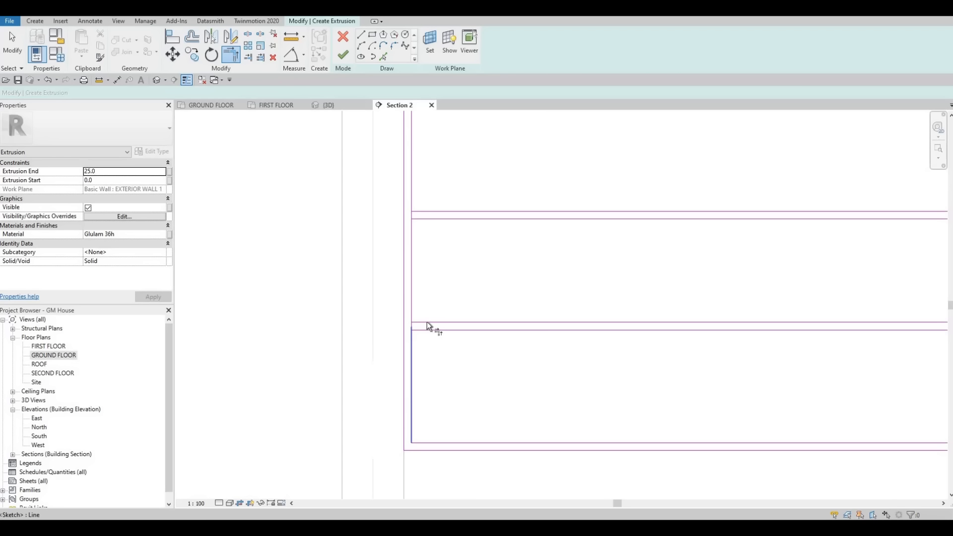
left_click(418, 329)
left_click(413, 337)
left_click(413, 306)
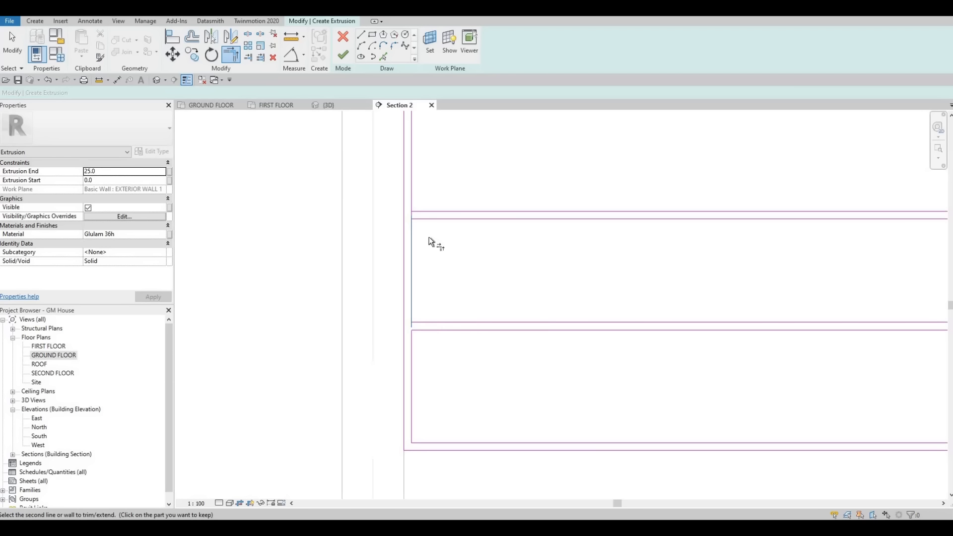
left_click(421, 322)
left_click(420, 219)
left_click(412, 230)
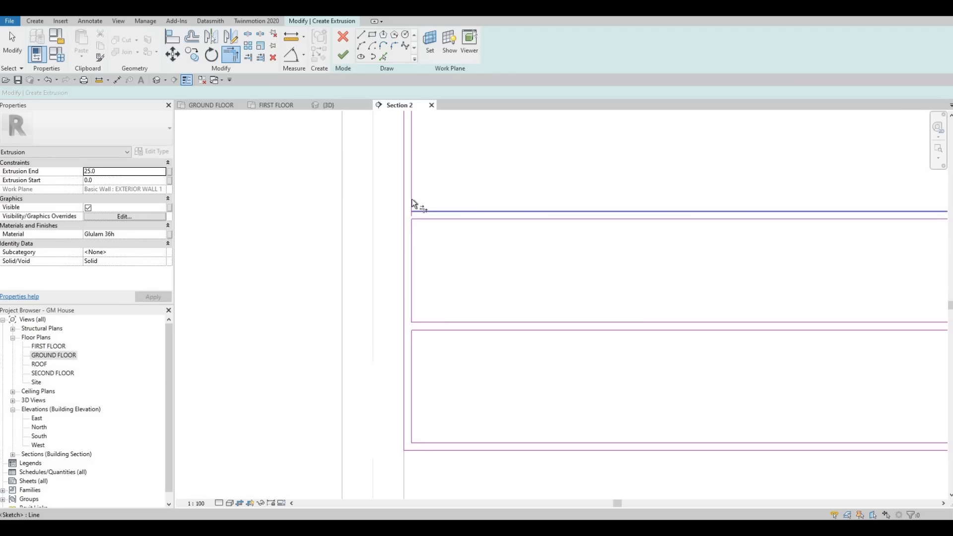
left_click(413, 199)
middle_click_drag(420, 166, 409, 296)
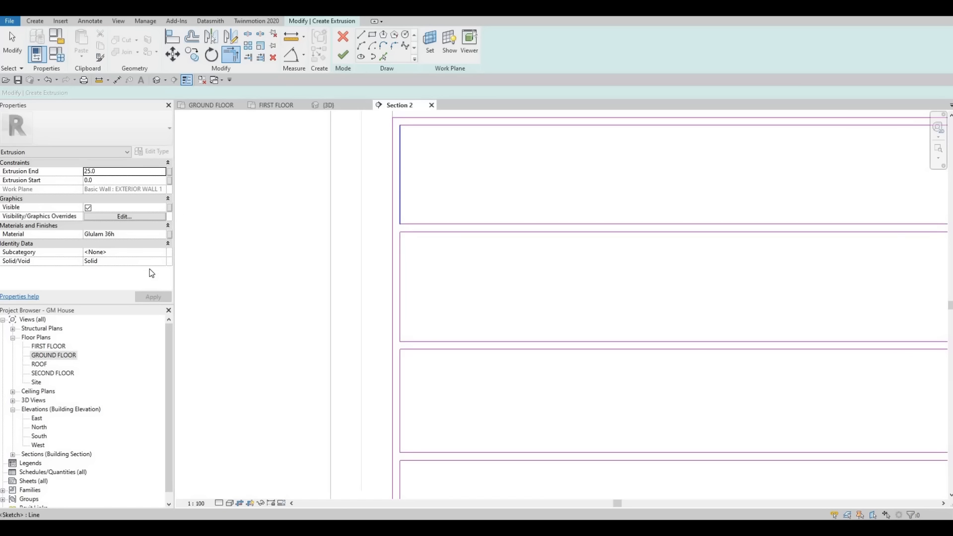
Step: Finish the shelf extrusion sketch and stretch the extrusion's front face outward from the wall in the 3D view to deepen the shelves
left_click(342, 55)
left_click(328, 105)
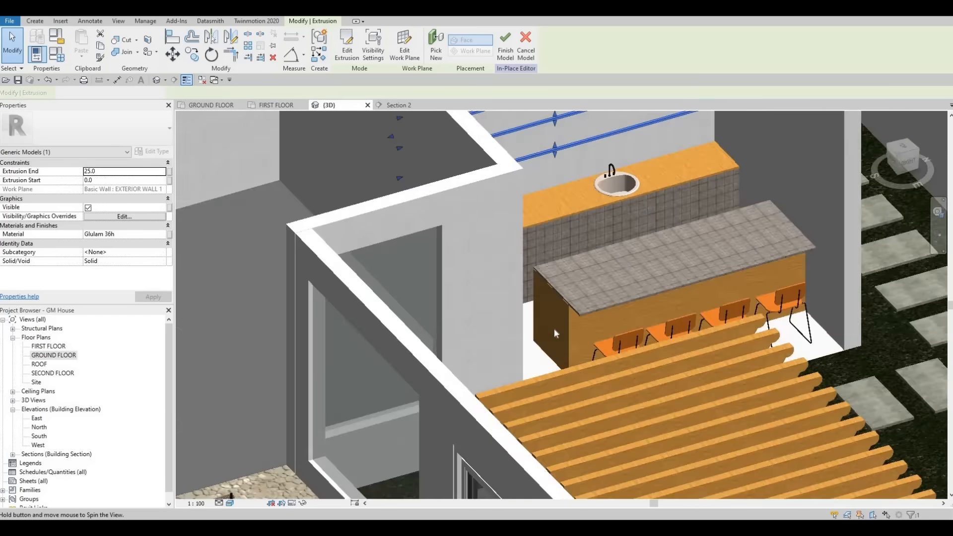
middle_click_drag(555, 333, 517, 302, "shift")
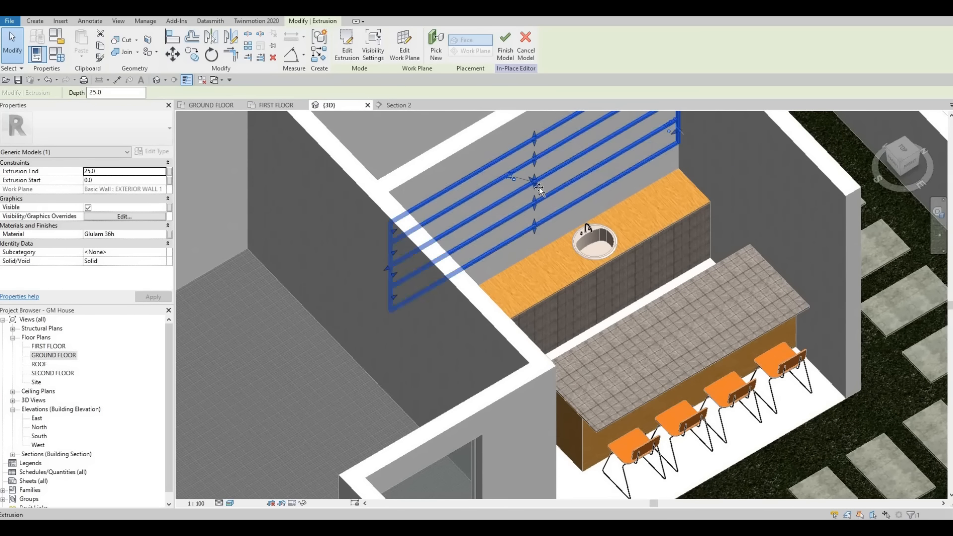
left_click_drag(561, 199, 566, 199)
key("Escape")
Step: Inspect the shelf unit from several sides in 3D and finish the in-place model
middle_click_drag(534, 188, 413, 189, "shift")
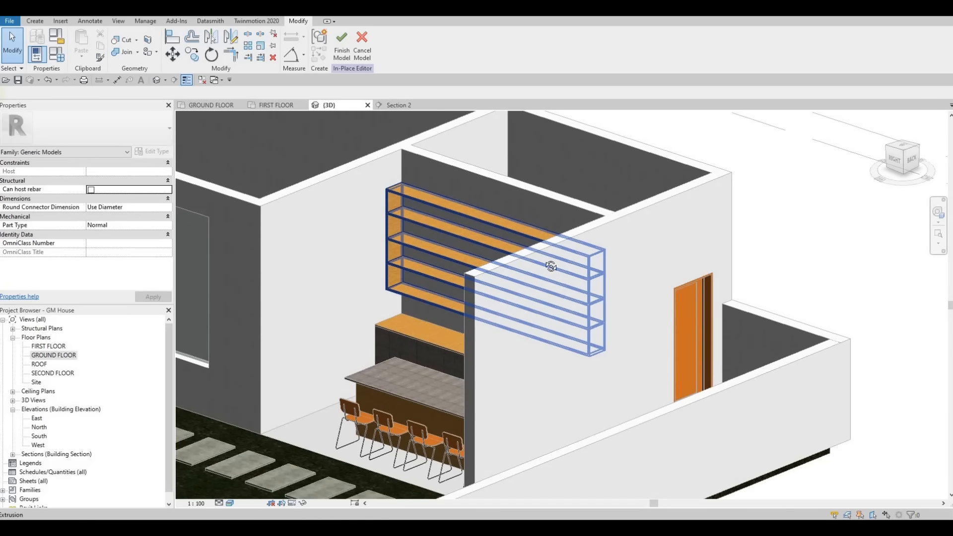
middle_click_drag(551, 266, 412, 138, "shift")
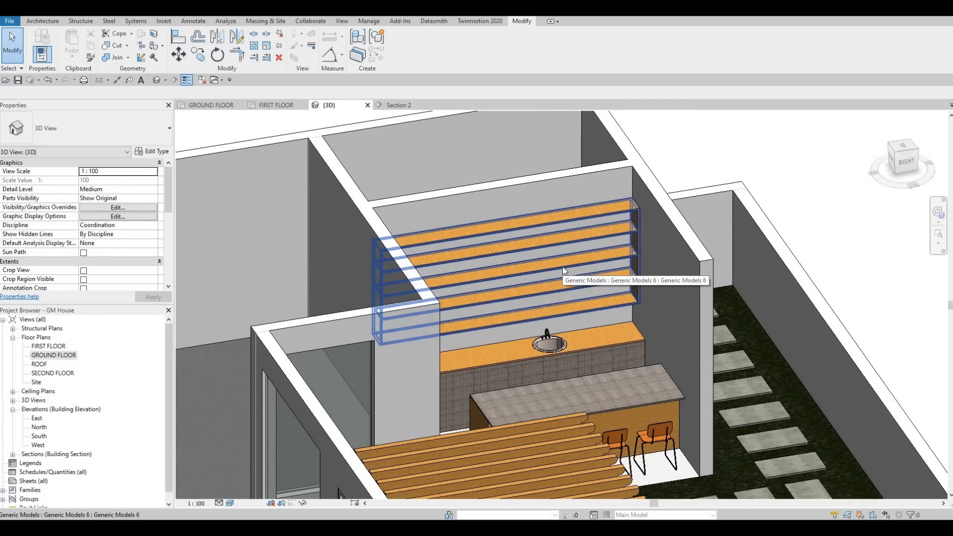
middle_click_drag(562, 267, 560, 363, "shift")
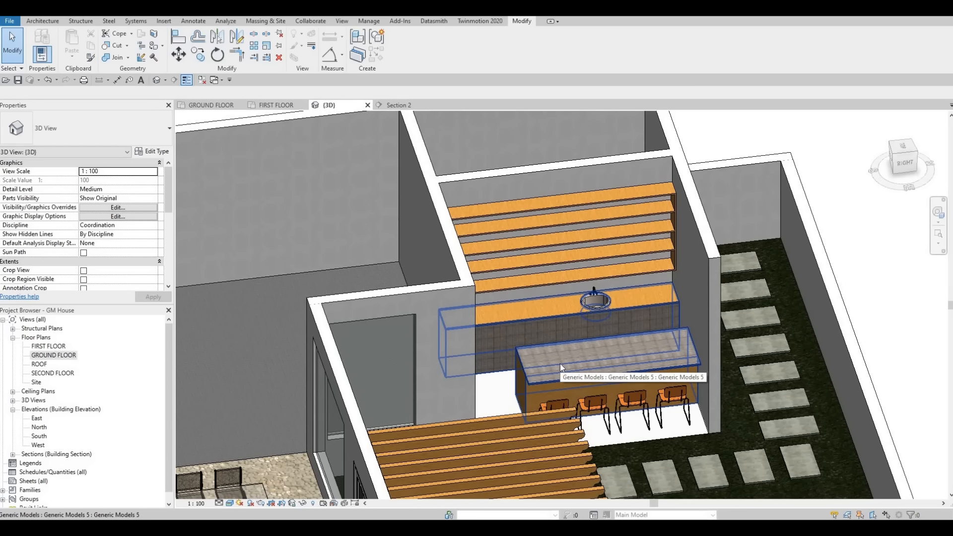